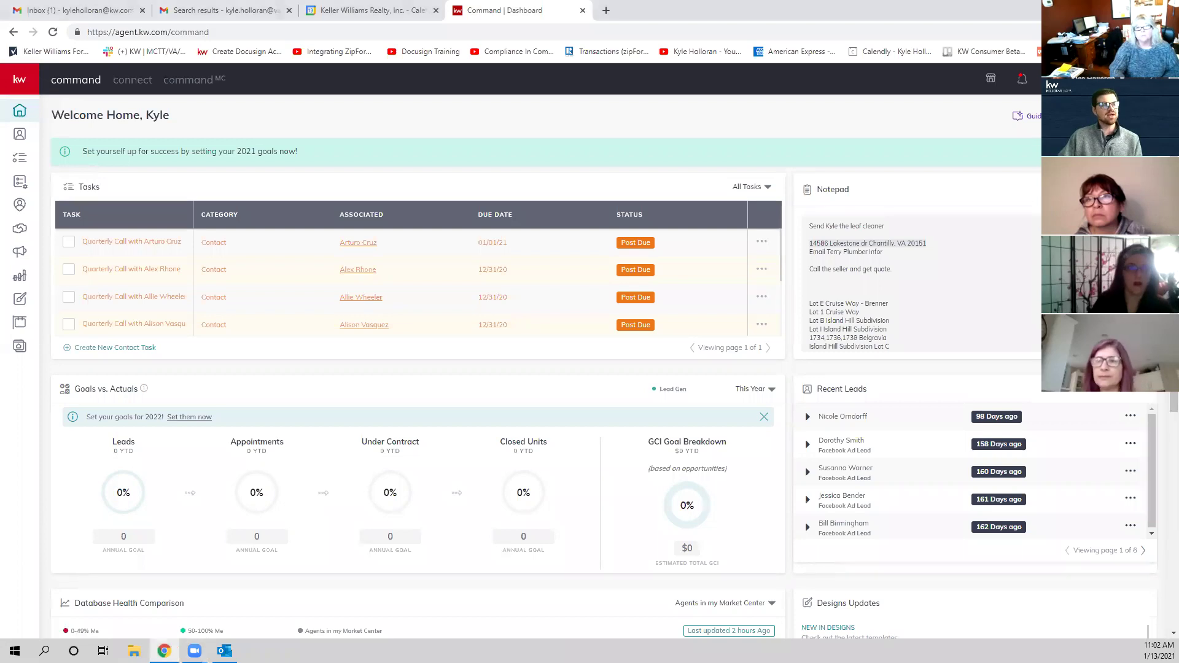
Step: Open Settings from the account menu and highlight the connected DocuSign account's email address
{"action": "left_click", "coordinate": [1051, 79]}
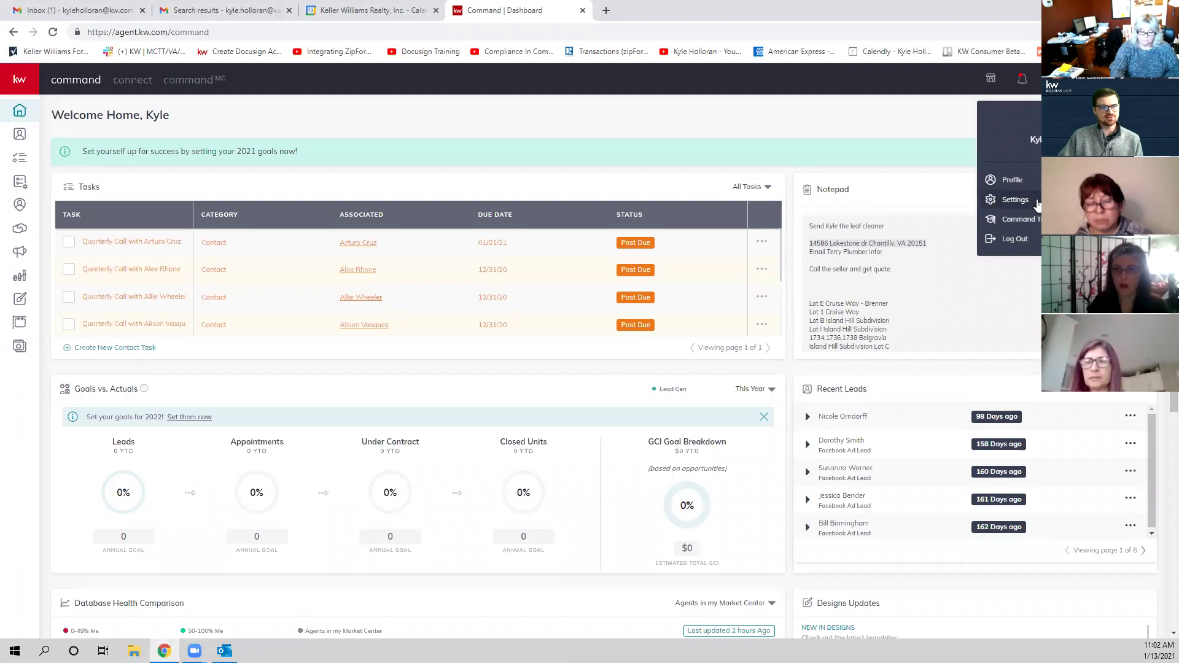
{"action": "left_click", "coordinate": [1036, 203]}
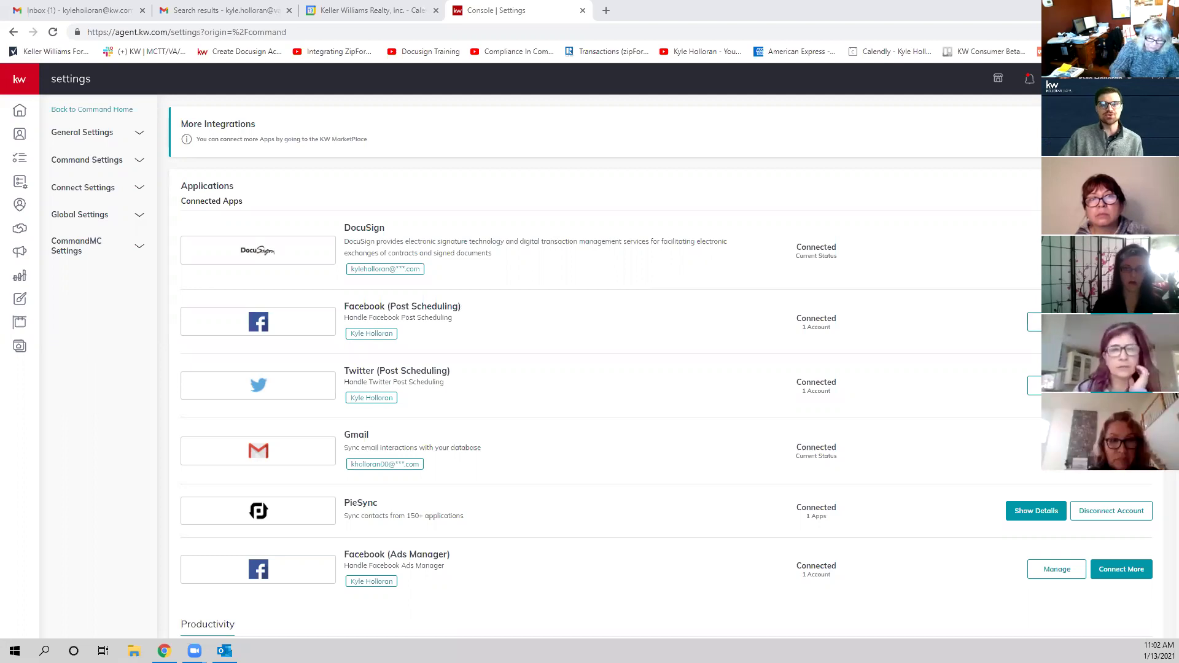
{"action": "double_click", "coordinate": [371, 269]}
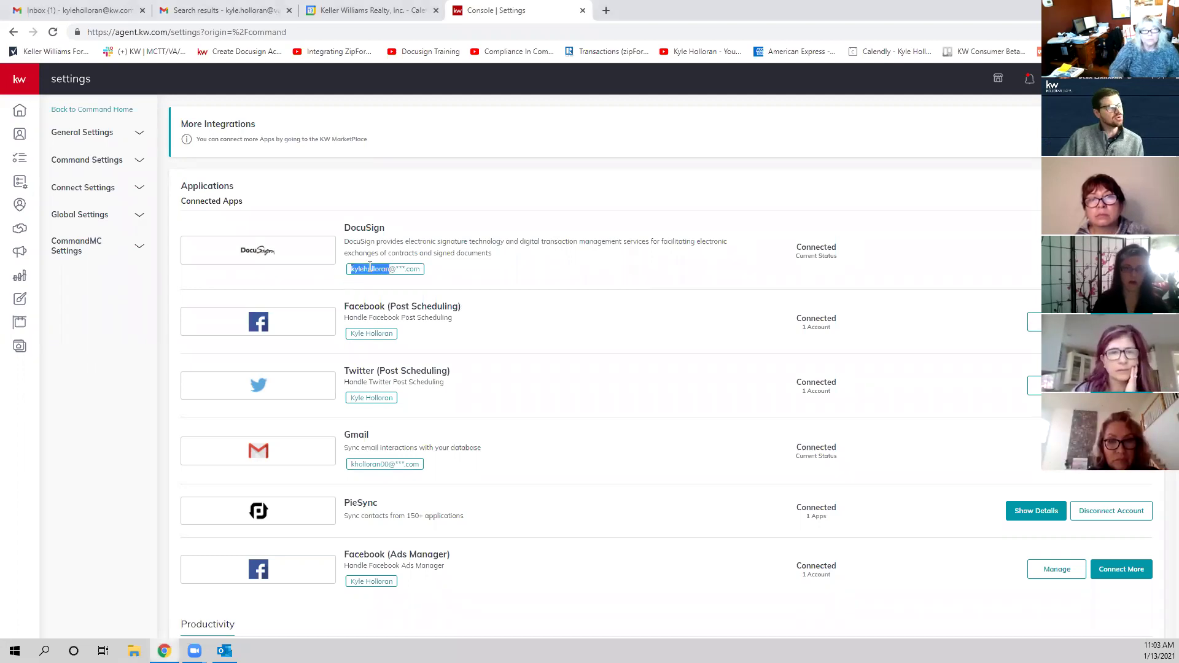
{"action": "left_click", "coordinate": [400, 268]}
{"action": "left_click_drag", "start_coordinate": [421, 269], "coordinate": [351, 270]}
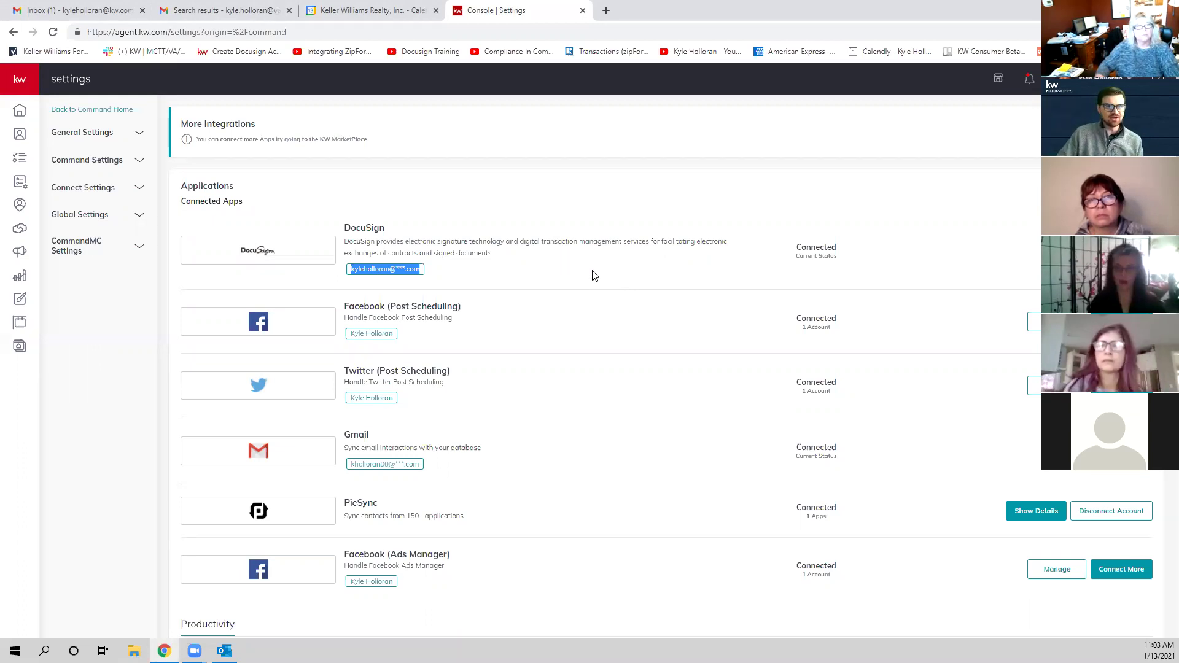
{"action": "left_click", "coordinate": [435, 277]}
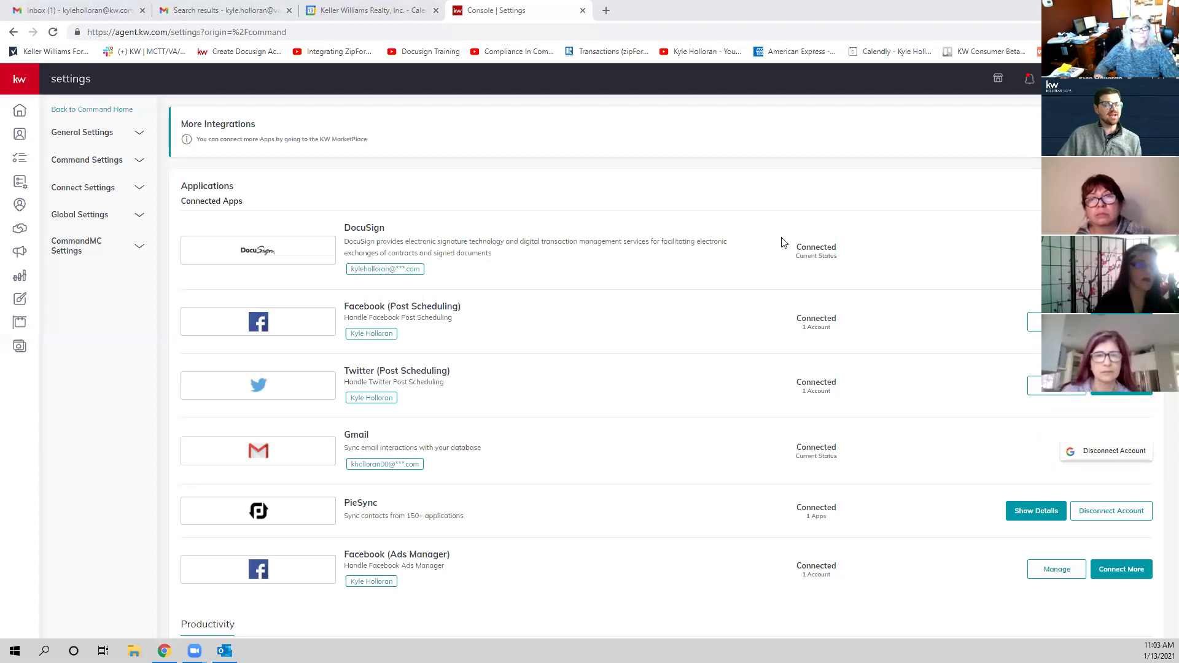
Step: In a new tab, read the 'Create and Connect Your DocuSign Account in Command' article and select its address
{"action": "left_click", "coordinate": [607, 11]}
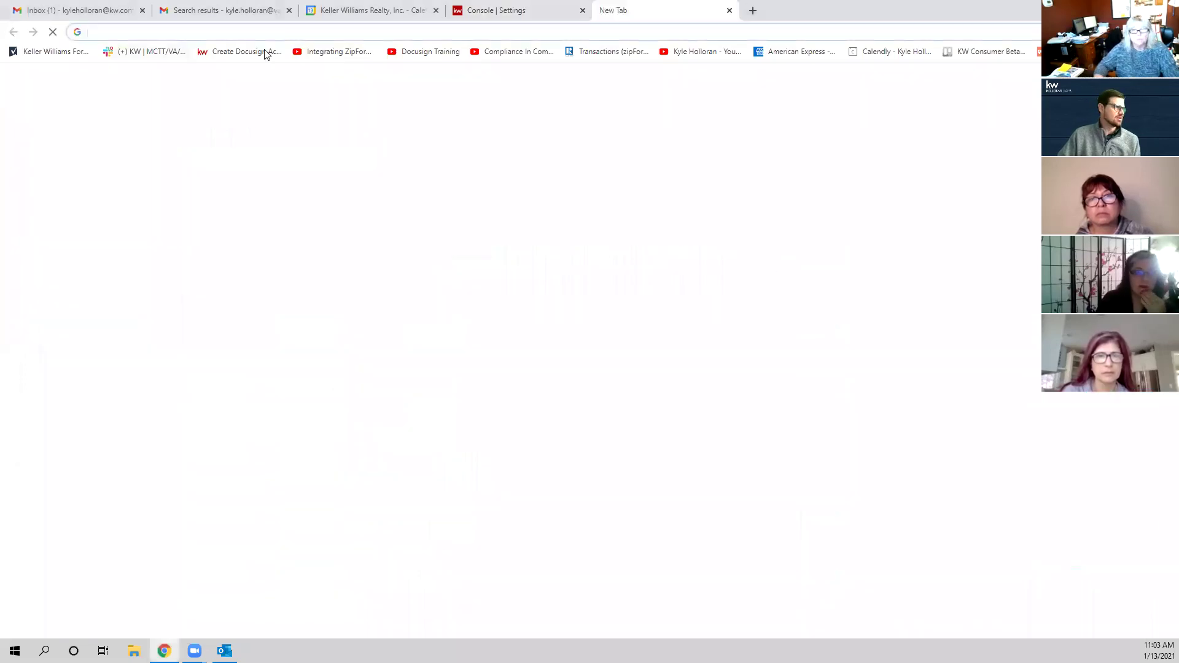
{"action": "left_click", "coordinate": [258, 52]}
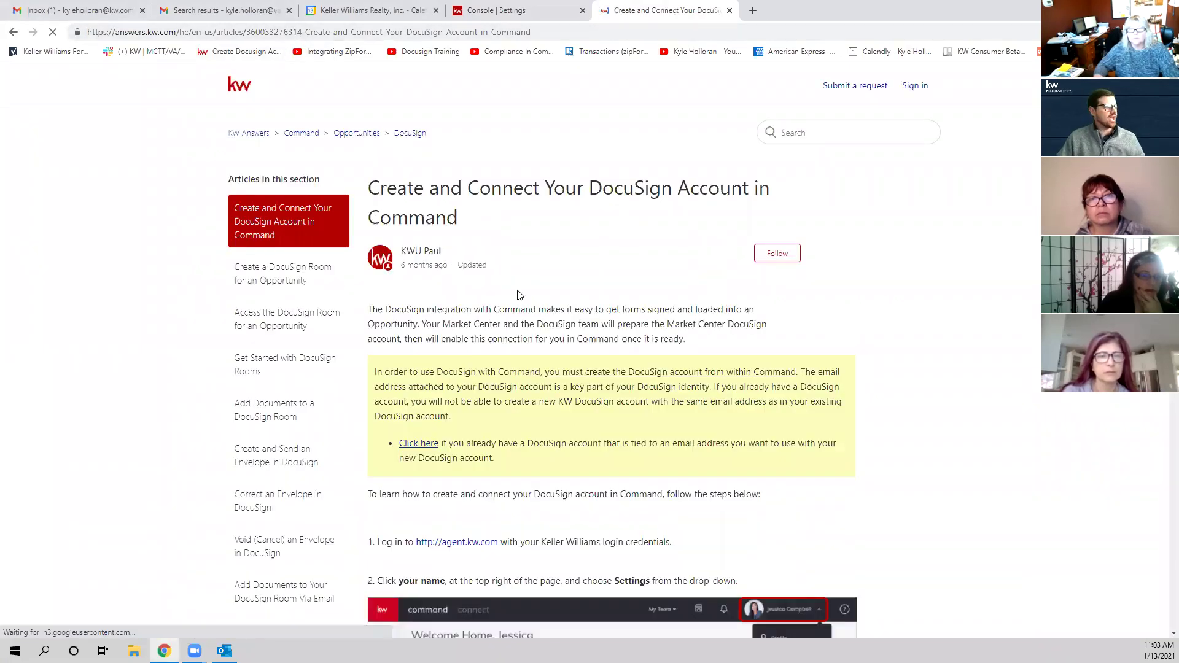
{"action": "scroll", "coordinate": [518, 294], "scroll_direction": "down", "scroll_amount": 10}
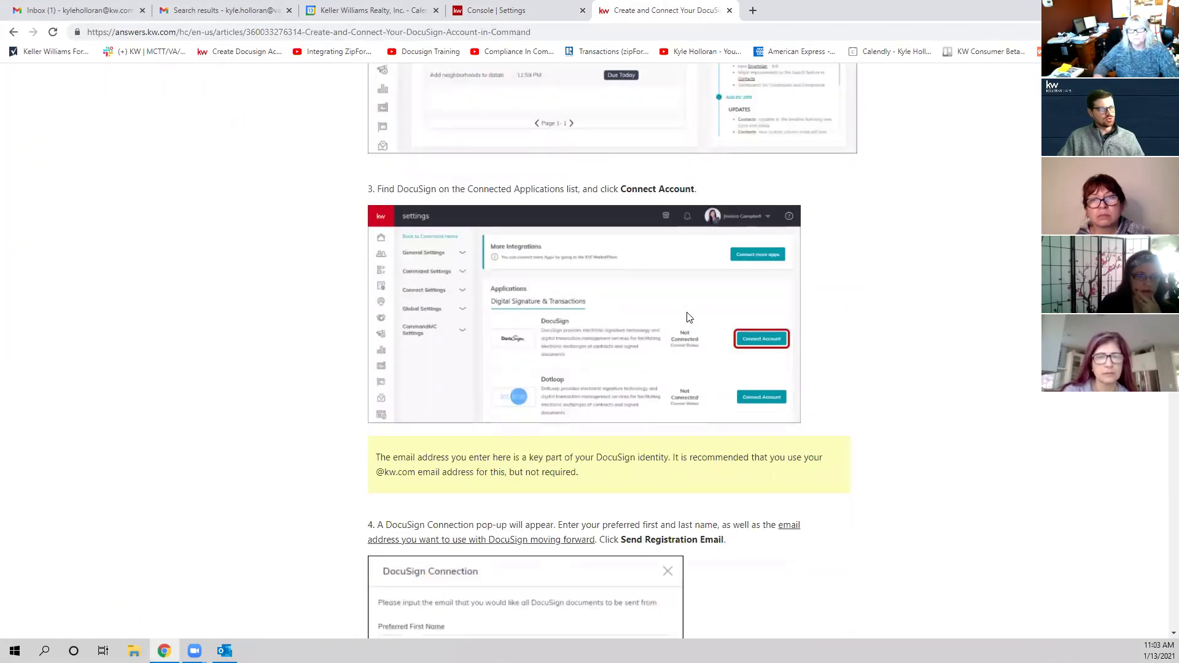
{"action": "scroll", "coordinate": [713, 337], "scroll_direction": "up", "scroll_amount": 1}
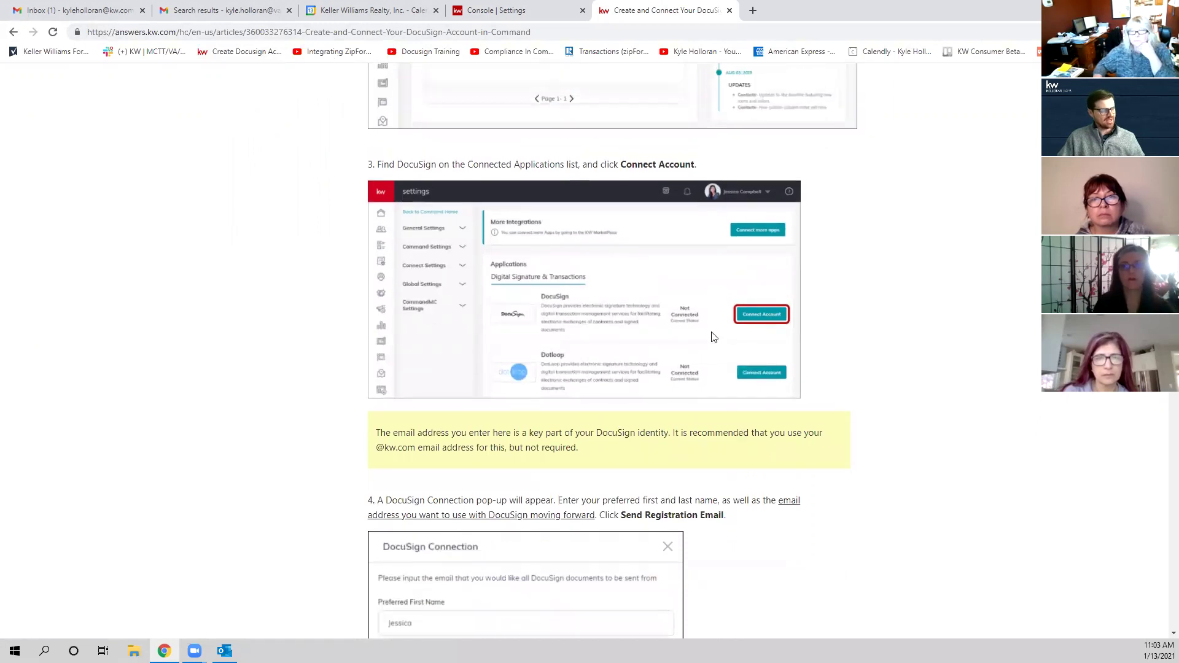
{"action": "scroll", "coordinate": [522, 339], "scroll_direction": "down", "scroll_amount": 5}
{"action": "scroll", "coordinate": [508, 400], "scroll_direction": "down", "scroll_amount": 9}
{"action": "scroll", "coordinate": [514, 404], "scroll_direction": "up", "scroll_amount": 20}
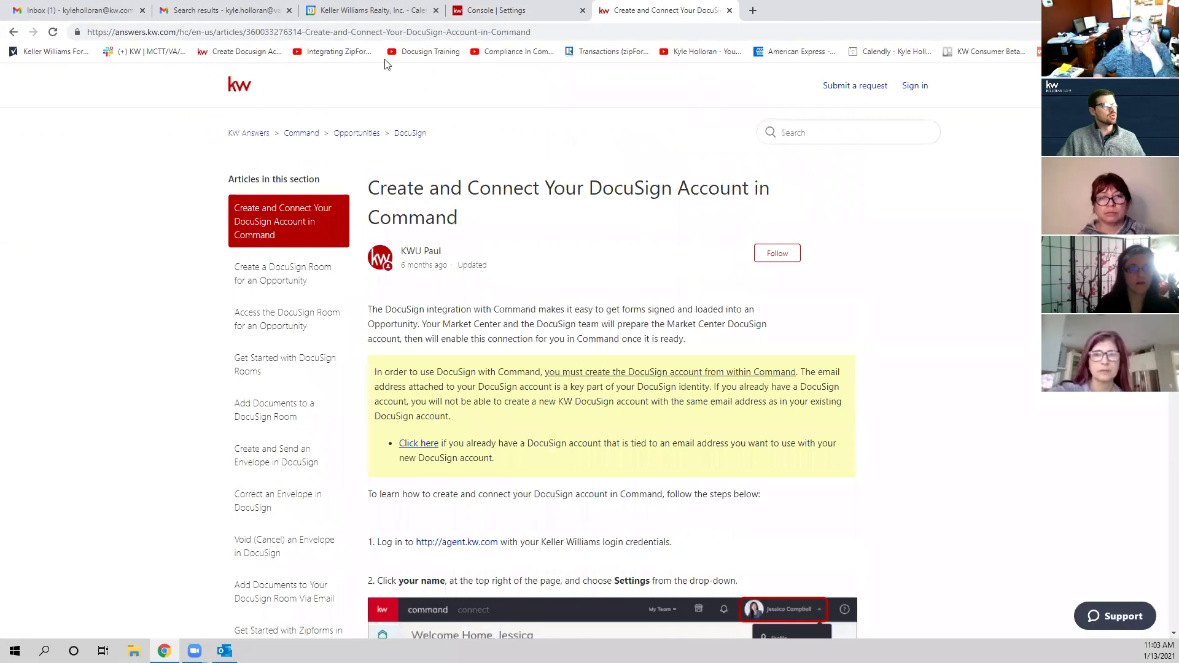
{"action": "left_click", "coordinate": [511, 32]}
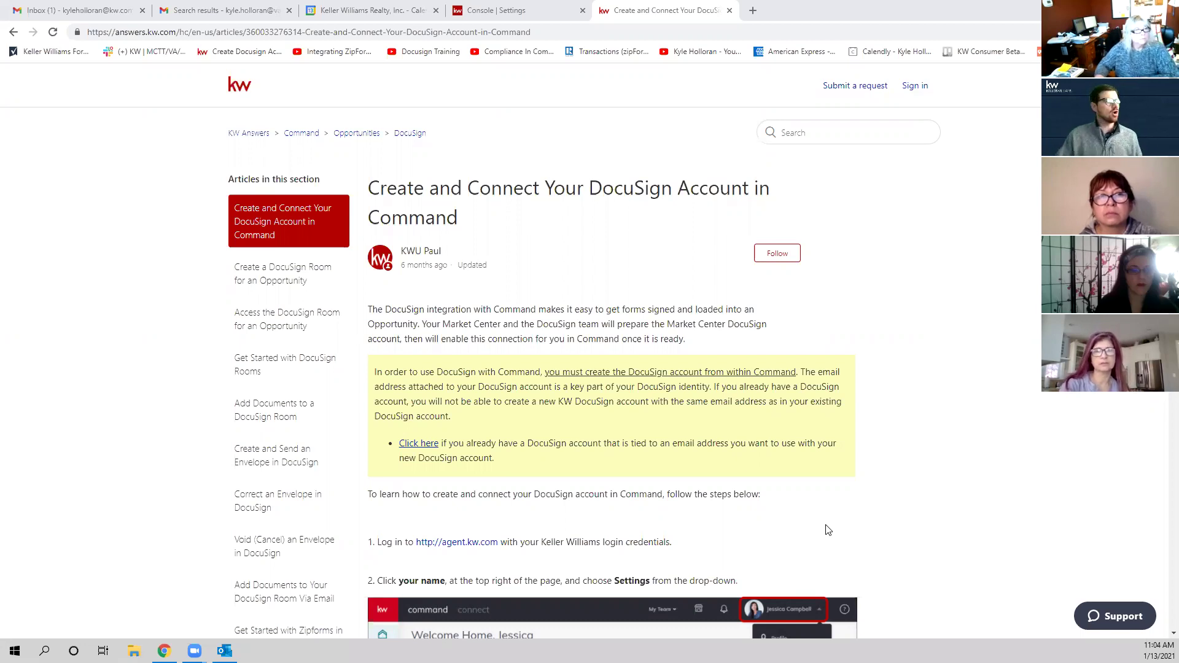
Step: Return to the Console | Settings tab and expand the left sidebar labels
{"action": "left_click", "coordinate": [544, 9]}
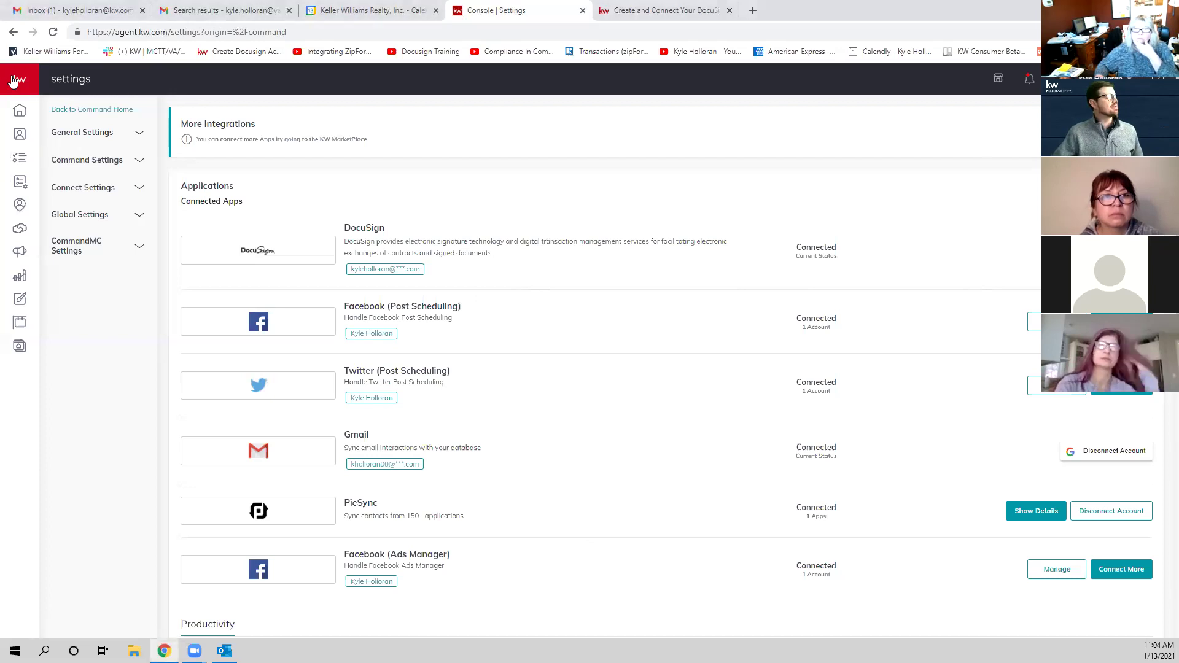
{"action": "mouse_move", "coordinate": [19, 101]}
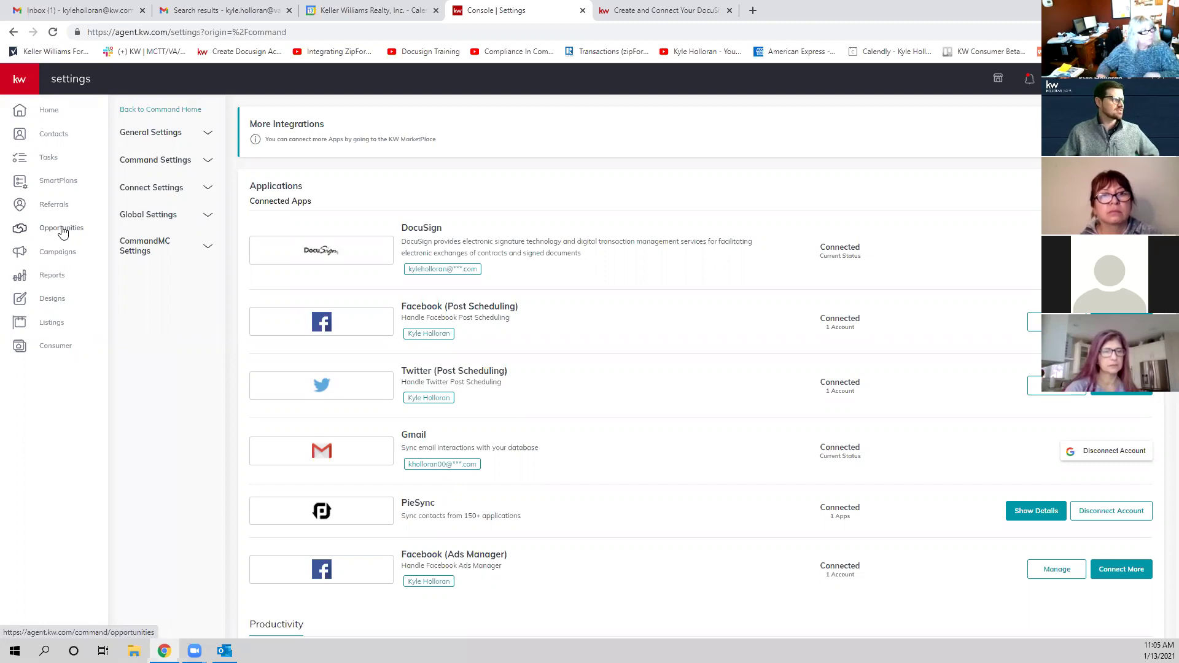
Step: Open Opportunities from the sidebar to view the Listings, Buyers and Leases pipelines
{"action": "left_click", "coordinate": [62, 231]}
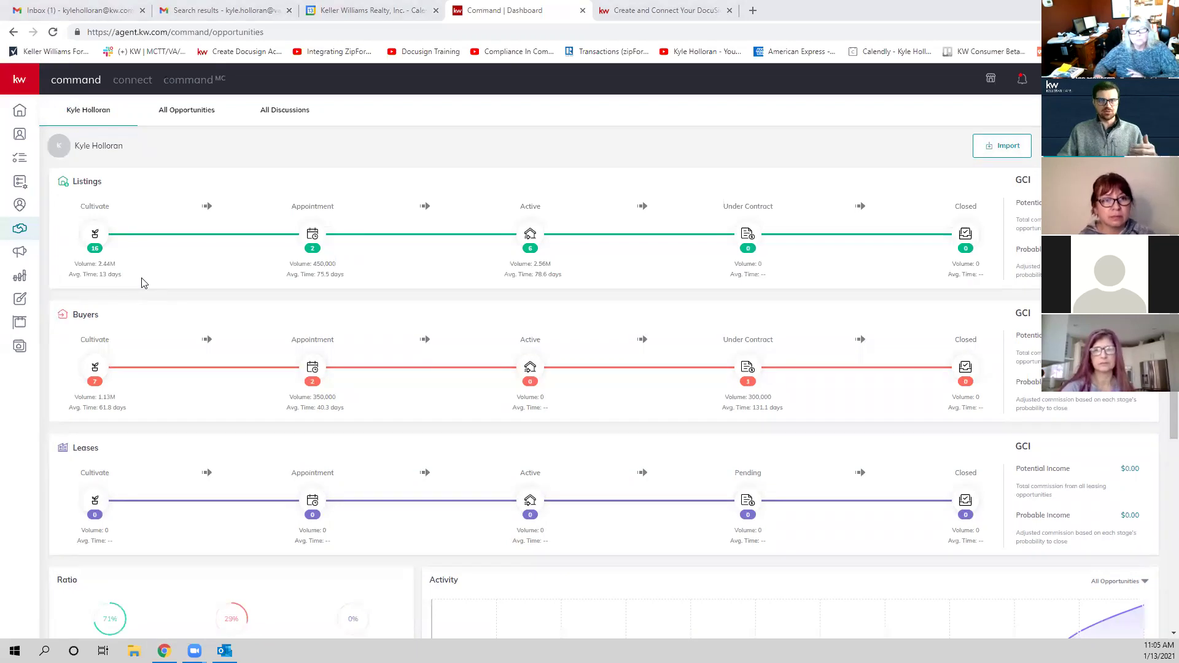
Step: Start a new opportunity with Fairfax Gateway market center and the searched-for client contact
{"action": "left_click", "coordinate": [998, 151]}
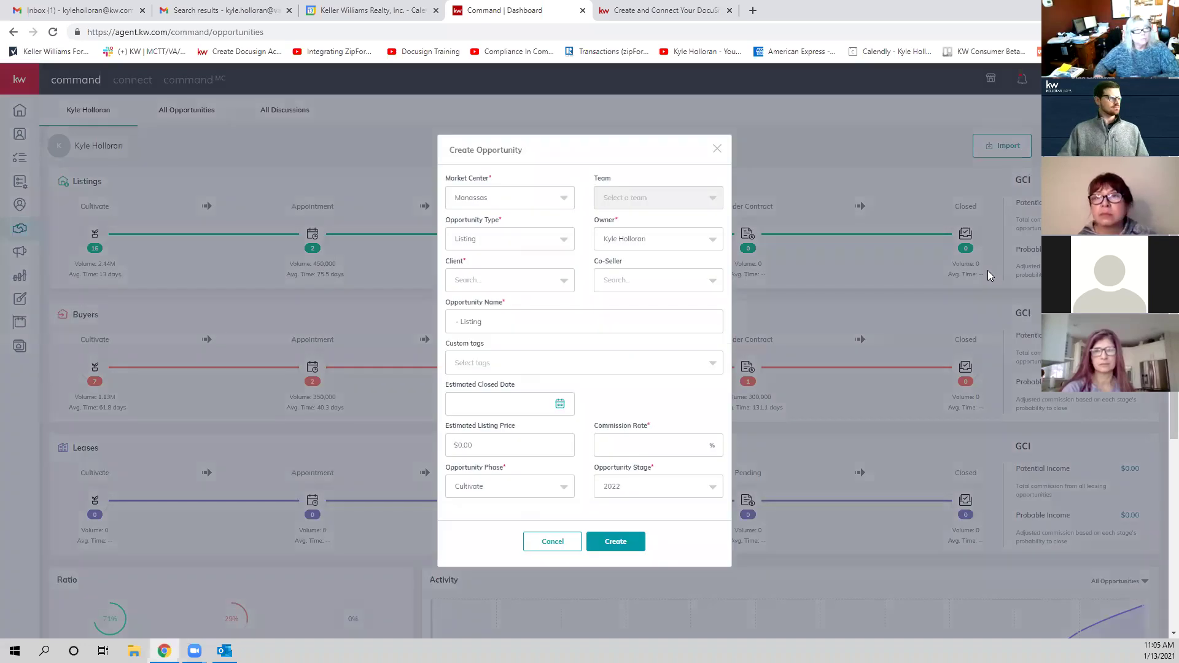
{"action": "left_click", "coordinate": [520, 197]}
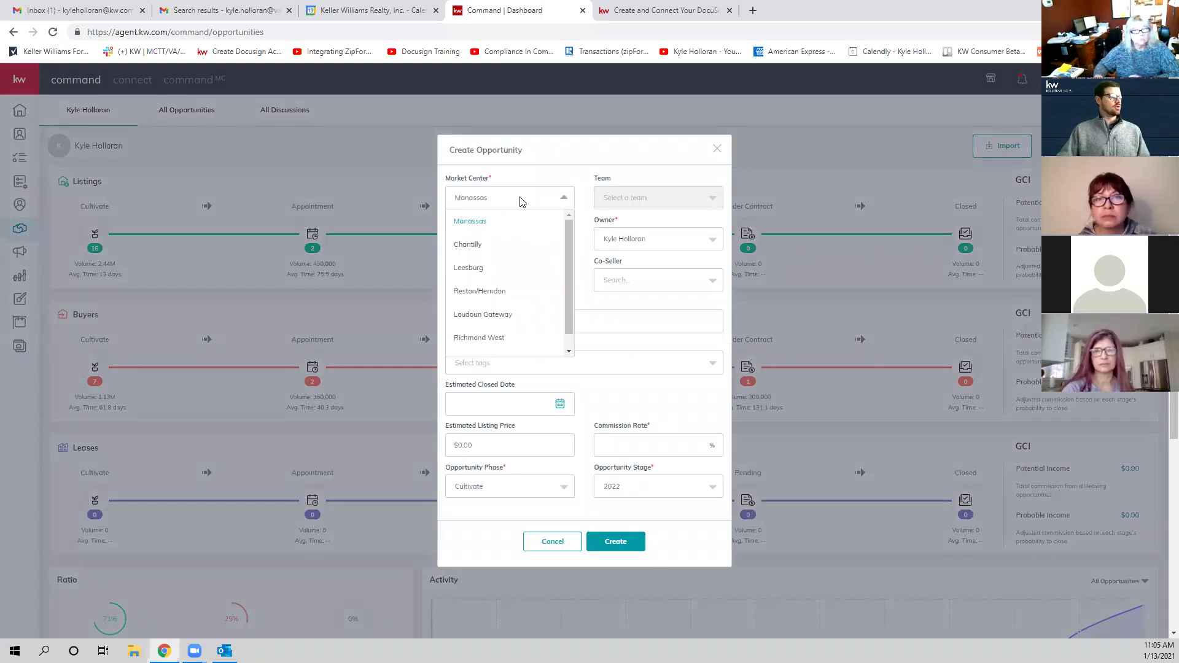
{"action": "left_click", "coordinate": [499, 346]}
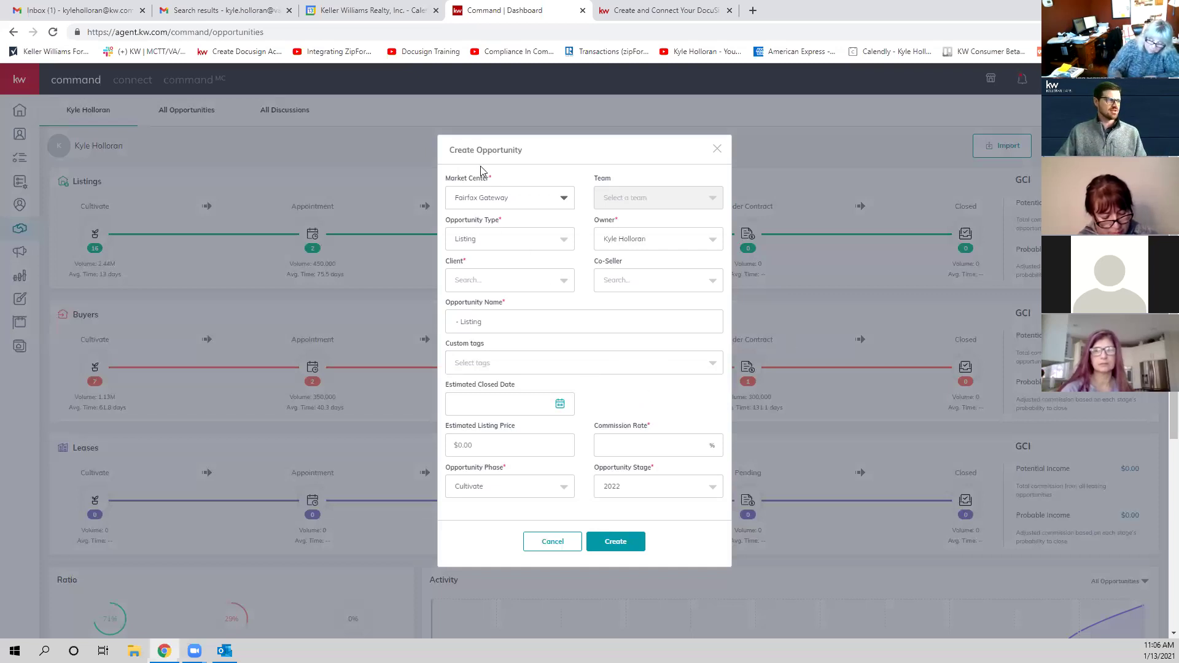
{"action": "left_click", "coordinate": [503, 282]}
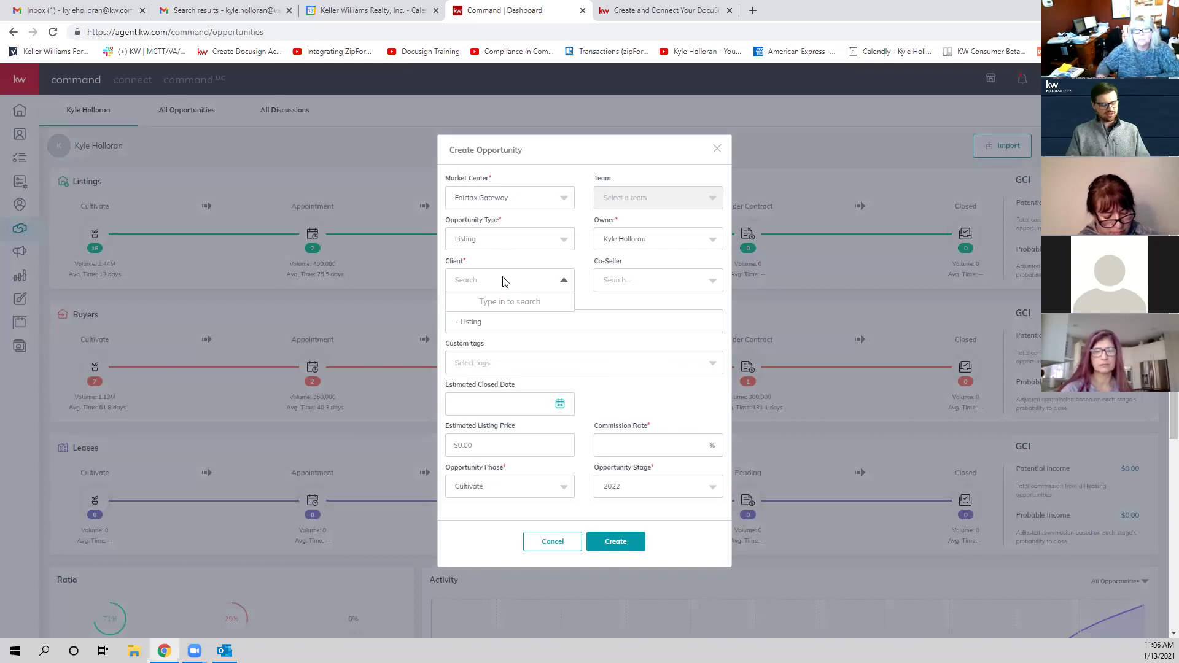
{"action": "type", "text": "sandy"}
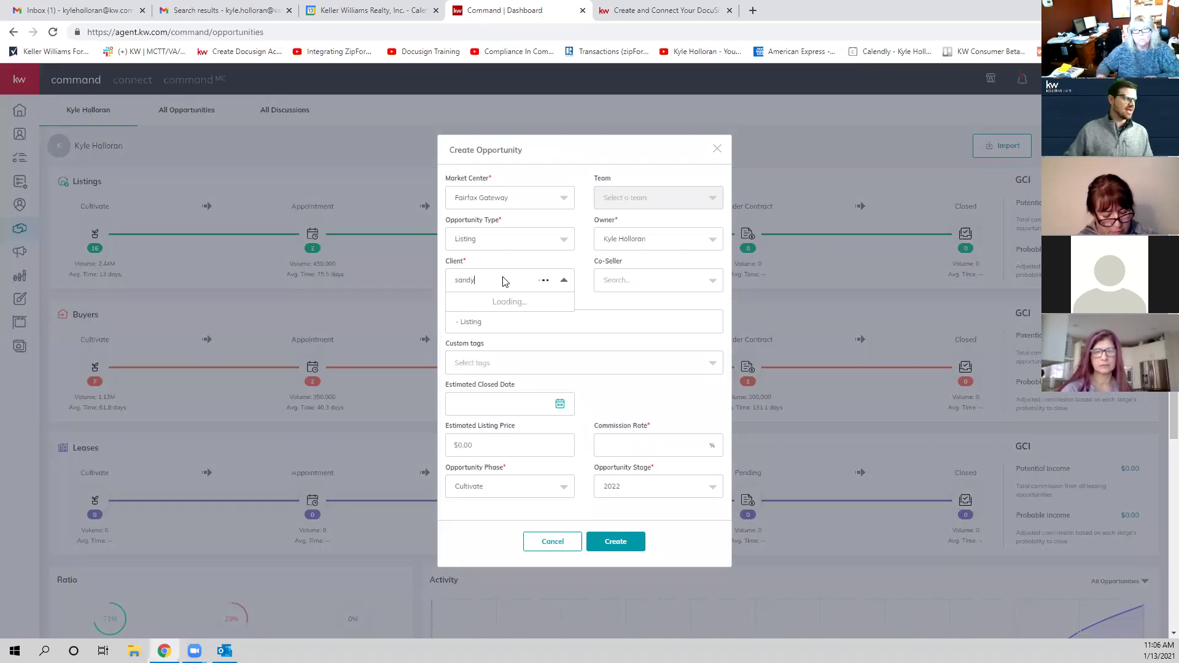
{"action": "left_click", "coordinate": [499, 310]}
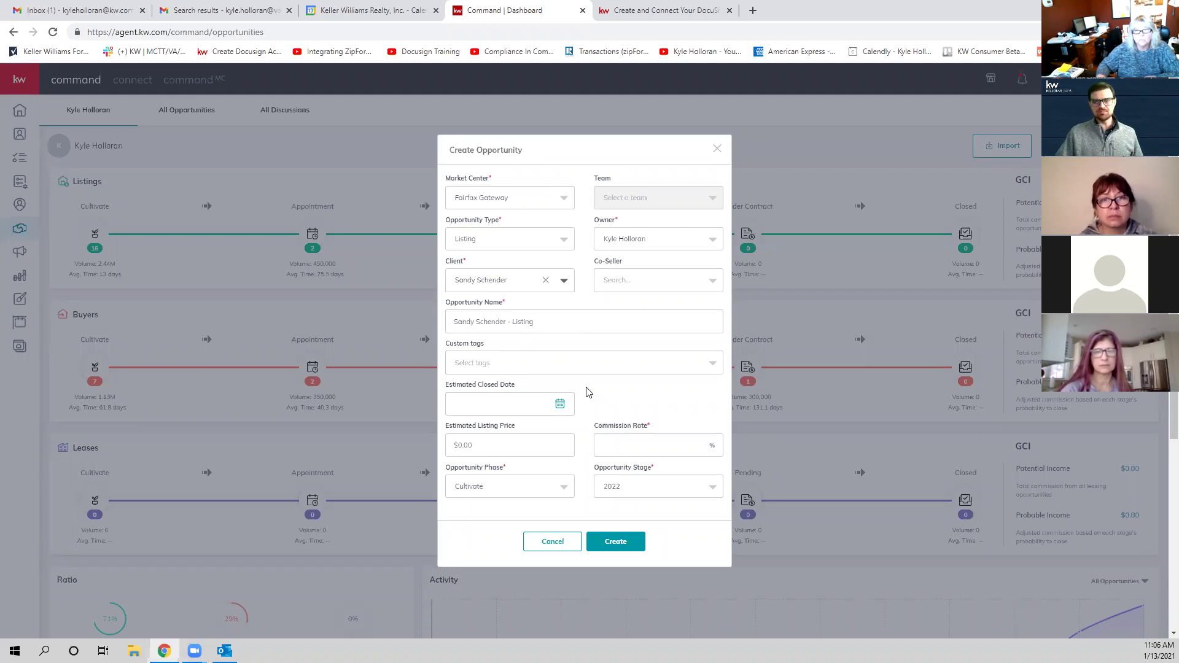
Step: Enter a 3% commission rate, keep Listing as the type, and create the opportunity
{"action": "left_click", "coordinate": [650, 445]}
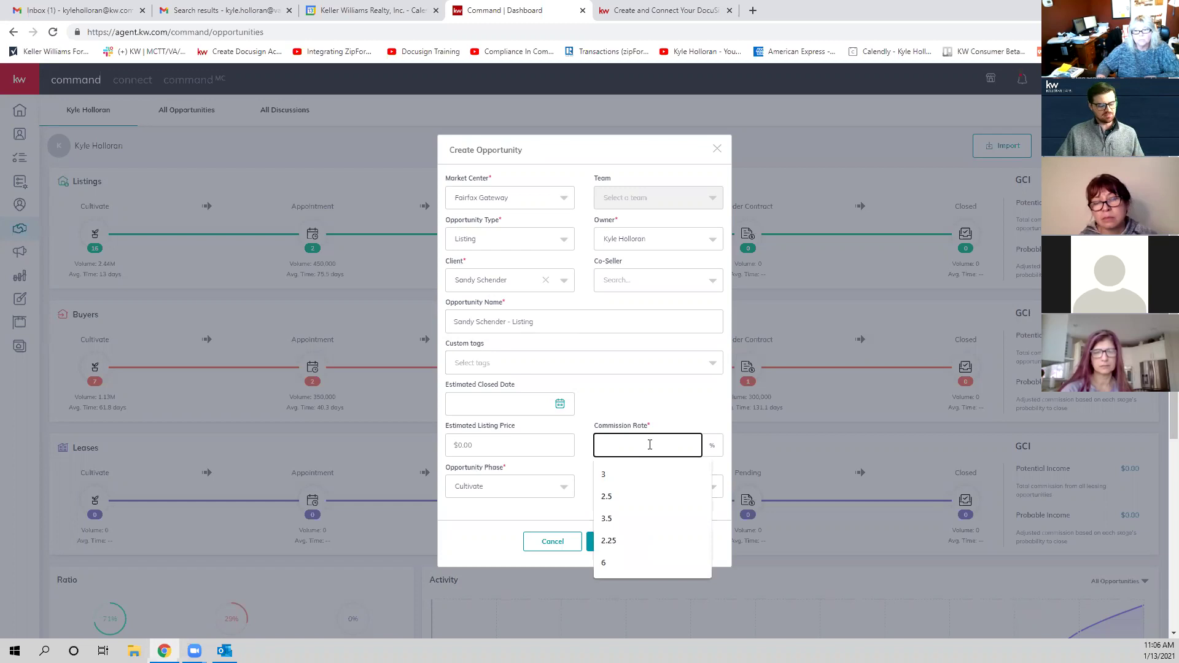
{"action": "type", "text": "3"}
{"action": "left_click", "coordinate": [645, 412]}
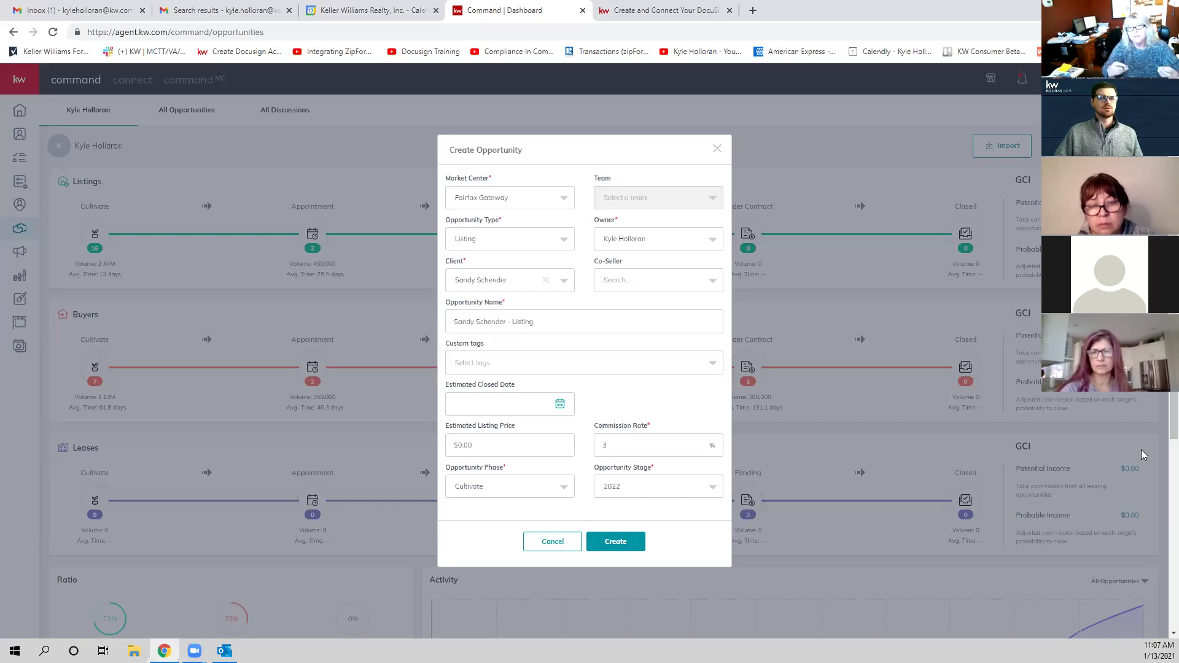
{"action": "left_click", "coordinate": [491, 245]}
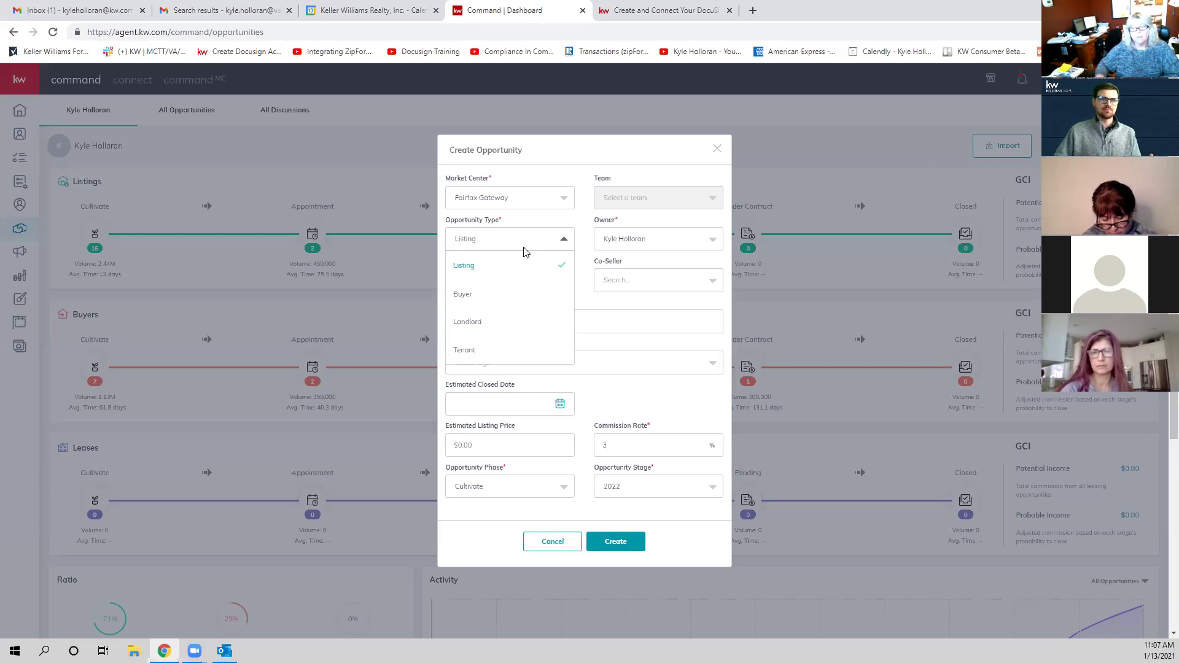
{"action": "left_click", "coordinate": [649, 301]}
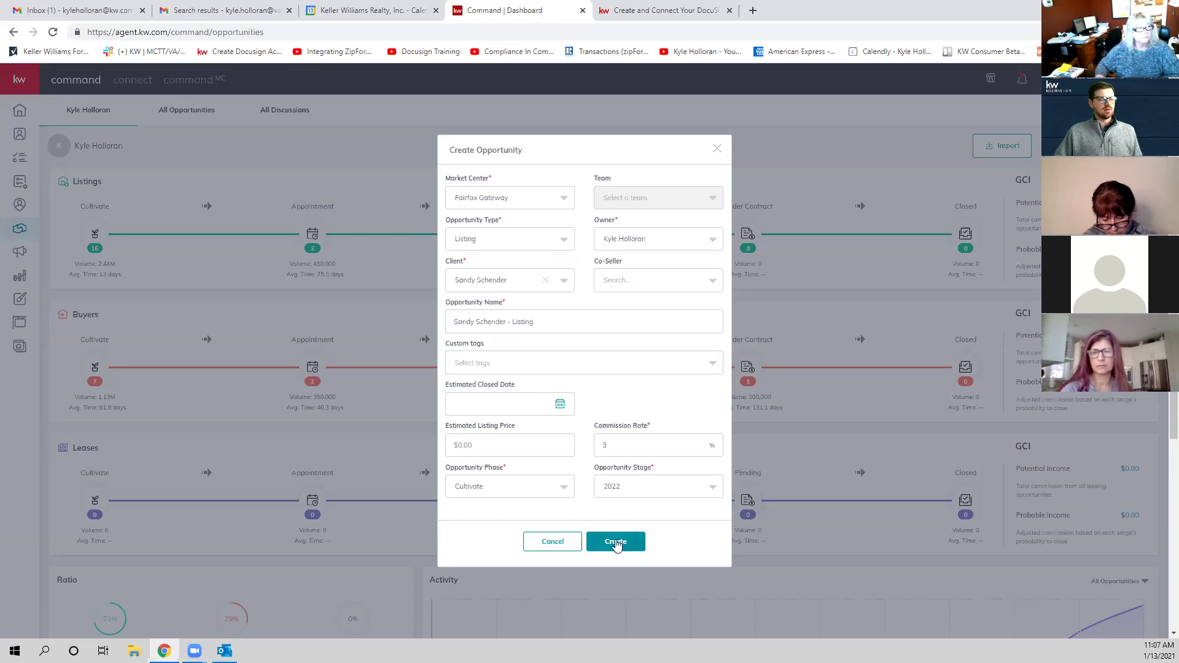
{"action": "left_click", "coordinate": [616, 545]}
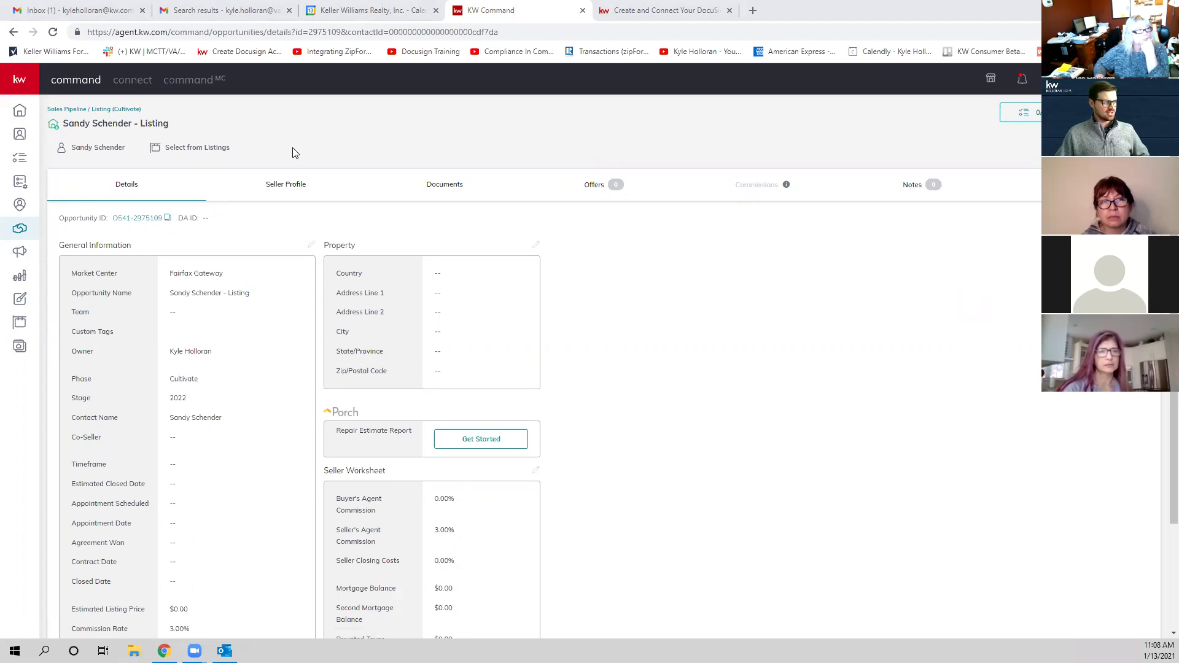
Step: Open the new opportunity's Documents tab and collapse the custom folders section
{"action": "left_click", "coordinate": [455, 188]}
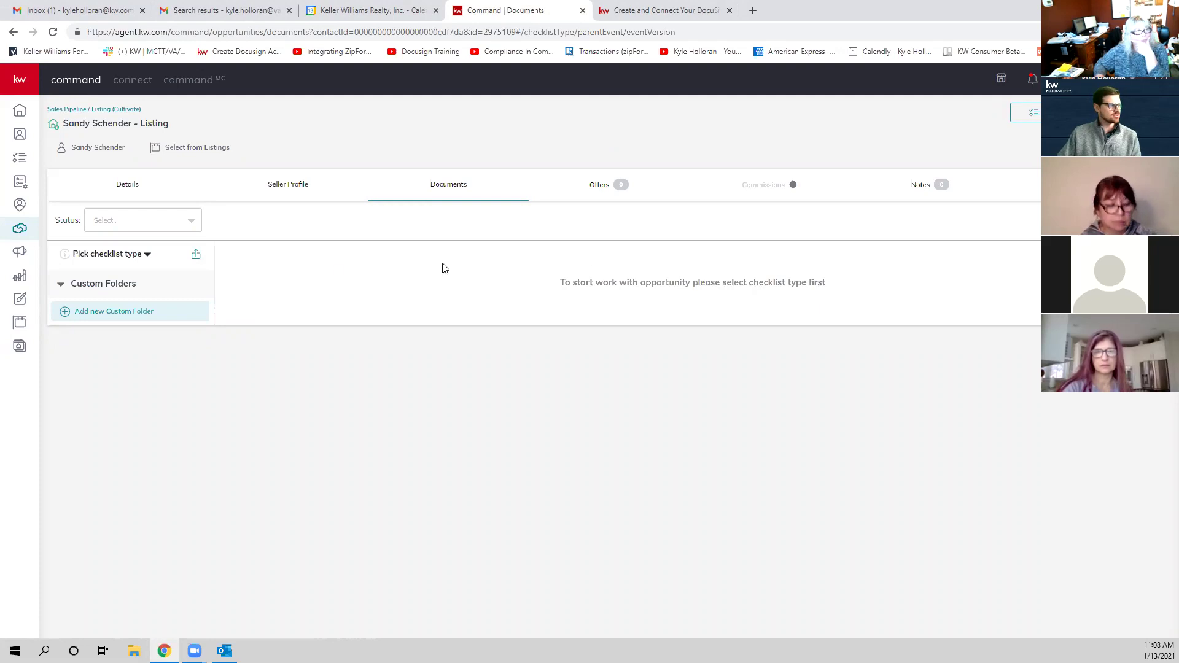
{"action": "left_click", "coordinate": [107, 289]}
Step: Choose Virginia as the listing's document checklist type
{"action": "left_click", "coordinate": [105, 286]}
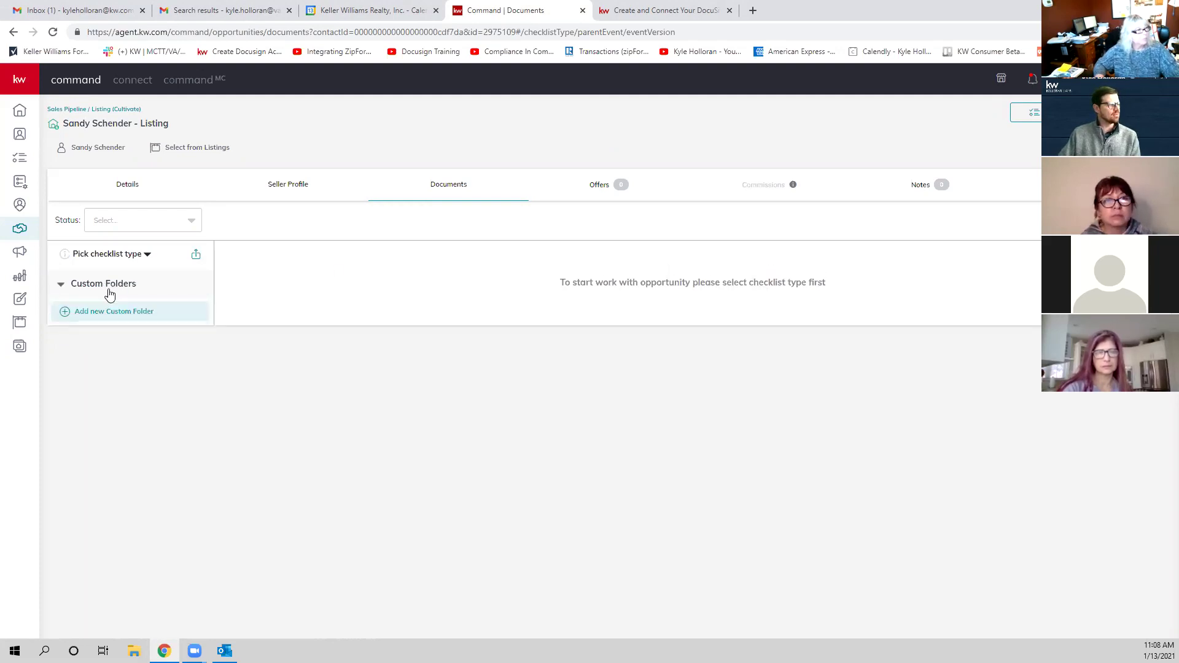
{"action": "left_click", "coordinate": [97, 256]}
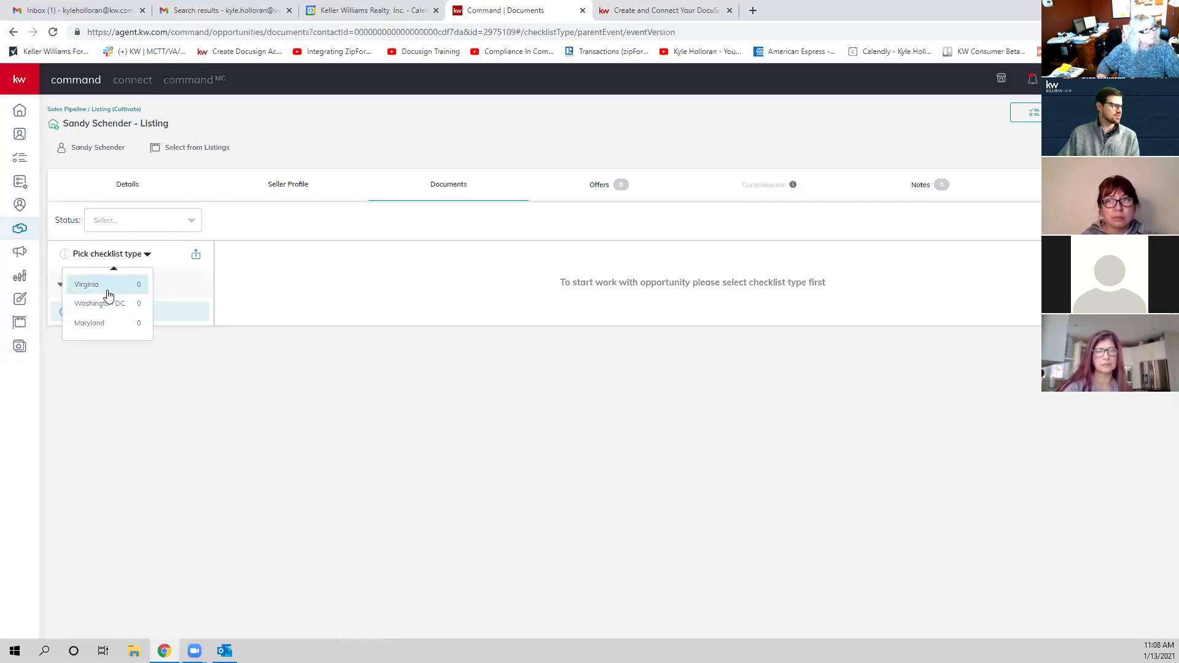
{"action": "left_click", "coordinate": [101, 291]}
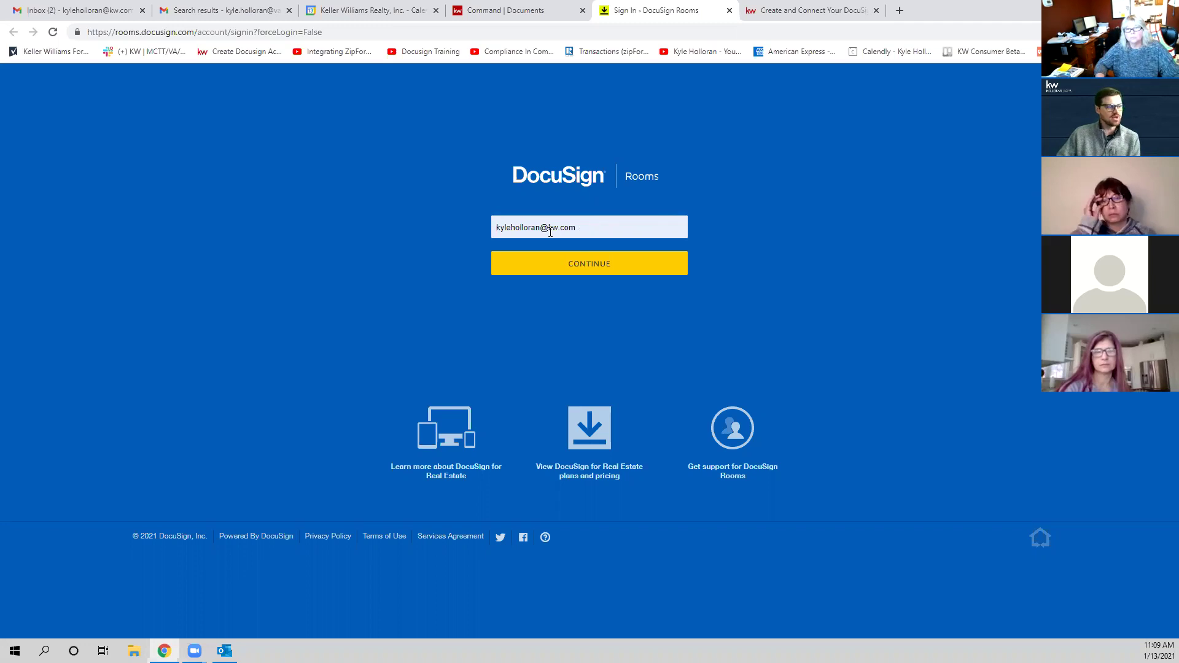
Step: Sign in to DocuSign Rooms with the account email and password
{"action": "left_click", "coordinate": [561, 264]}
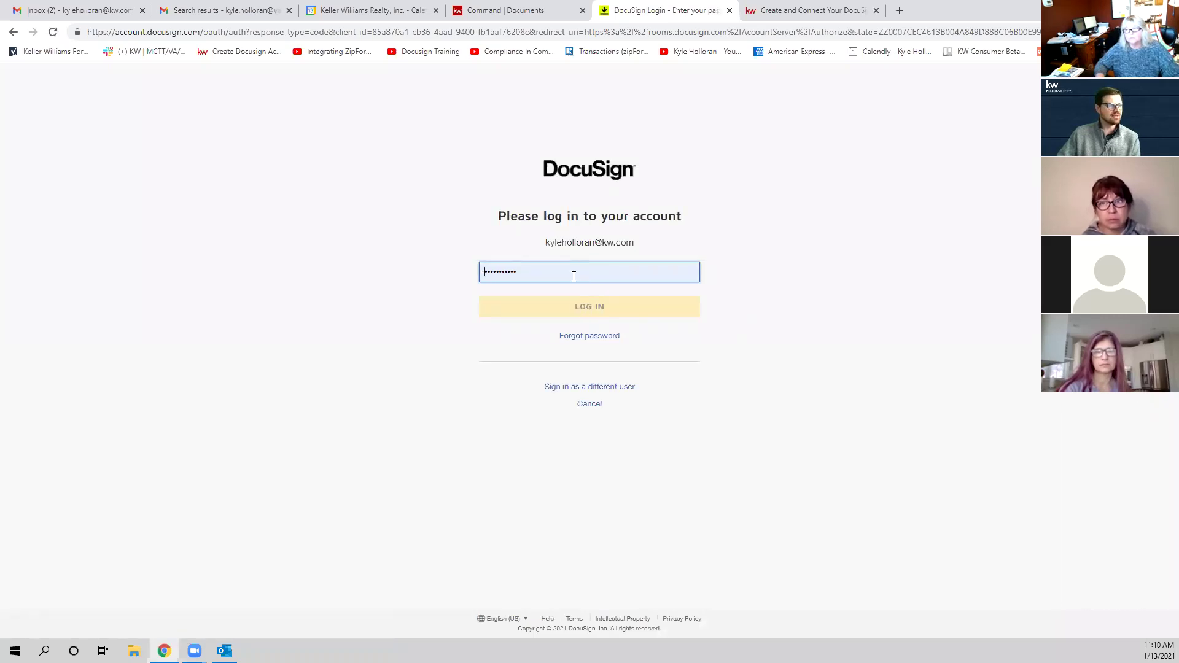
{"action": "left_click", "coordinate": [574, 302]}
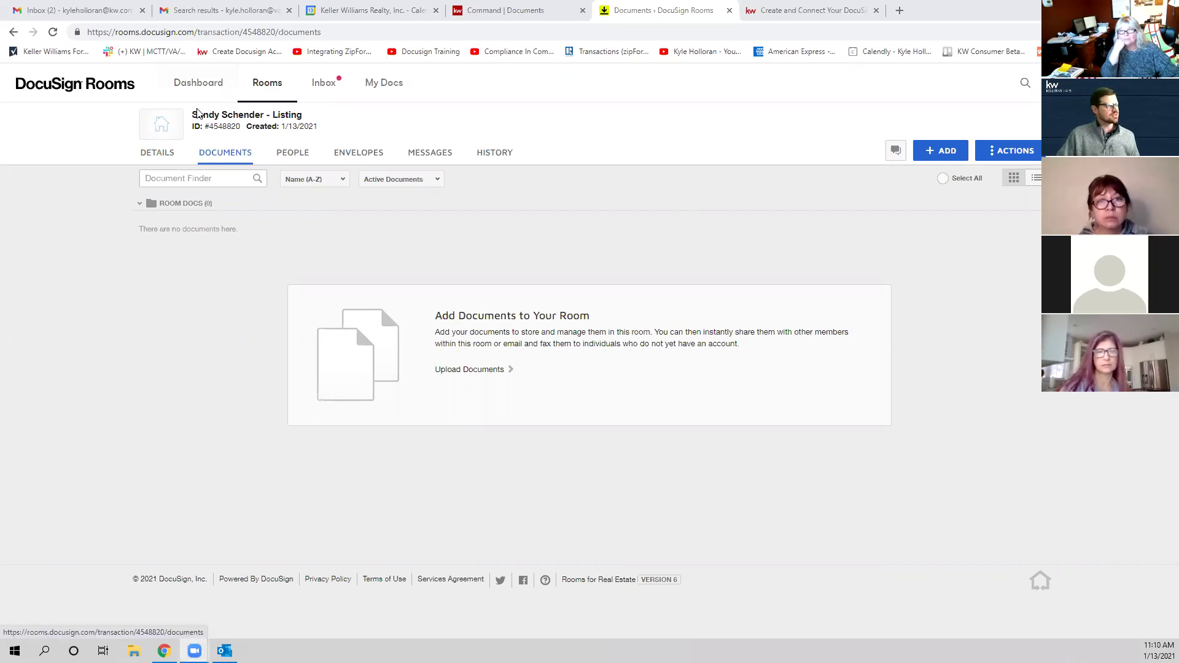
Step: Switch to KW Command's Documents tab showing the Virginia checklist at 0 of 7 uploaded
{"action": "left_click_drag", "start_coordinate": [194, 115], "coordinate": [316, 119]}
{"action": "left_click", "coordinate": [271, 117]}
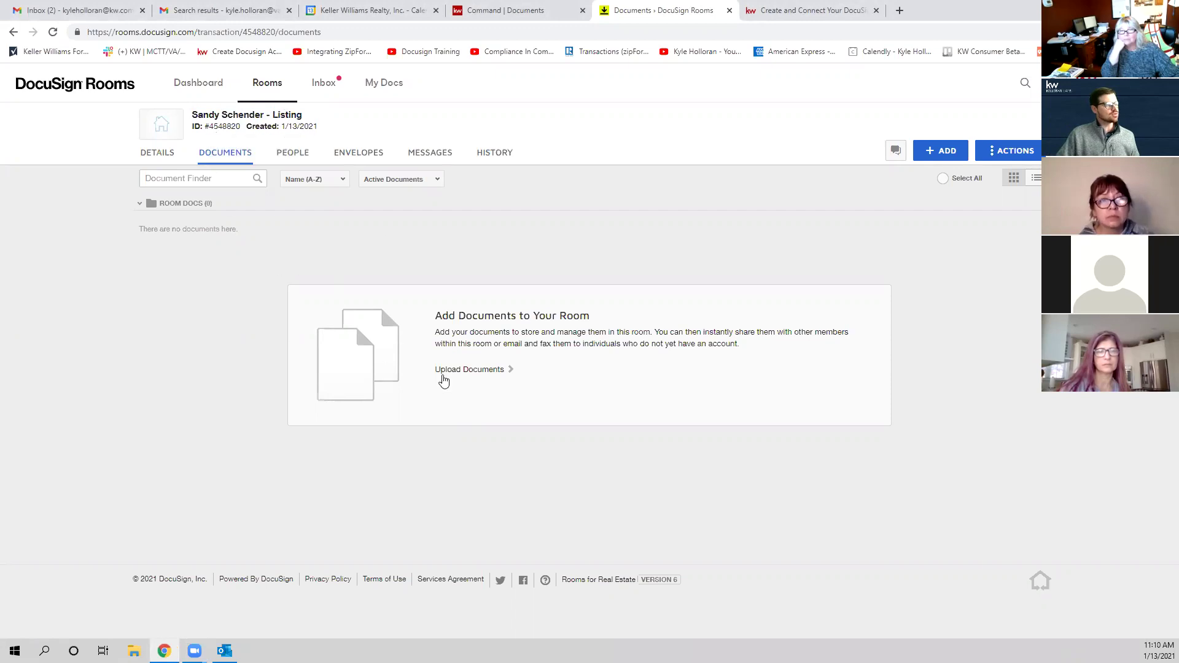
{"action": "left_click", "coordinate": [505, 10]}
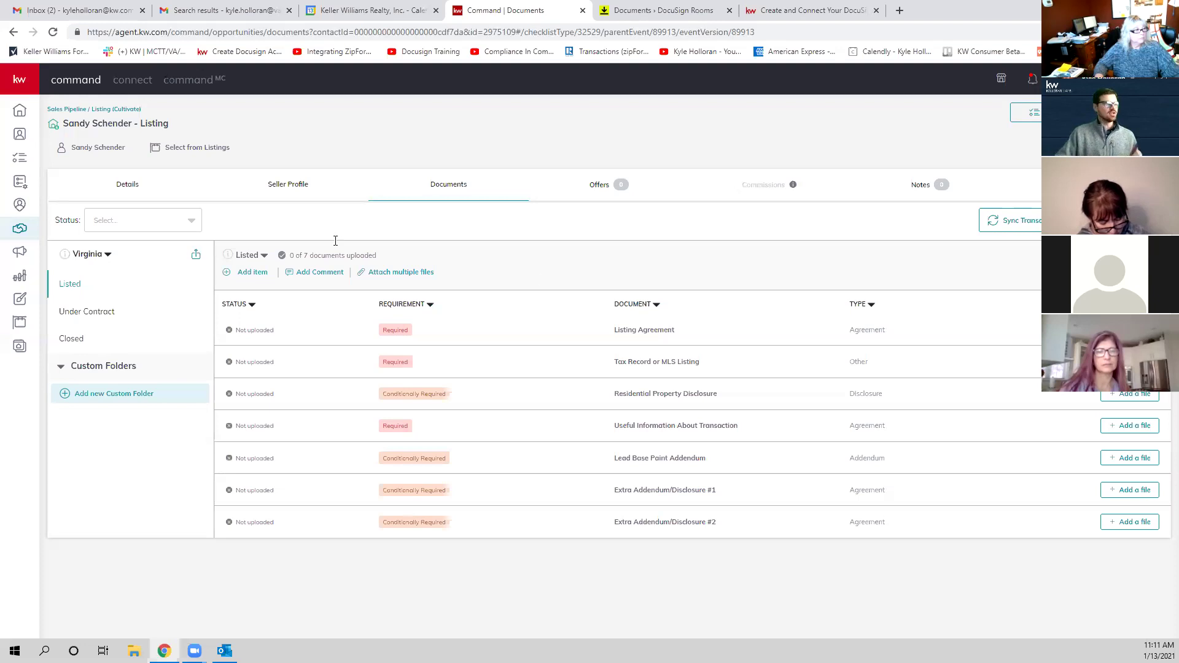
Step: Switch to the Documents - DocuSign Rooms tab showing the room's still-empty Documents page
{"action": "left_click", "coordinate": [655, 9]}
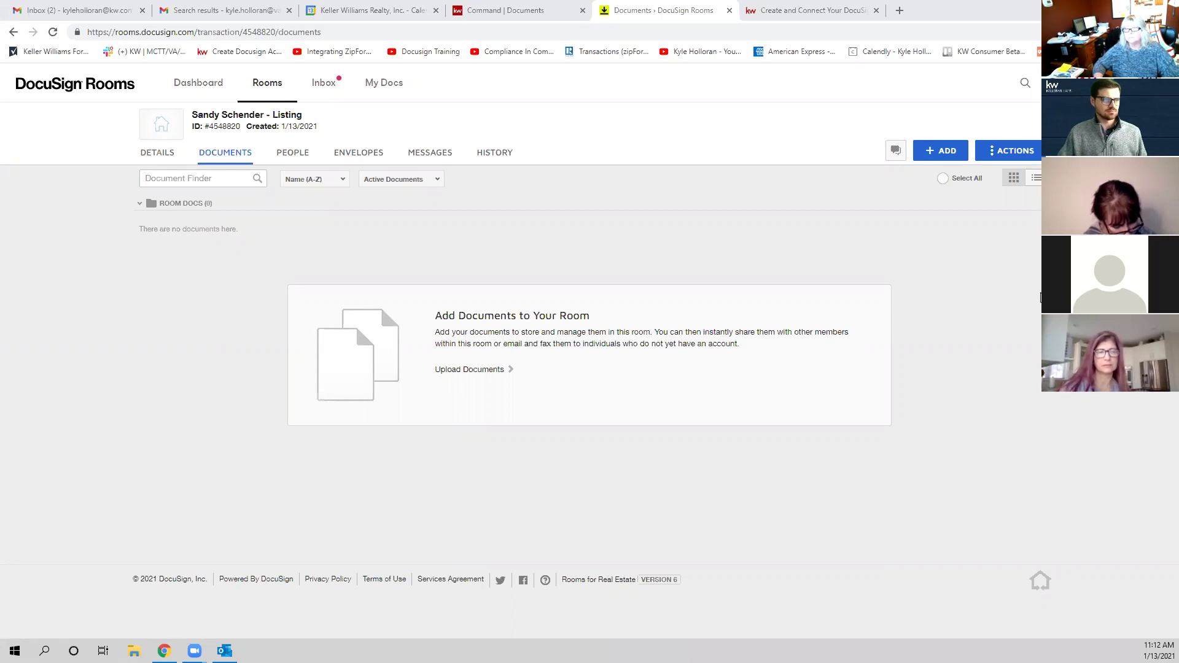
{"action": "left_click", "coordinate": [465, 8]}
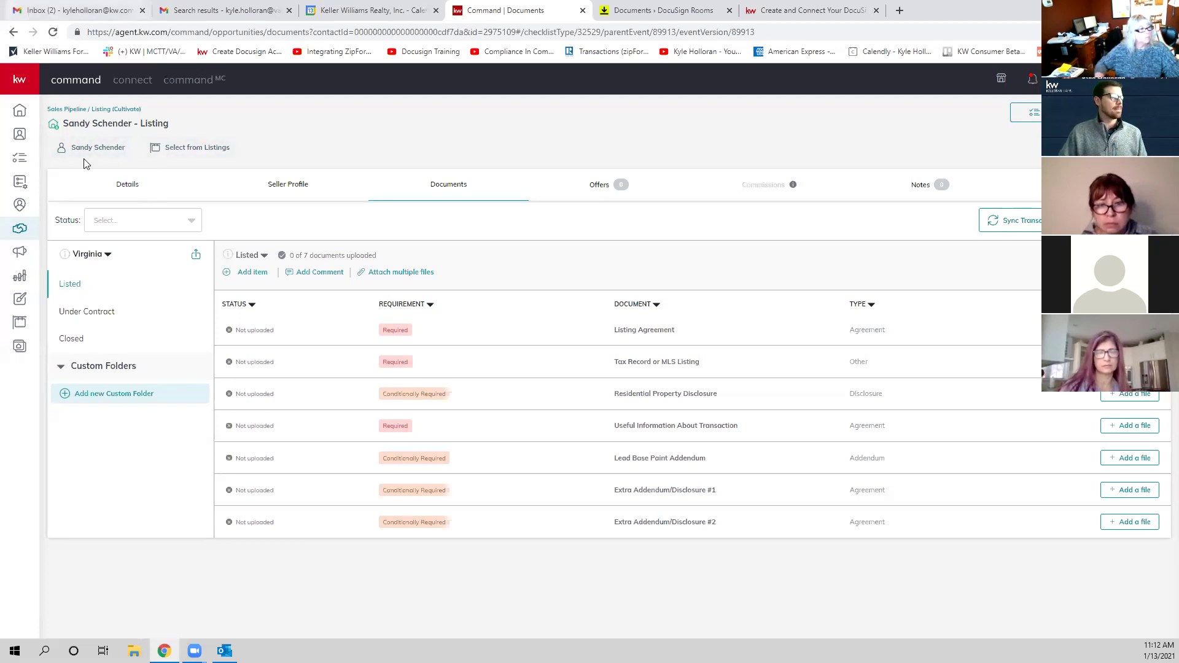
{"action": "left_click", "coordinate": [618, 7]}
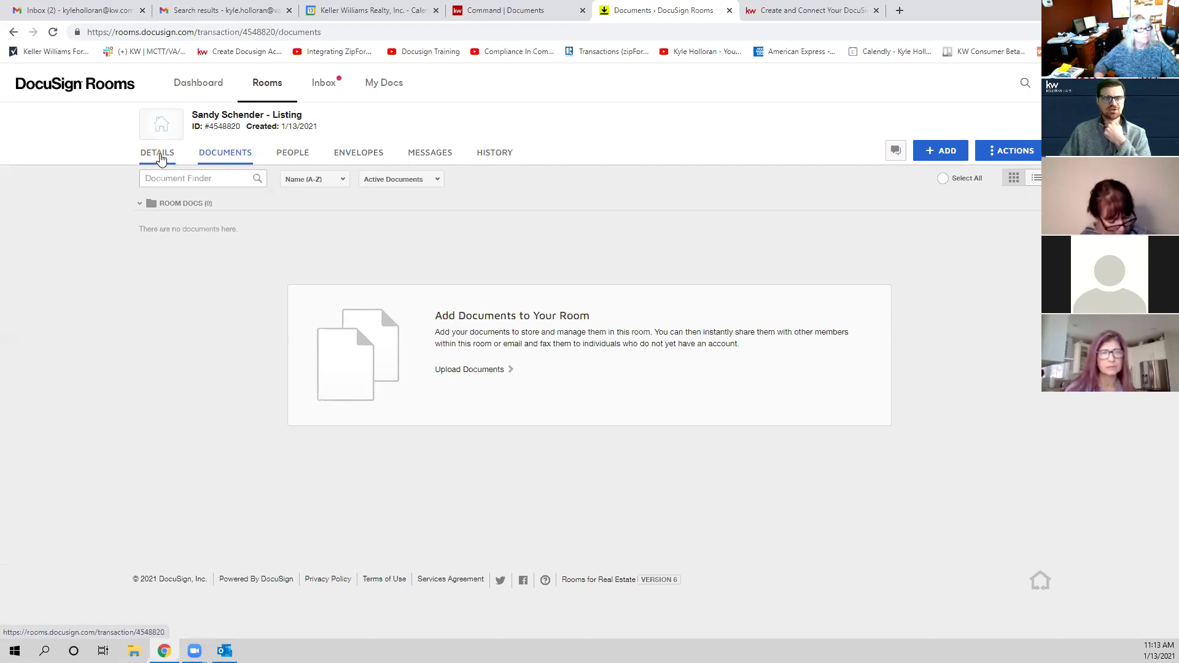
Step: Go to the listing room's Details tab, review the room info, and switch it to edit mode
{"action": "left_click", "coordinate": [161, 156]}
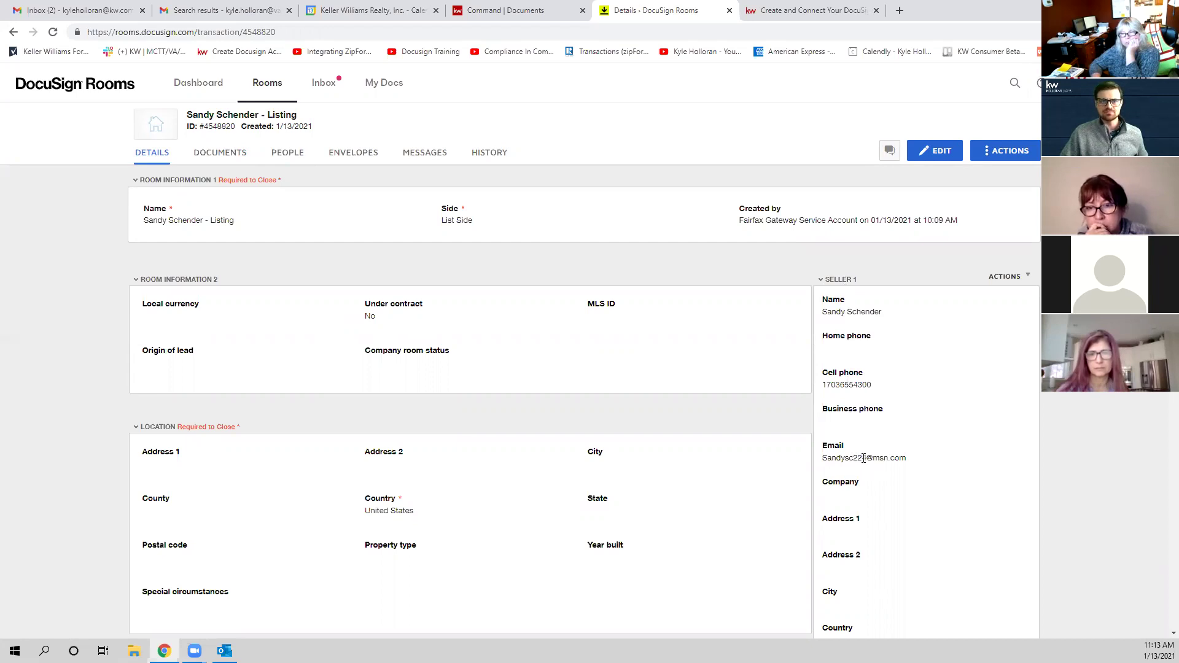
{"action": "scroll", "coordinate": [863, 457], "scroll_direction": "down", "scroll_amount": 7}
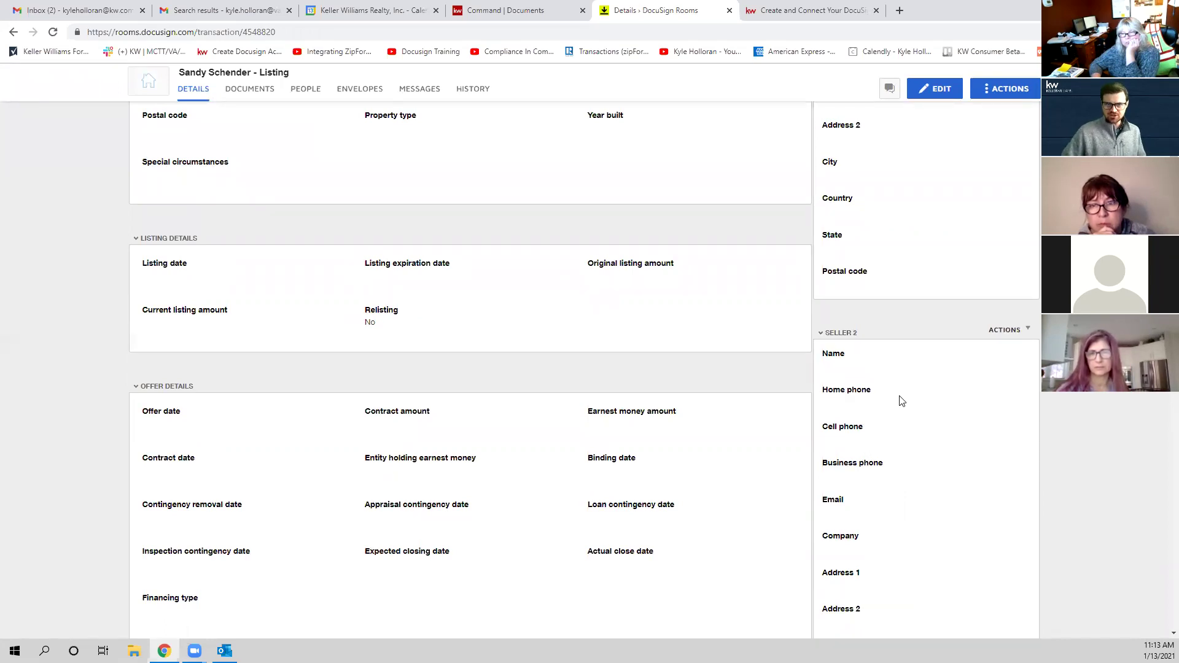
{"action": "scroll", "coordinate": [938, 437], "scroll_direction": "down", "scroll_amount": 6}
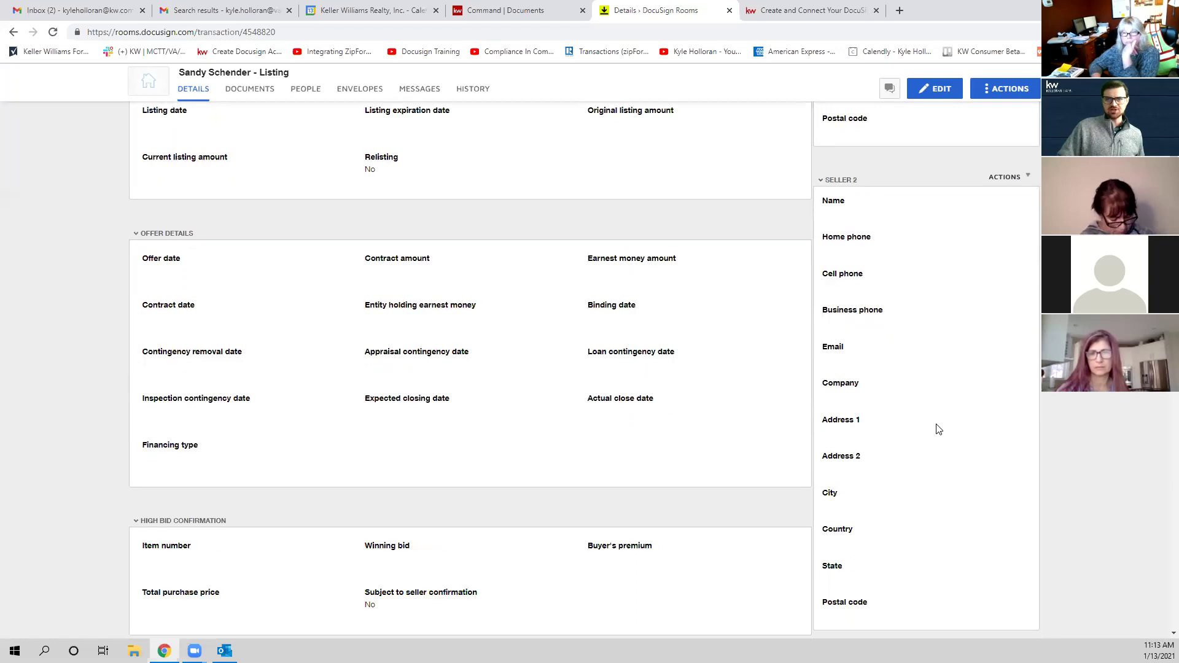
{"action": "scroll", "coordinate": [938, 438], "scroll_direction": "up", "scroll_amount": 11}
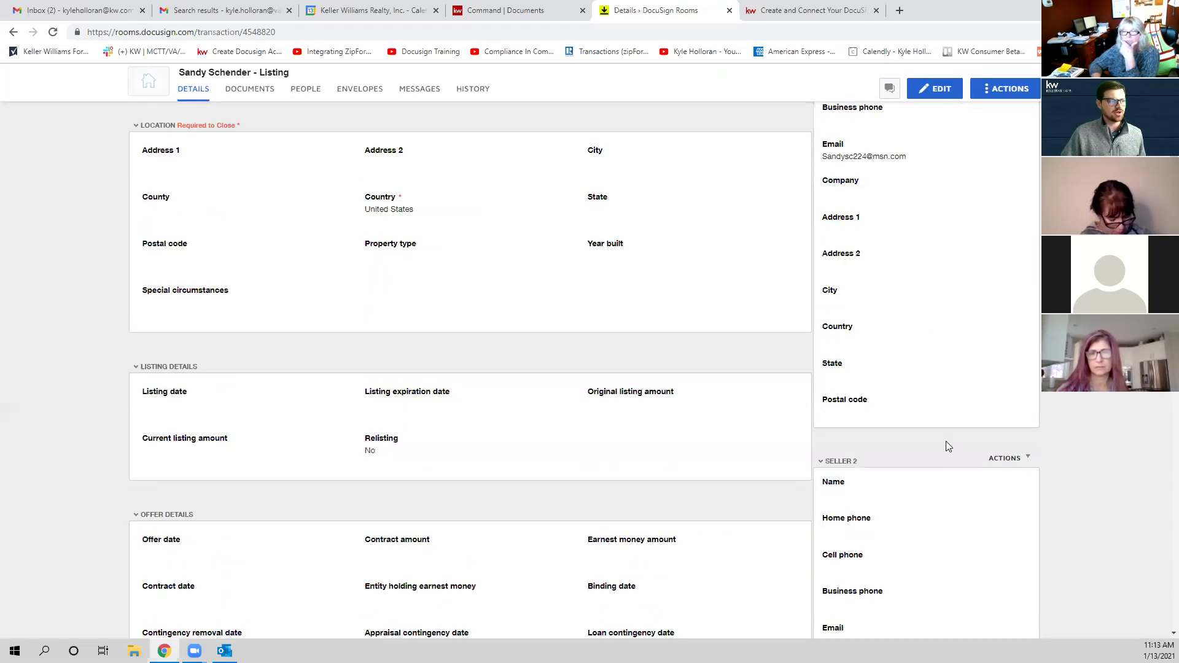
{"action": "scroll", "coordinate": [910, 168], "scroll_direction": "up", "scroll_amount": 2}
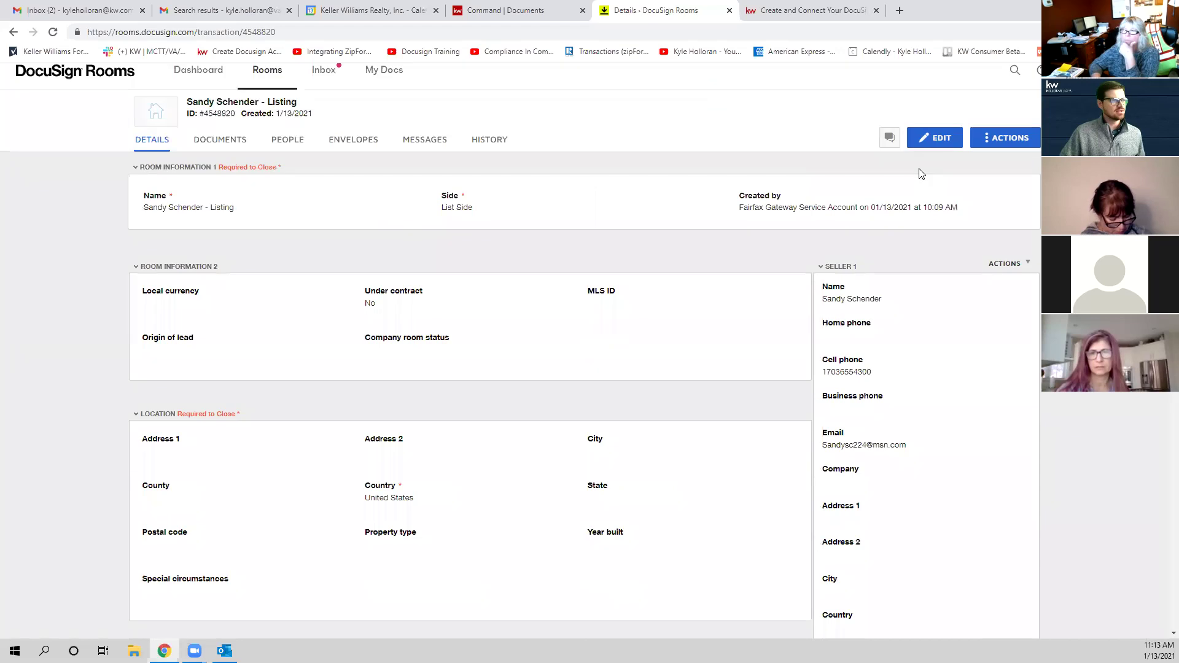
{"action": "left_click", "coordinate": [938, 137]}
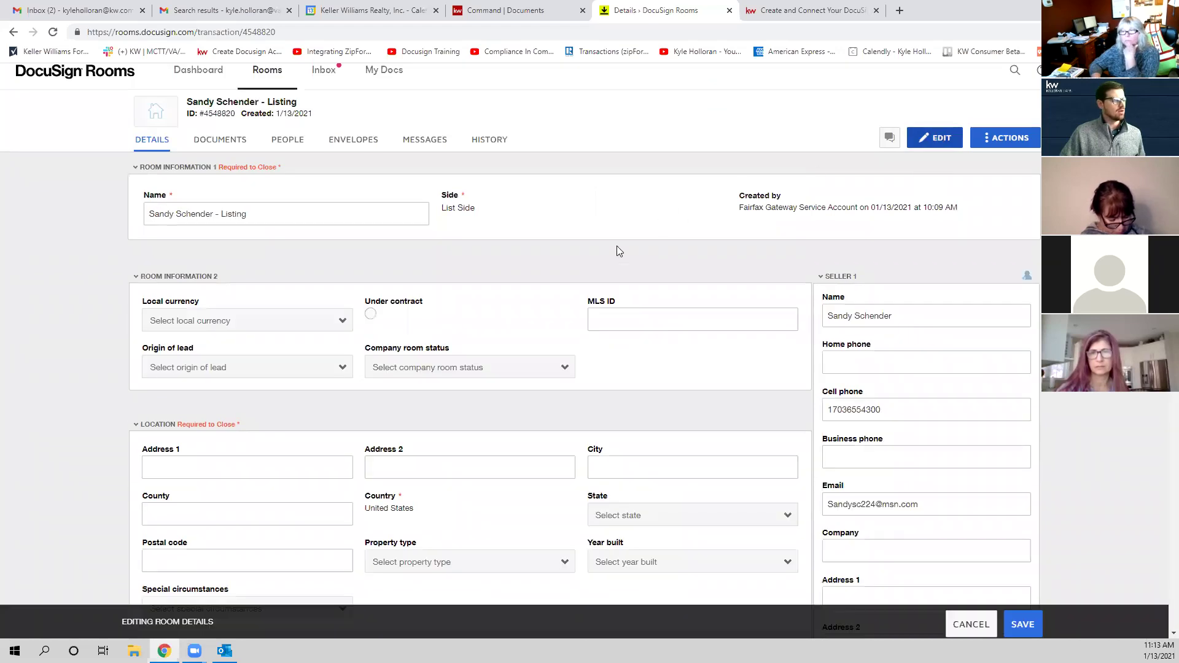
Step: Enter the property's street address, city and county in the location fields
{"action": "scroll", "coordinate": [413, 355], "scroll_direction": "down", "scroll_amount": 2}
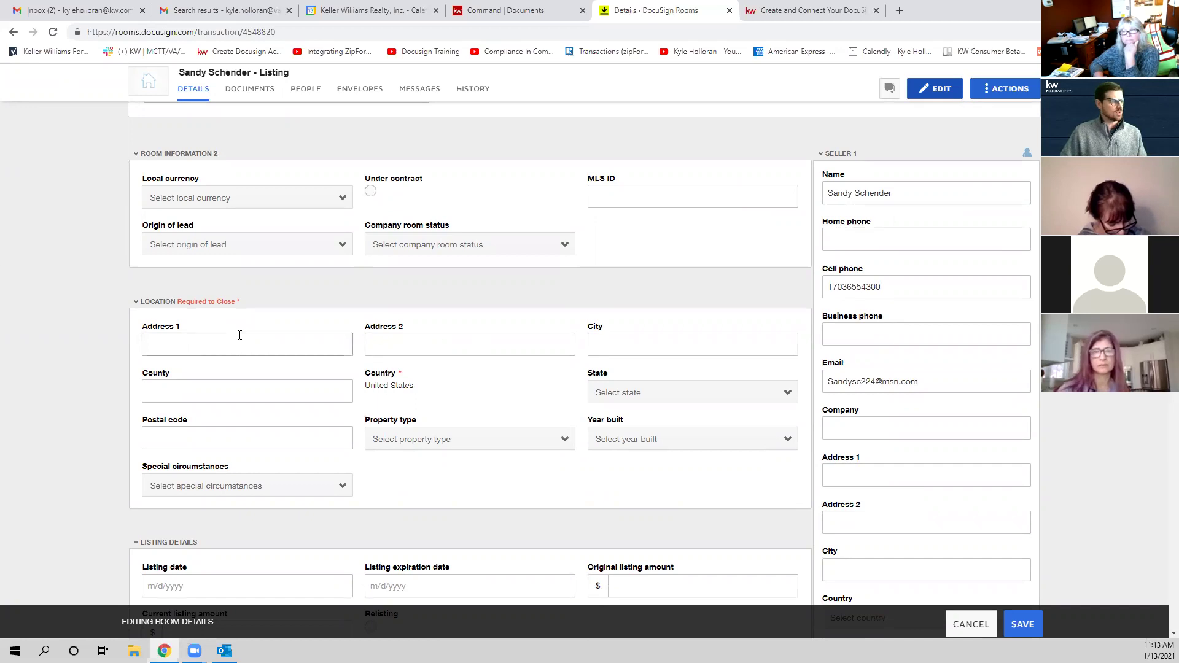
{"action": "left_click", "coordinate": [237, 344]}
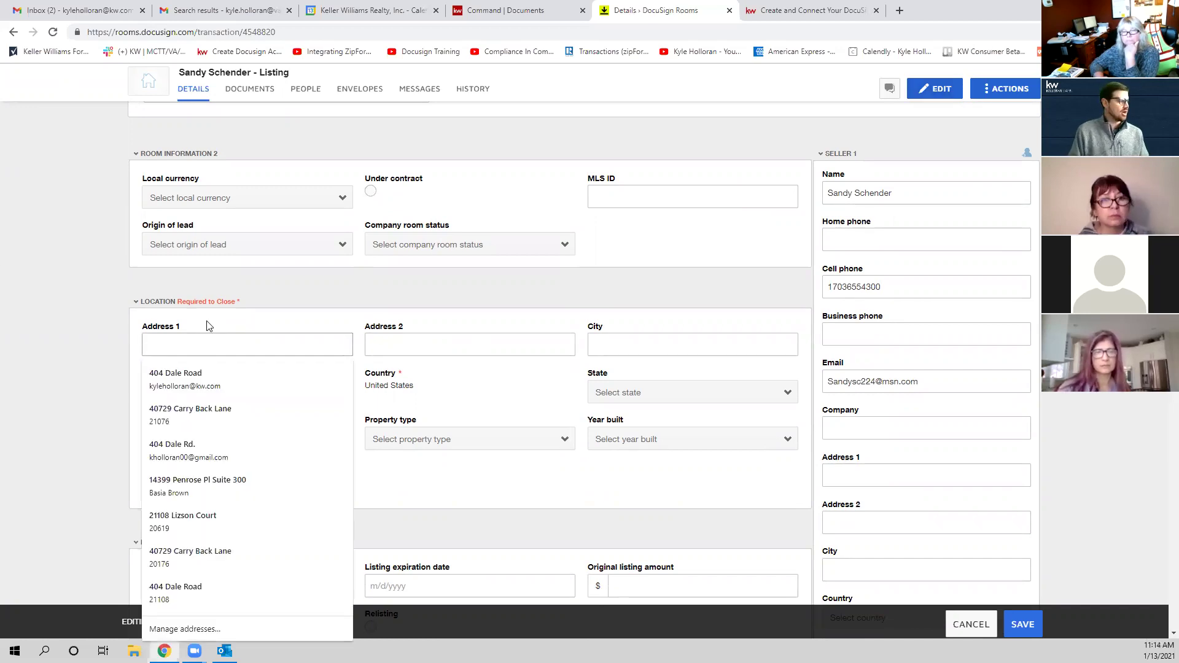
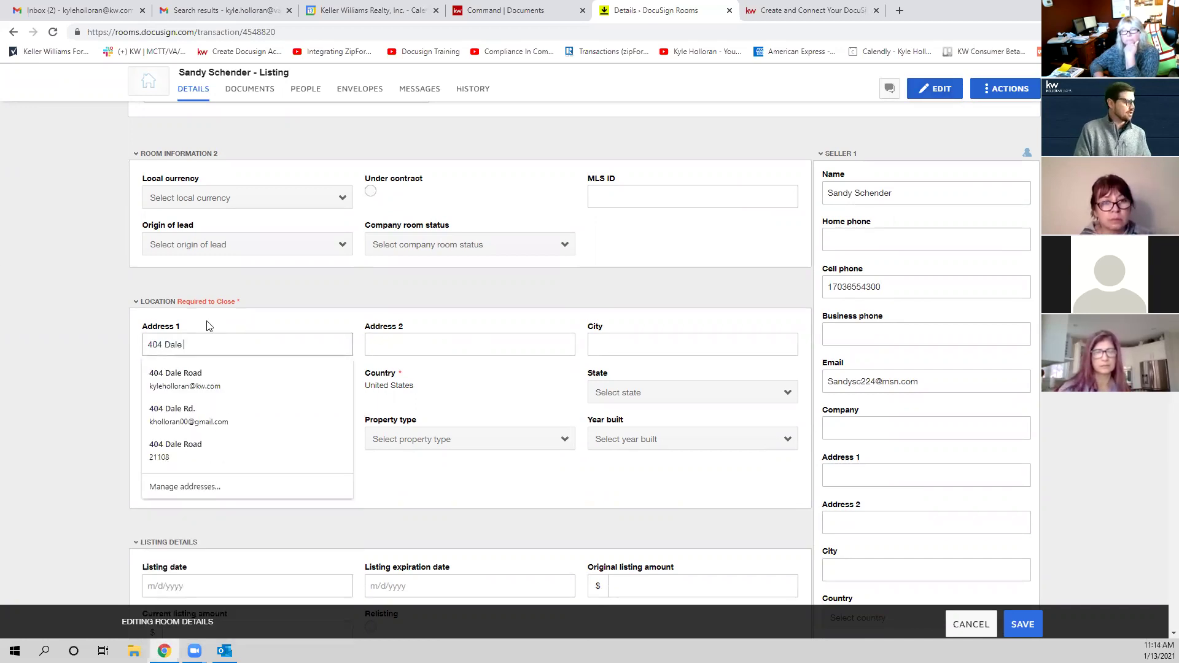
{"action": "key", "text": "Tab"}
{"action": "key", "text": "Tab"}
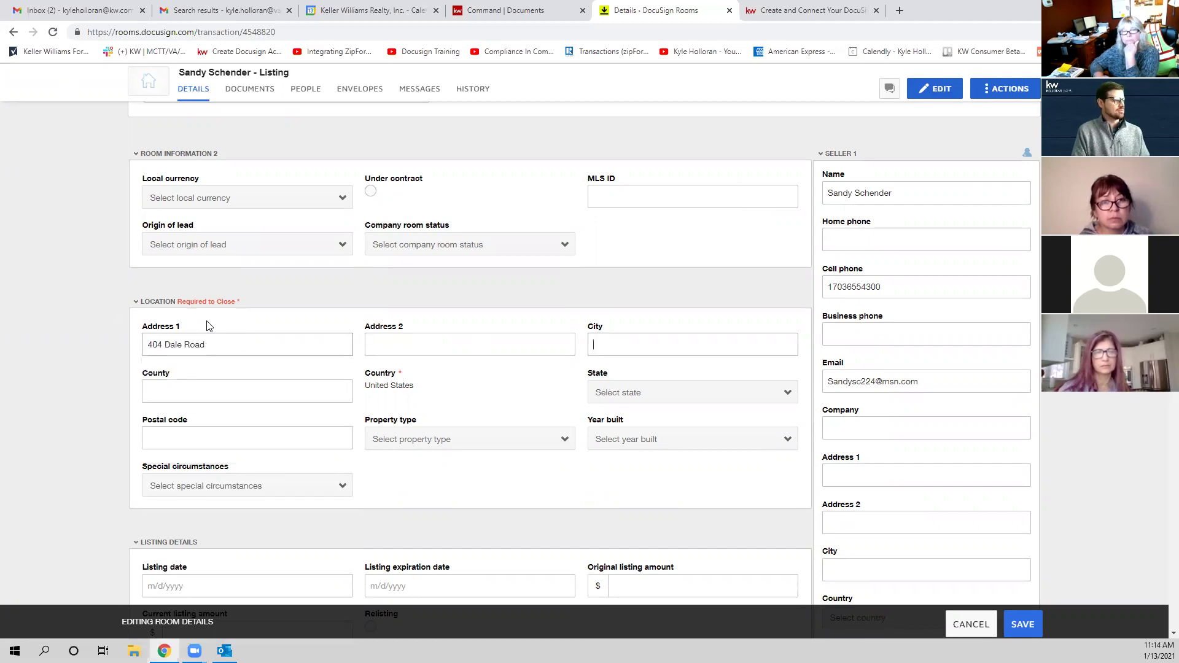
{"action": "type", "text": "Millersville"}
{"action": "key", "text": "Tab"}
{"action": "type", "text": "AA"}
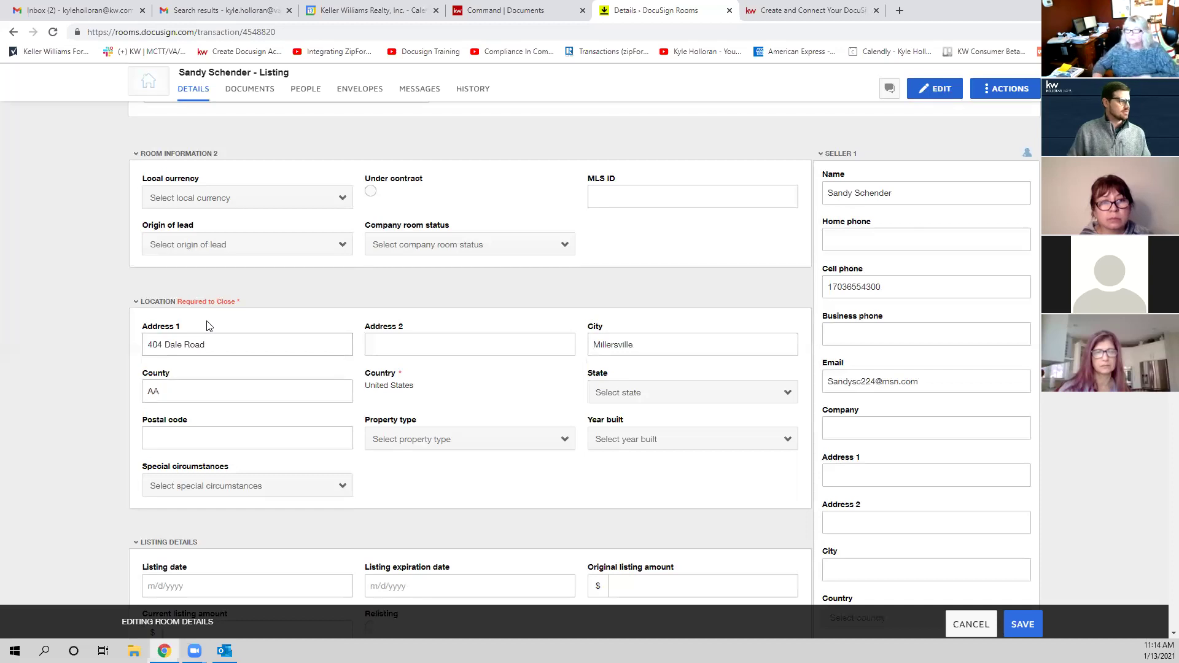
Step: Set the state to Maryland, fill in the postal code, and save the room details
{"action": "left_click", "coordinate": [666, 393]}
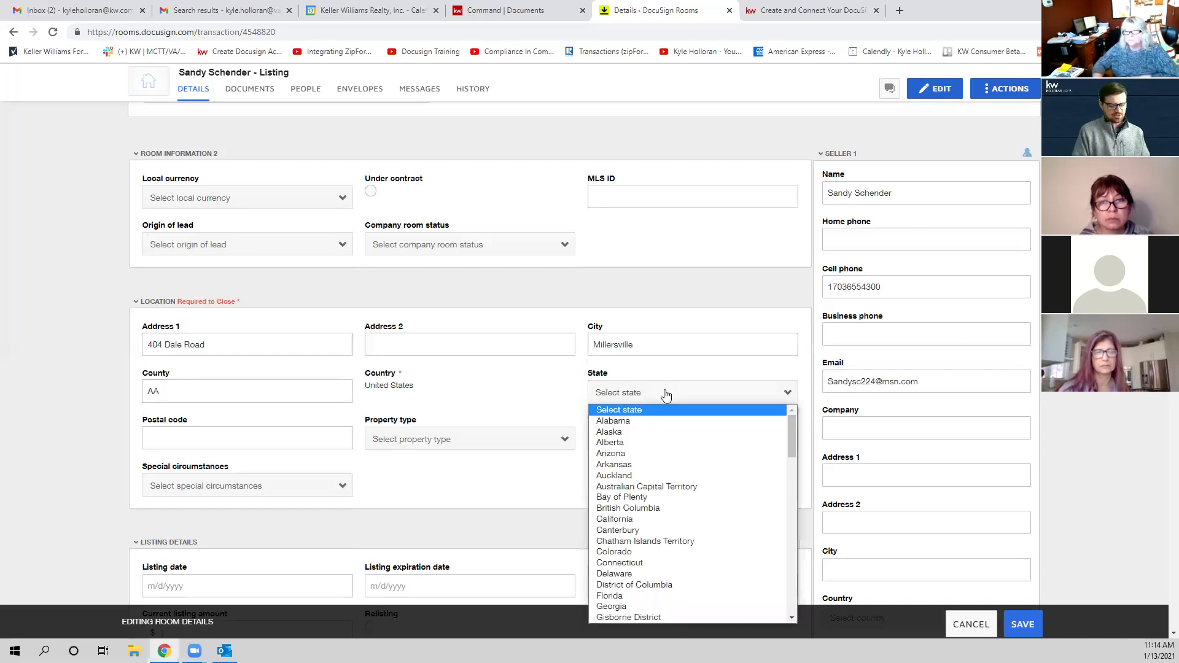
{"action": "key", "text": "m"}
{"action": "scroll", "coordinate": [632, 479], "scroll_direction": "down", "scroll_amount": 4}
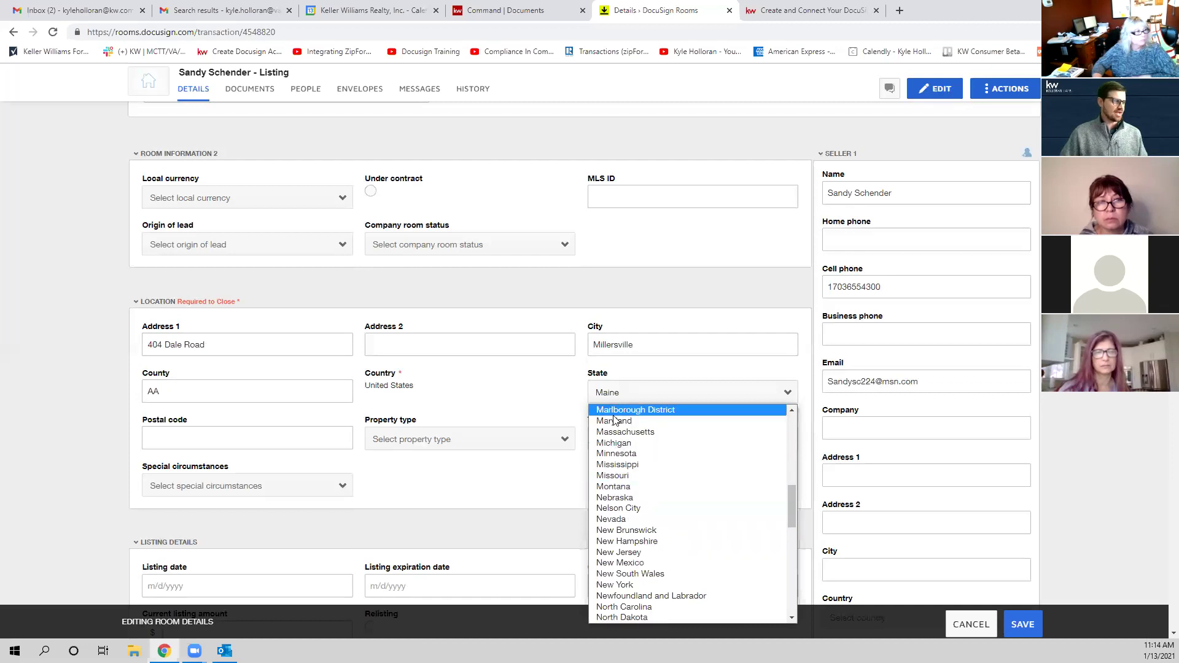
{"action": "left_click", "coordinate": [622, 422]}
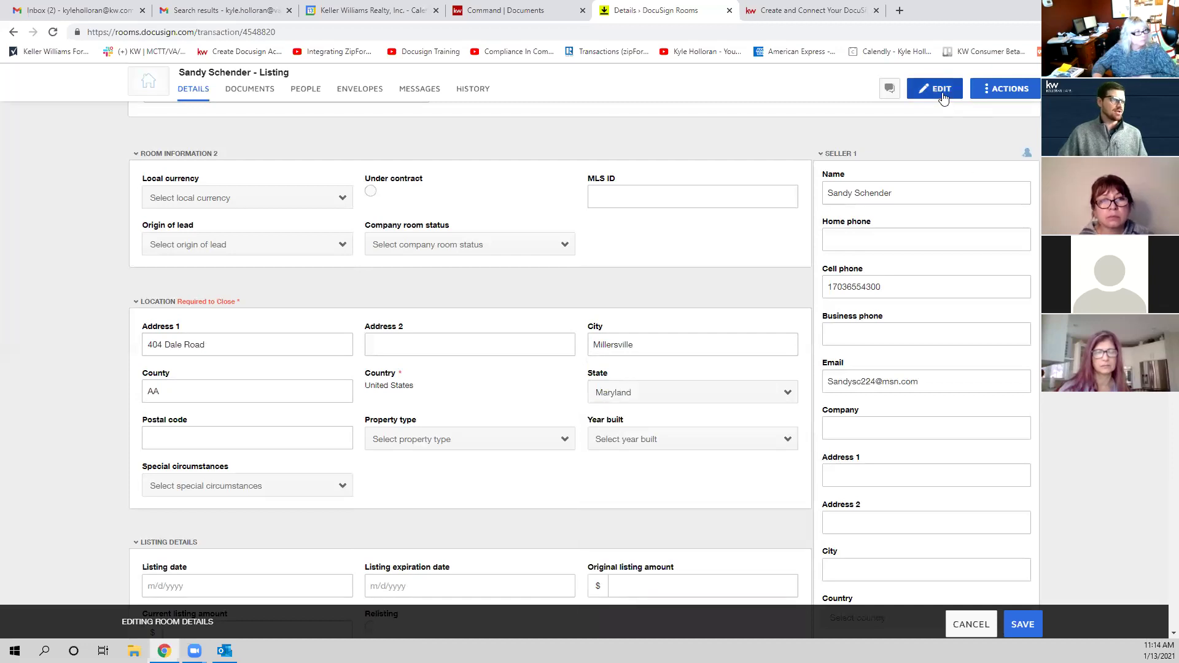
{"action": "left_click", "coordinate": [229, 431]}
{"action": "type", "text": "21108"}
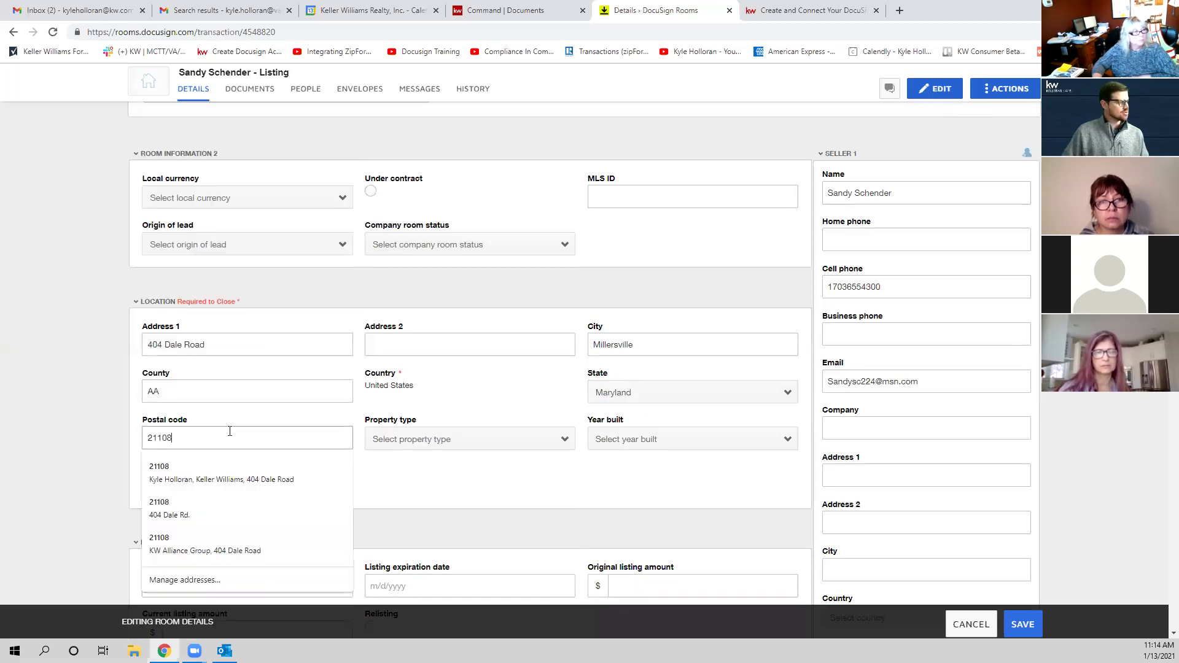
{"action": "left_click", "coordinate": [388, 519]}
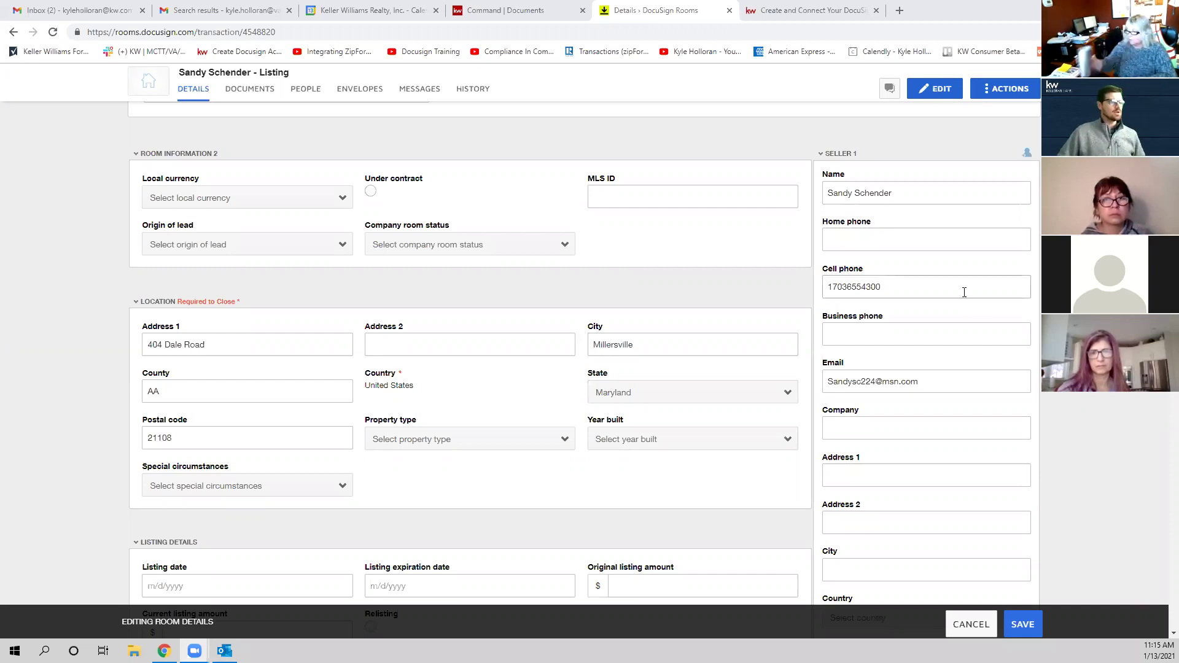
{"action": "scroll", "coordinate": [891, 292], "scroll_direction": "down", "scroll_amount": 5}
{"action": "scroll", "coordinate": [876, 318], "scroll_direction": "up", "scroll_amount": 8}
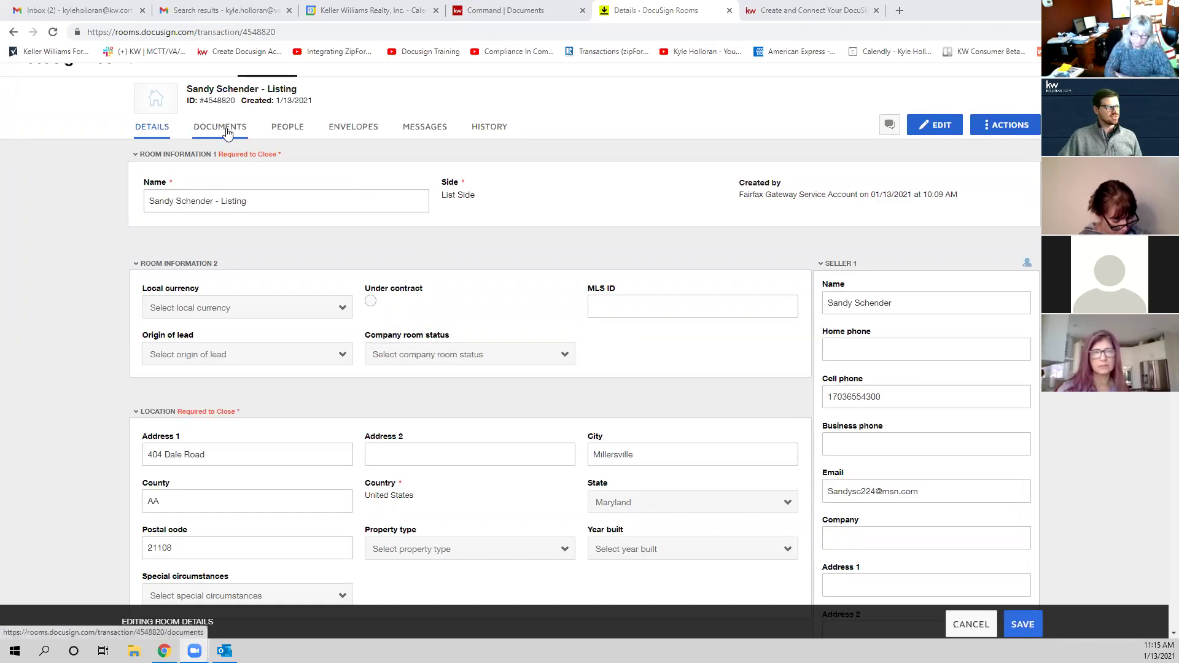
{"action": "left_click", "coordinate": [1023, 624]}
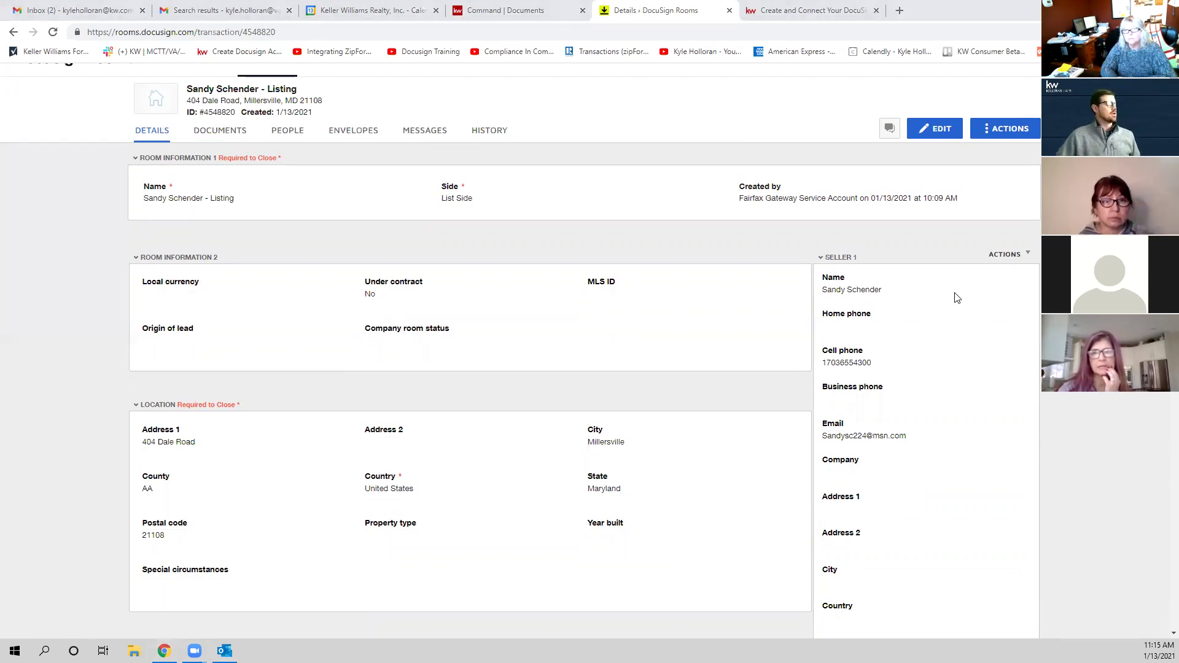
Step: Show the listing room's Documents tab, where Room Docs has 0 documents
{"action": "left_click", "coordinate": [226, 139]}
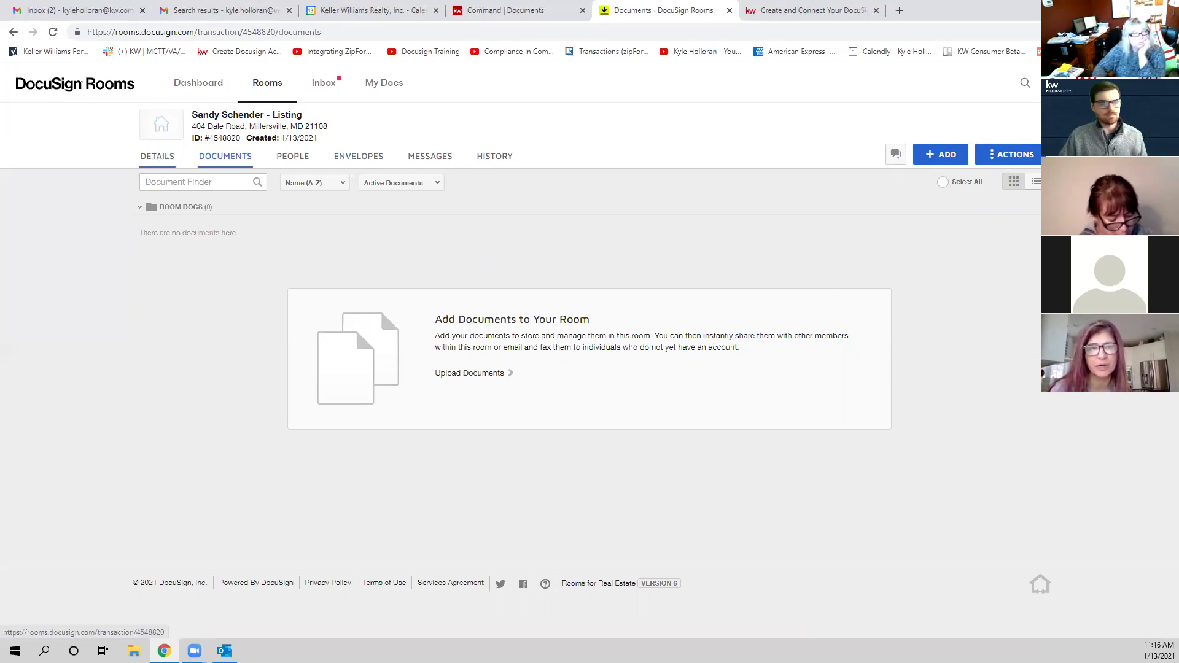
Step: Reopen the room Details, enter edit mode, and save without changing any fields
{"action": "left_click", "coordinate": [158, 156]}
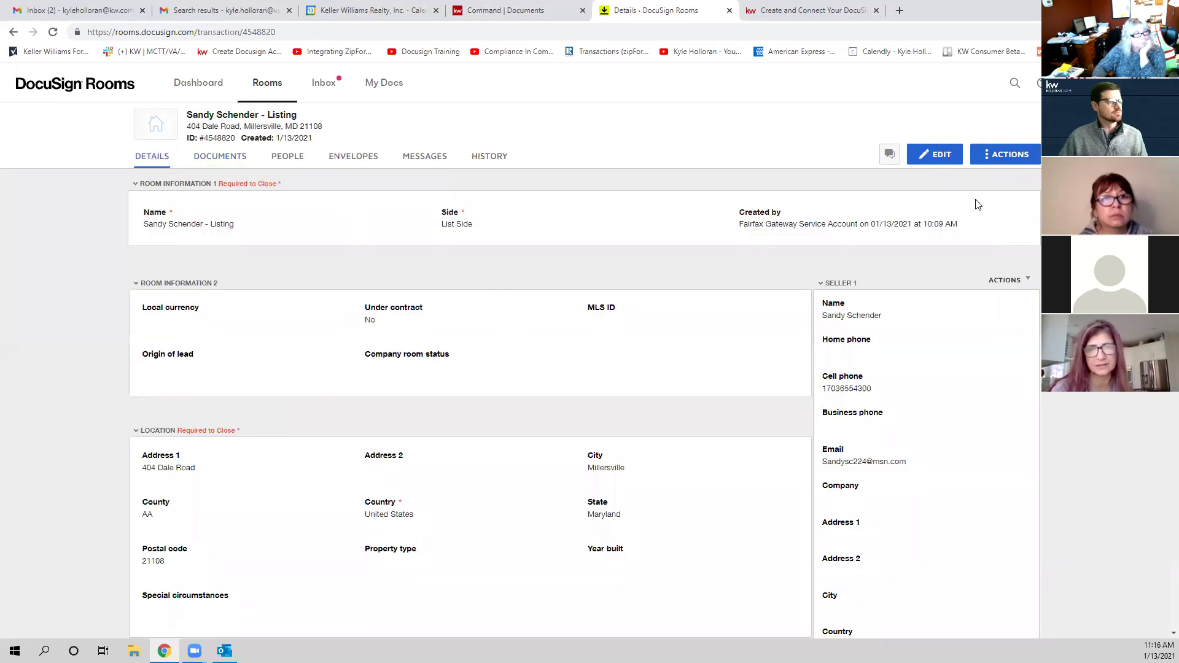
{"action": "left_click", "coordinate": [936, 159]}
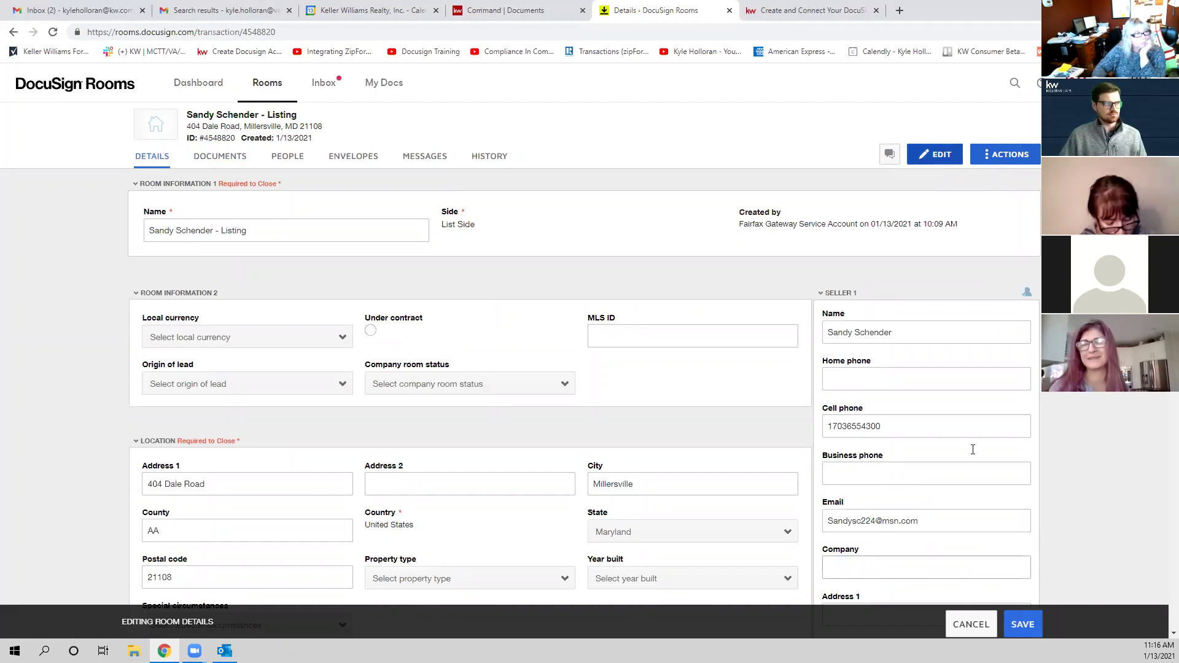
{"action": "left_click", "coordinate": [1022, 624]}
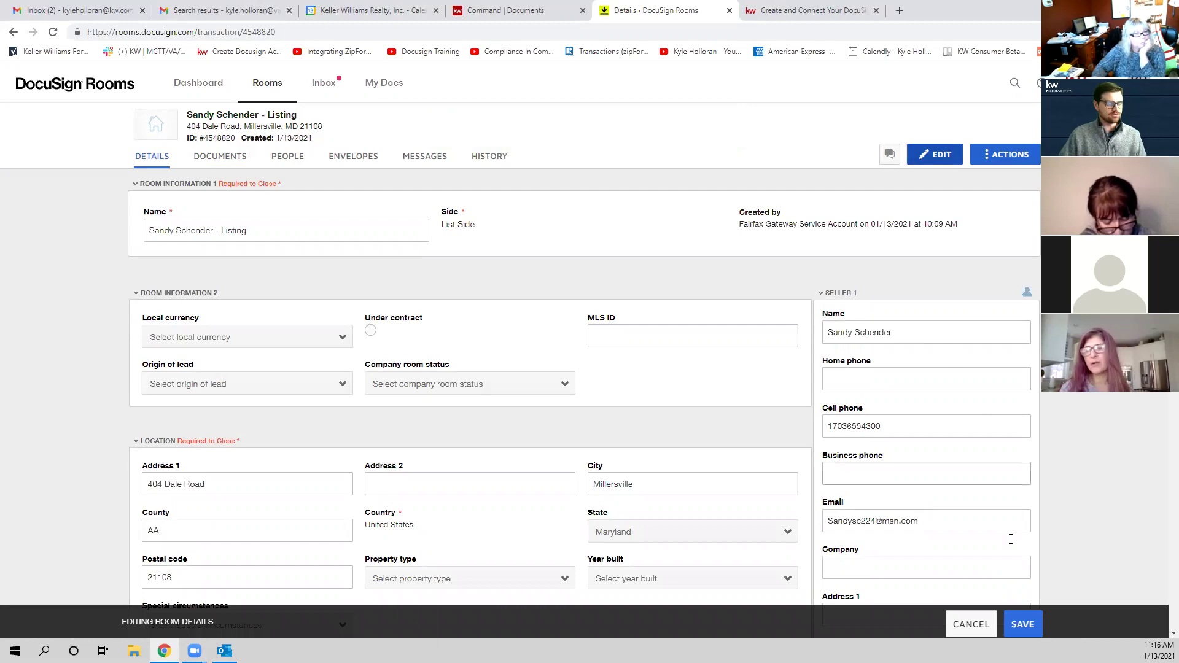
{"action": "left_click", "coordinate": [1023, 625]}
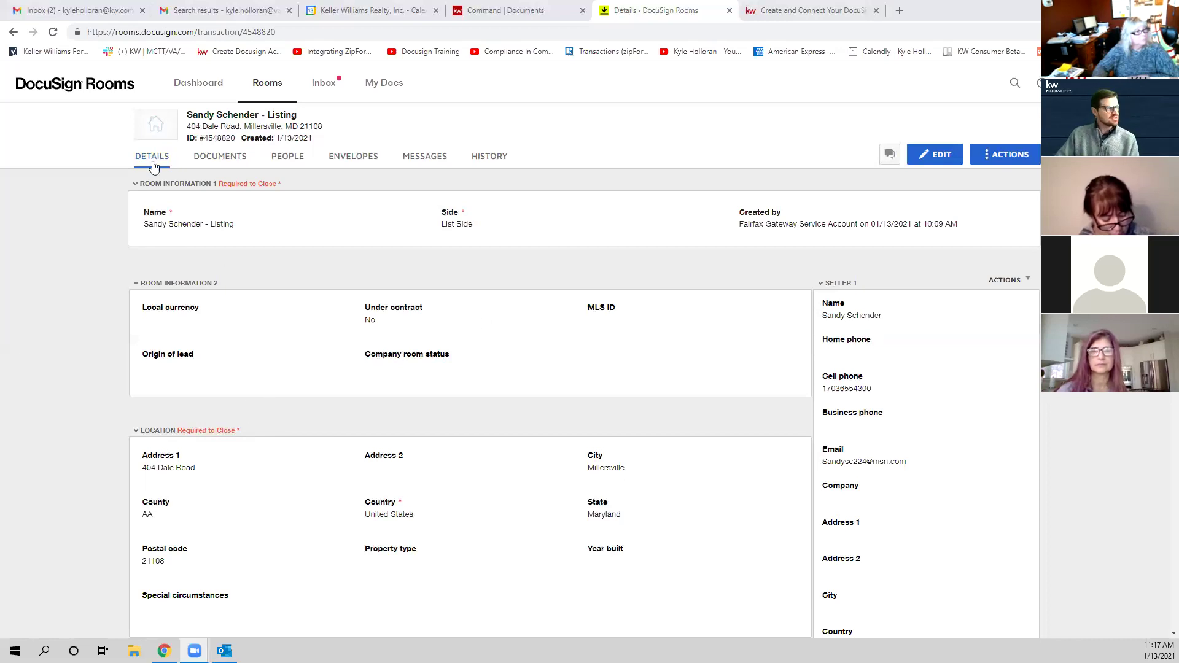
Step: Open the Documents tab and the +ADD menu listing Computer, DocuSign Forms and zipForm
{"action": "left_click", "coordinate": [233, 162]}
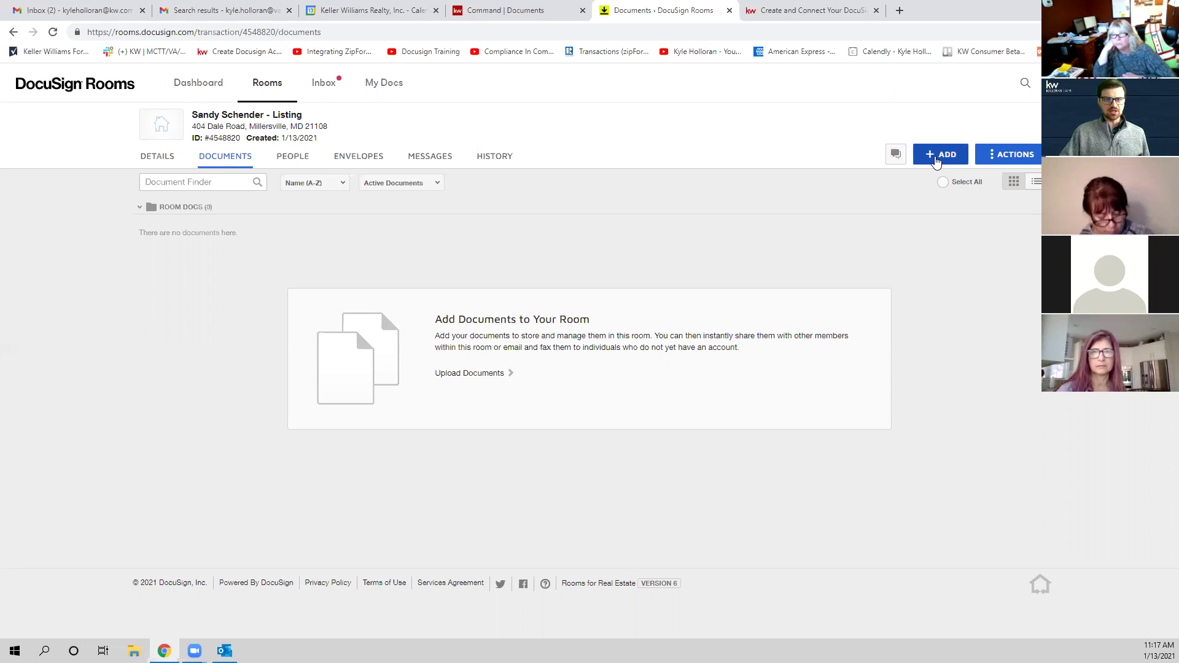
{"action": "left_click", "coordinate": [942, 160]}
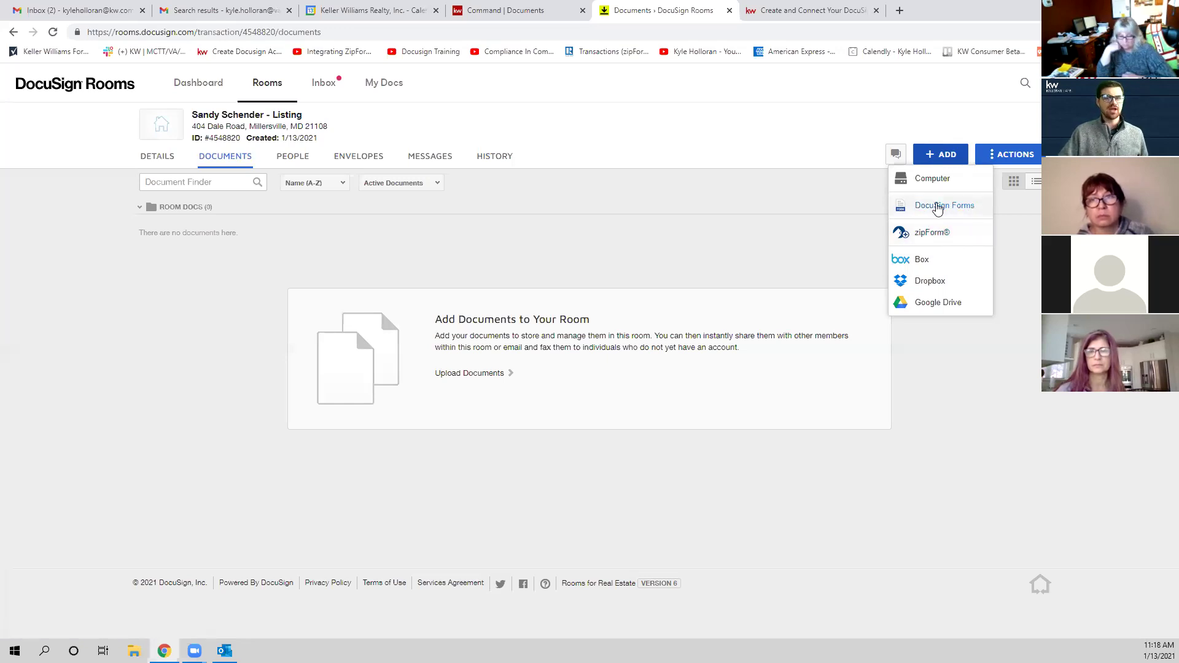
Step: Choose DocuSign Forms as the document source to open the Add DocuSign Forms dialog
{"action": "left_click", "coordinate": [938, 206]}
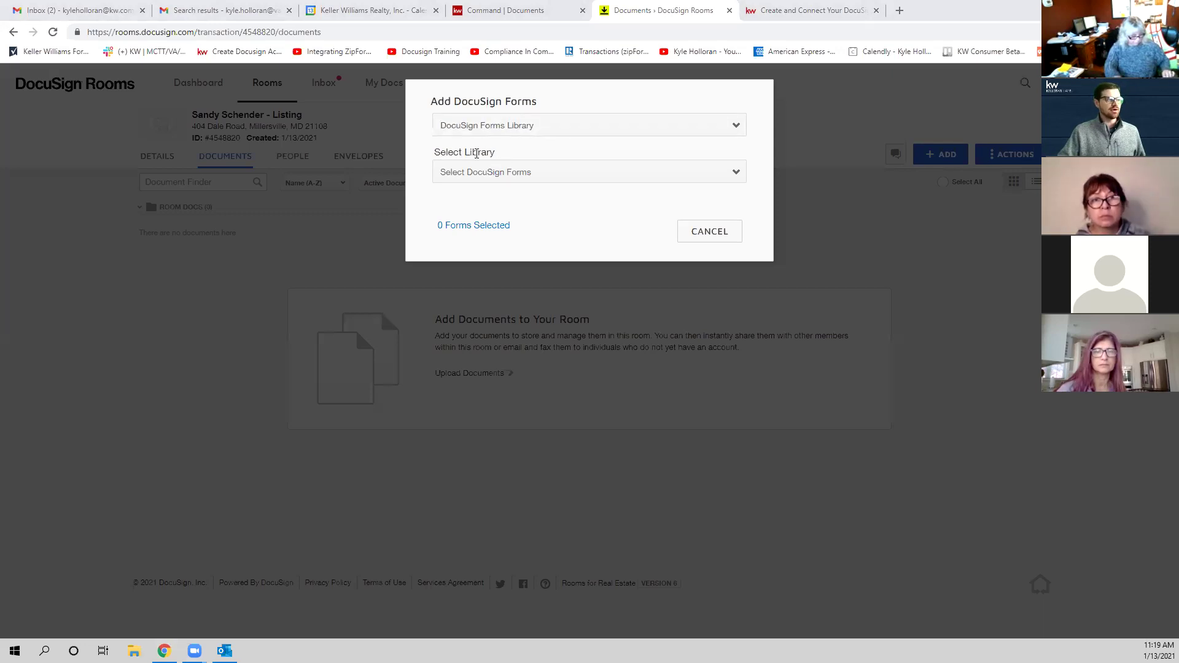
Step: Try the KW 541 - VA library, then settle on NVAR - Northern Virginia Association of Realtors (VA)
{"action": "left_click", "coordinate": [606, 179]}
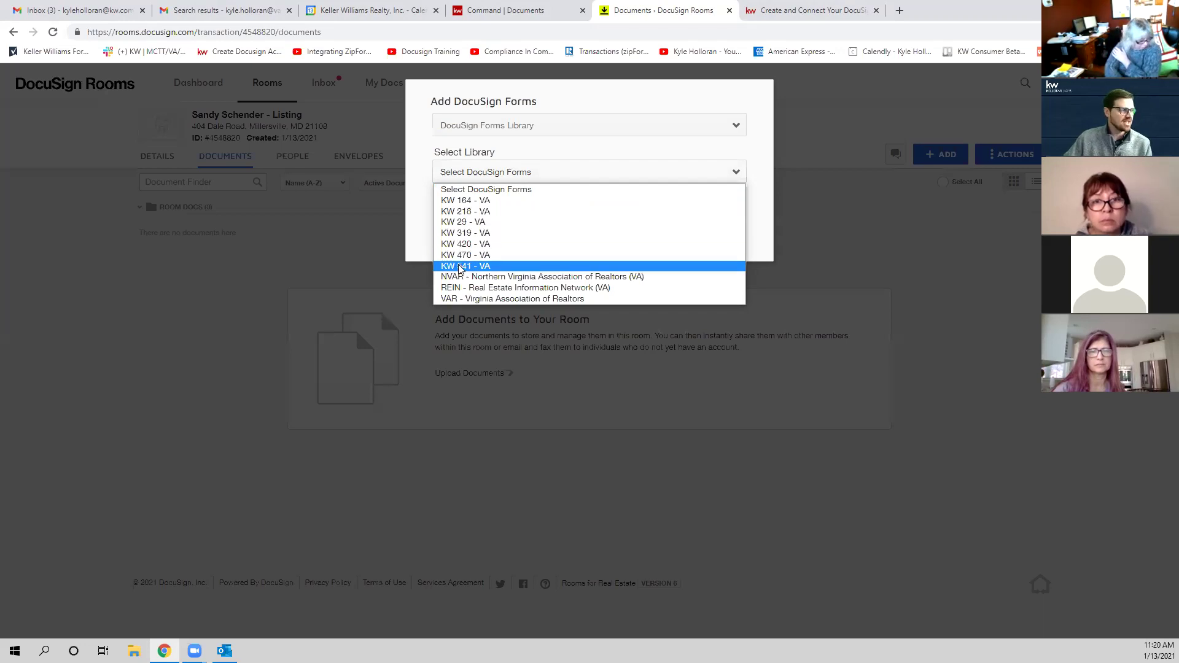
{"action": "left_click", "coordinate": [480, 271]}
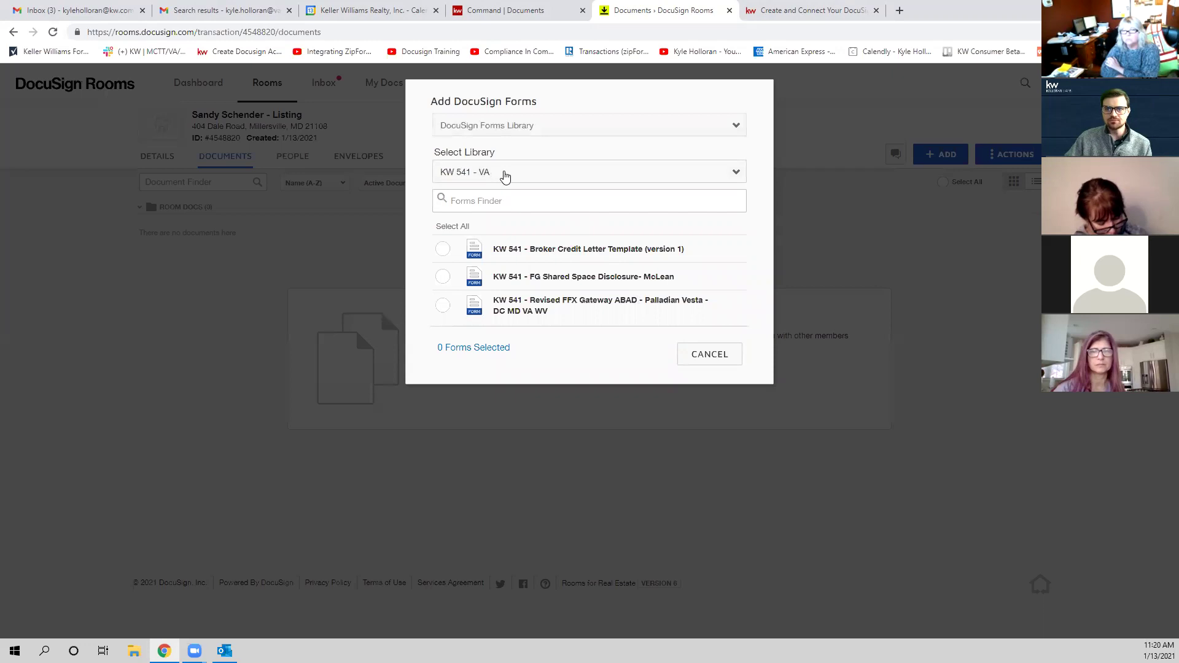
{"action": "left_click", "coordinate": [515, 174]}
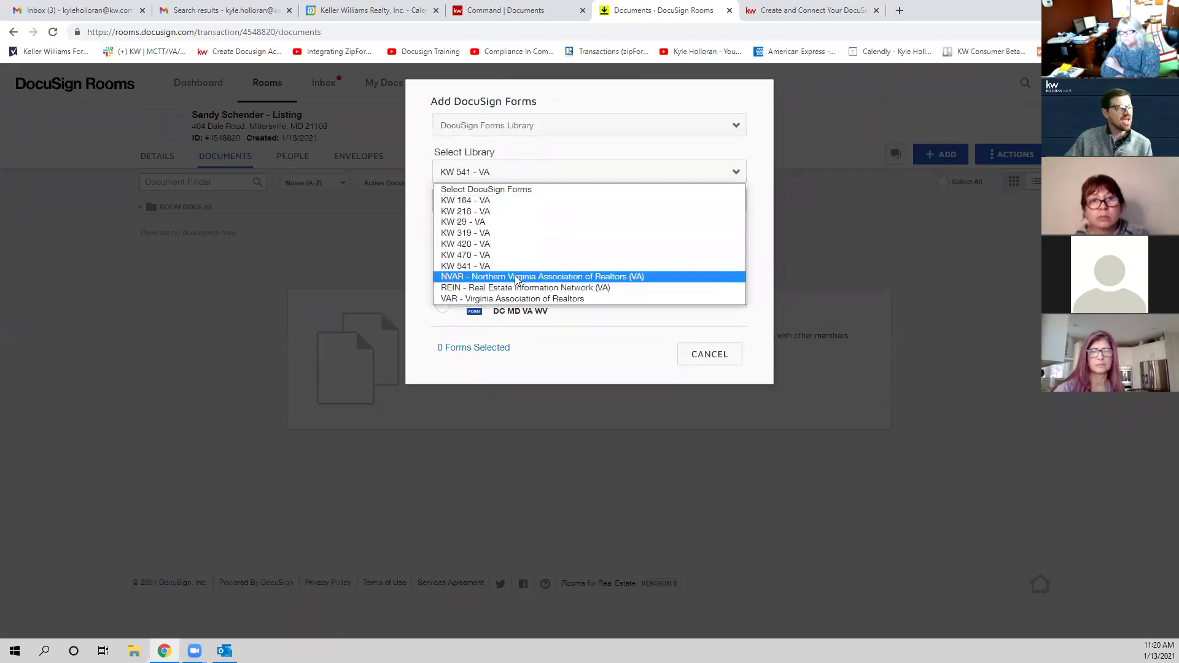
{"action": "left_click", "coordinate": [516, 280]}
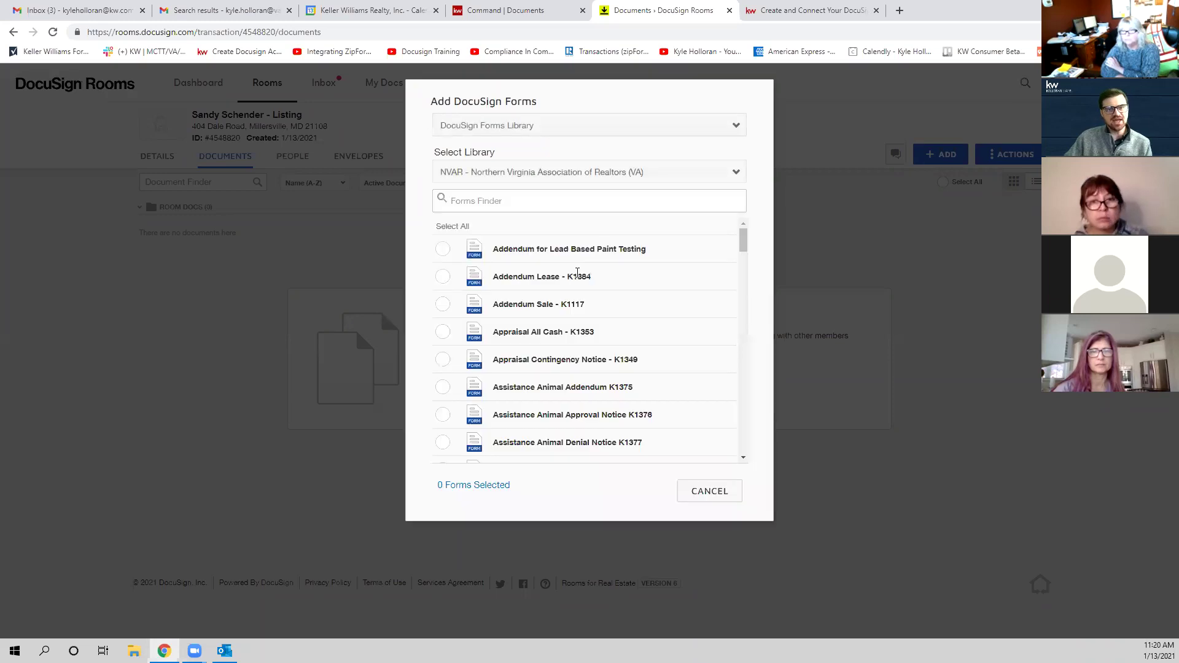
{"action": "scroll", "coordinate": [577, 272], "scroll_direction": "down", "scroll_amount": 15}
{"action": "scroll", "coordinate": [577, 274], "scroll_direction": "down", "scroll_amount": 15}
{"action": "scroll", "coordinate": [593, 353], "scroll_direction": "up", "scroll_amount": 20}
{"action": "left_click", "coordinate": [502, 201]}
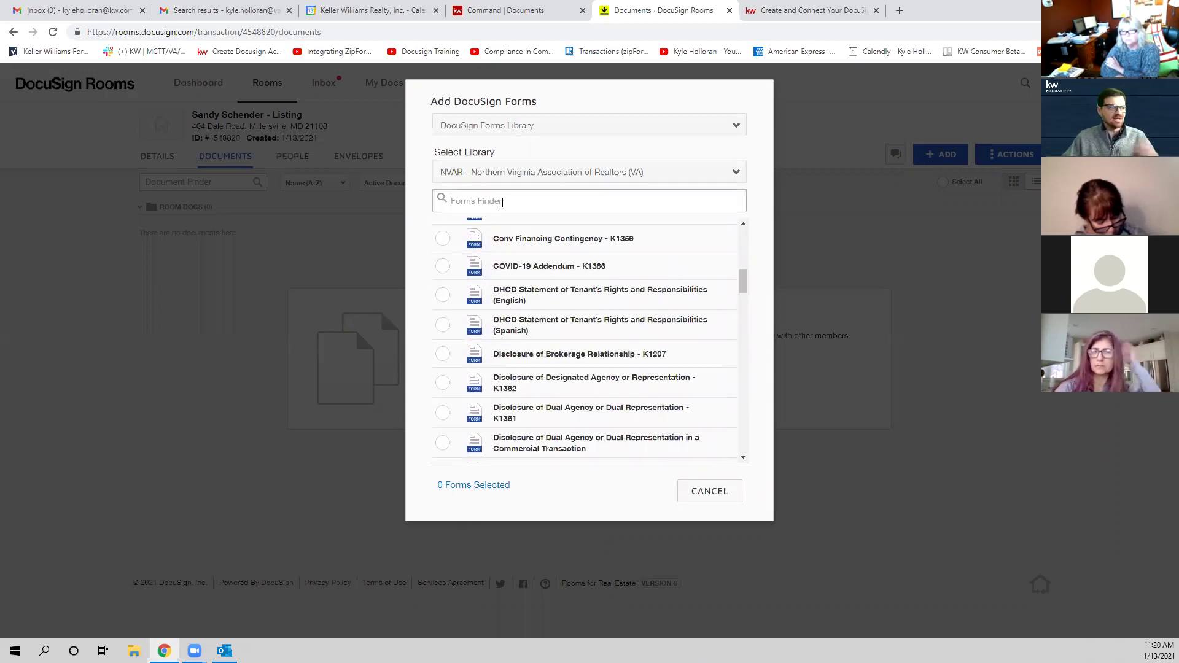
{"action": "left_click", "coordinate": [686, 151]}
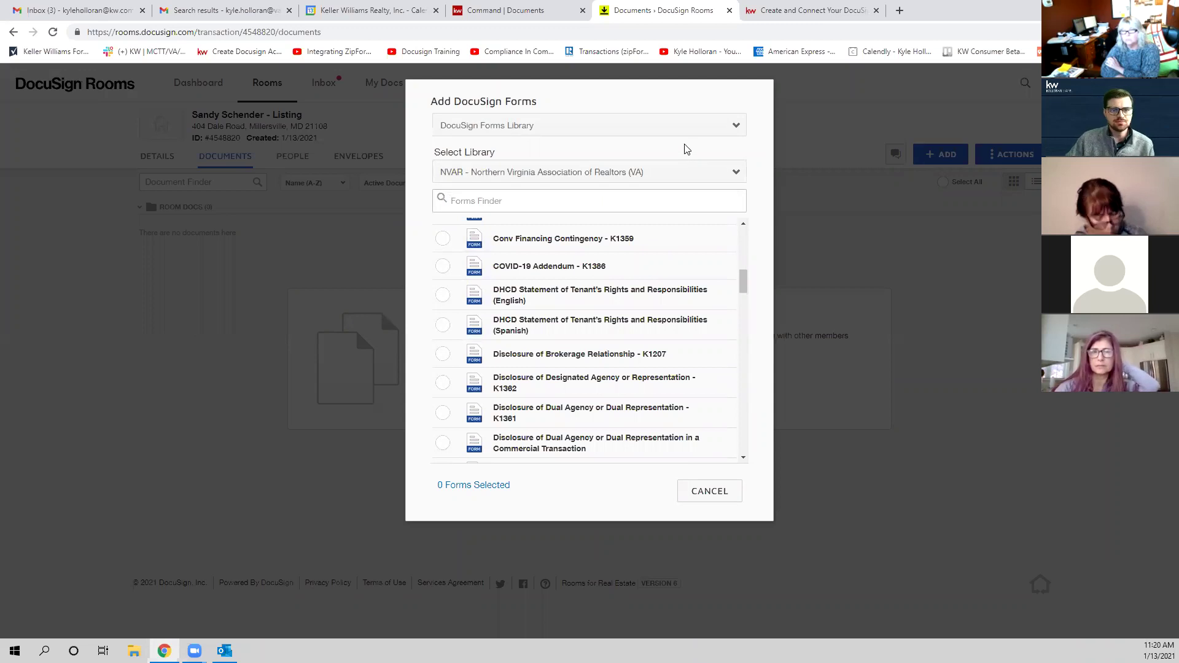
{"action": "left_click", "coordinate": [681, 174]}
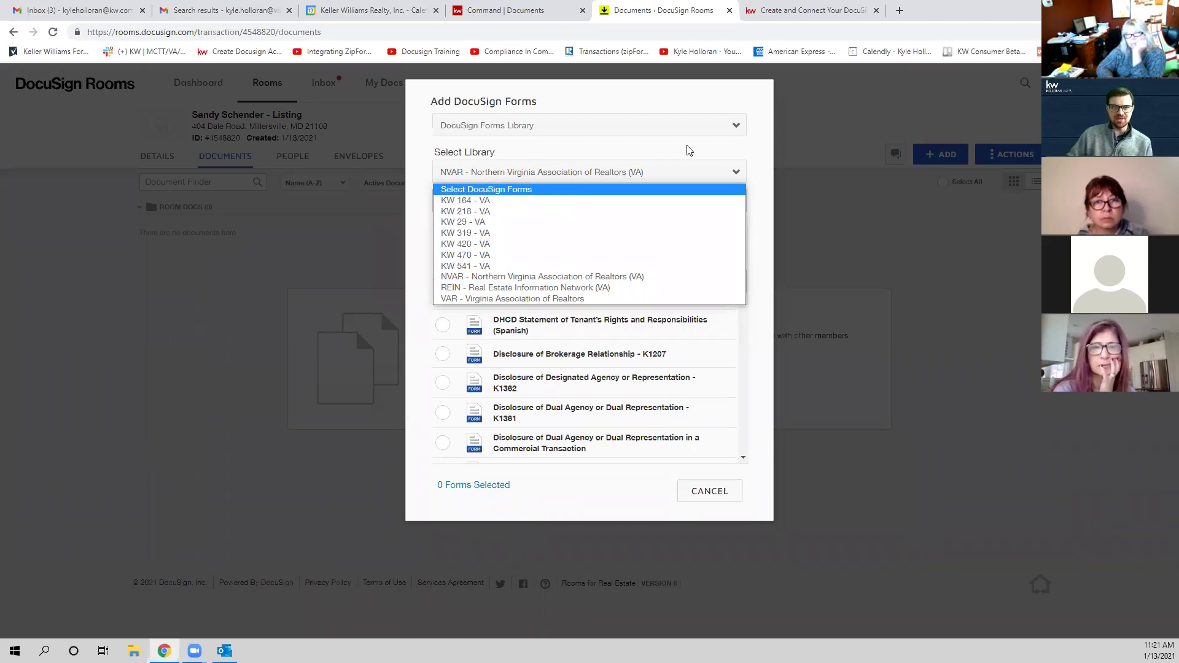
{"action": "left_click", "coordinate": [633, 151]}
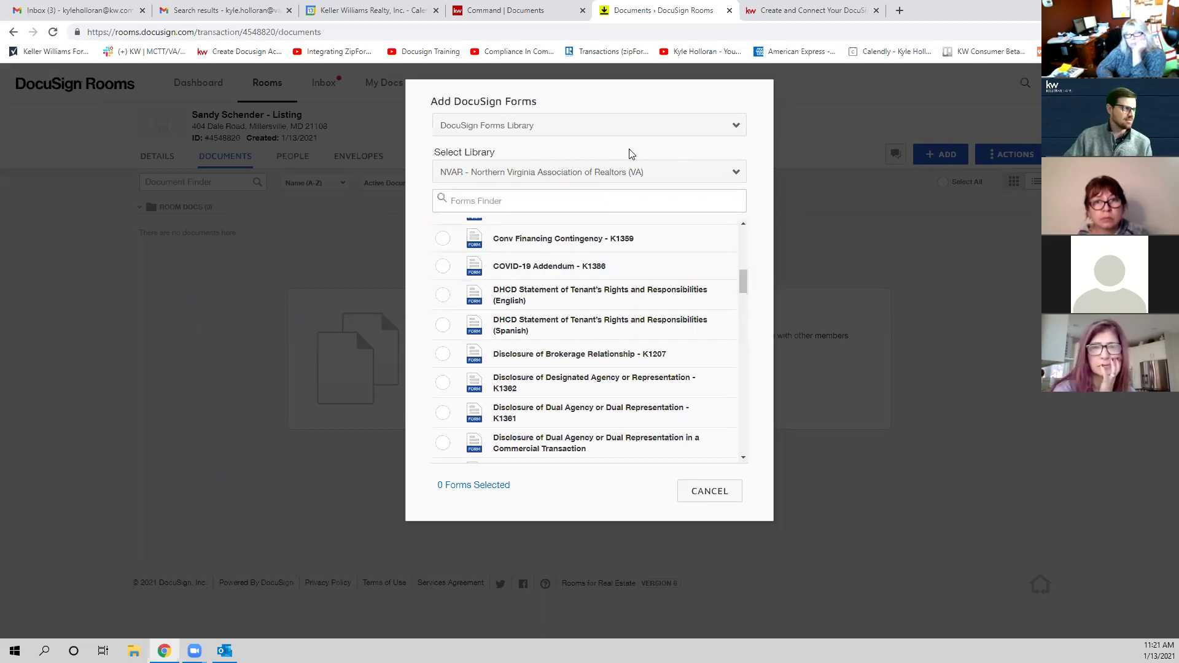
Step: Switch the source to DocuSign Forms Group and pick the FFX Virginia-LISTING AGENCY group
{"action": "left_click", "coordinate": [545, 131]}
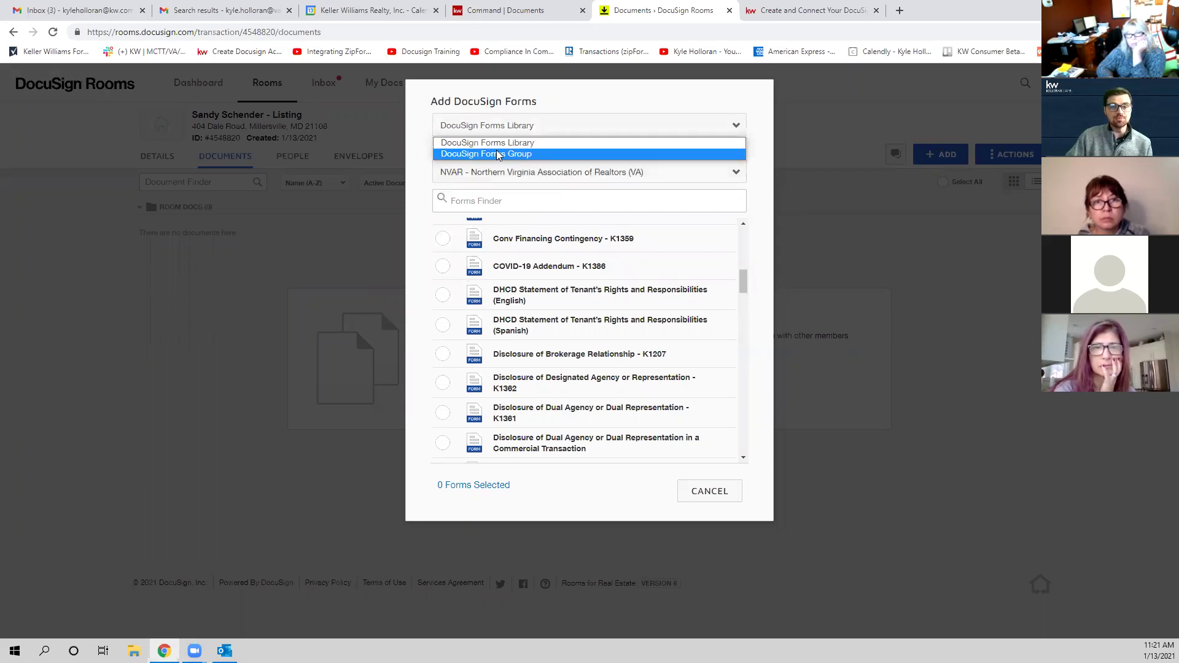
{"action": "left_click", "coordinate": [520, 155]}
{"action": "left_click", "coordinate": [523, 173]}
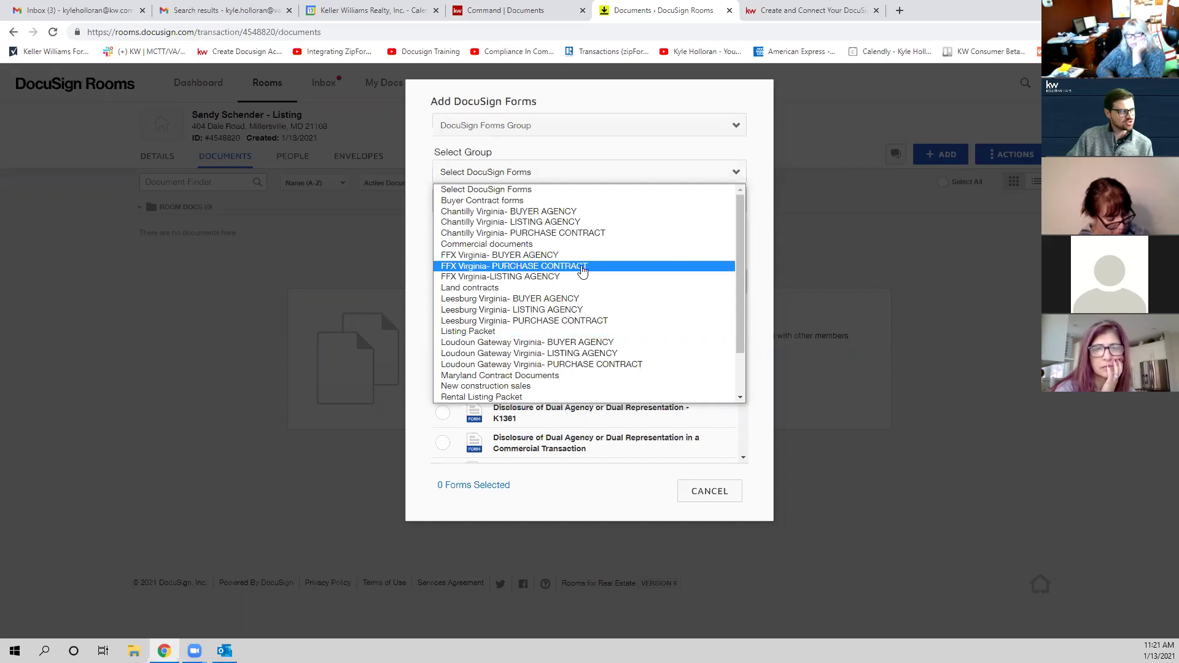
{"action": "left_click", "coordinate": [528, 278]}
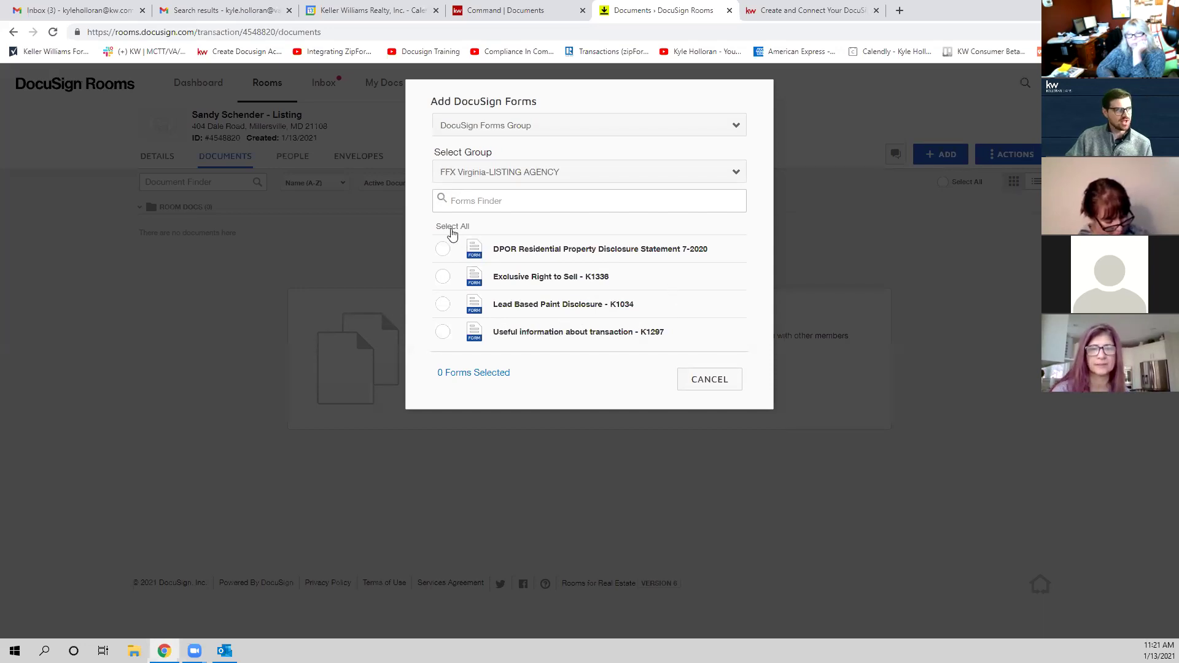
Step: Select all four forms, then untick Lead Based Paint Disclosure - K1034, leaving three selected
{"action": "left_click", "coordinate": [452, 227]}
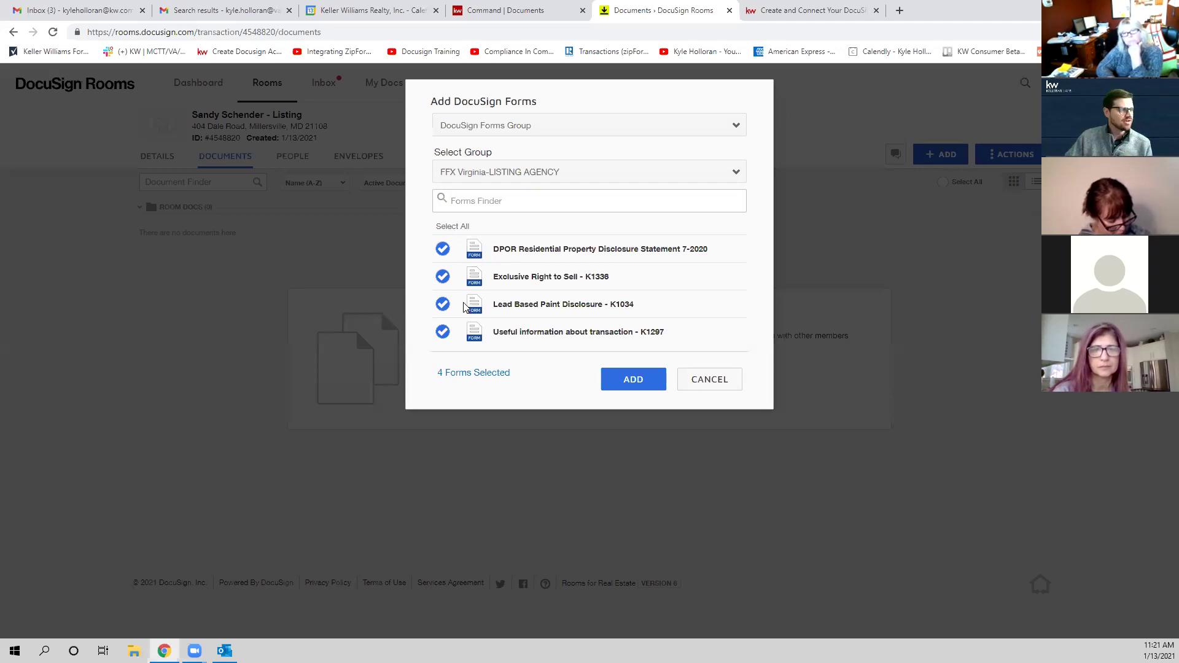
{"action": "left_click", "coordinate": [443, 305]}
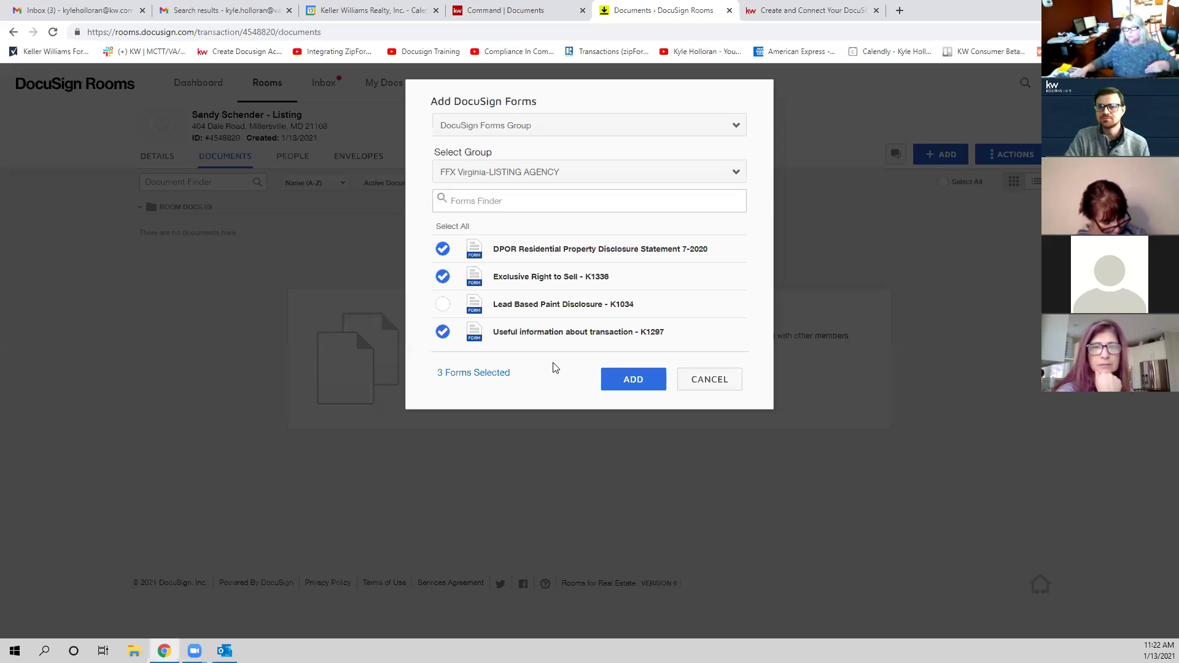
{"action": "left_click", "coordinate": [476, 126]}
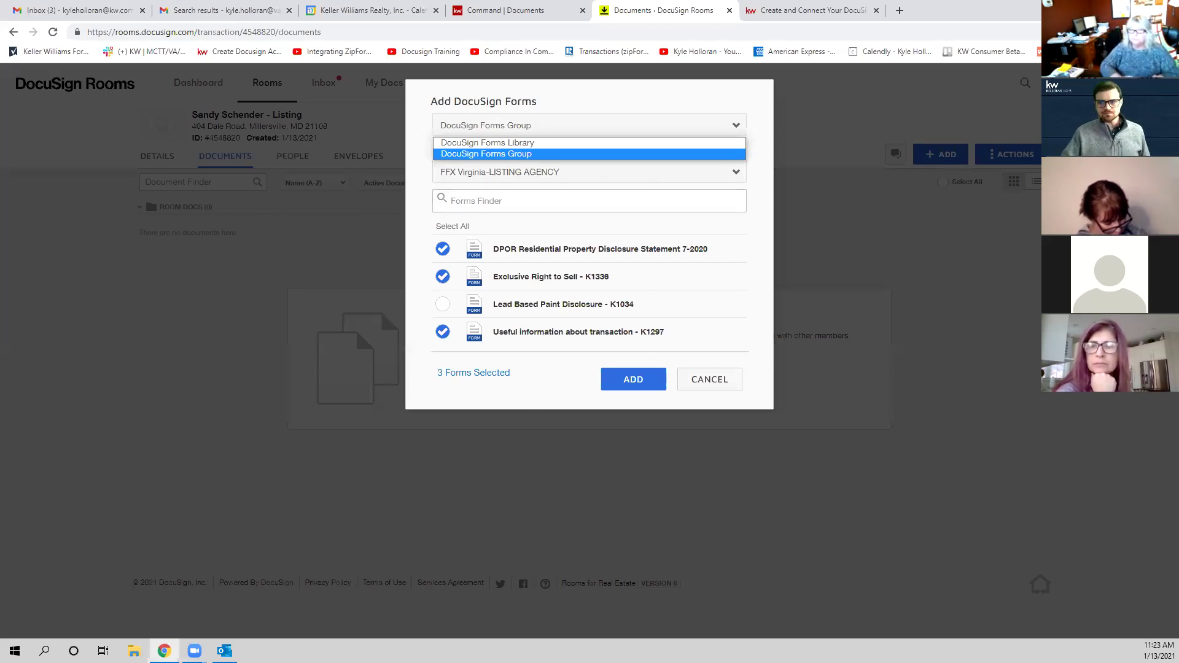
{"action": "left_click", "coordinate": [698, 348]}
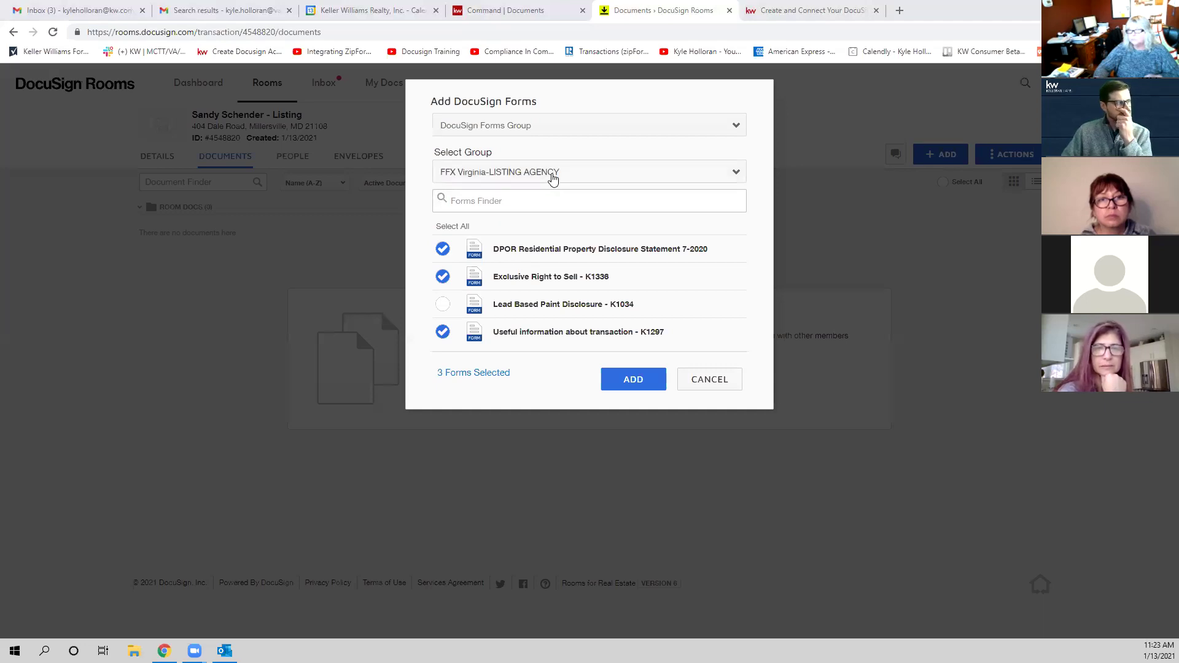
Step: Switch to the NVAR forms library, then set the source back to DocuSign Forms Group
{"action": "left_click", "coordinate": [539, 134]}
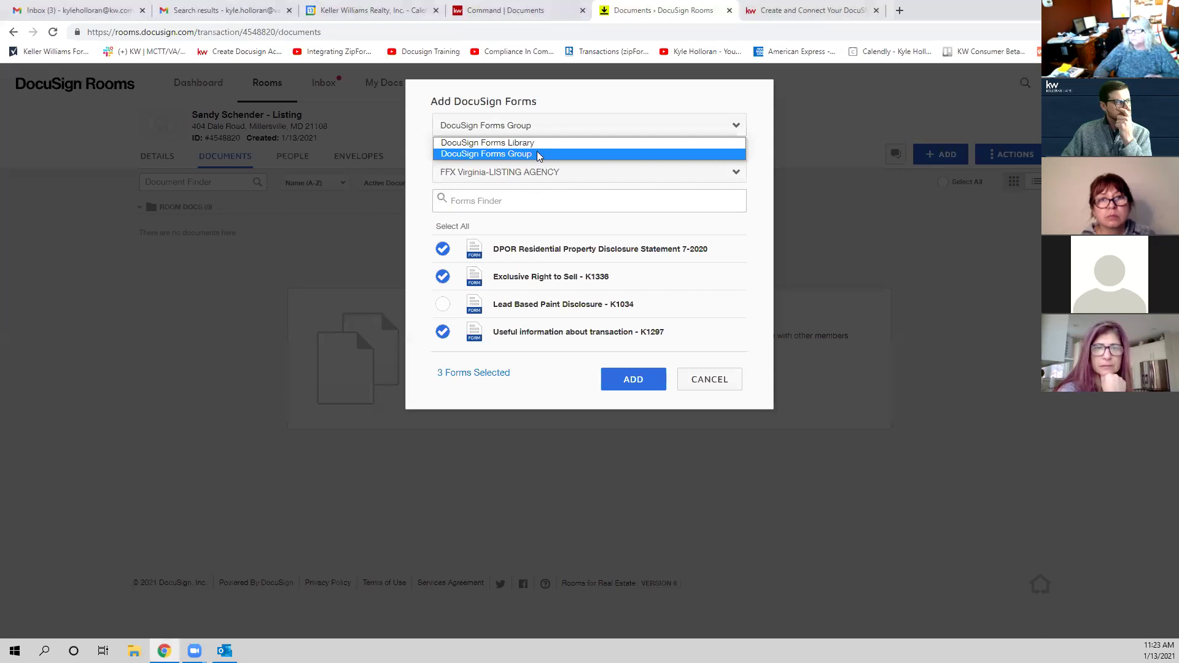
{"action": "left_click", "coordinate": [539, 139]}
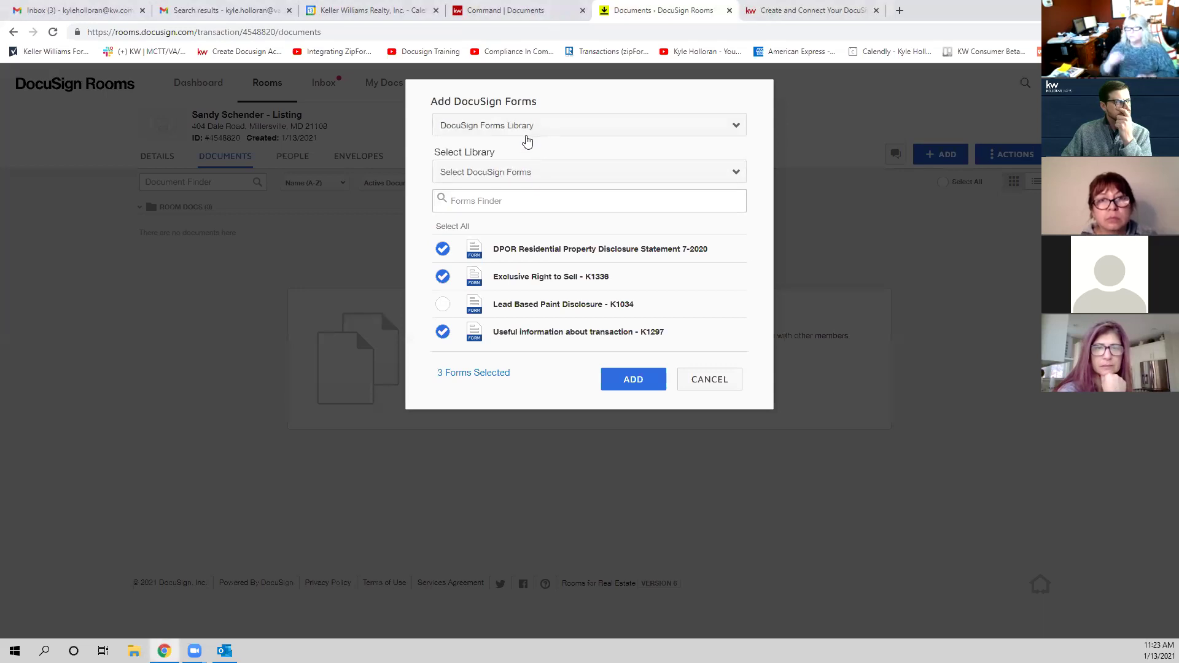
{"action": "left_click", "coordinate": [525, 173]}
{"action": "left_click", "coordinate": [538, 282]}
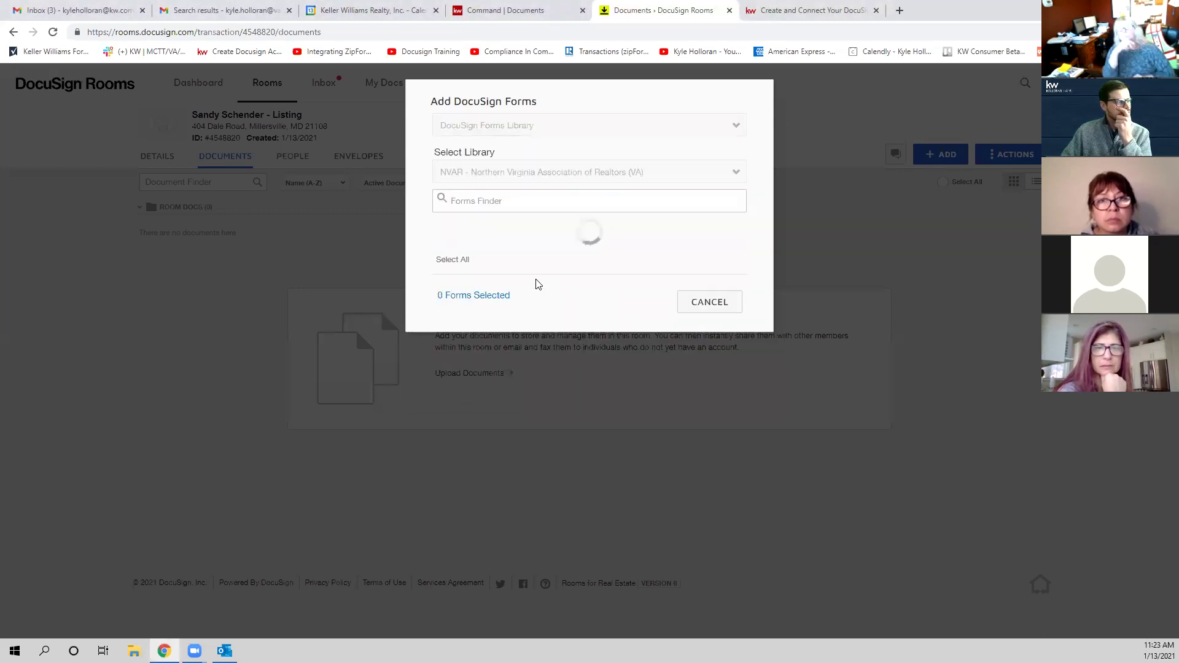
{"action": "left_click", "coordinate": [540, 128]}
{"action": "left_click", "coordinate": [539, 155]}
Step: Add the FFX Virginia-LISTING AGENCY group's forms to the room, excluding Lead Based Paint Disclosure - K1034
{"action": "left_click", "coordinate": [526, 172]}
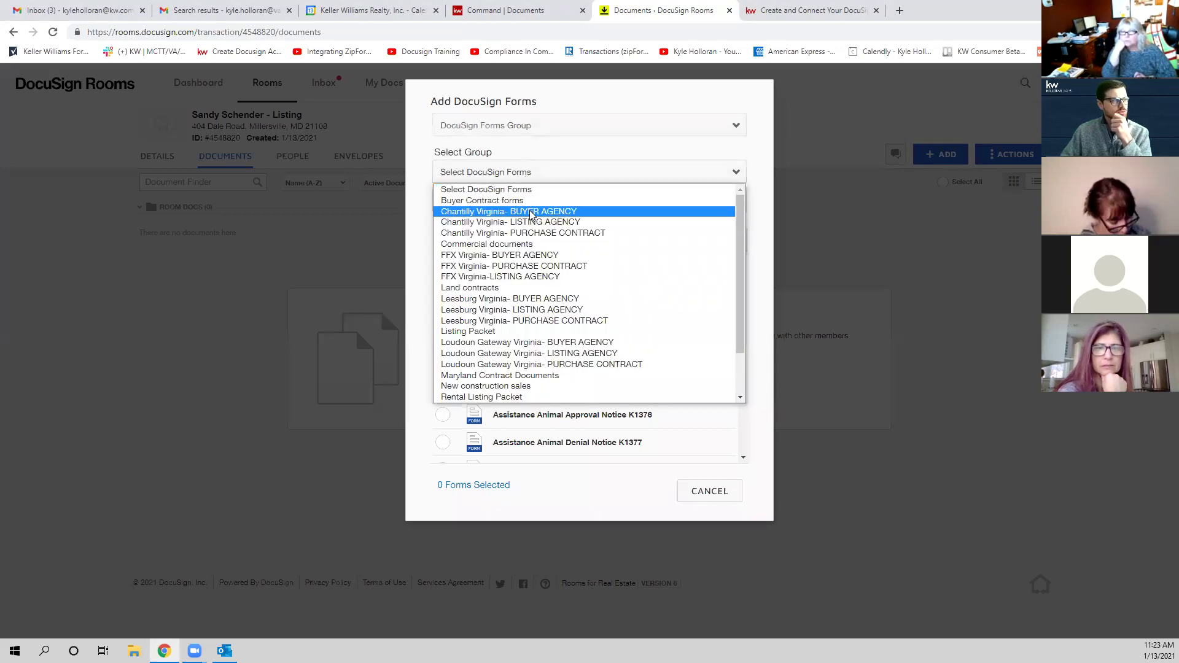
{"action": "left_click", "coordinate": [547, 276]}
{"action": "left_click", "coordinate": [461, 234]}
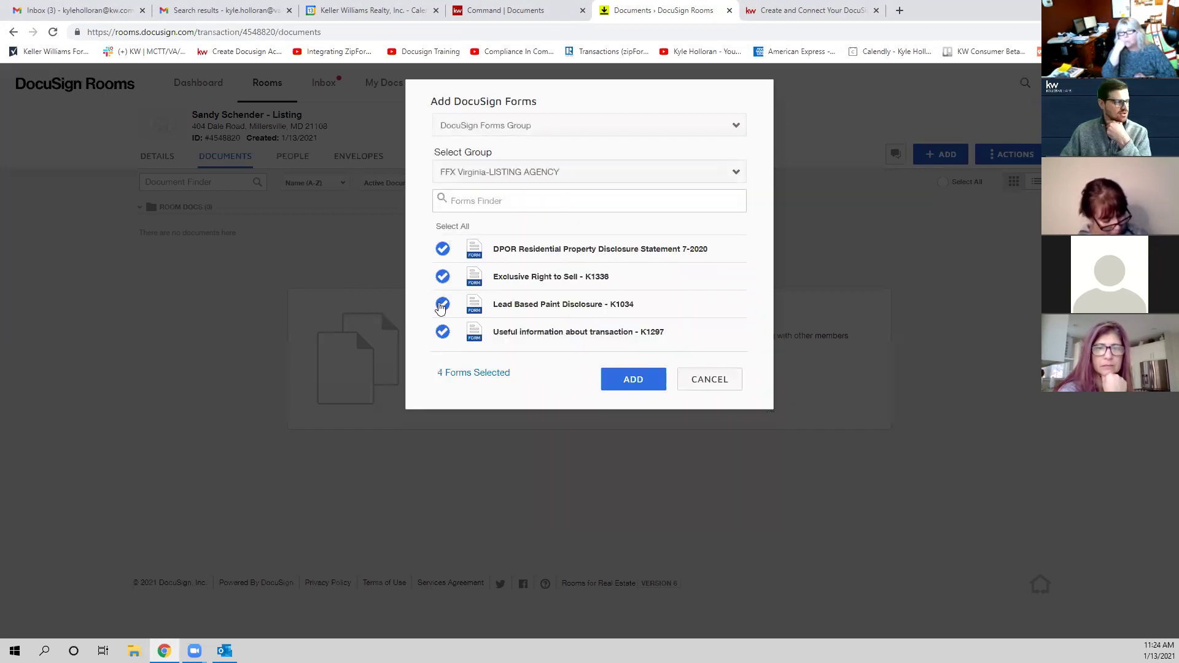
{"action": "left_click", "coordinate": [445, 307]}
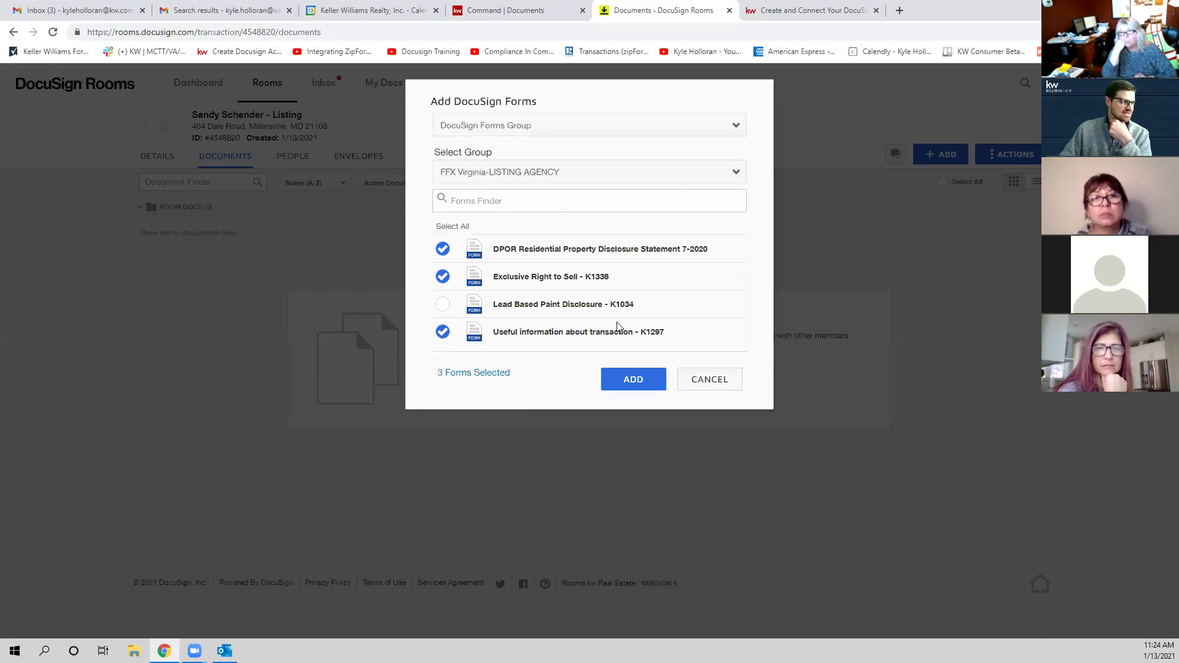
{"action": "left_click", "coordinate": [631, 377]}
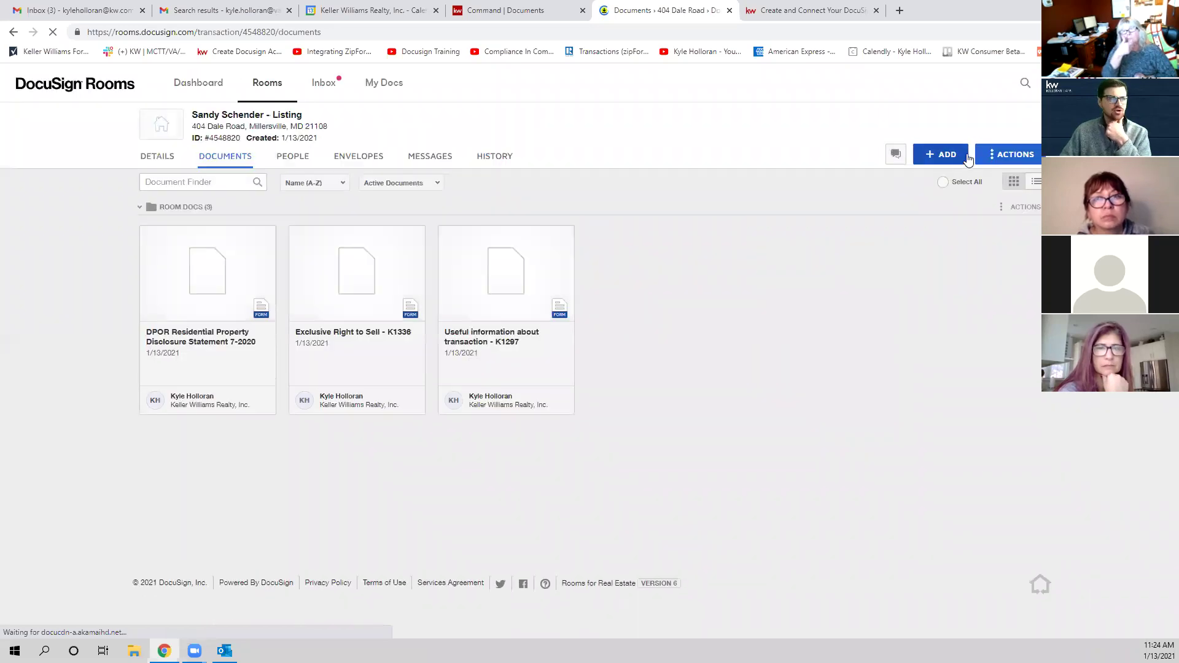
Step: In DocuSign Forms' NVAR library, search 'listin' and tick Listing Agreement Amendment- K004
{"action": "left_click", "coordinate": [956, 156]}
{"action": "left_click", "coordinate": [946, 205]}
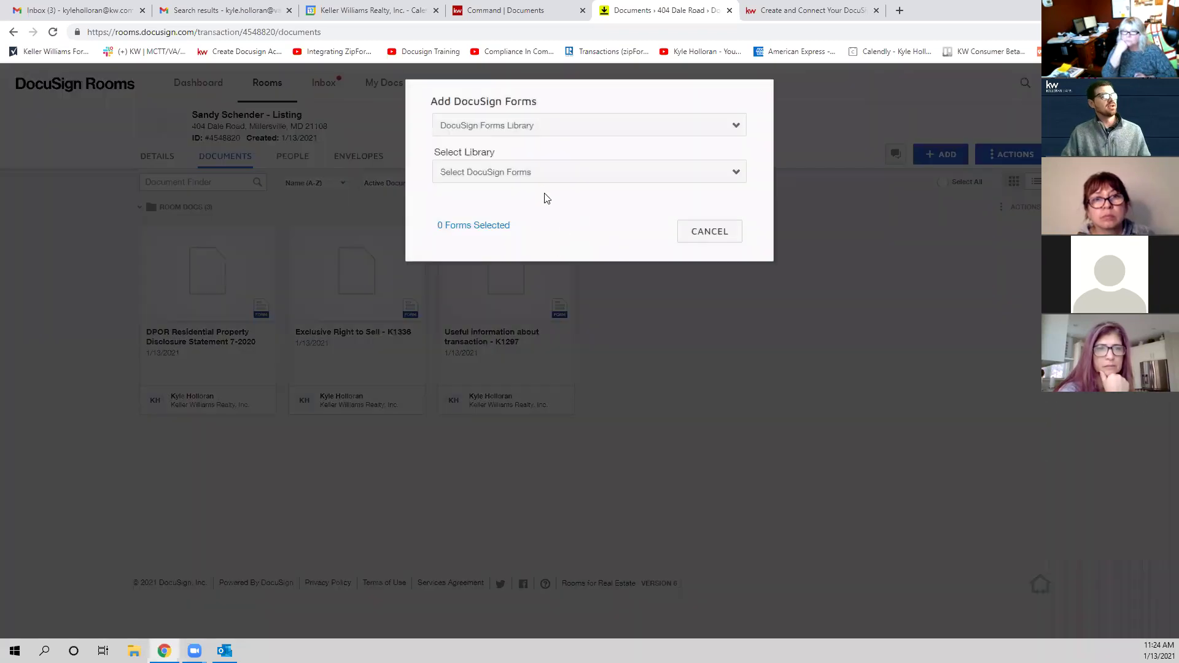
{"action": "left_click", "coordinate": [540, 174]}
{"action": "left_click", "coordinate": [551, 277]}
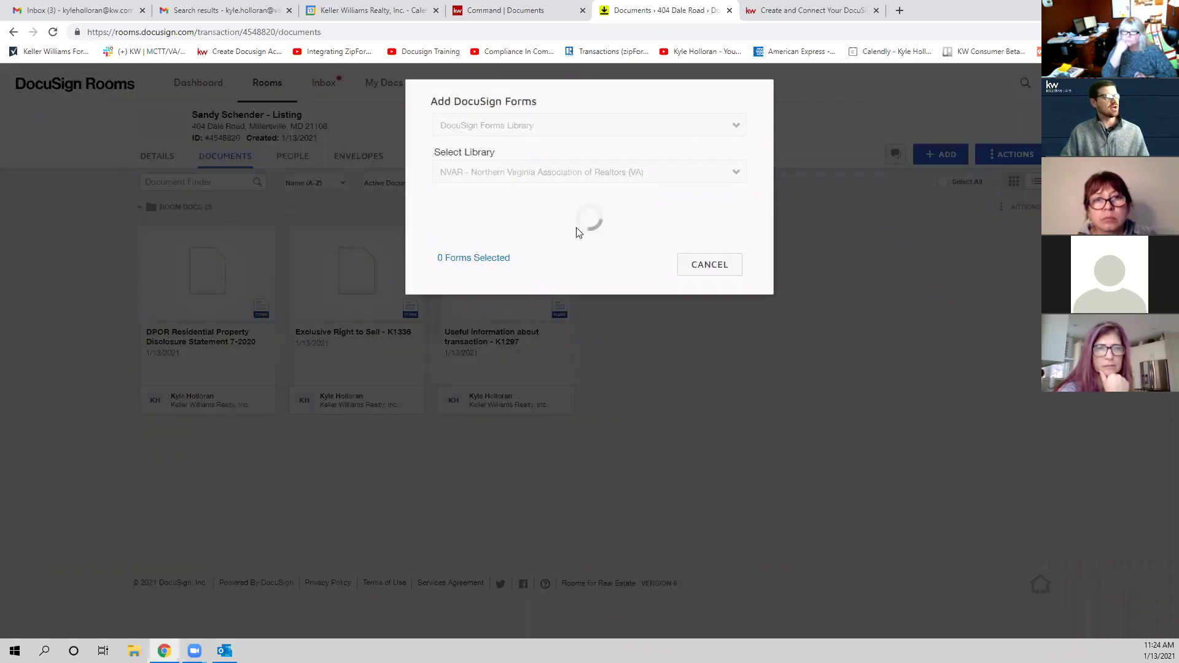
{"action": "left_click", "coordinate": [537, 206]}
{"action": "type", "text": "listin"}
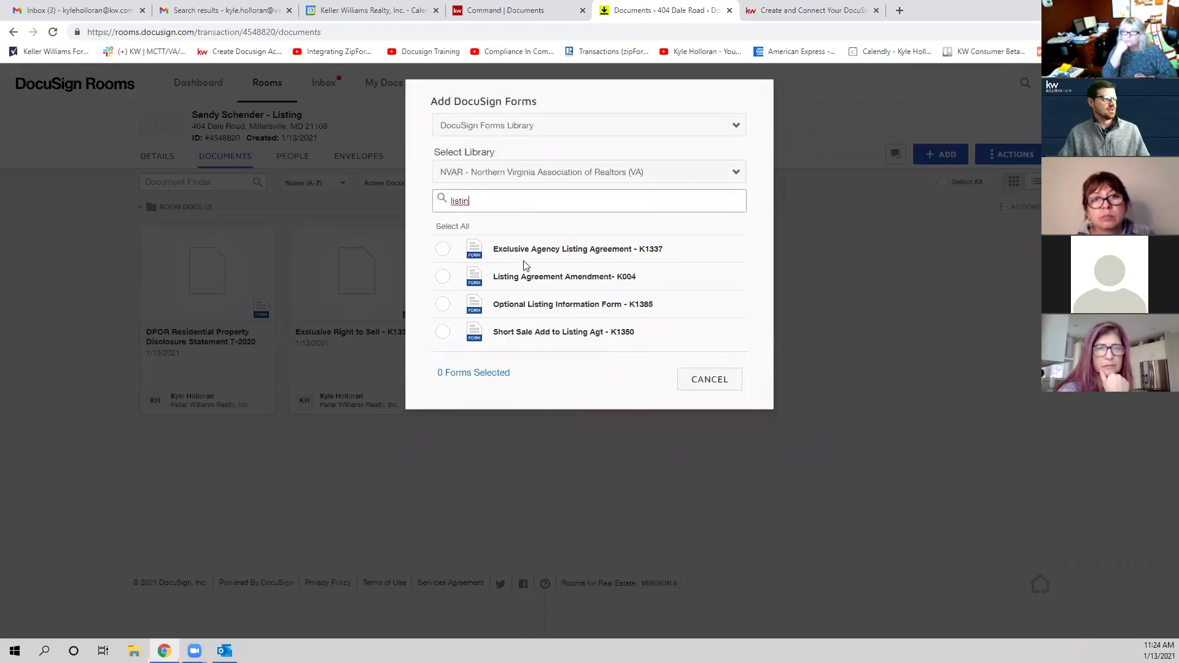
{"action": "left_click", "coordinate": [442, 276]}
Step: Search 'well' instead and tick Well and Septic Add - K1360 rev 9-18
{"action": "left_click_drag", "start_coordinate": [491, 207], "coordinate": [396, 179]}
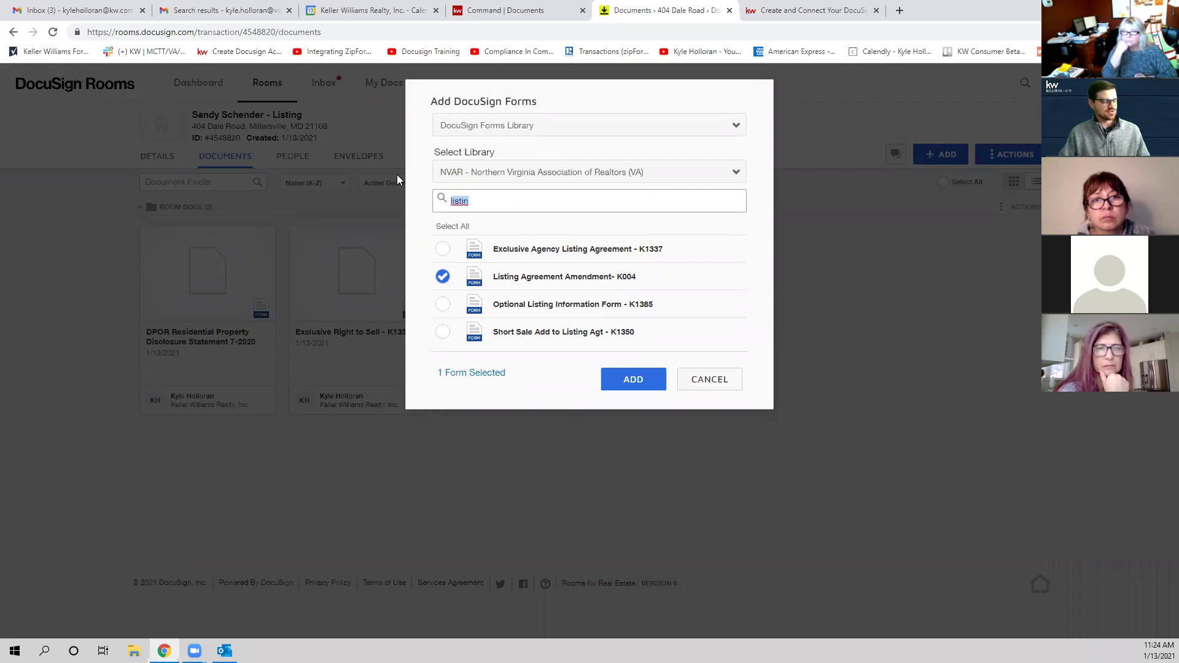
{"action": "key", "text": "BackSpace"}
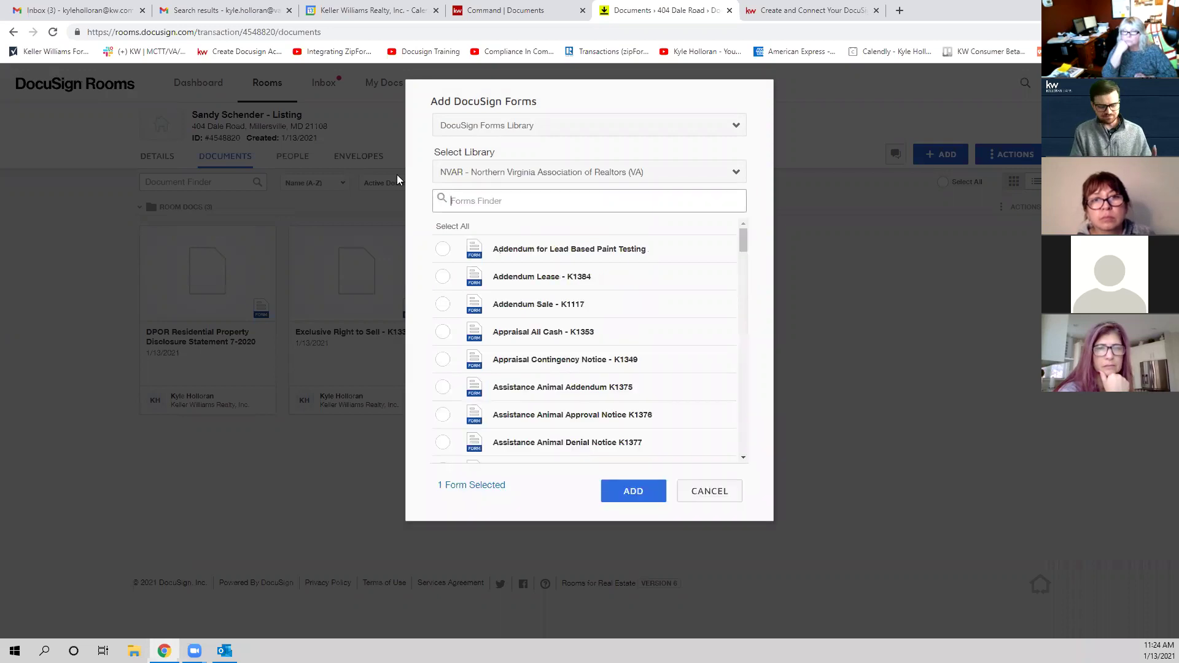
{"action": "type", "text": "well"}
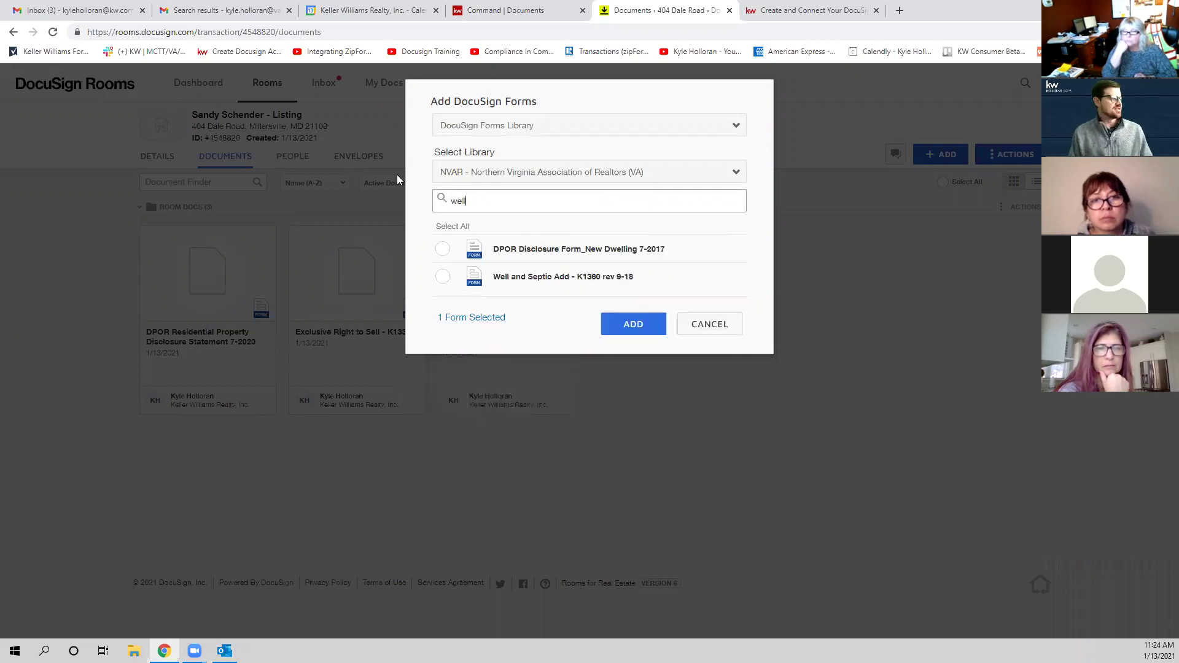
{"action": "left_click", "coordinate": [441, 278]}
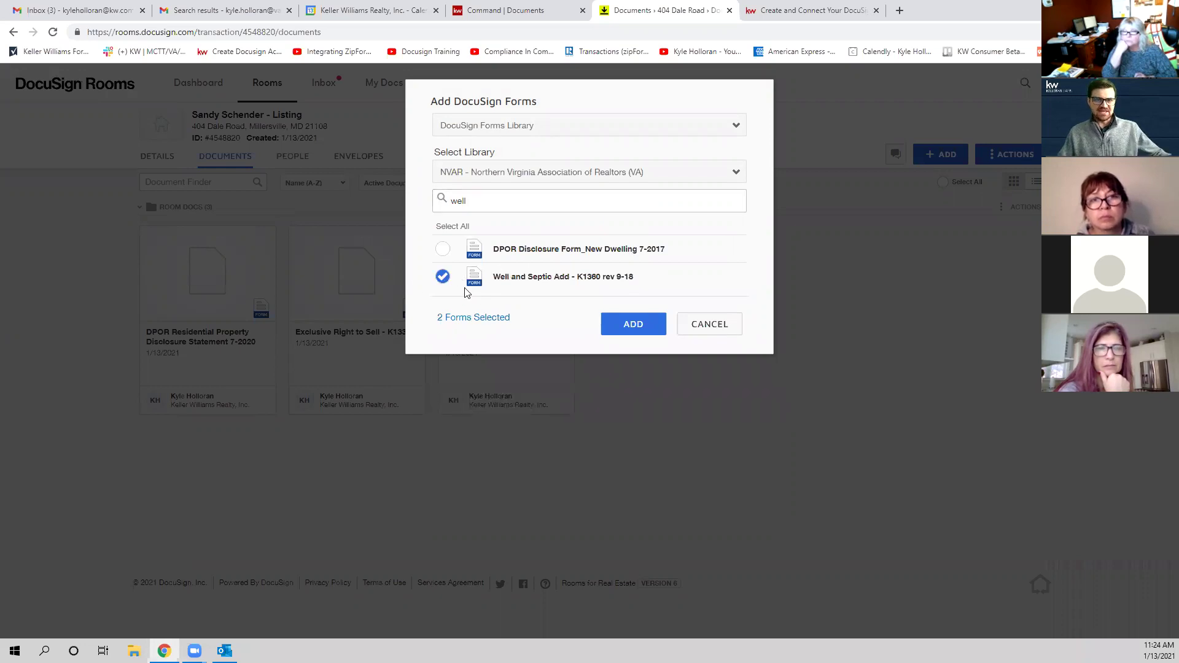
Step: Add both NVAR forms, then delete Well and Septic Add - K1360 rev 9-18 from the room
{"action": "left_click", "coordinate": [624, 330]}
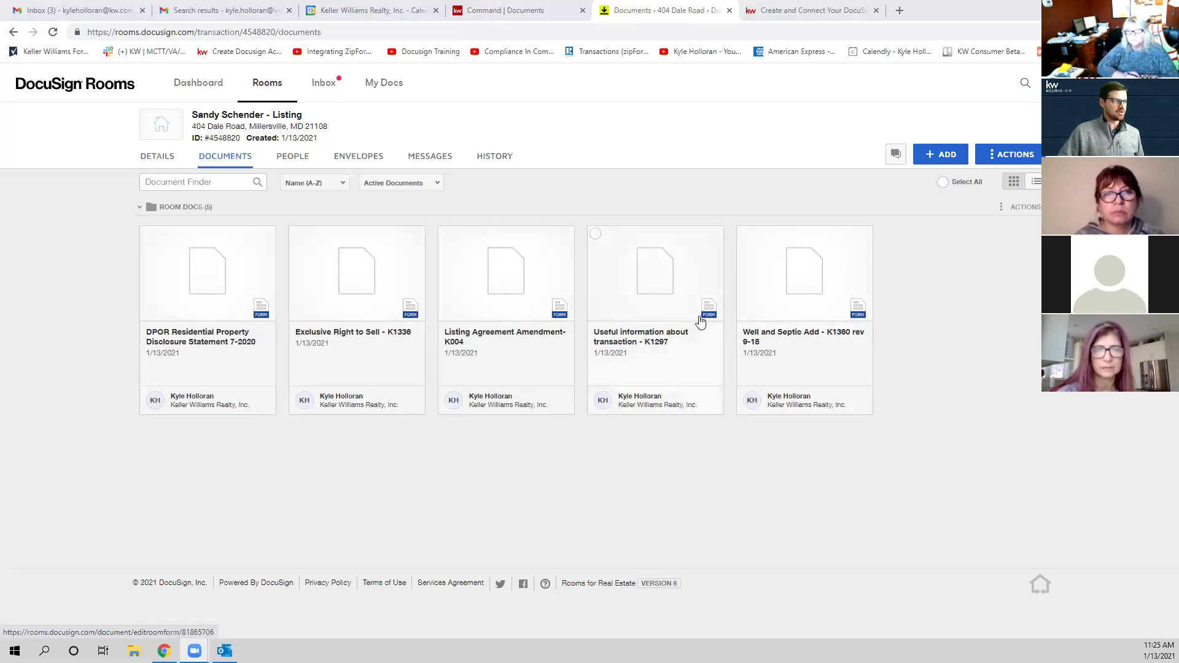
{"action": "right_click", "coordinate": [824, 301]}
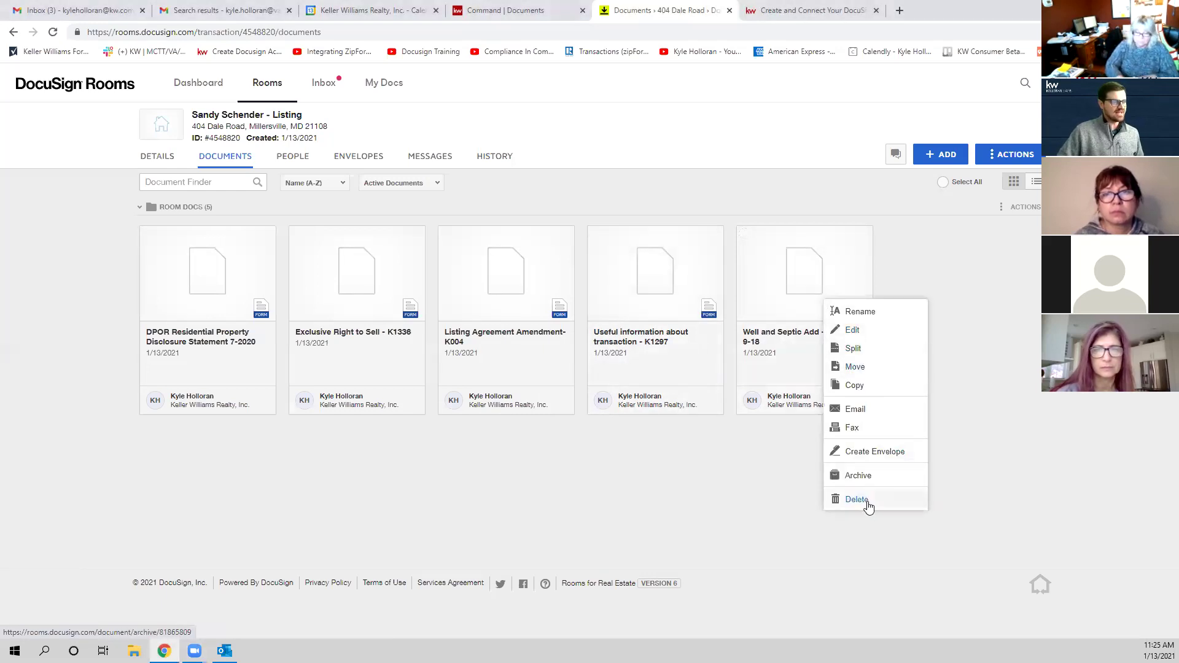
{"action": "left_click", "coordinate": [866, 500]}
{"action": "left_click", "coordinate": [635, 222]}
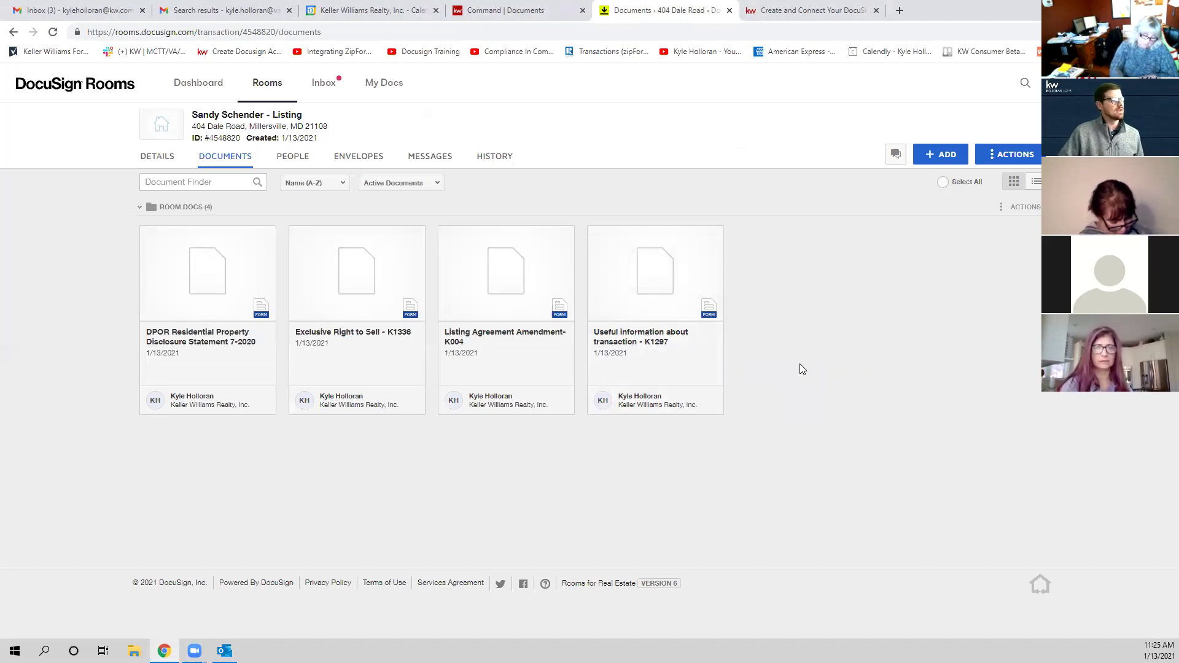
Step: Delete the Listing Agreement Amendment- K004 card from Room Docs
{"action": "right_click", "coordinate": [519, 281]}
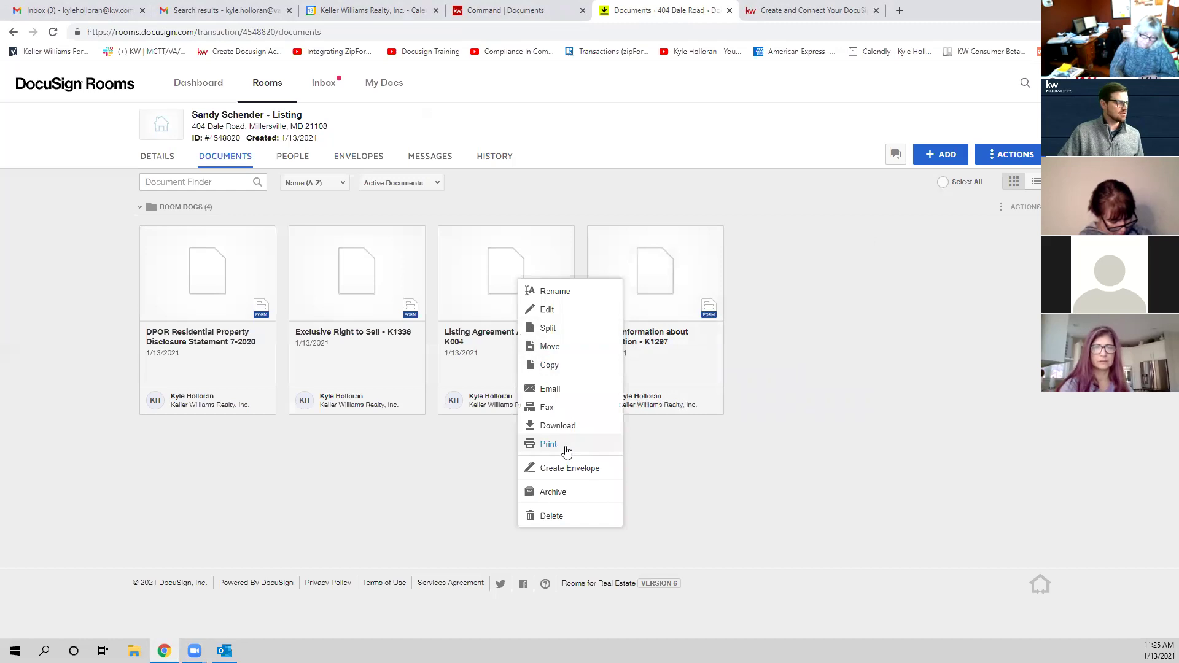
{"action": "left_click", "coordinate": [558, 517]}
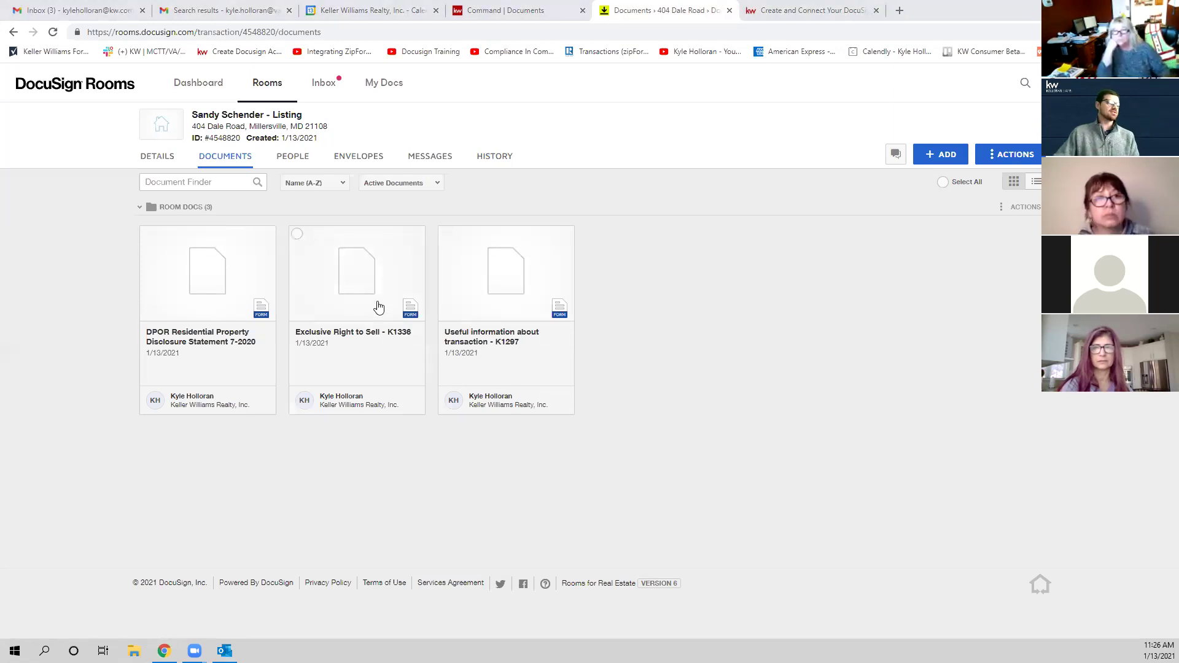
Step: Open Exclusive Right to Sell - K1336, read through it, and save and close it
{"action": "left_click", "coordinate": [357, 300]}
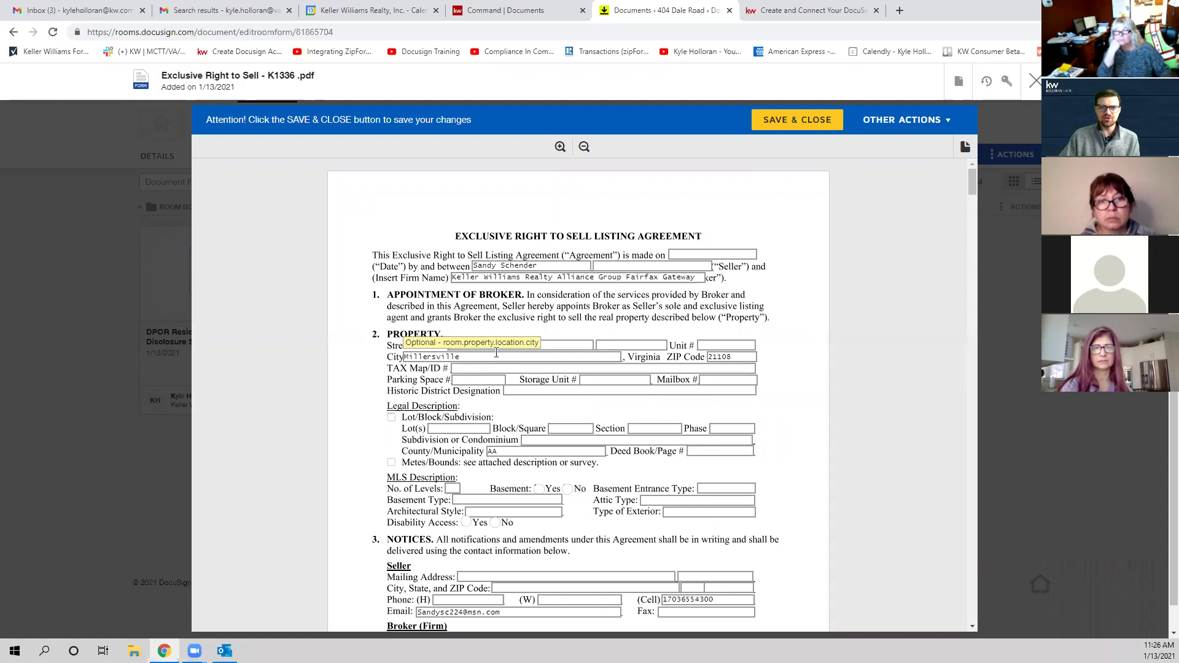
{"action": "scroll", "coordinate": [629, 348], "scroll_direction": "down", "scroll_amount": 4}
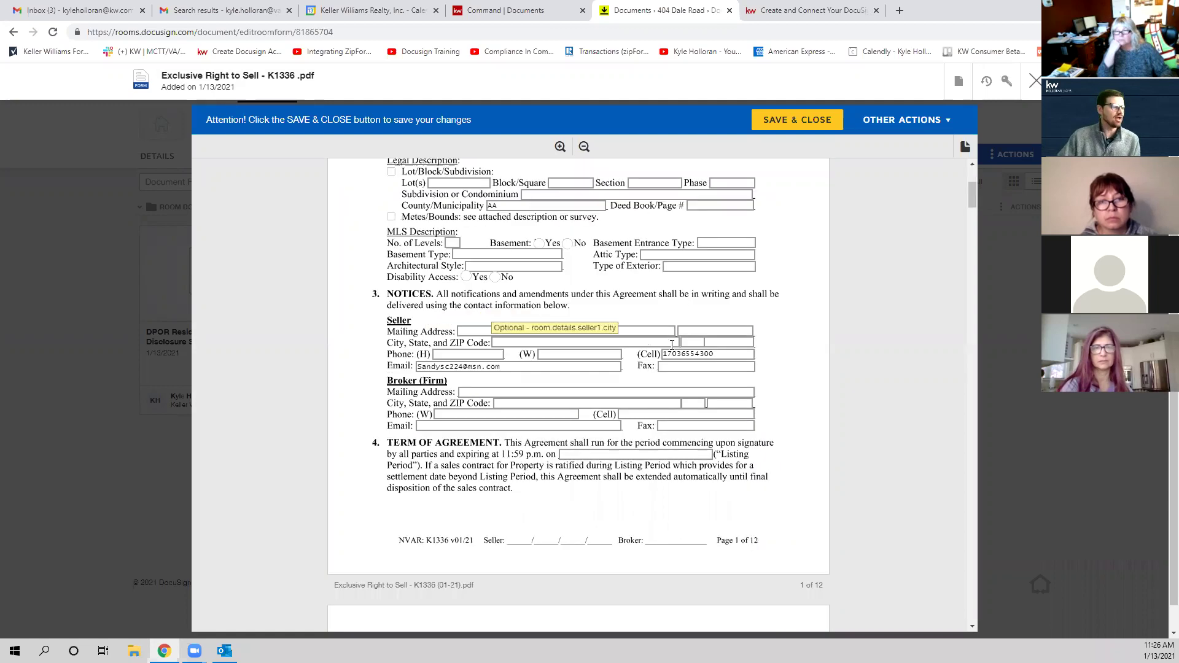
{"action": "scroll", "coordinate": [656, 329], "scroll_direction": "down", "scroll_amount": 3}
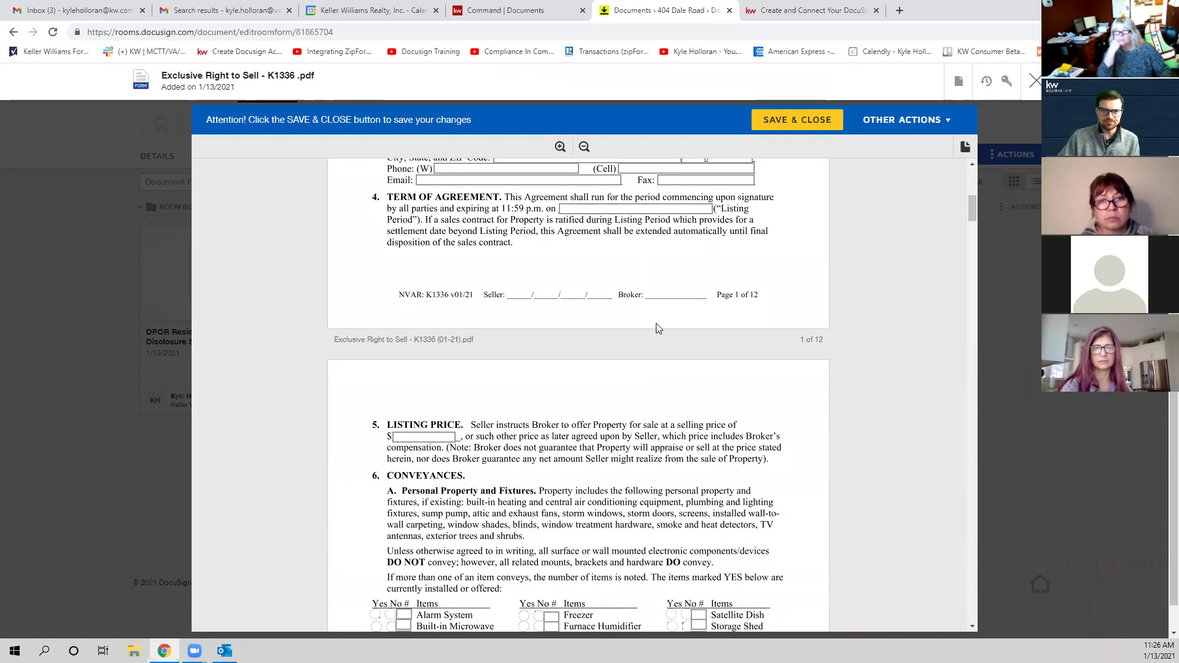
{"action": "scroll", "coordinate": [656, 329], "scroll_direction": "down", "scroll_amount": 5}
{"action": "scroll", "coordinate": [722, 337], "scroll_direction": "down", "scroll_amount": 5}
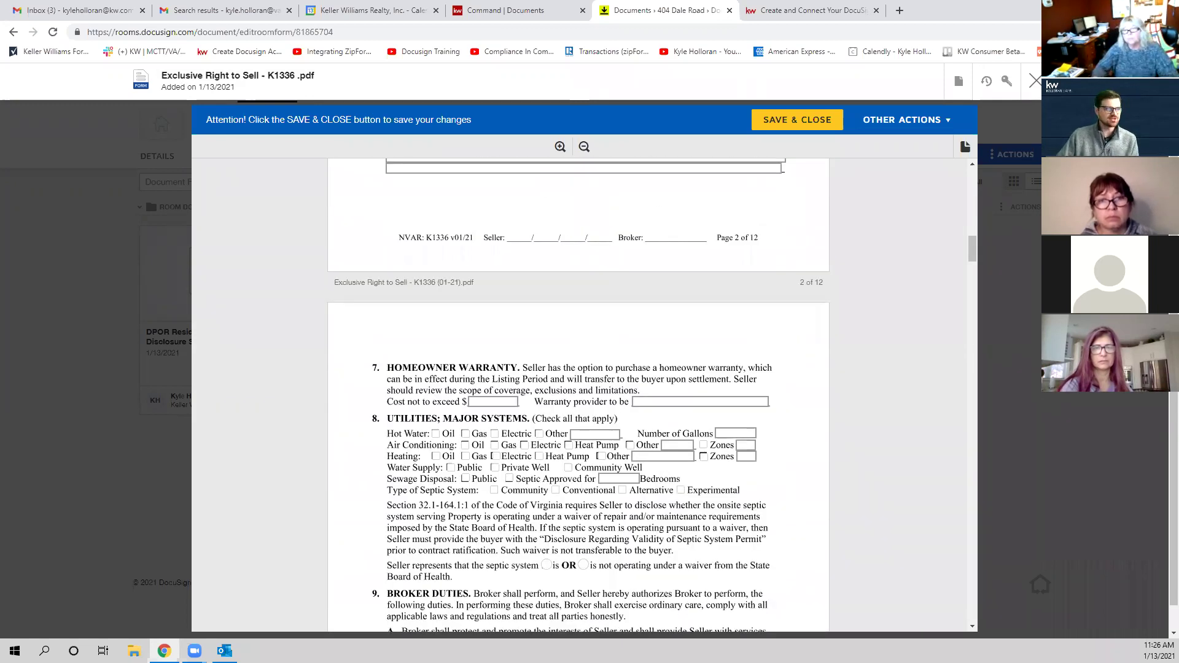
{"action": "scroll", "coordinate": [667, 414], "scroll_direction": "down", "scroll_amount": 10}
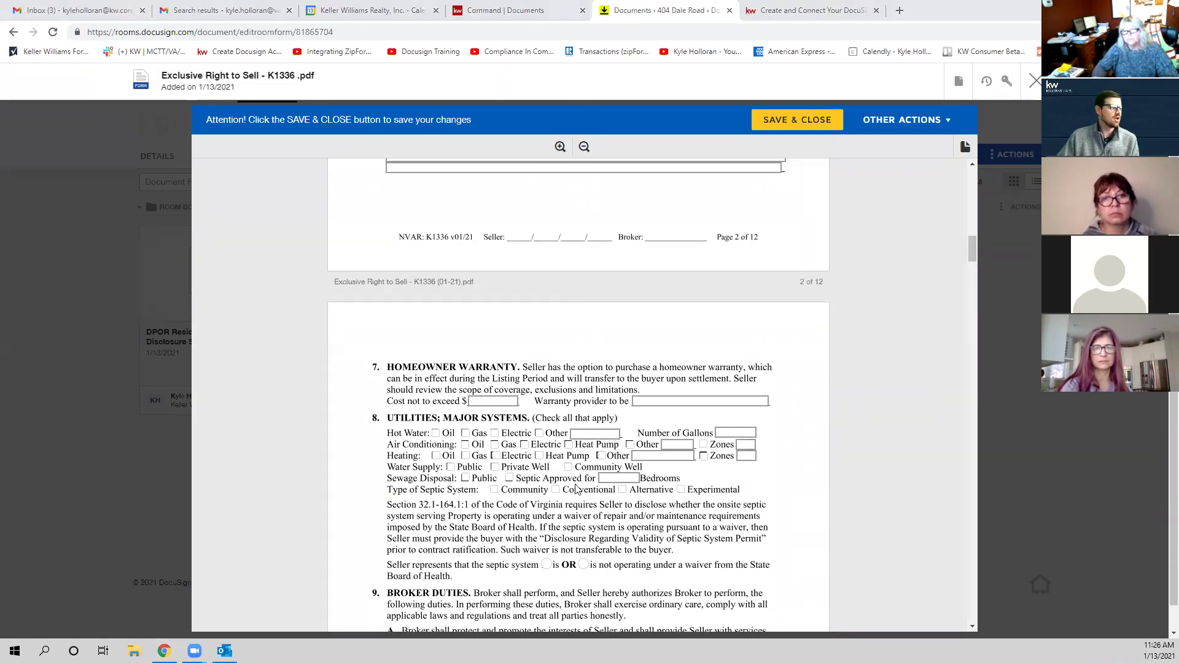
{"action": "scroll", "coordinate": [667, 415], "scroll_direction": "down", "scroll_amount": 10}
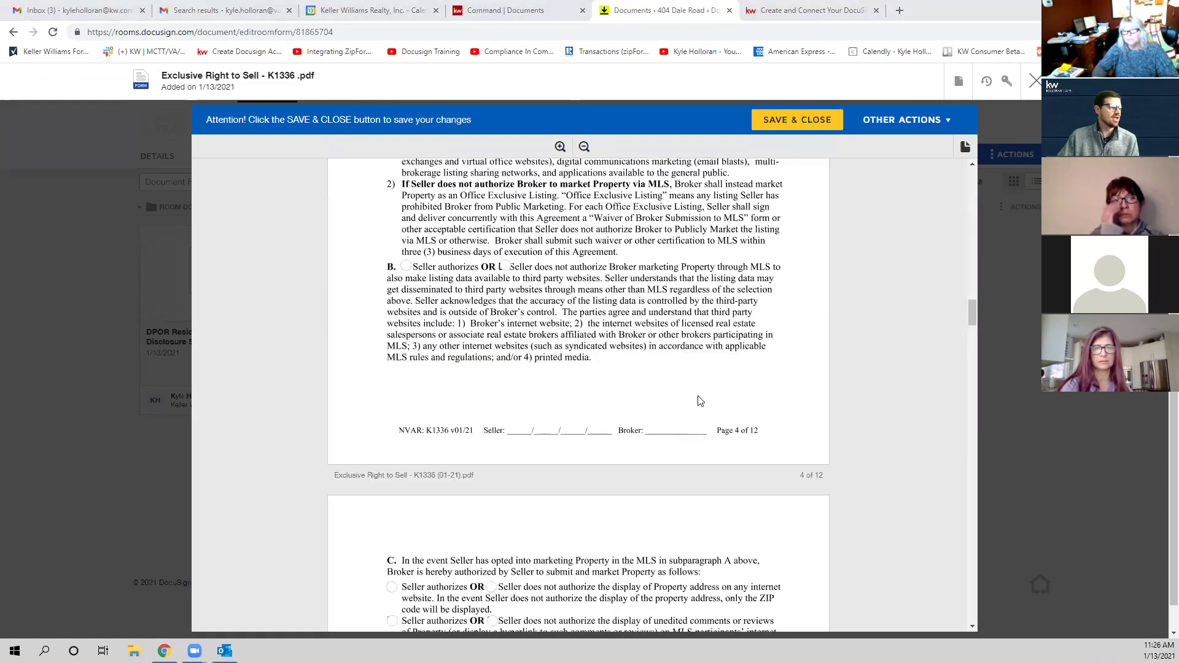
{"action": "scroll", "coordinate": [697, 393], "scroll_direction": "up", "scroll_amount": 20}
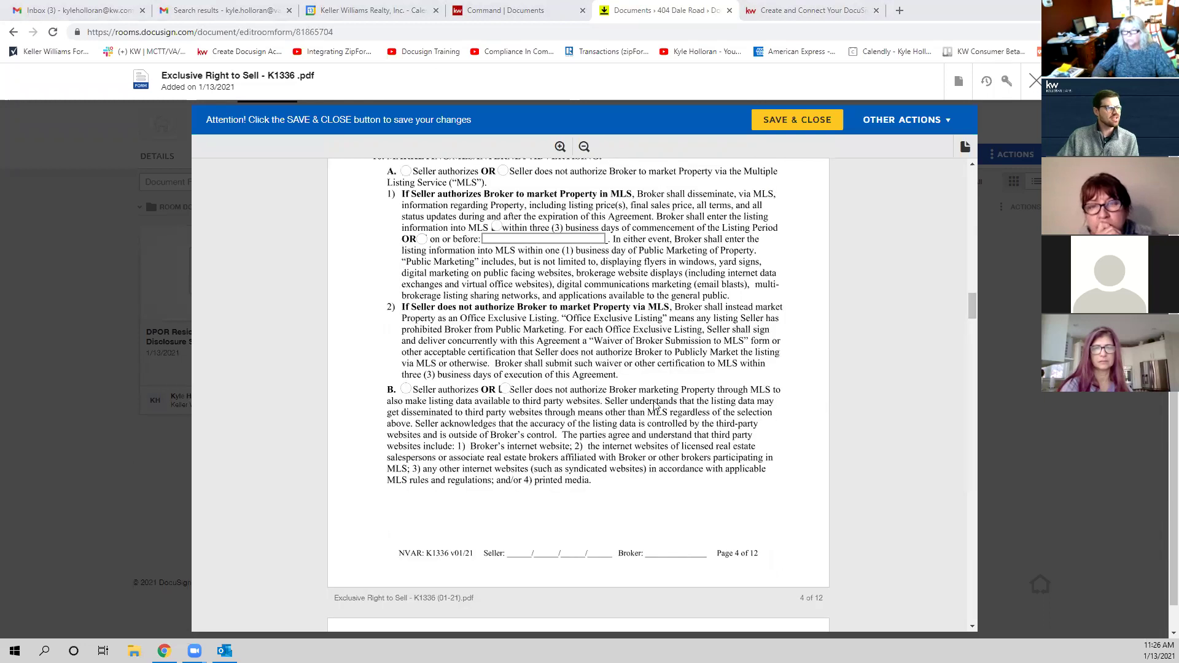
{"action": "scroll", "coordinate": [694, 375], "scroll_direction": "up", "scroll_amount": 20}
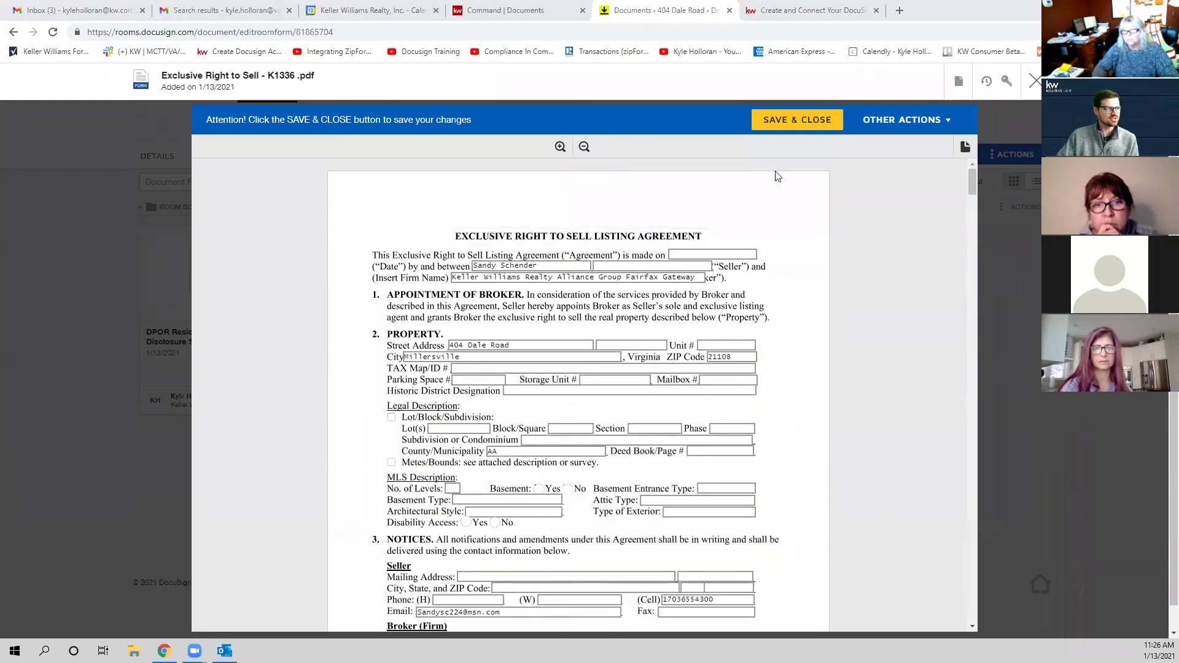
{"action": "scroll", "coordinate": [668, 315], "scroll_direction": "down", "scroll_amount": 10}
{"action": "scroll", "coordinate": [668, 315], "scroll_direction": "up", "scroll_amount": 3}
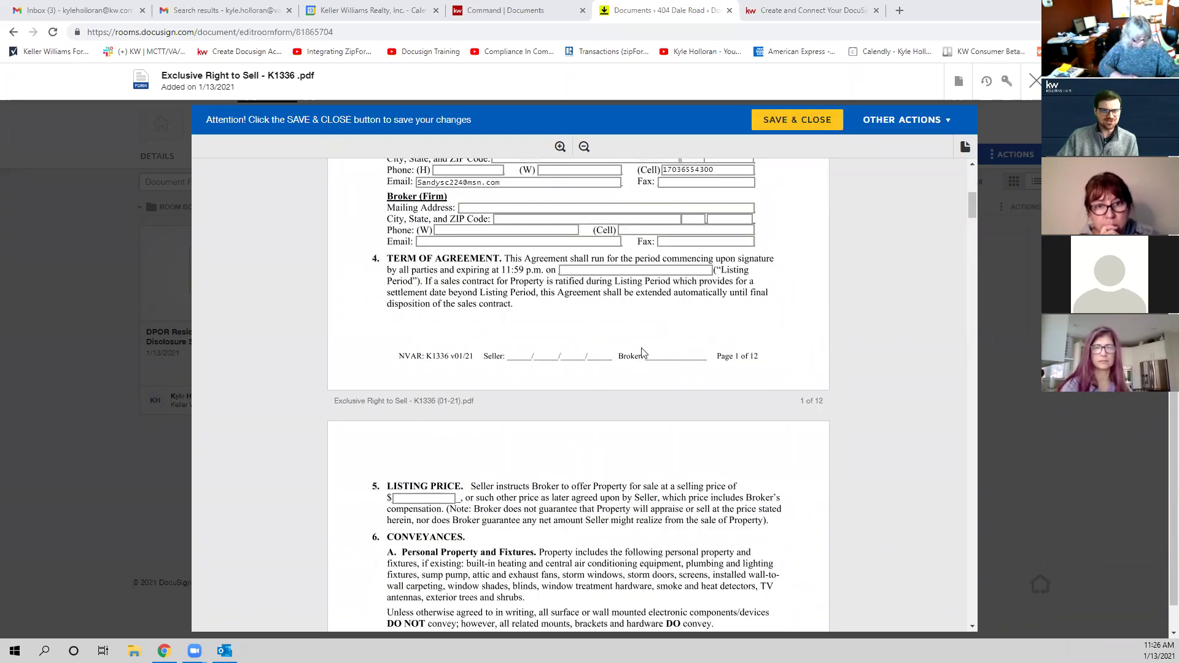
{"action": "scroll", "coordinate": [702, 466], "scroll_direction": "up", "scroll_amount": 6}
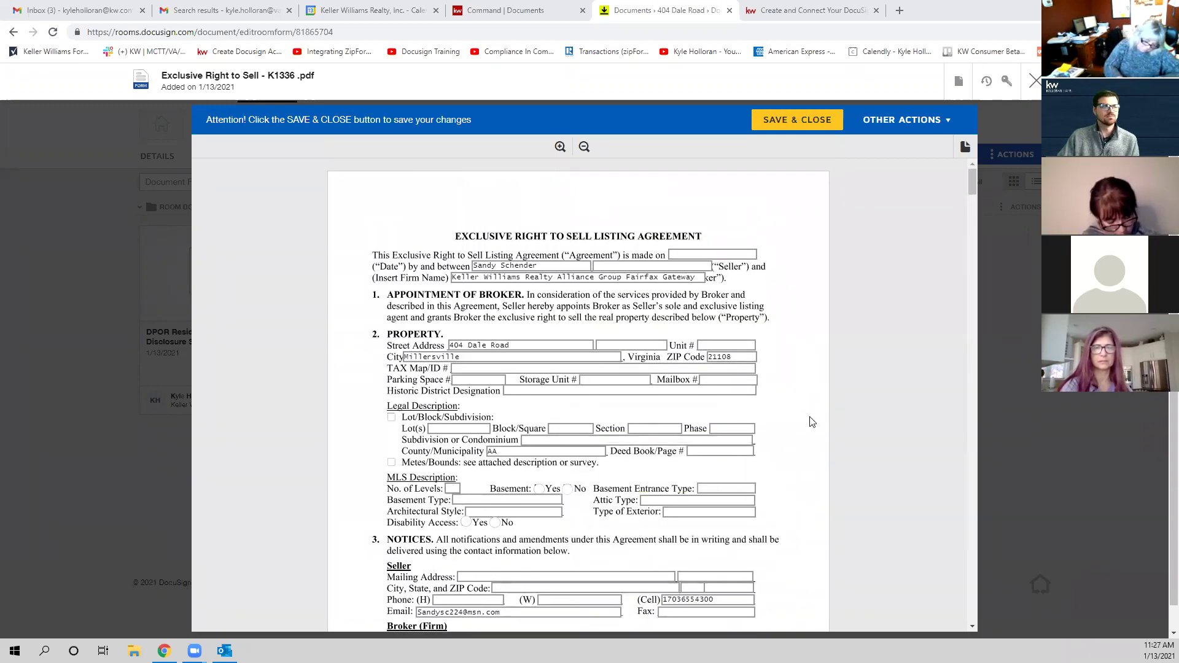
{"action": "left_click", "coordinate": [798, 120]}
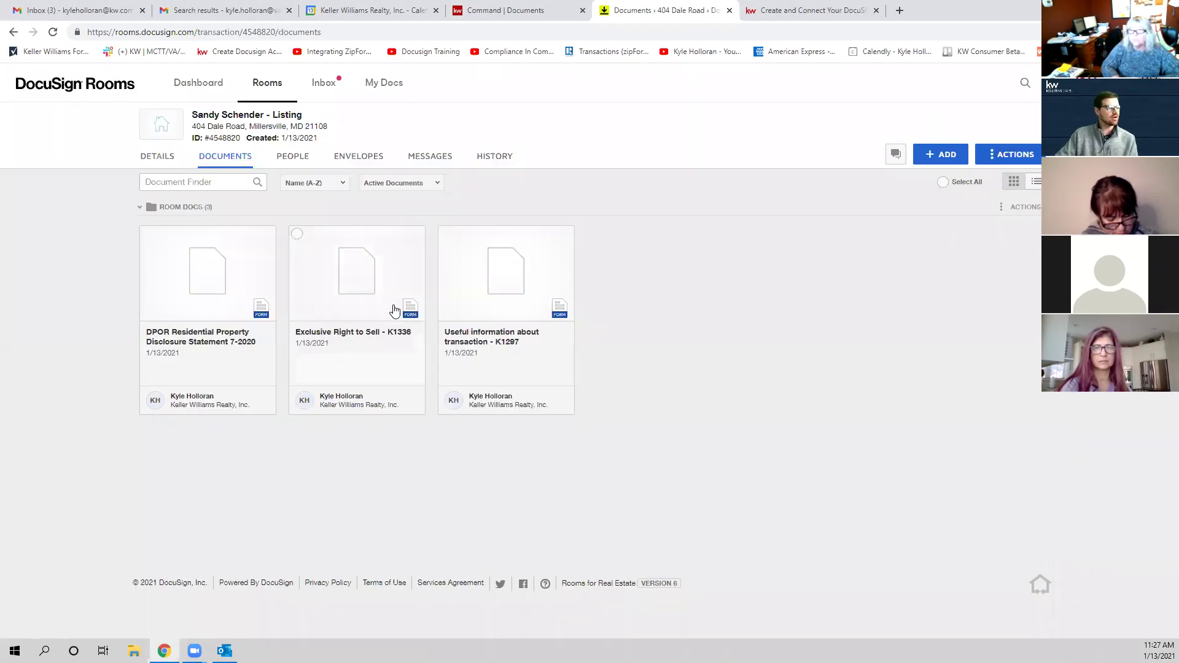
Step: Reopen the K1336 listing agreement, review it again, and save and close it
{"action": "left_click", "coordinate": [389, 314]}
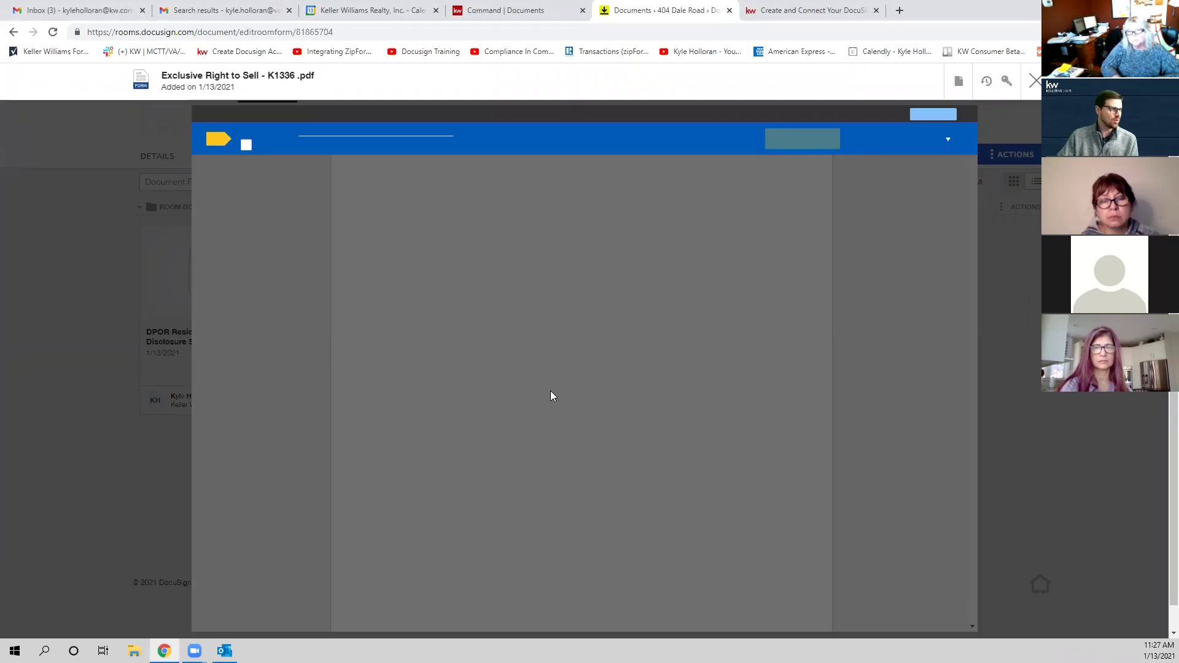
{"action": "scroll", "coordinate": [533, 399], "scroll_direction": "down", "scroll_amount": 5}
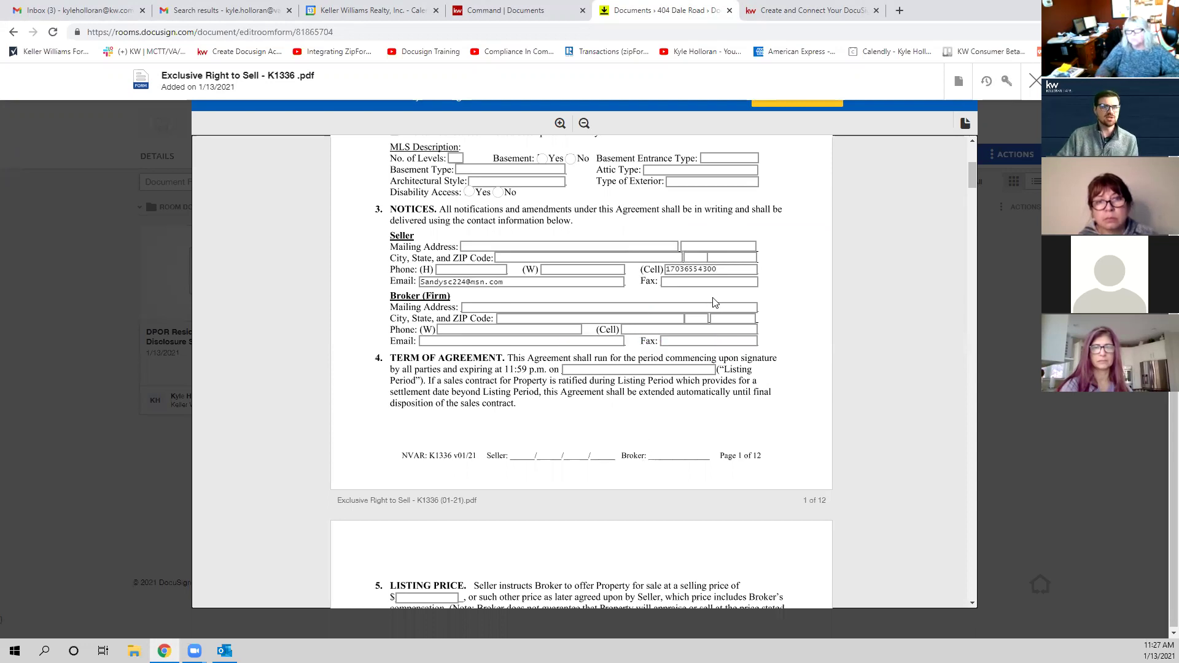
{"action": "scroll", "coordinate": [814, 184], "scroll_direction": "up", "scroll_amount": 2}
{"action": "left_click", "coordinate": [814, 107]}
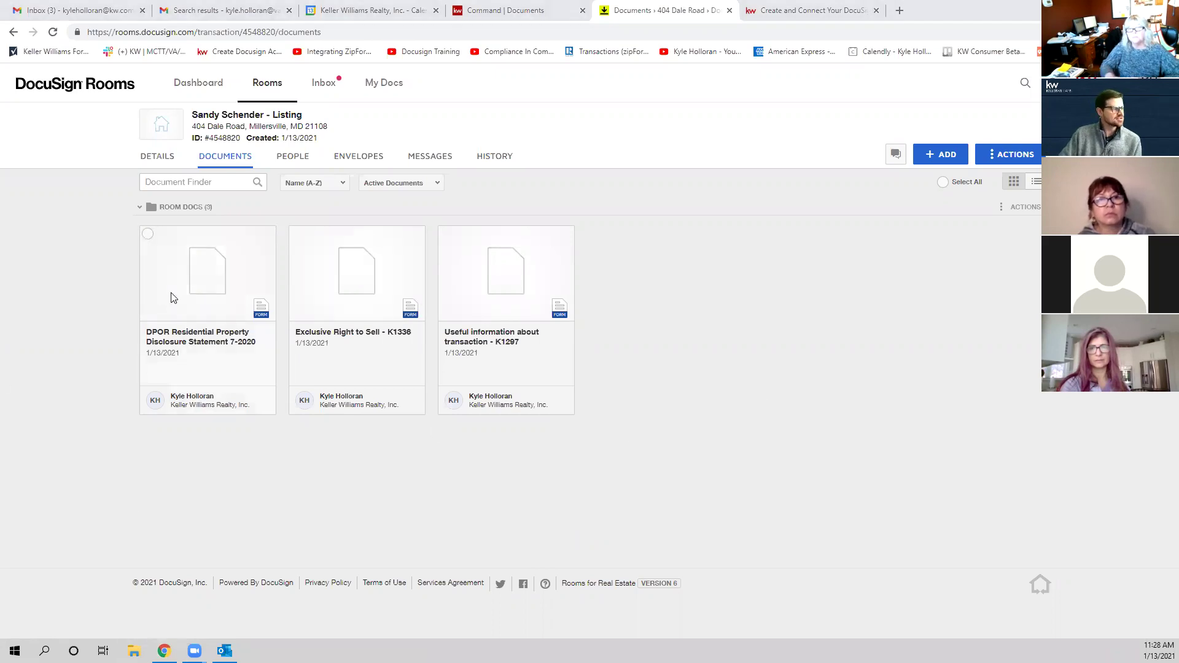
{"action": "left_click", "coordinate": [225, 315]}
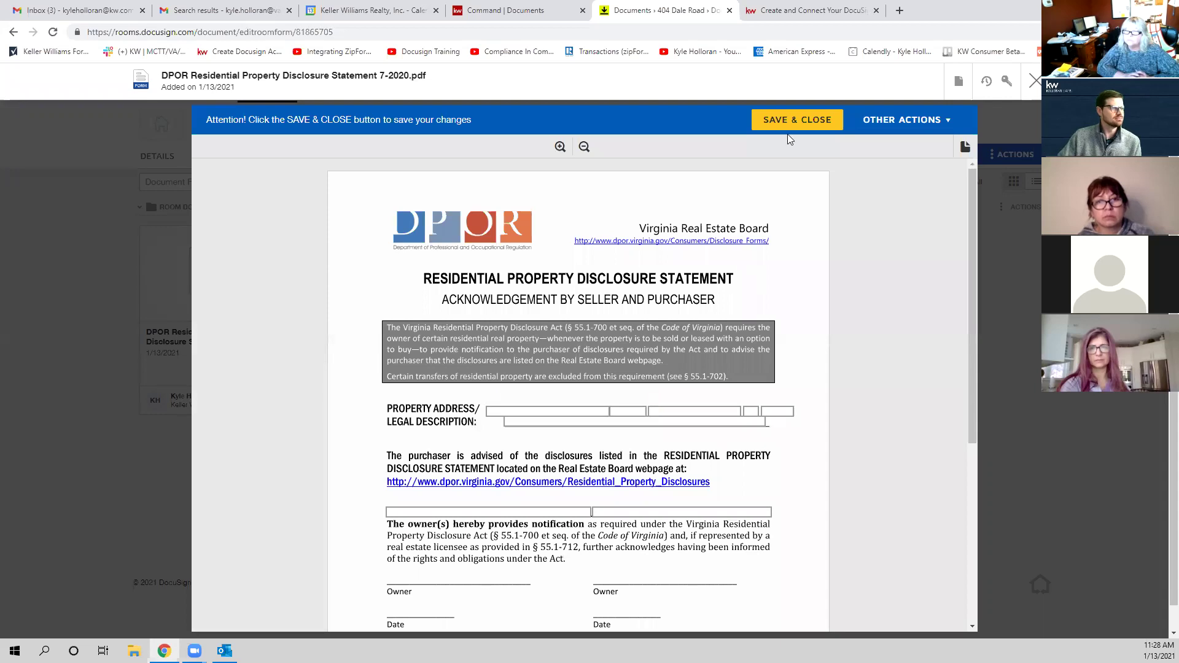
{"action": "left_click", "coordinate": [1034, 83]}
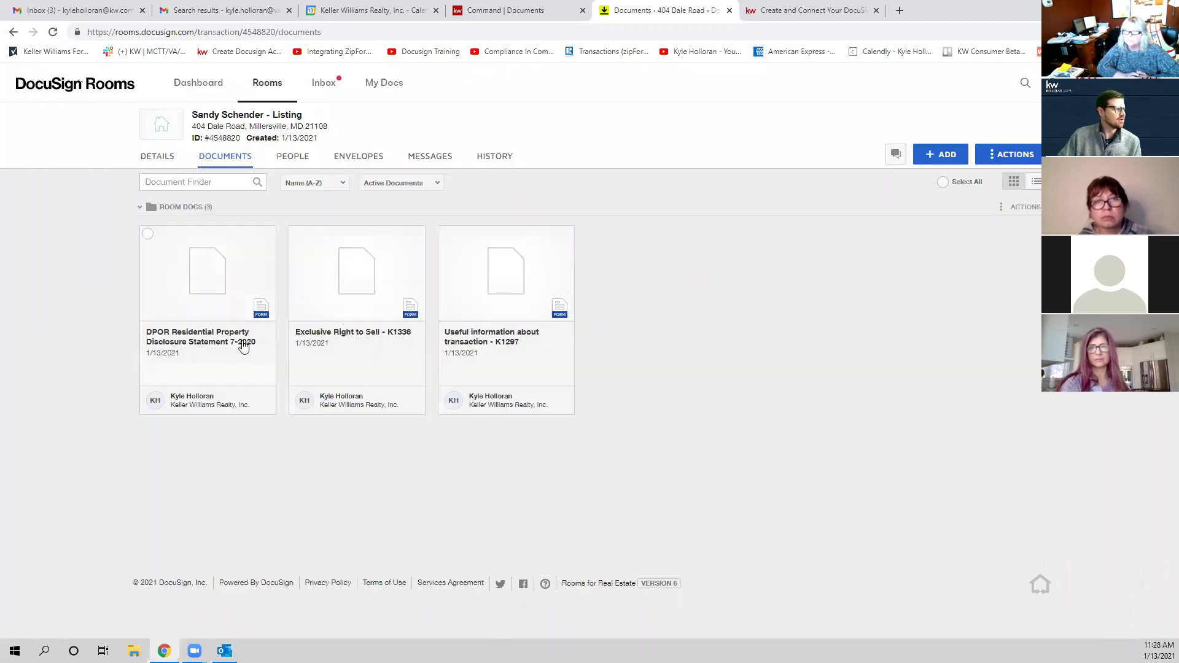
{"action": "left_click", "coordinate": [322, 324]}
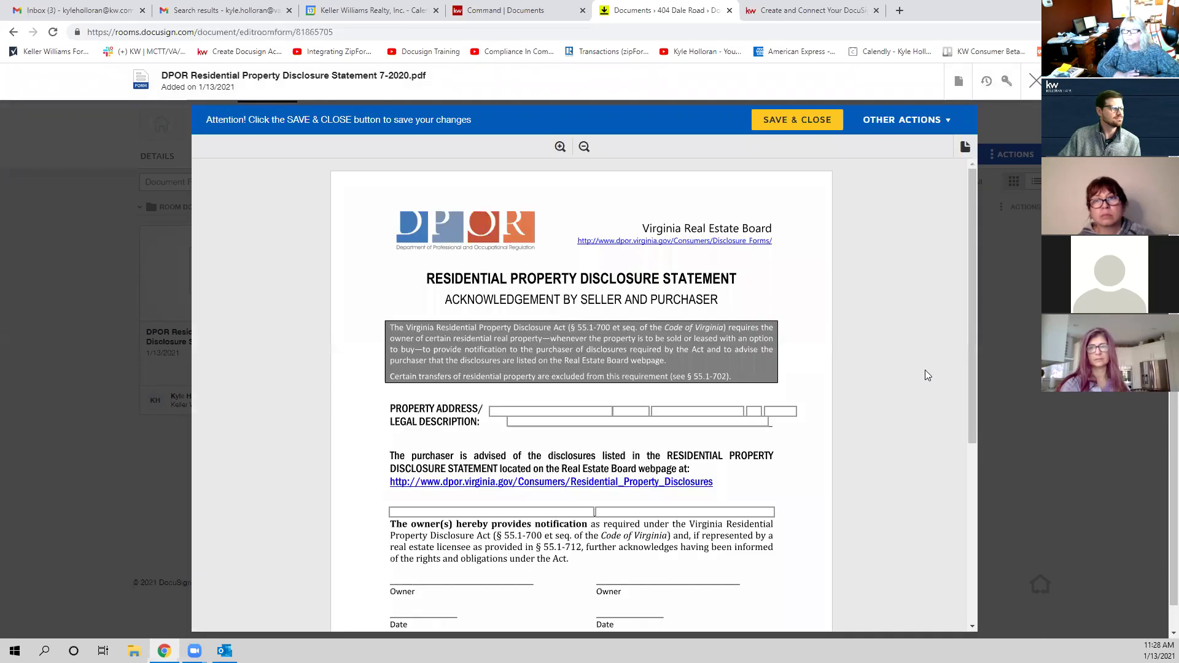
{"action": "scroll", "coordinate": [959, 401], "scroll_direction": "down", "scroll_amount": 5}
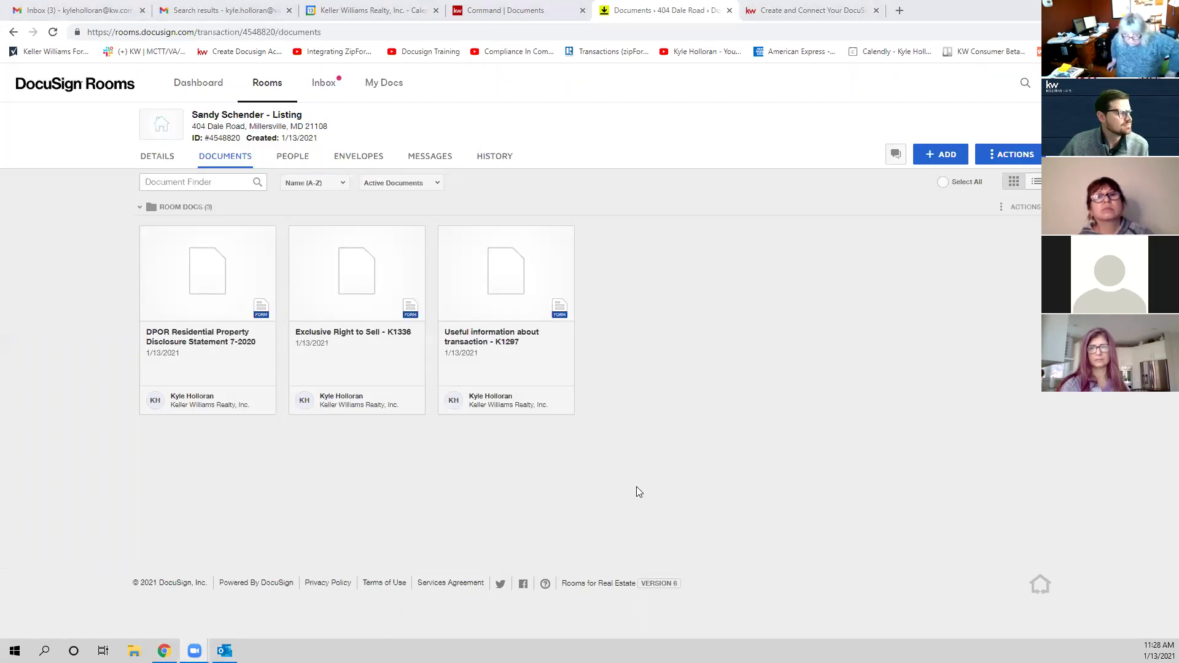
Step: Show the room's Details and scroll through room information, location, seller and listing agent cards
{"action": "left_click", "coordinate": [158, 166]}
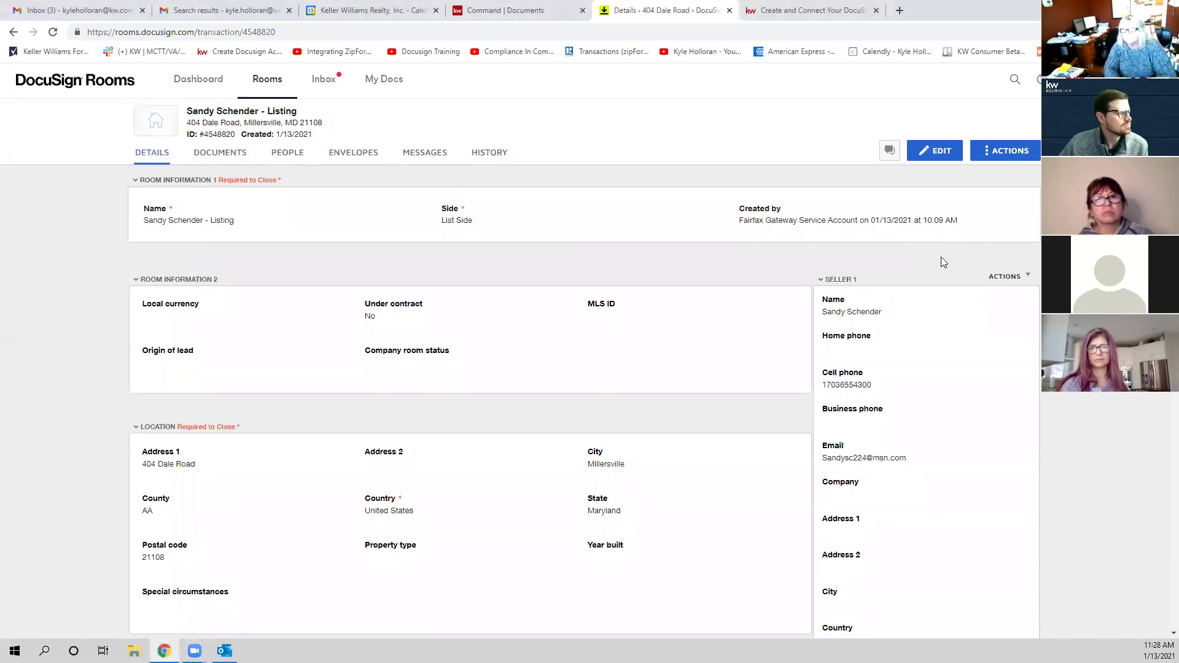
{"action": "scroll", "coordinate": [944, 253], "scroll_direction": "down", "scroll_amount": 15}
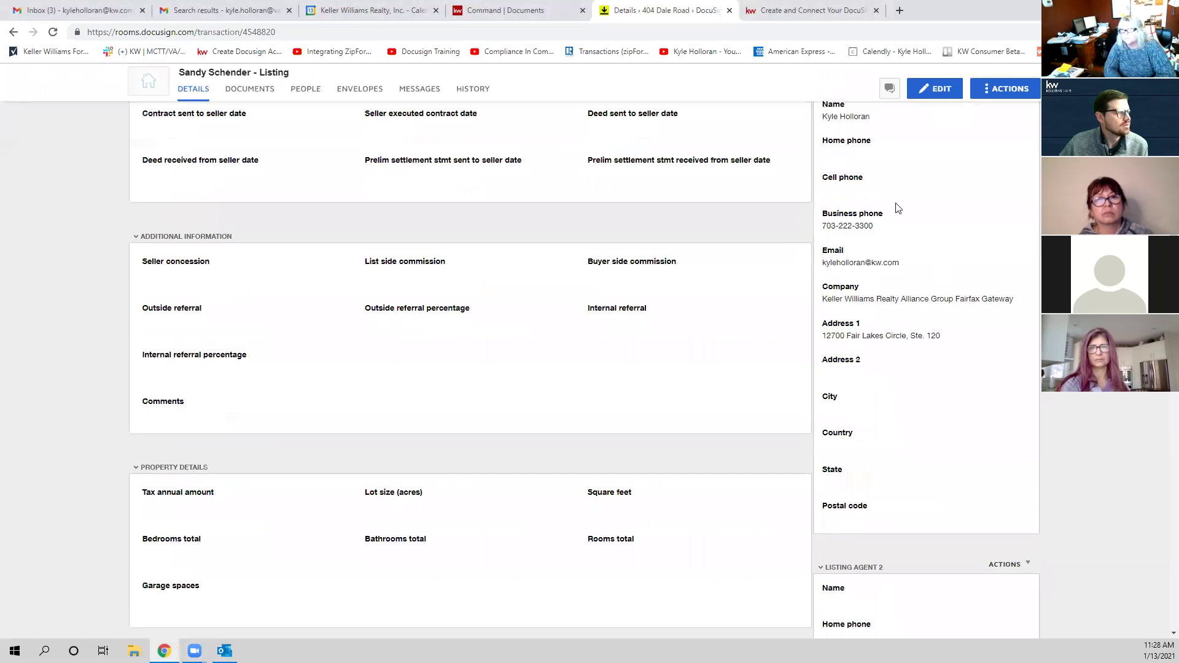
{"action": "scroll", "coordinate": [887, 177], "scroll_direction": "down", "scroll_amount": 3}
{"action": "scroll", "coordinate": [919, 268], "scroll_direction": "up", "scroll_amount": 4}
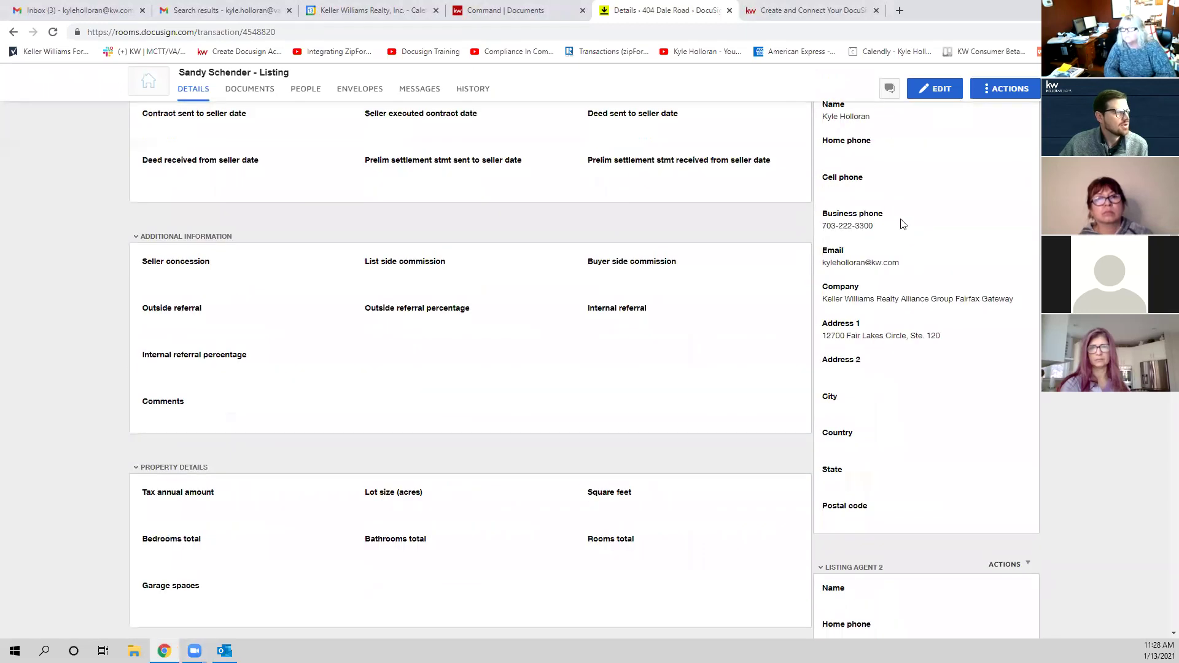
{"action": "scroll", "coordinate": [915, 394], "scroll_direction": "up", "scroll_amount": 1}
{"action": "scroll", "coordinate": [910, 266], "scroll_direction": "down", "scroll_amount": 15}
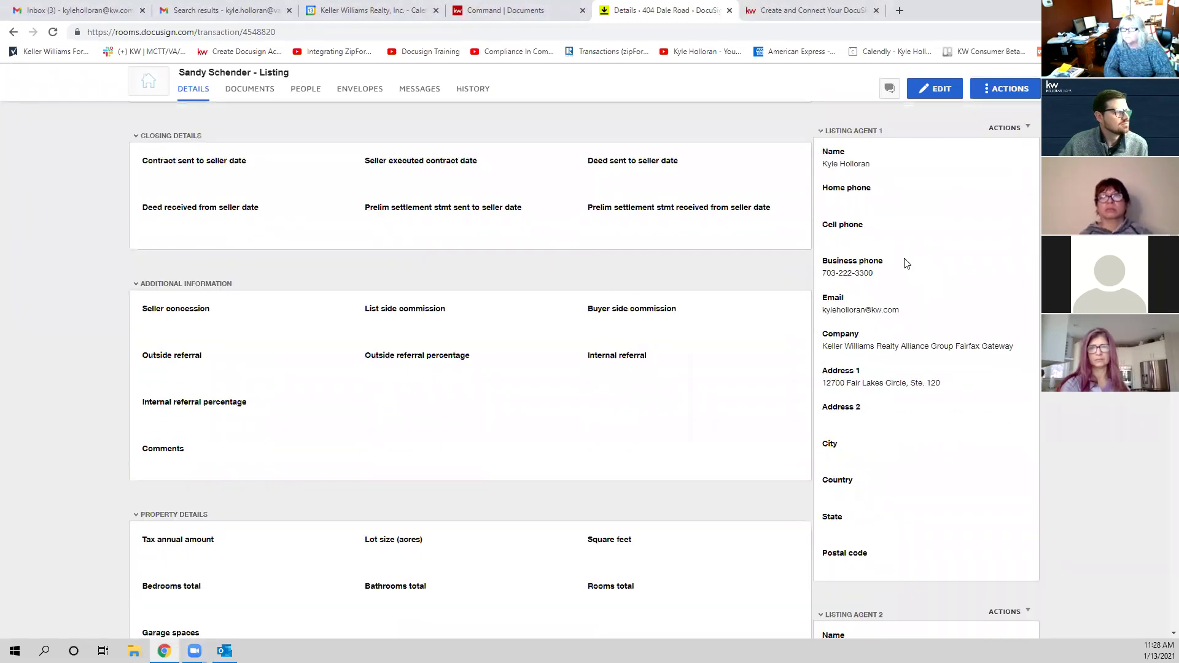
{"action": "scroll", "coordinate": [911, 270], "scroll_direction": "down", "scroll_amount": 10}
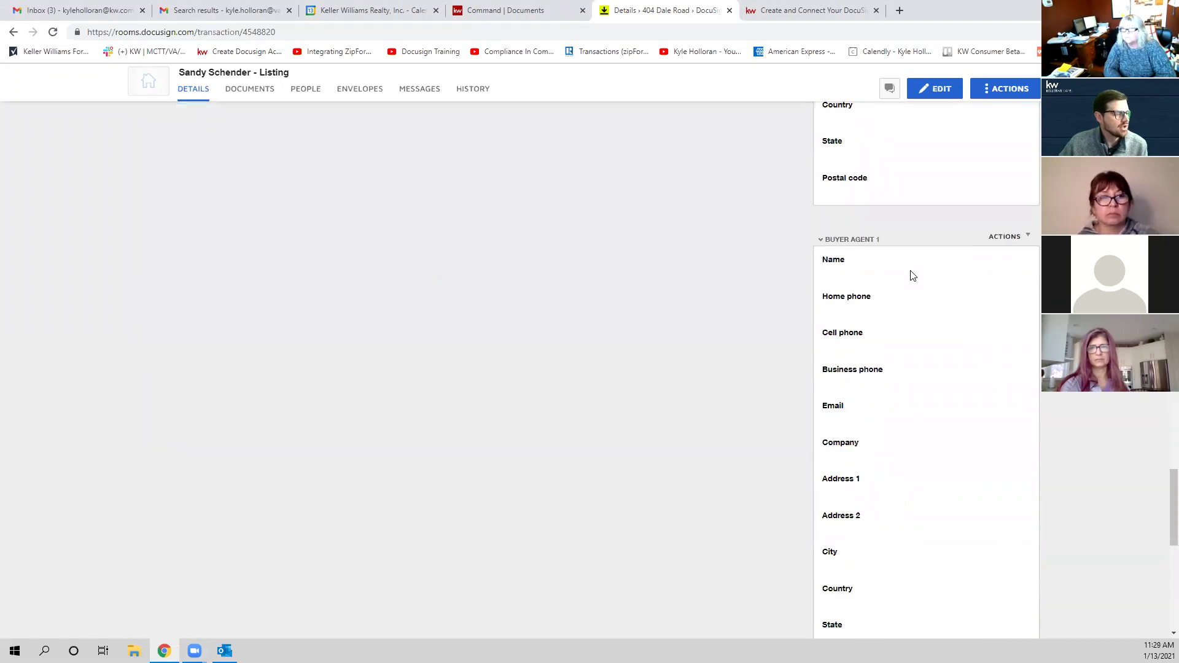
{"action": "scroll", "coordinate": [913, 272], "scroll_direction": "up", "scroll_amount": 8}
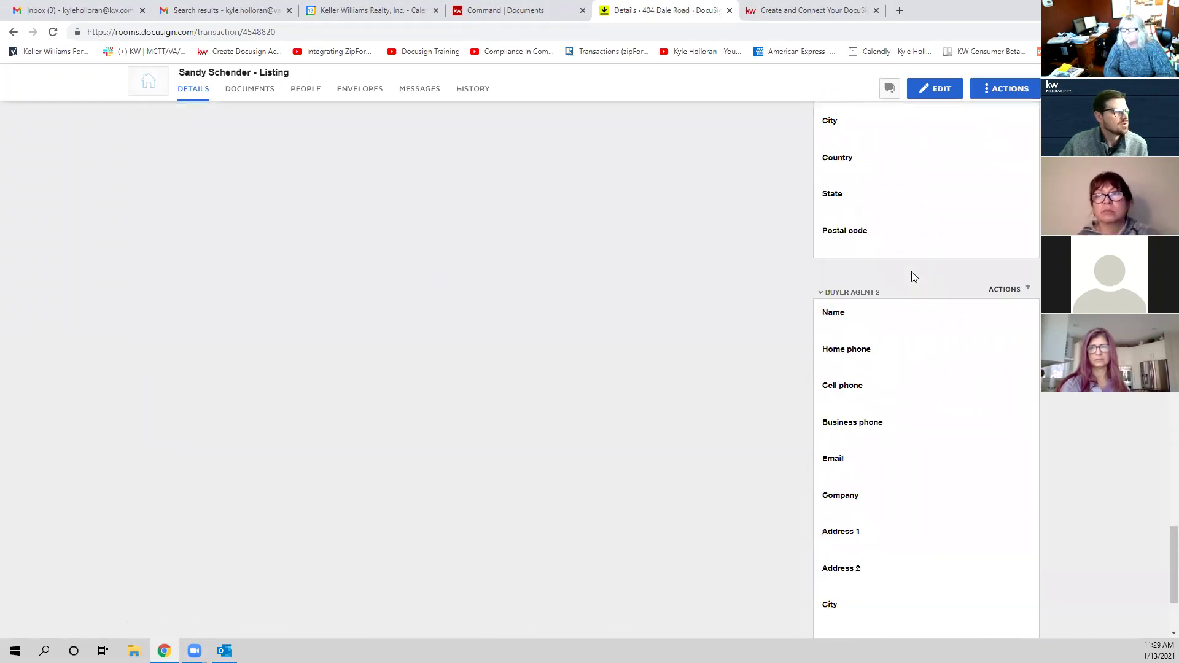
{"action": "scroll", "coordinate": [921, 286], "scroll_direction": "up", "scroll_amount": 15}
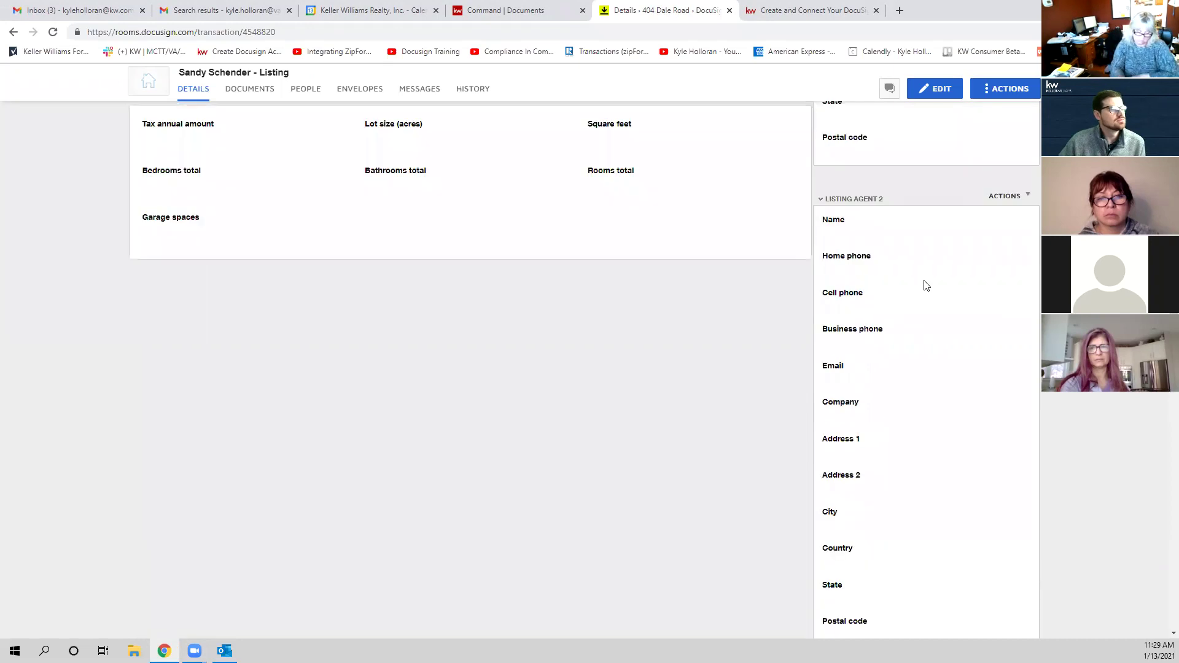
{"action": "scroll", "coordinate": [927, 283], "scroll_direction": "up", "scroll_amount": 2}
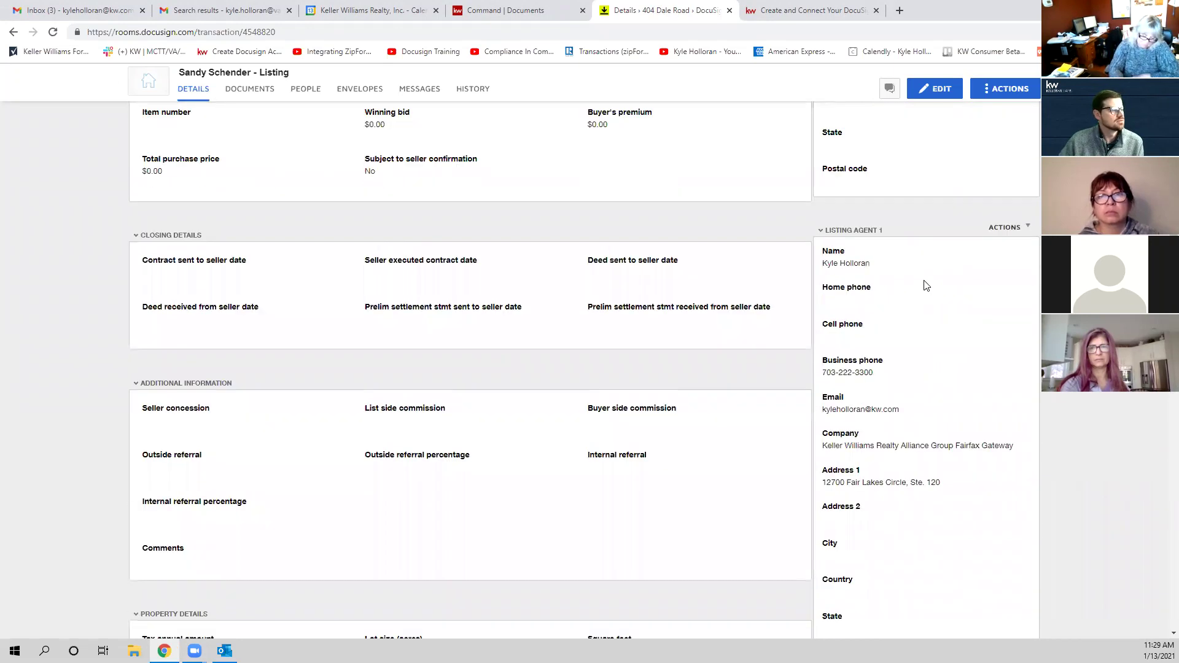
{"action": "scroll", "coordinate": [927, 283], "scroll_direction": "down", "scroll_amount": 2}
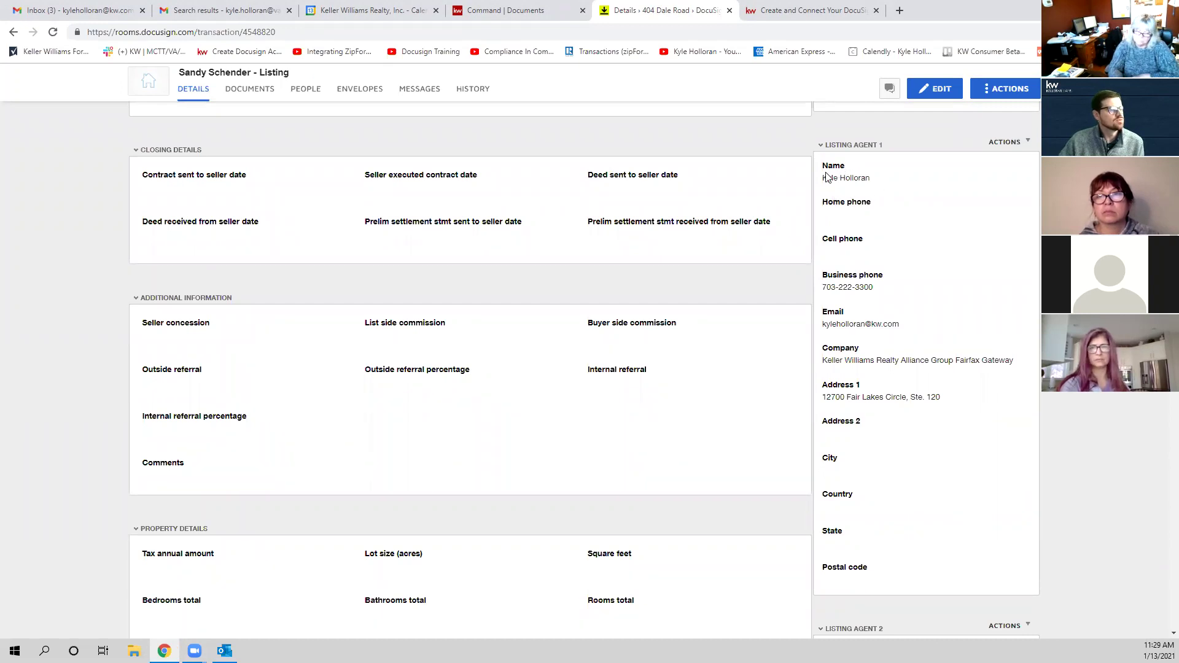
{"action": "scroll", "coordinate": [878, 324], "scroll_direction": "down", "scroll_amount": 7}
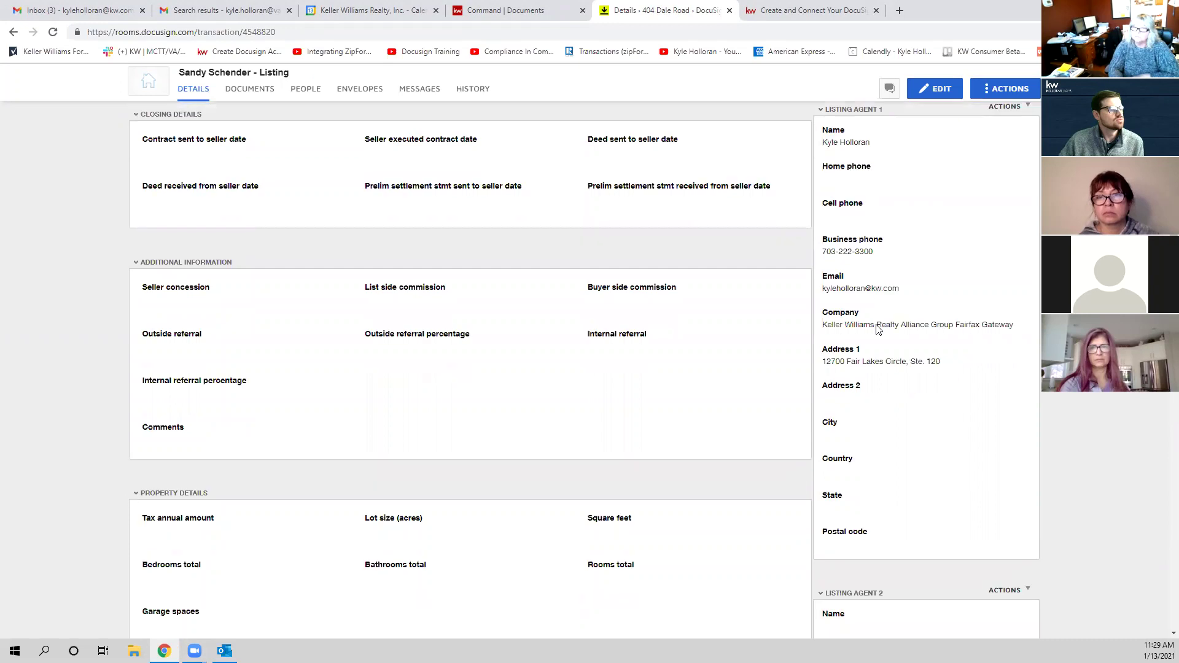
{"action": "scroll", "coordinate": [878, 324], "scroll_direction": "up", "scroll_amount": 7}
{"action": "scroll", "coordinate": [938, 267], "scroll_direction": "up", "scroll_amount": 3}
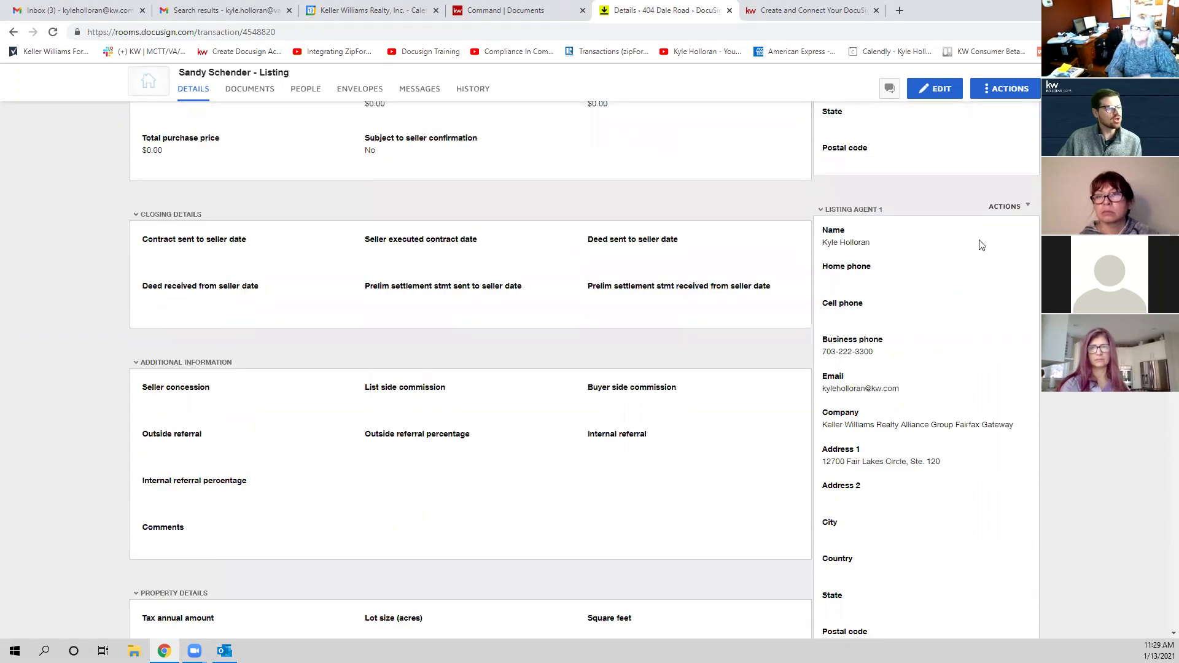
{"action": "scroll", "coordinate": [789, 259], "scroll_direction": "down", "scroll_amount": 2}
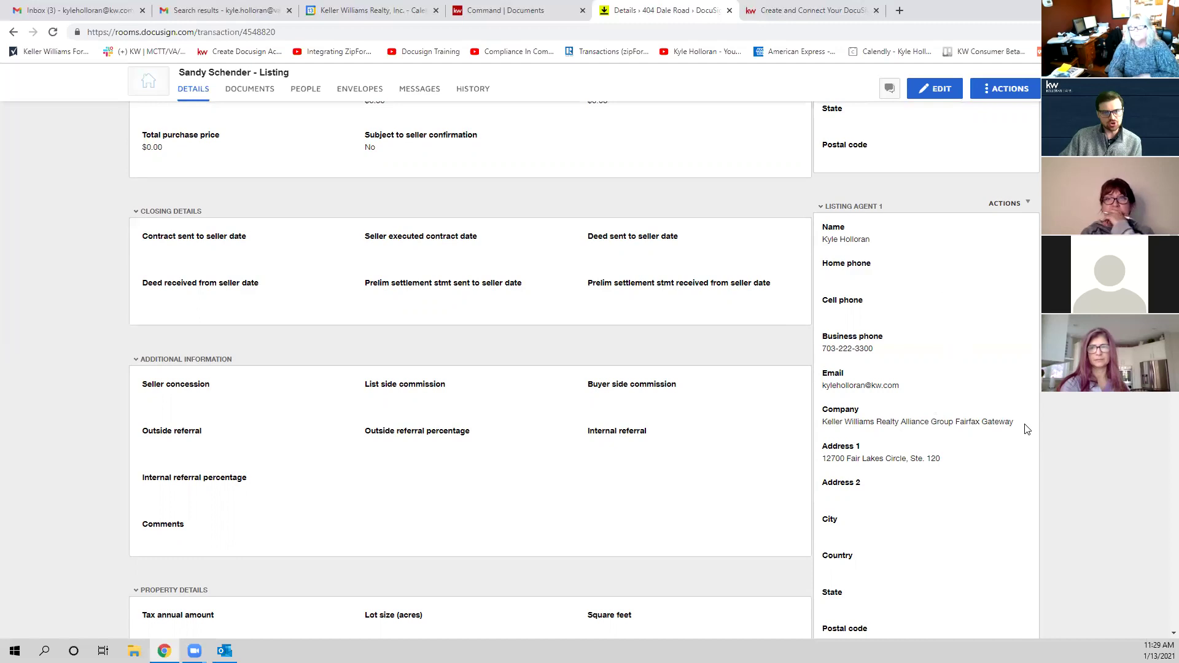
{"action": "scroll", "coordinate": [1025, 426], "scroll_direction": "down", "scroll_amount": 3}
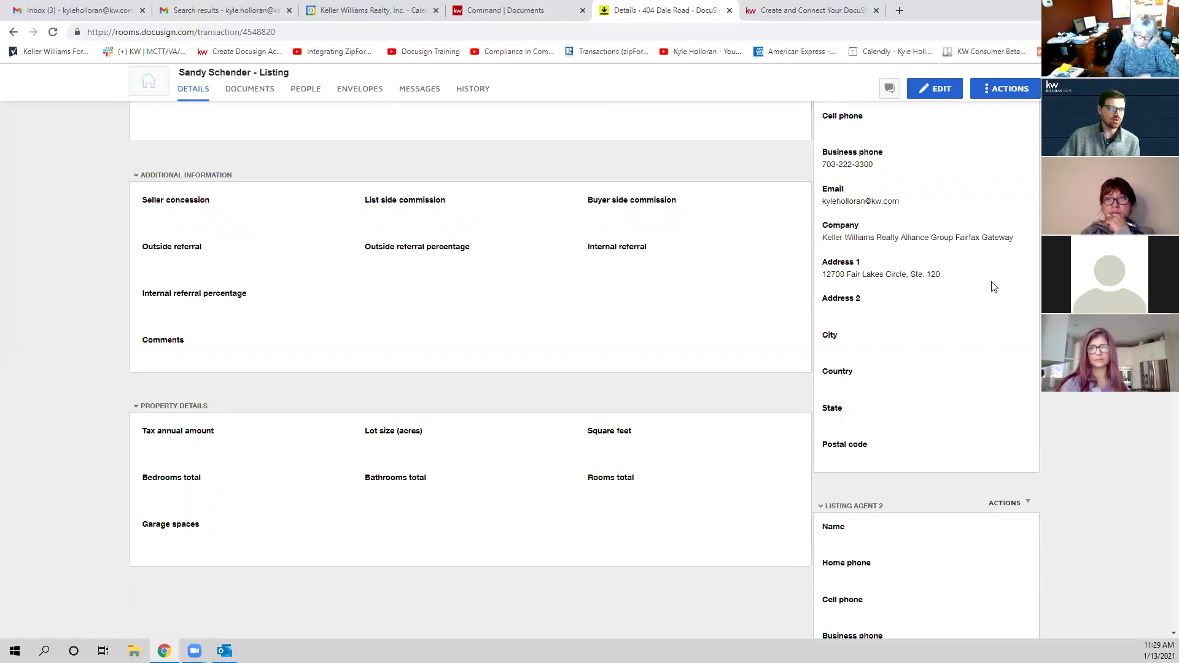
{"action": "scroll", "coordinate": [964, 282], "scroll_direction": "up", "scroll_amount": 2}
{"action": "scroll", "coordinate": [920, 307], "scroll_direction": "up", "scroll_amount": 1}
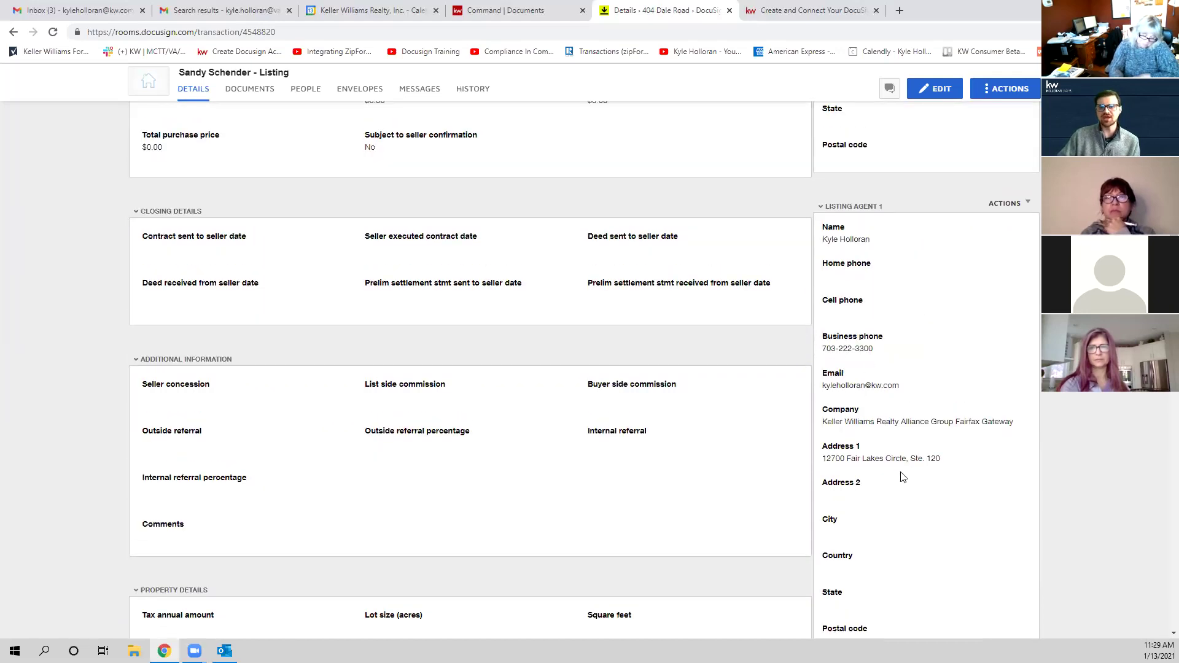
{"action": "scroll", "coordinate": [918, 455], "scroll_direction": "up", "scroll_amount": 10}
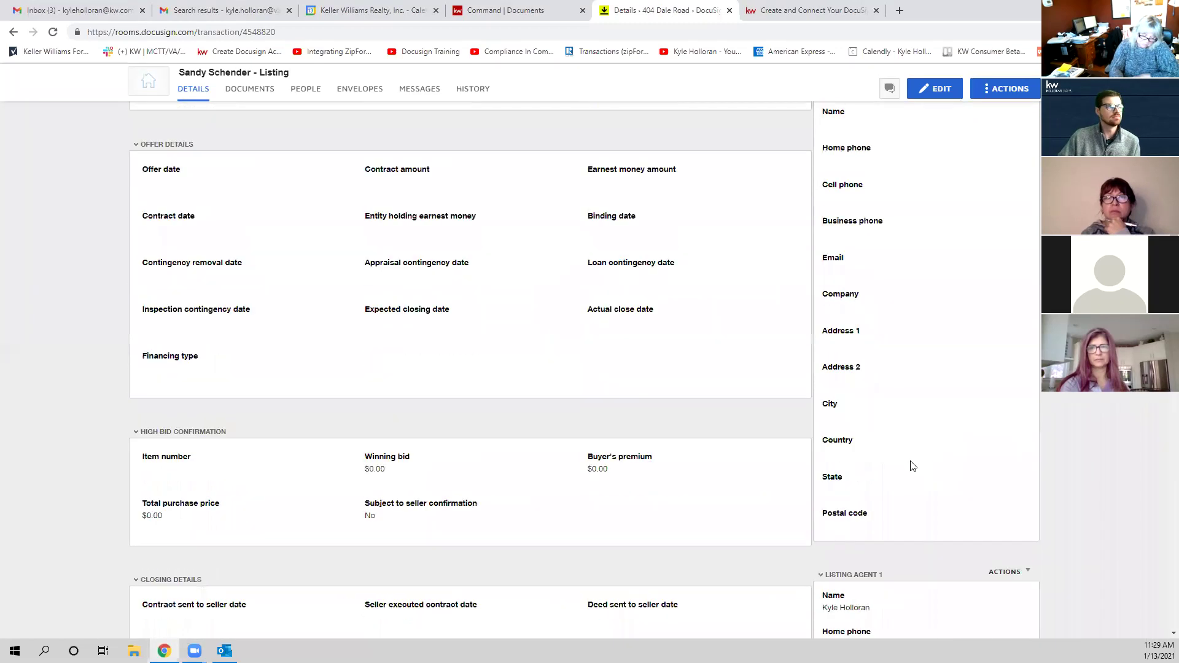
{"action": "scroll", "coordinate": [917, 471], "scroll_direction": "up", "scroll_amount": 6}
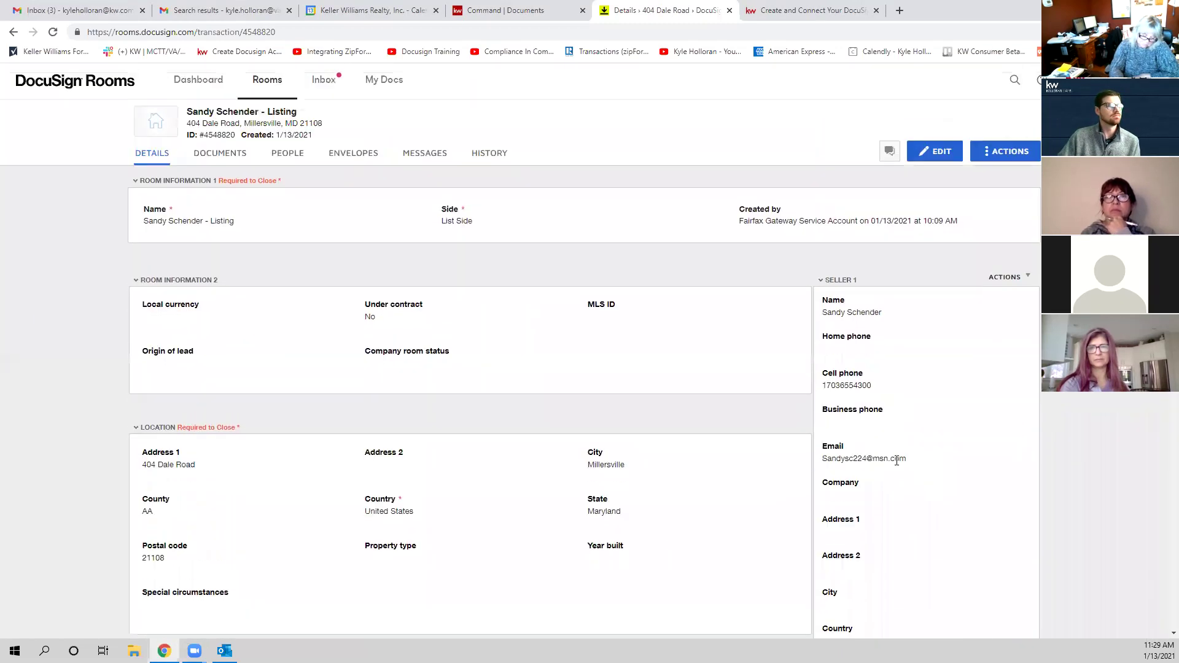
Step: Back on Documents, select Exclusive Right to Sell - K1336, the DPOR disclosure and K1297 forms
{"action": "left_click", "coordinate": [234, 160]}
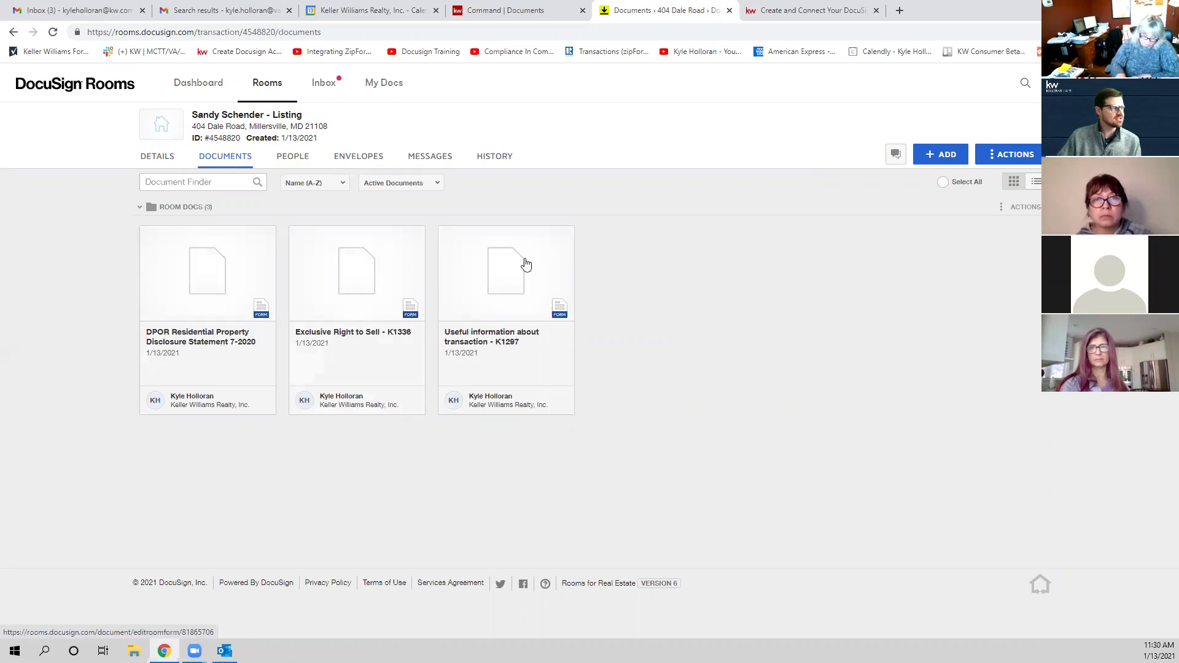
{"action": "left_click", "coordinate": [297, 236]}
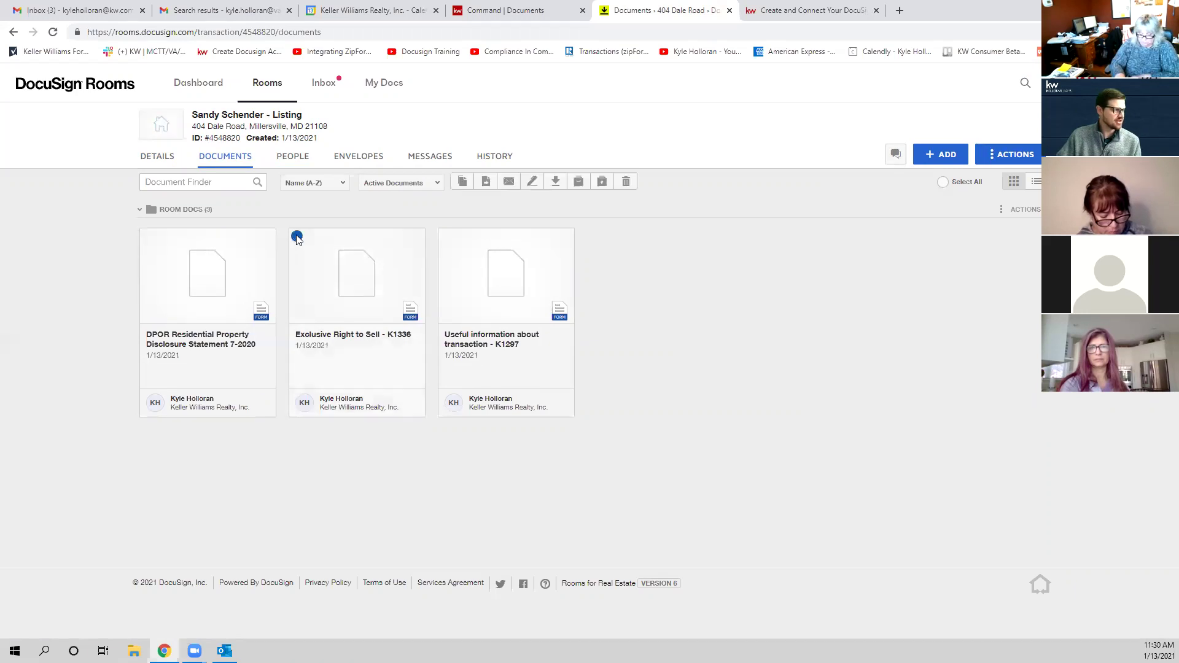
{"action": "left_click", "coordinate": [147, 237]}
{"action": "left_click", "coordinate": [446, 238]}
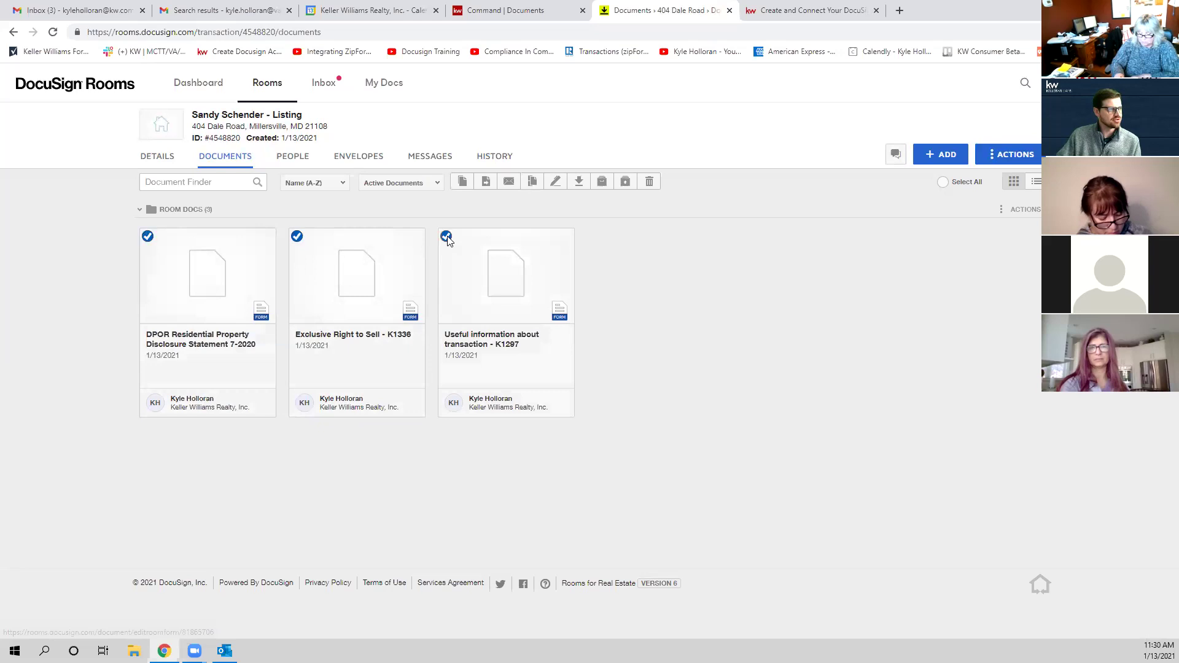
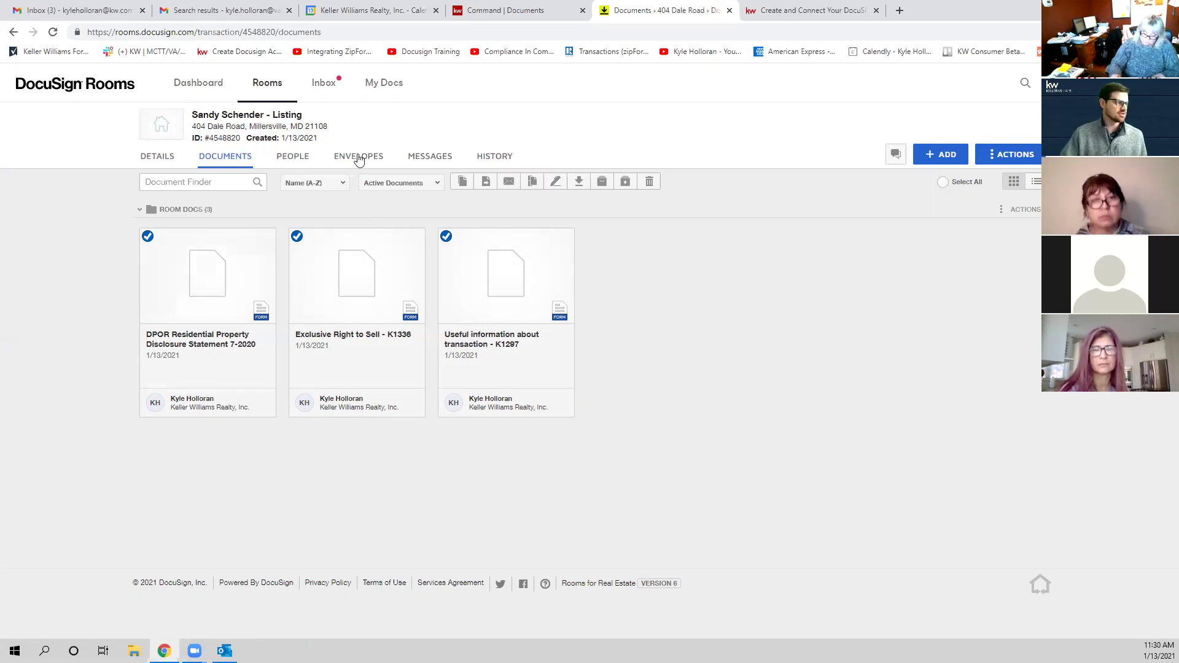
Step: Create the 'Please DocuSign' envelope holding all three room documents
{"action": "left_click", "coordinate": [555, 184]}
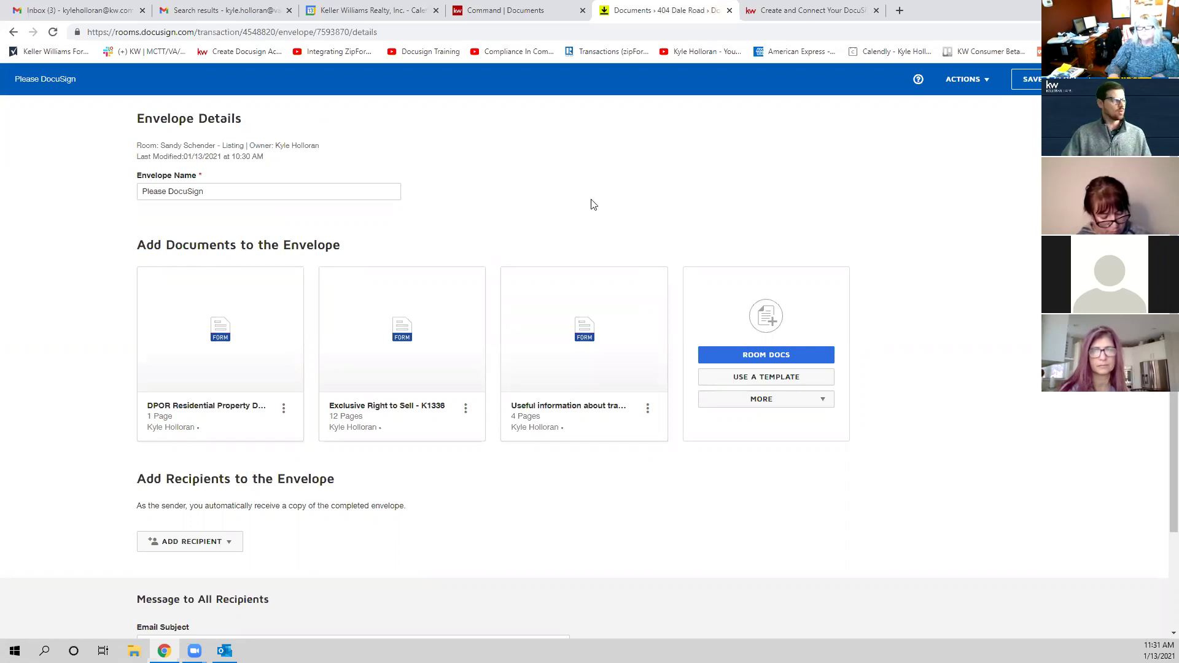
Step: Rename the envelope to the seller's name followed by '- Listing Paperwork'
{"action": "triple_click", "coordinate": [228, 192]}
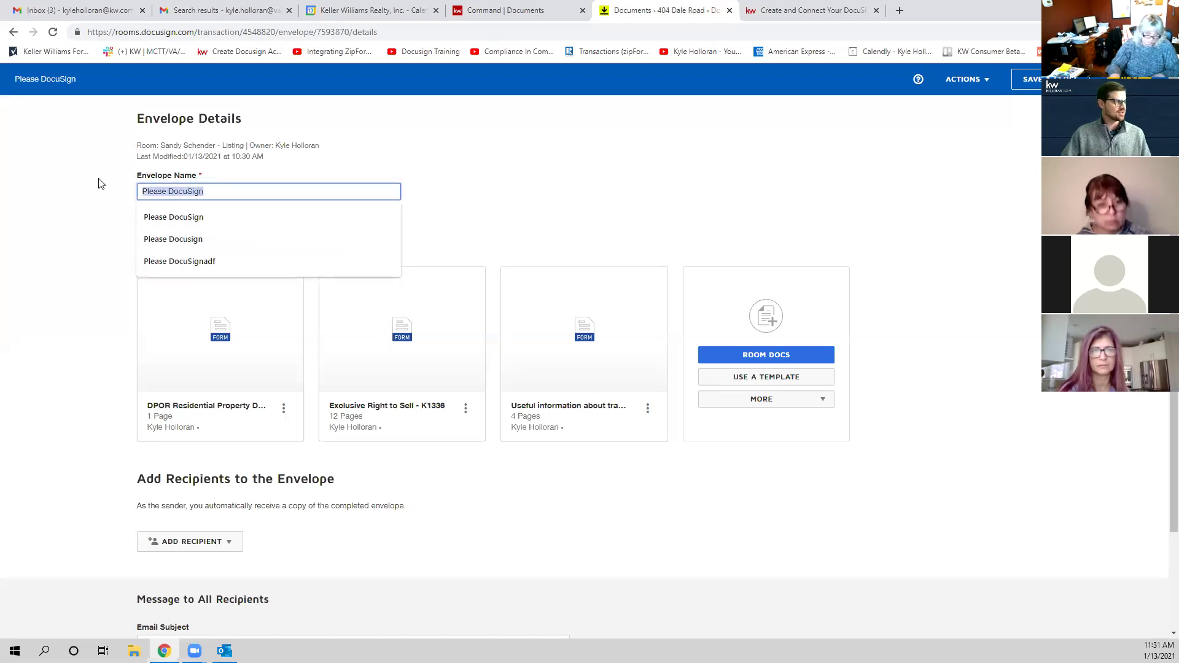
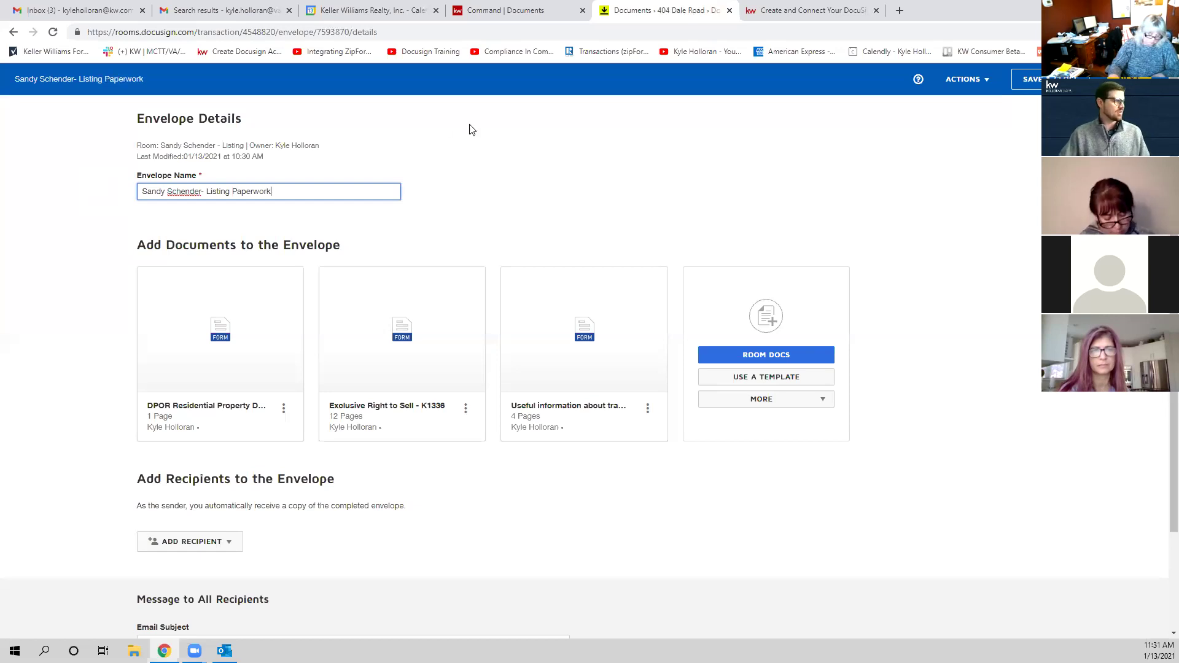
{"action": "left_click", "coordinate": [471, 130]}
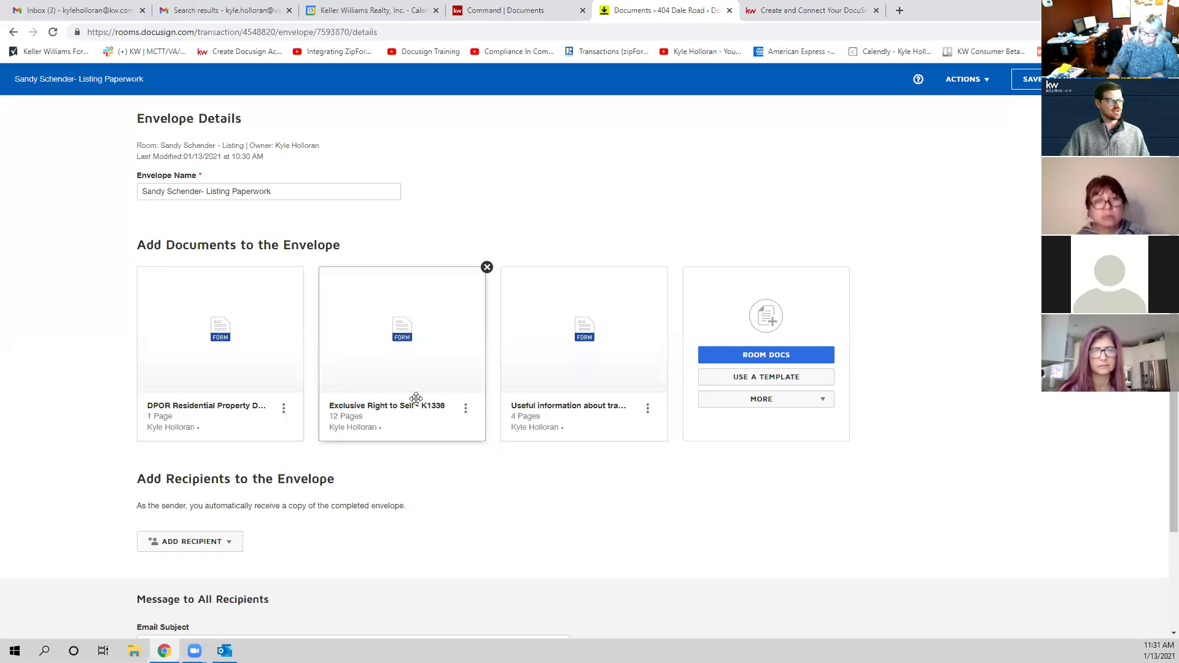
Step: Move Exclusive Right to Sell - K1336 to first position and show the add-recipient options
{"action": "left_click_drag", "start_coordinate": [408, 400], "coordinate": [221, 400]}
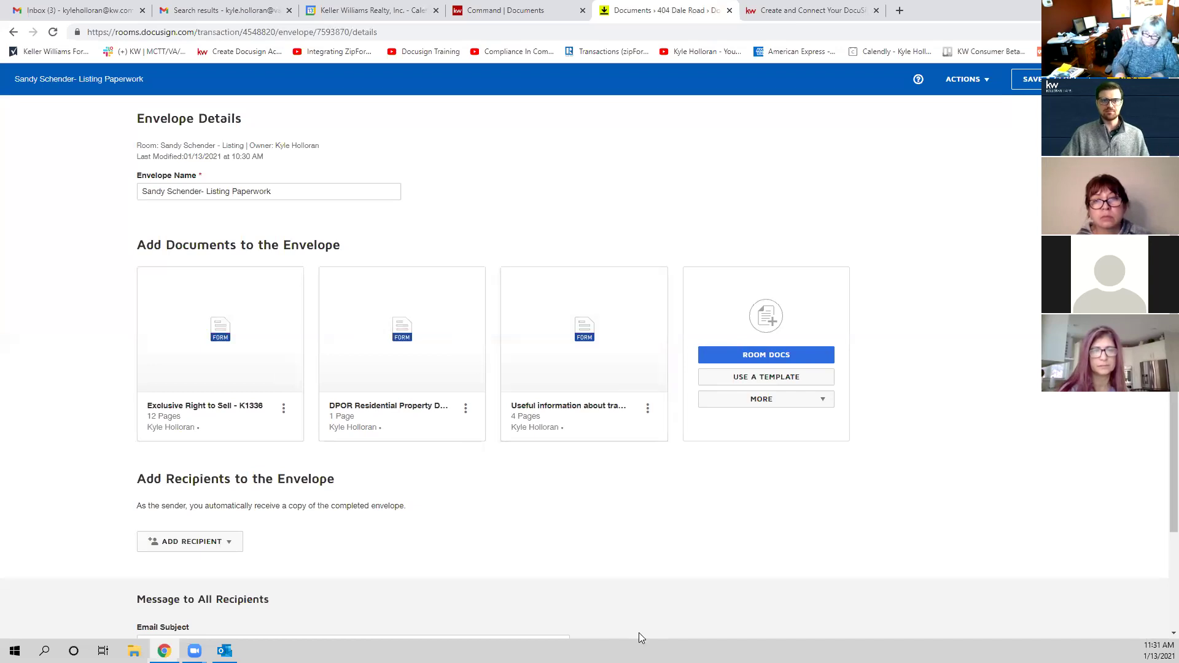
{"action": "scroll", "coordinate": [643, 627], "scroll_direction": "down", "scroll_amount": 2}
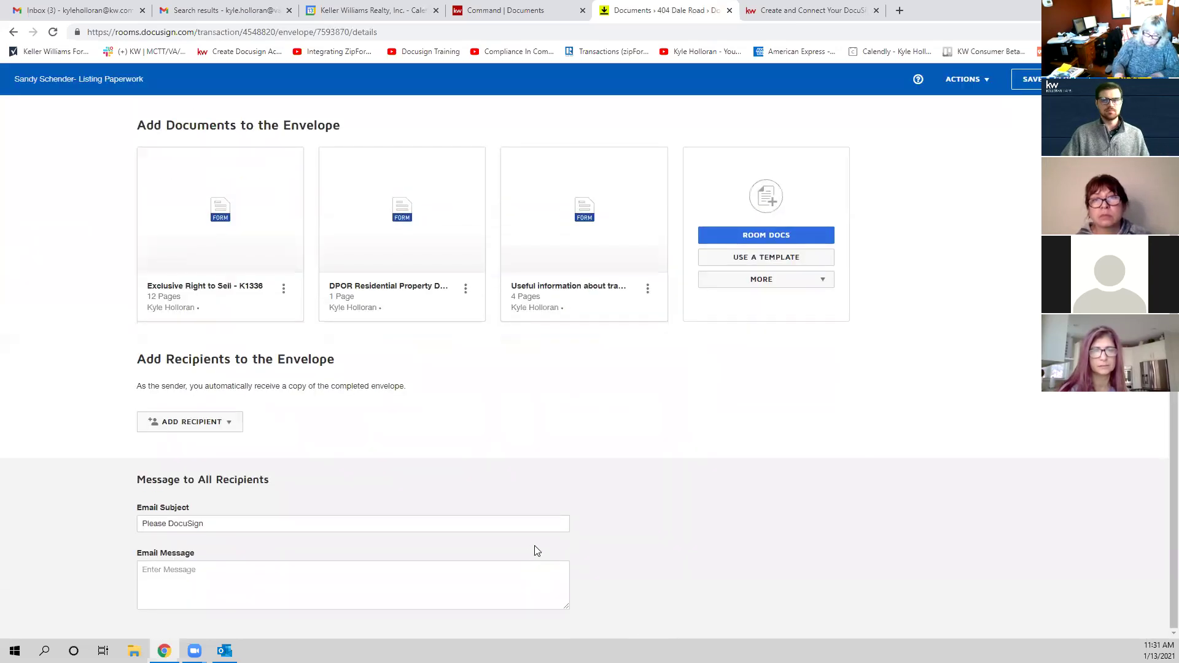
{"action": "scroll", "coordinate": [544, 541], "scroll_direction": "up", "scroll_amount": 2}
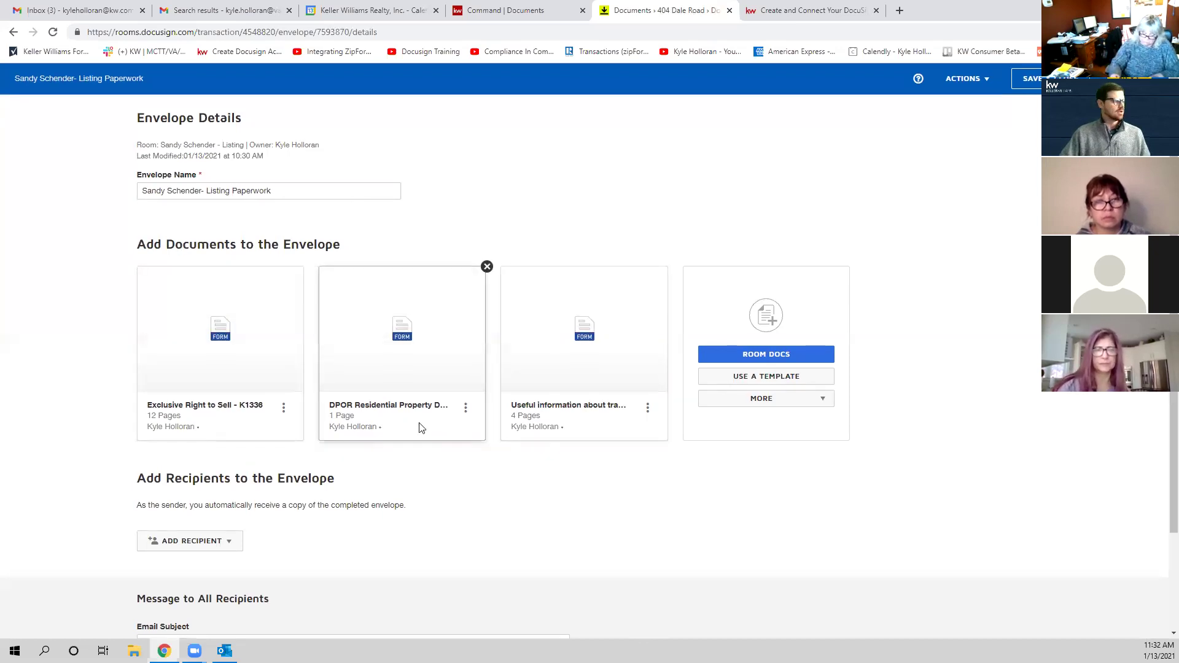
{"action": "scroll", "coordinate": [420, 428], "scroll_direction": "down", "scroll_amount": 2}
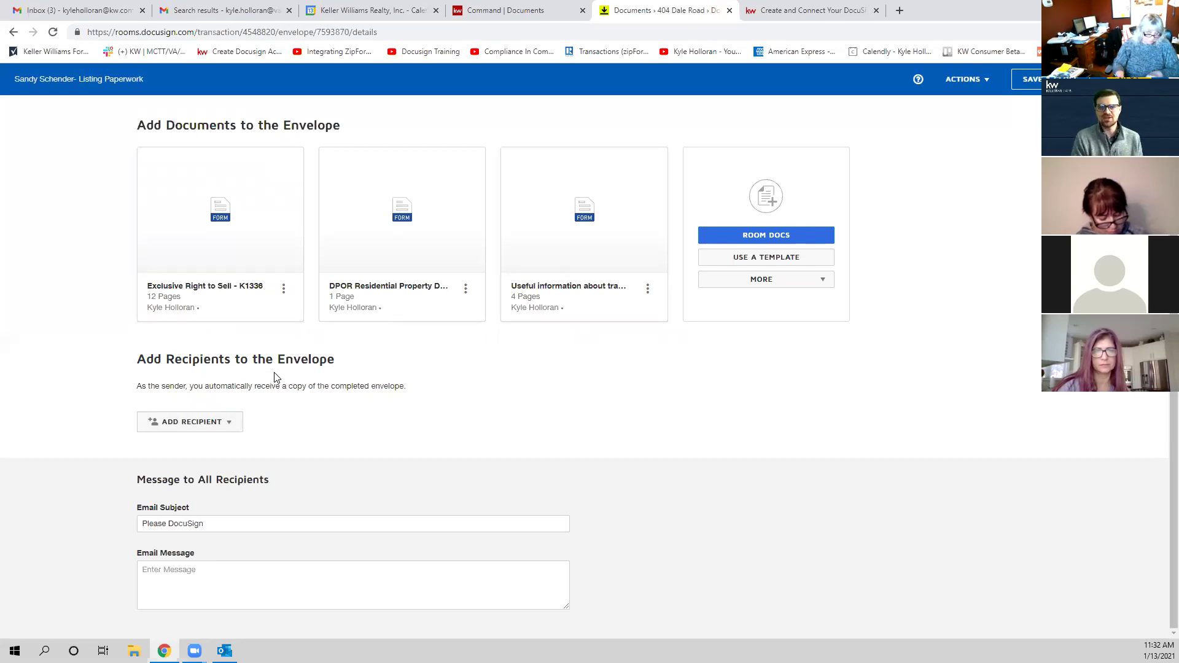
{"action": "left_click", "coordinate": [193, 424]}
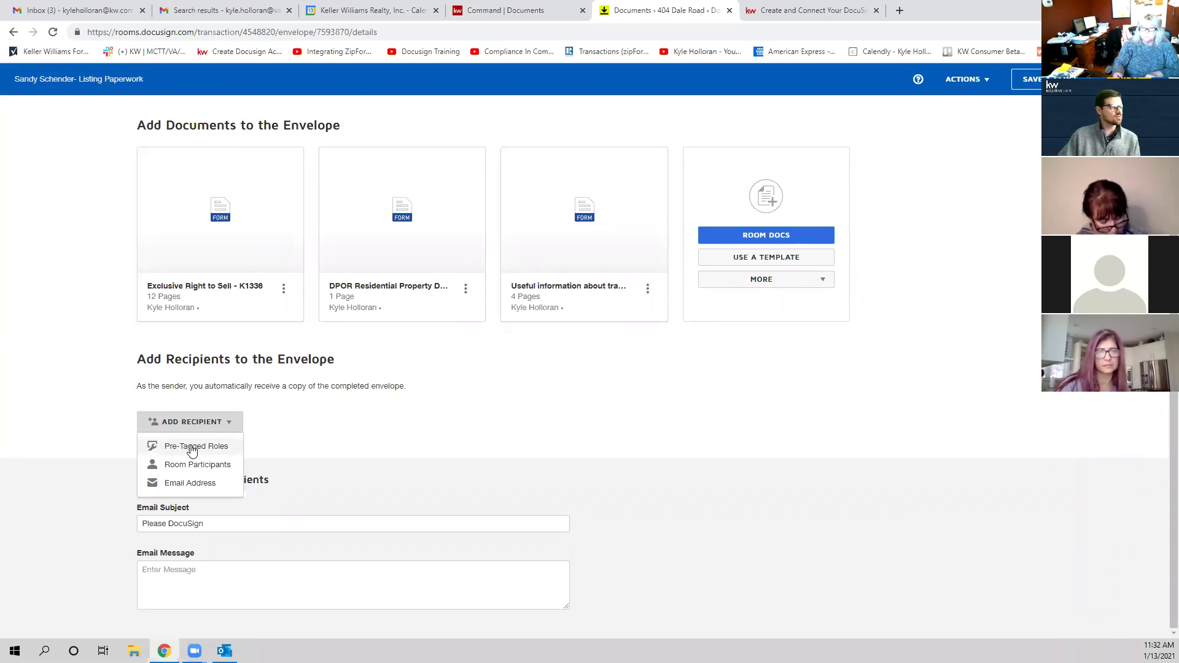
Step: In Pre-Tagged Roles, tick Seller One with the seller as recipient, and tick Listing Broker
{"action": "left_click", "coordinate": [194, 447]}
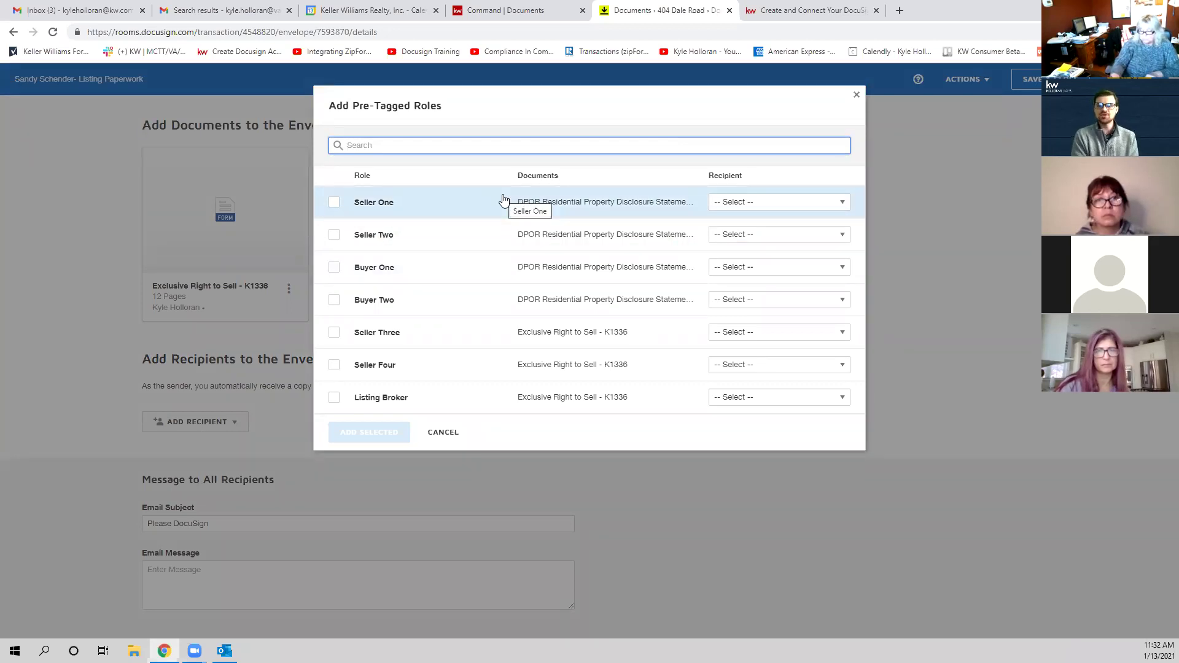
{"action": "left_click", "coordinate": [334, 203]}
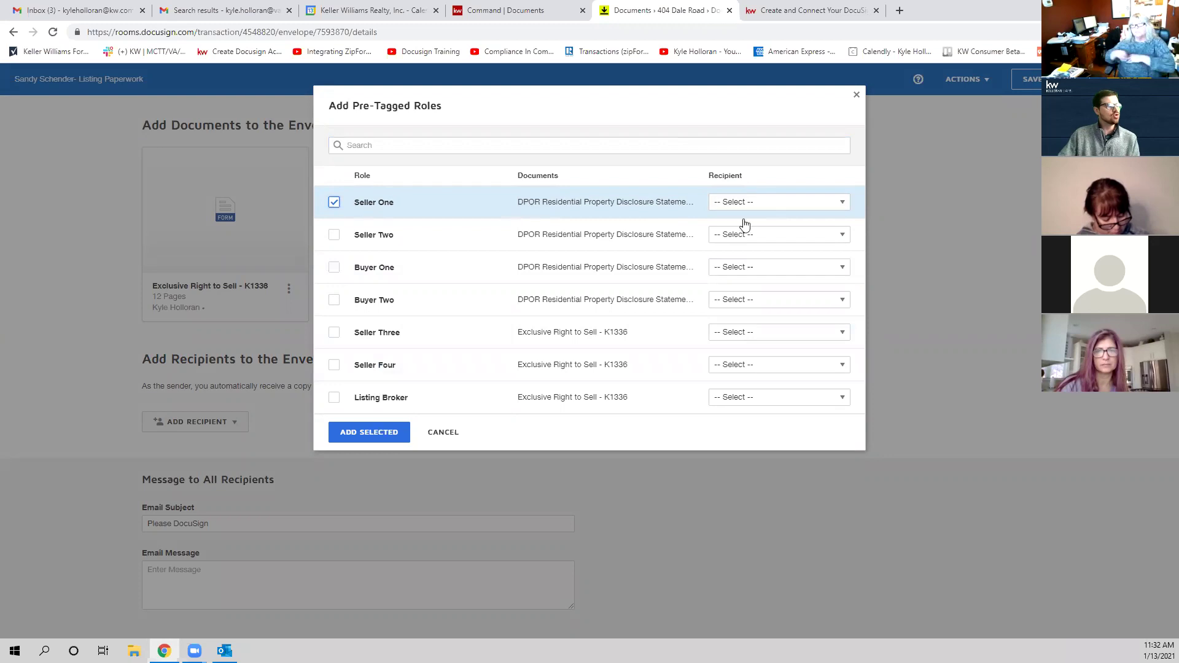
{"action": "left_click", "coordinate": [809, 203]}
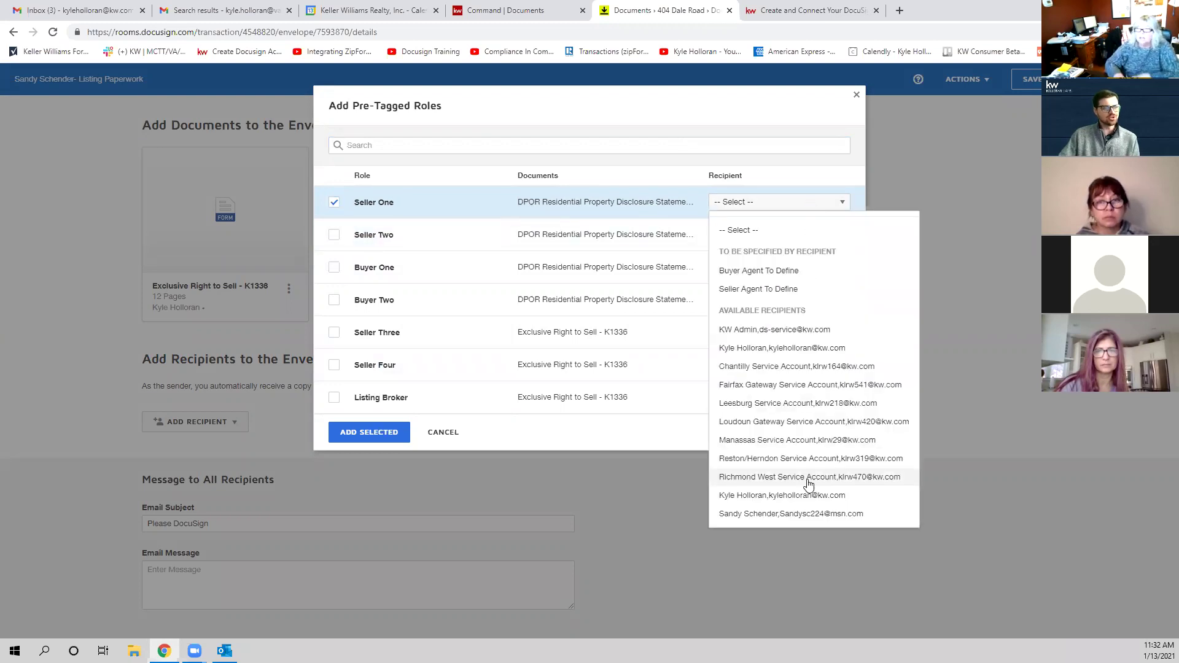
{"action": "left_click", "coordinate": [811, 515]}
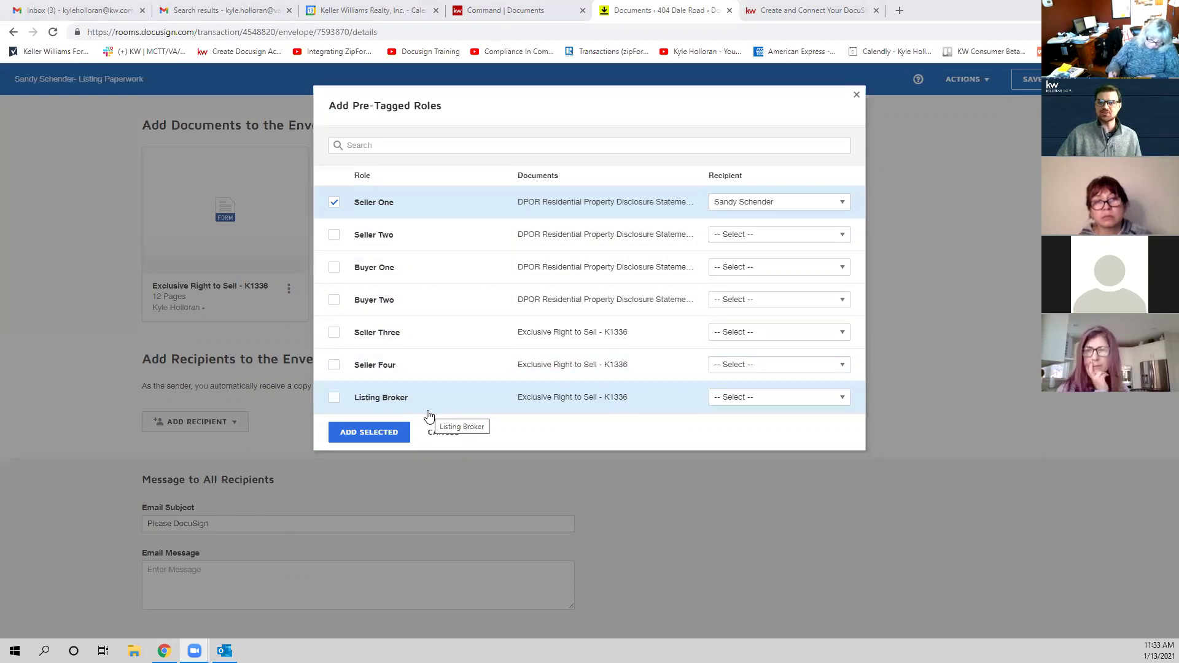
{"action": "left_click", "coordinate": [334, 398]}
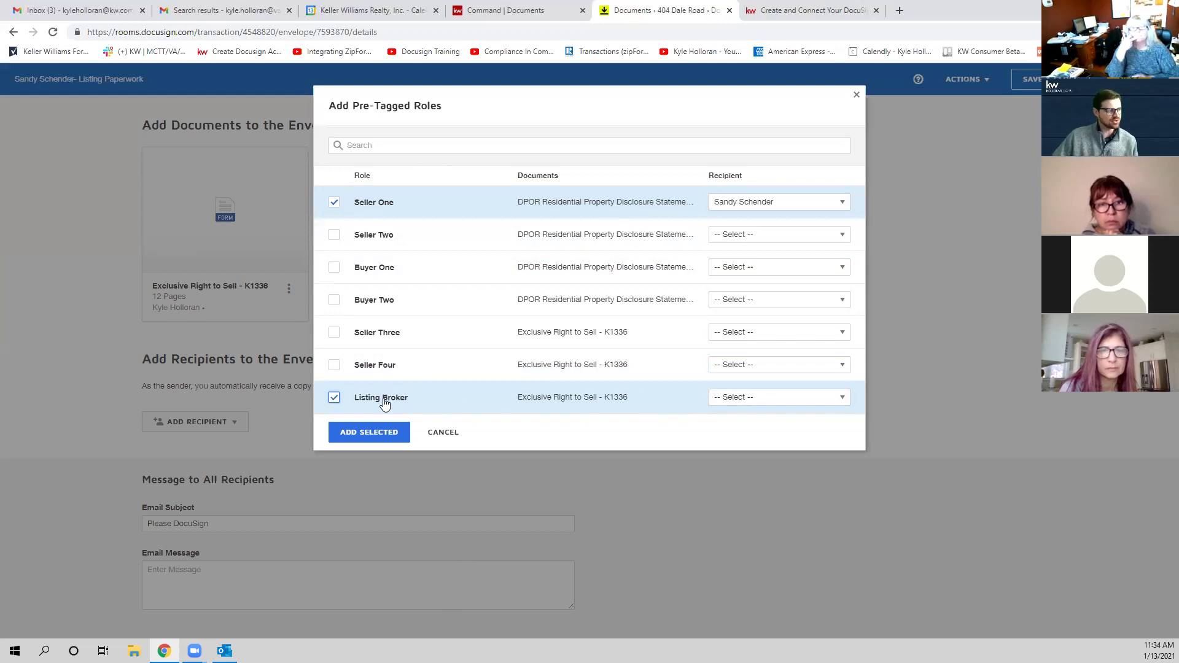
Step: Assign the agent to Listing Broker and add both roles to the envelope as signers
{"action": "left_click", "coordinate": [798, 398]}
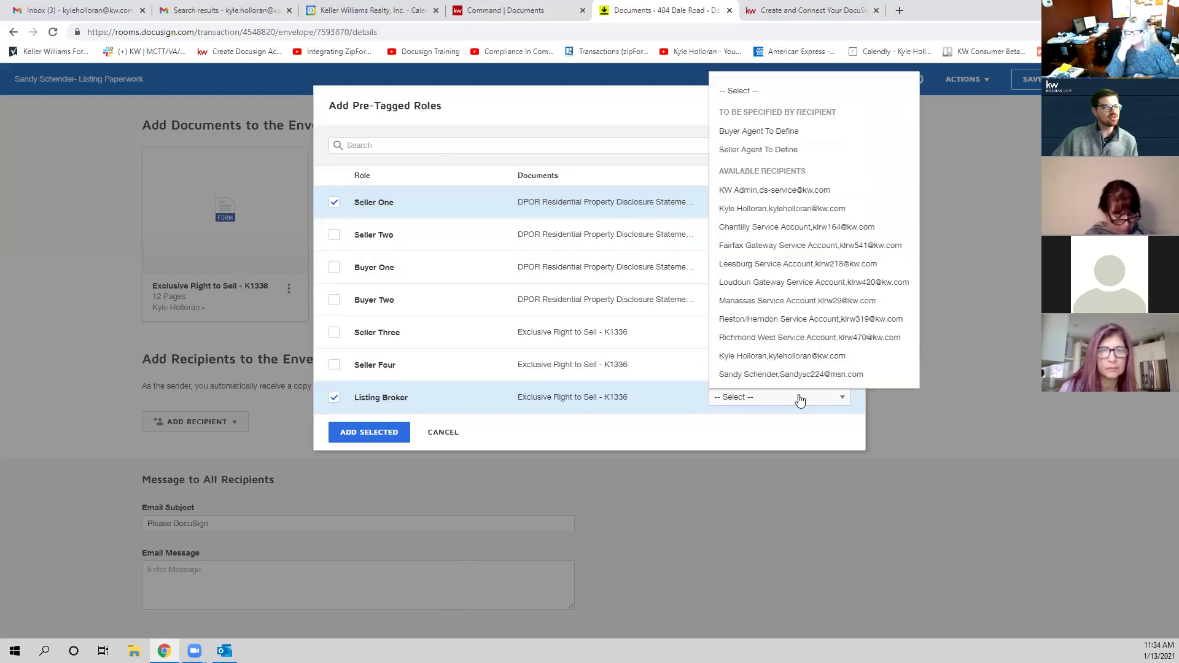
{"action": "left_click", "coordinate": [787, 211]}
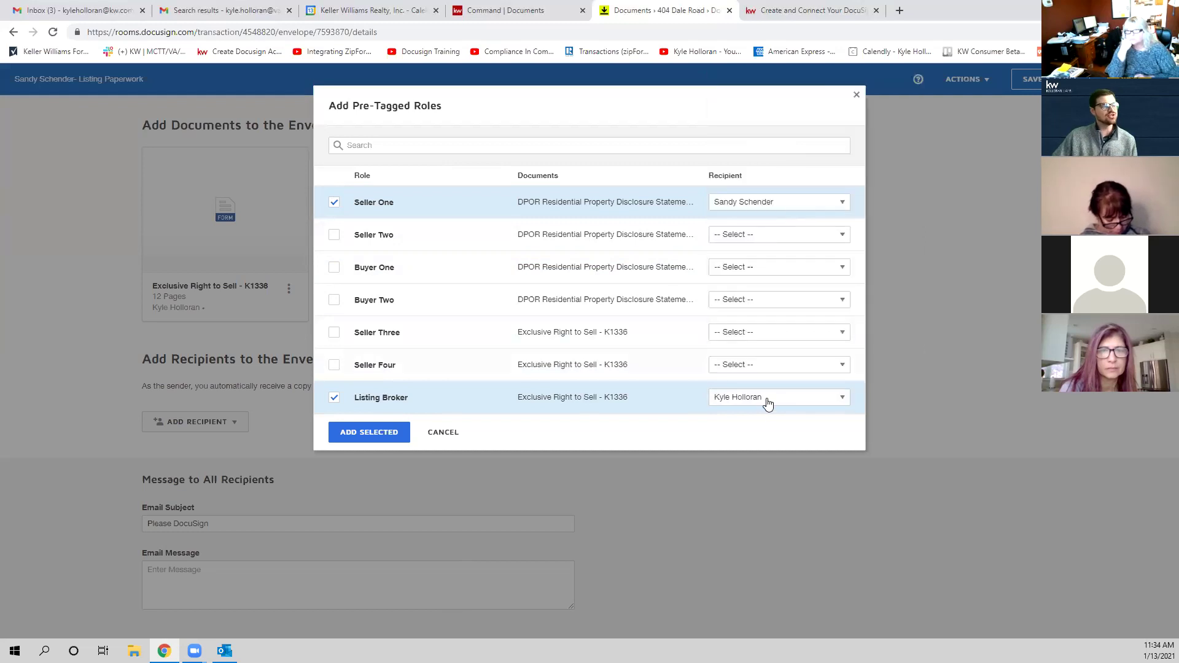
{"action": "left_click", "coordinate": [369, 432]}
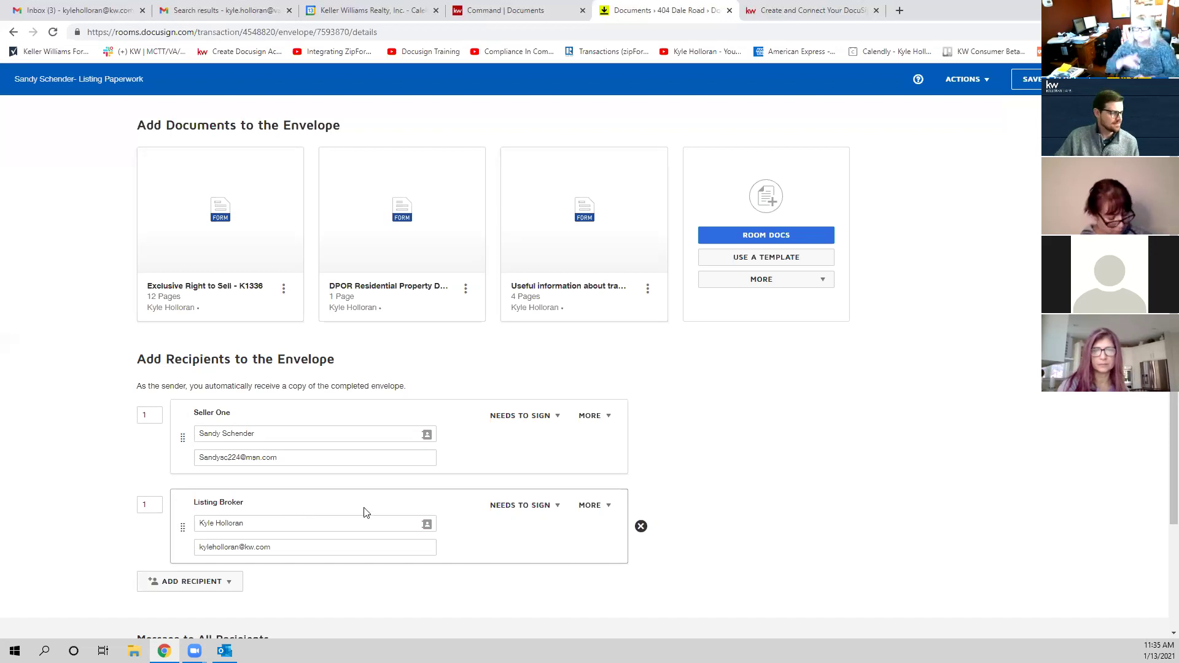
{"action": "scroll", "coordinate": [663, 540], "scroll_direction": "down", "scroll_amount": 3}
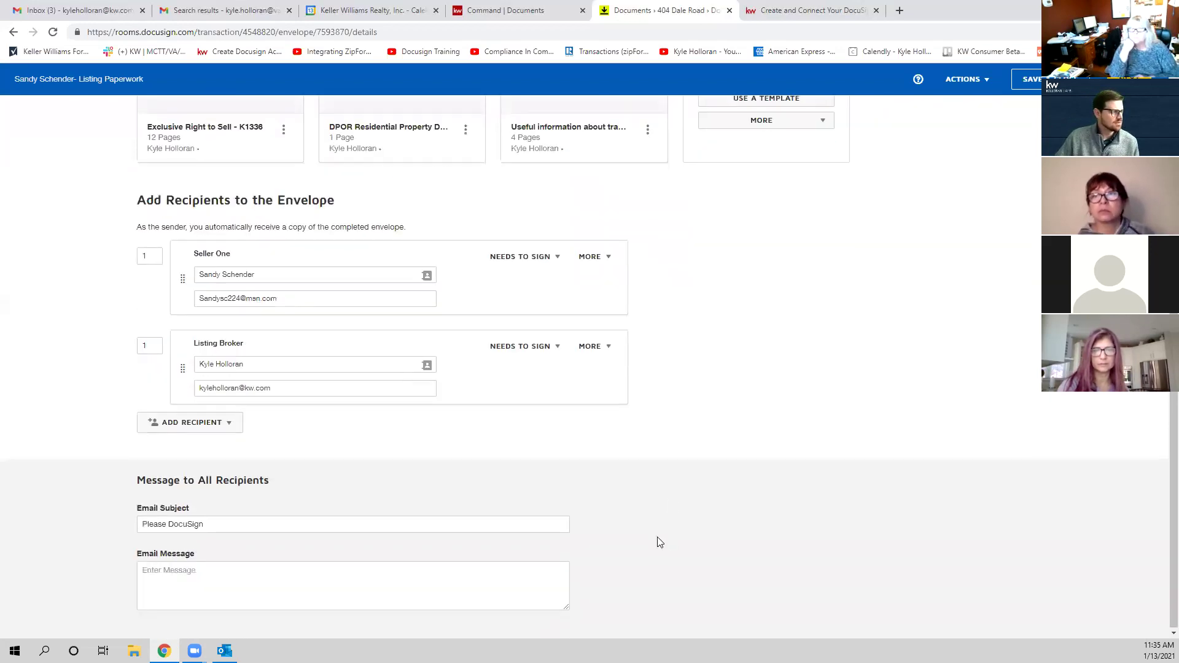
{"action": "mouse_move", "coordinate": [306, 337]}
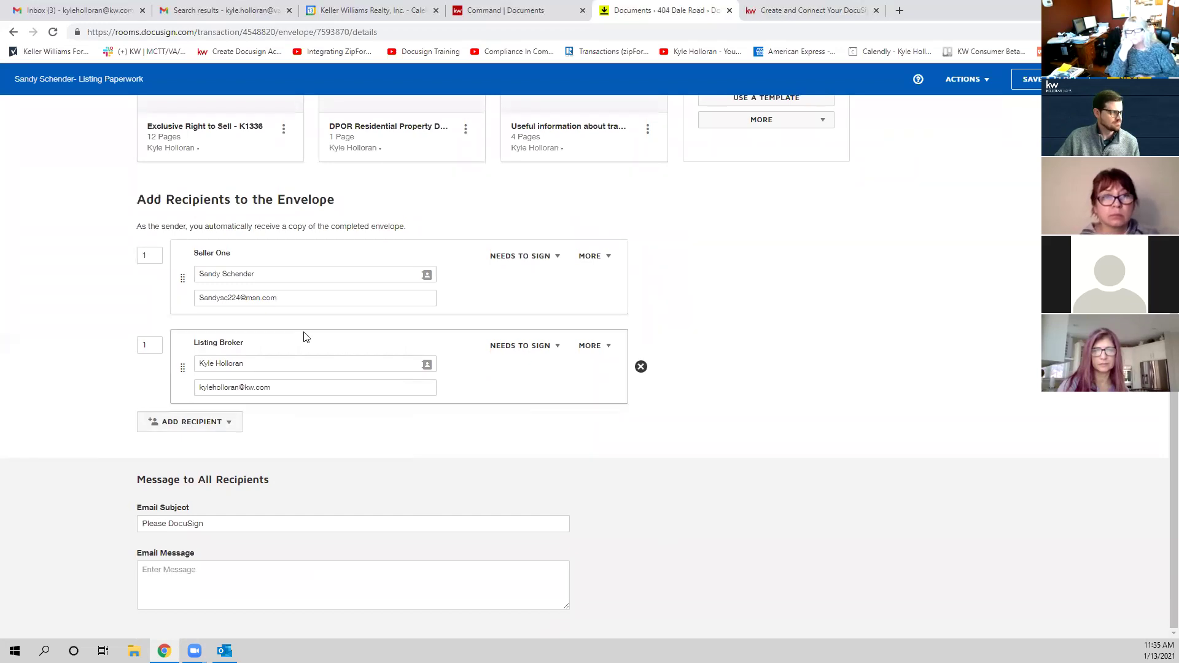
{"action": "scroll", "coordinate": [298, 342], "scroll_direction": "up", "scroll_amount": 2}
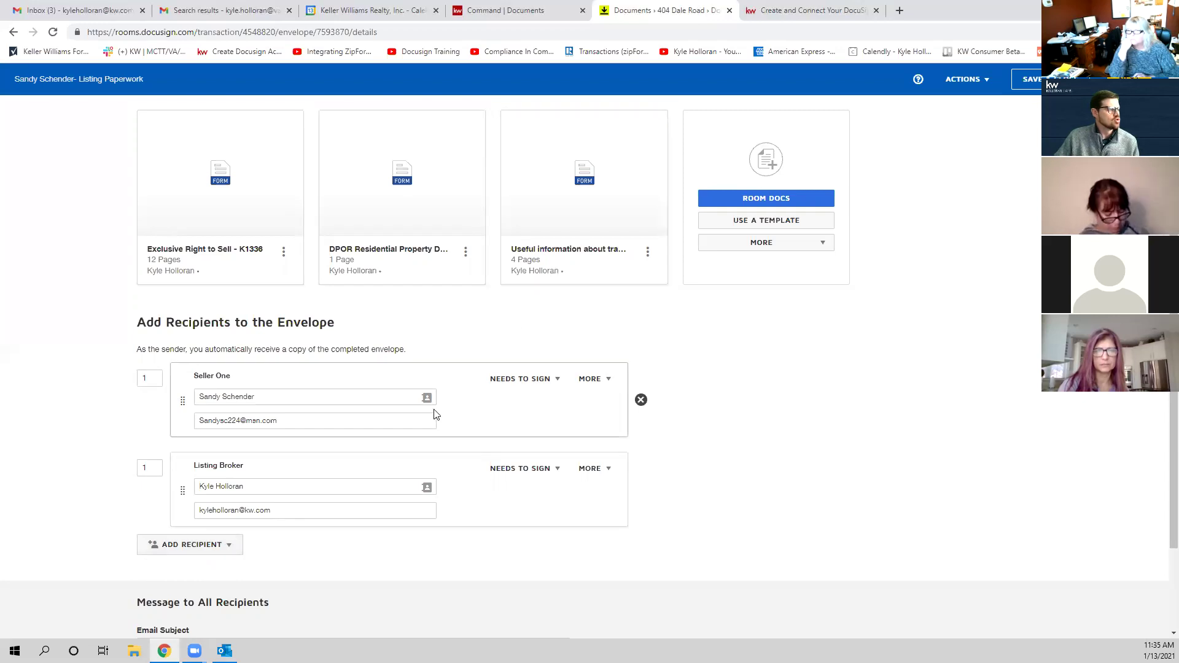
Step: Delete the Seller One and Listing Broker recipients, confirming each removal
{"action": "left_click", "coordinate": [640, 400]}
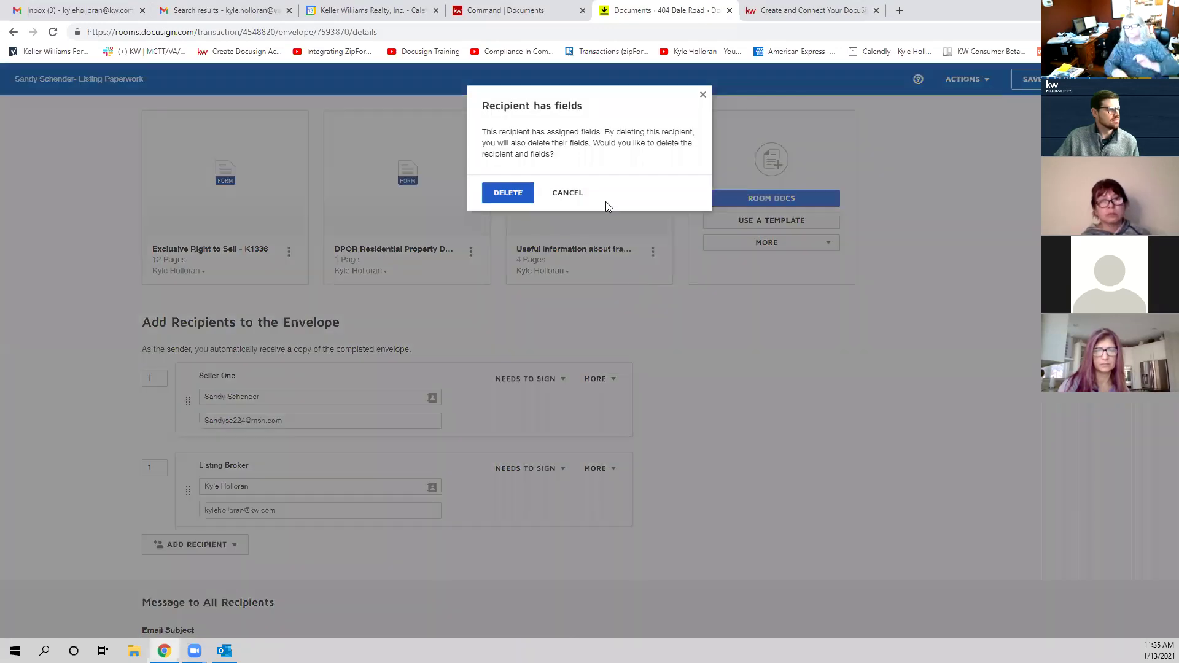
{"action": "left_click", "coordinate": [502, 192]}
{"action": "left_click", "coordinate": [641, 399]}
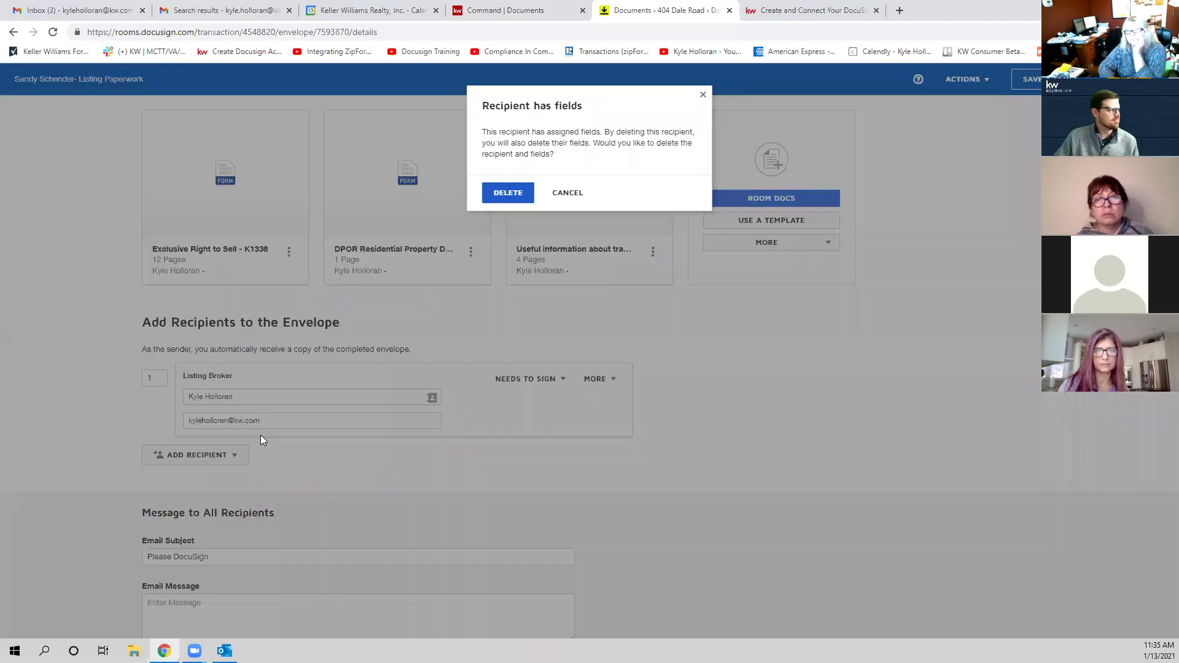
{"action": "left_click", "coordinate": [508, 192]}
Step: Re-select the Seller One and Listing Broker pre-tagged roles, then add an e-mail recipient
{"action": "left_click", "coordinate": [229, 421]}
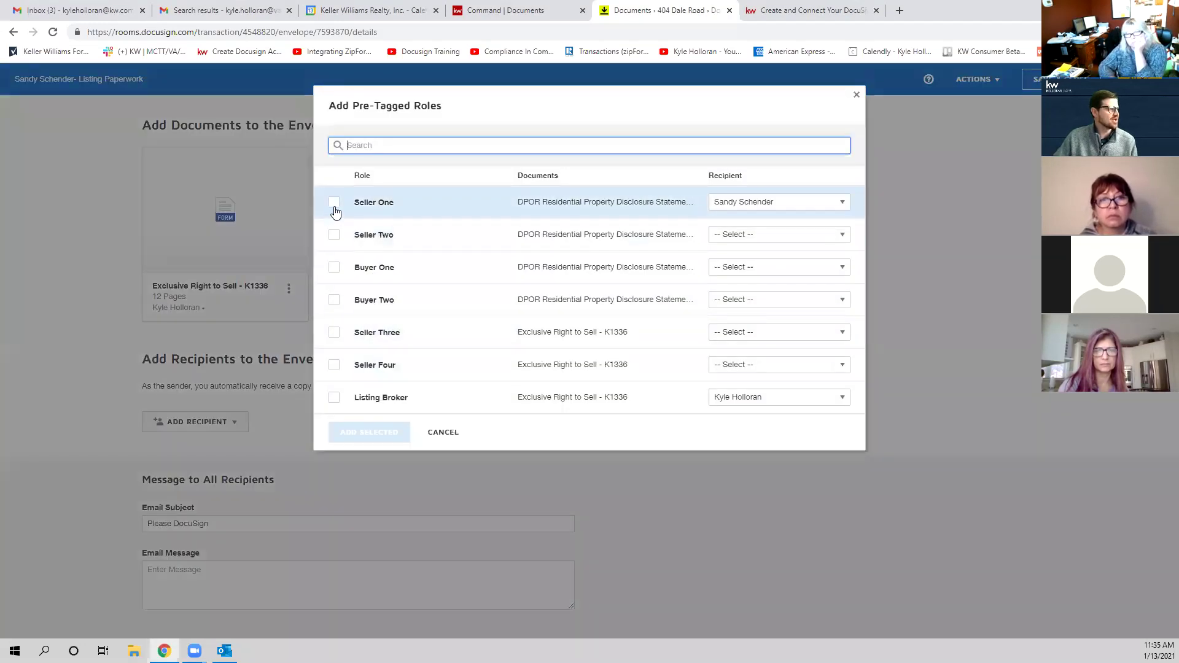
{"action": "left_click", "coordinate": [334, 202]}
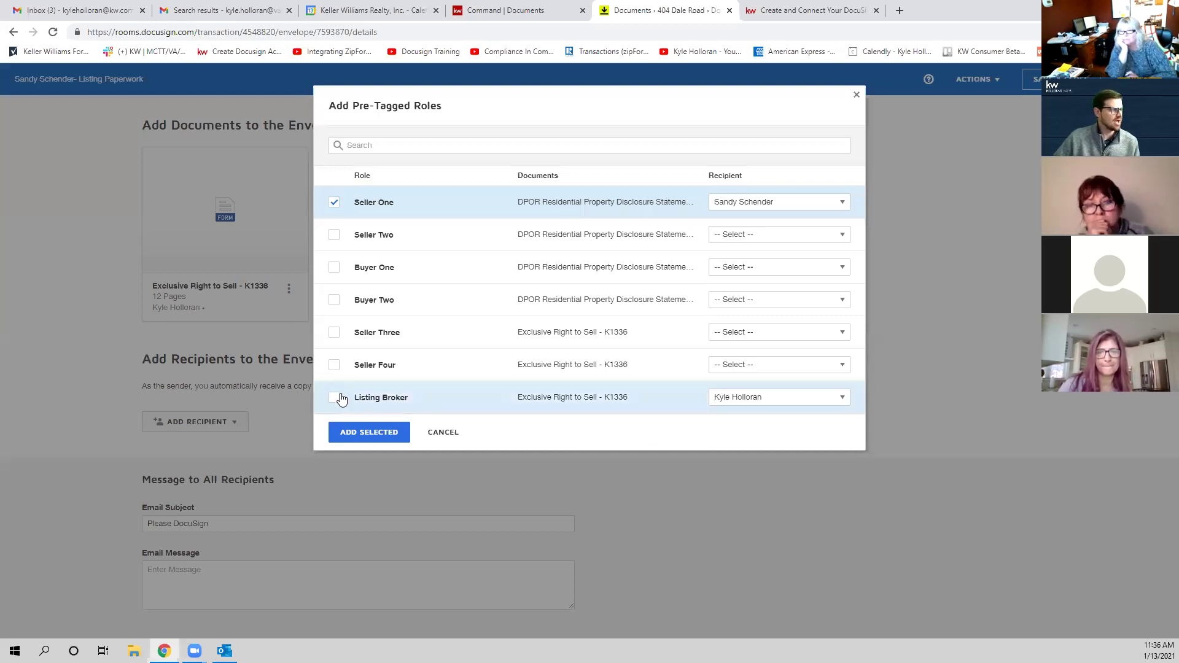
{"action": "left_click", "coordinate": [363, 431]}
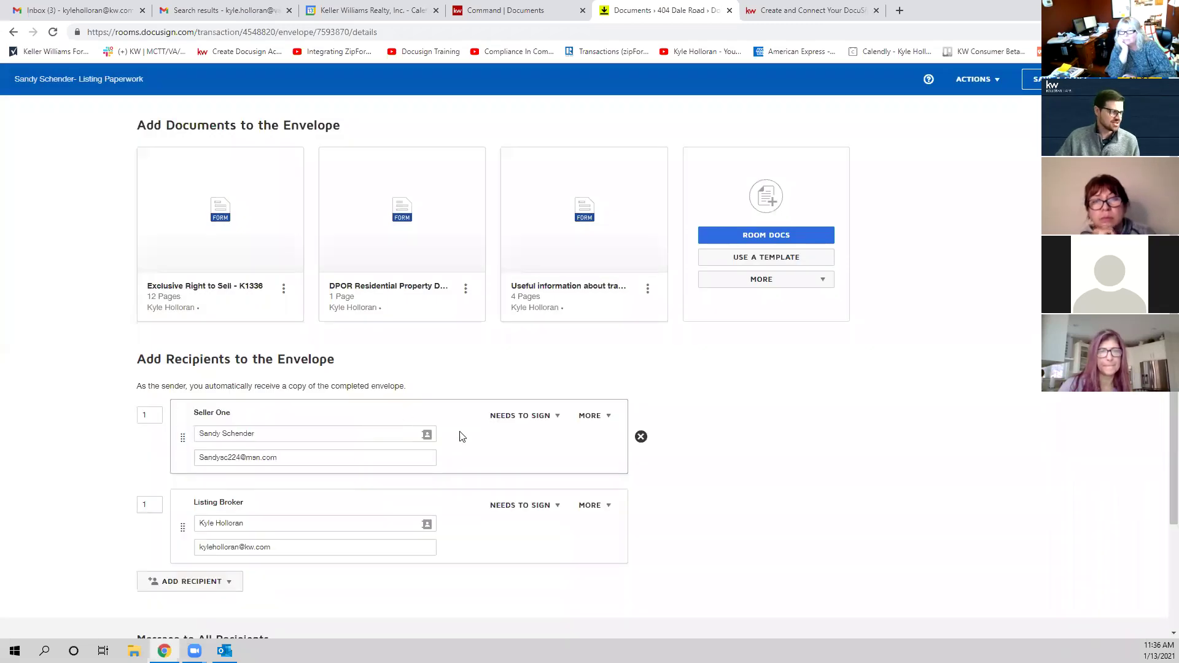
{"action": "scroll", "coordinate": [499, 455], "scroll_direction": "down", "scroll_amount": 2}
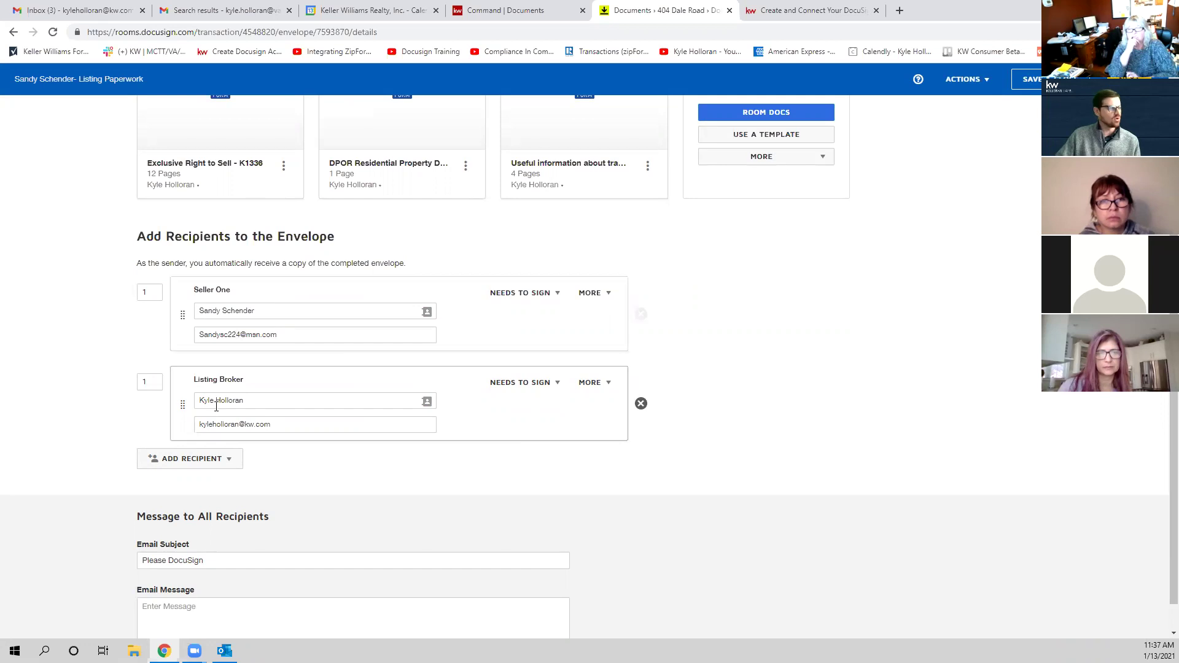
{"action": "left_click", "coordinate": [213, 463]}
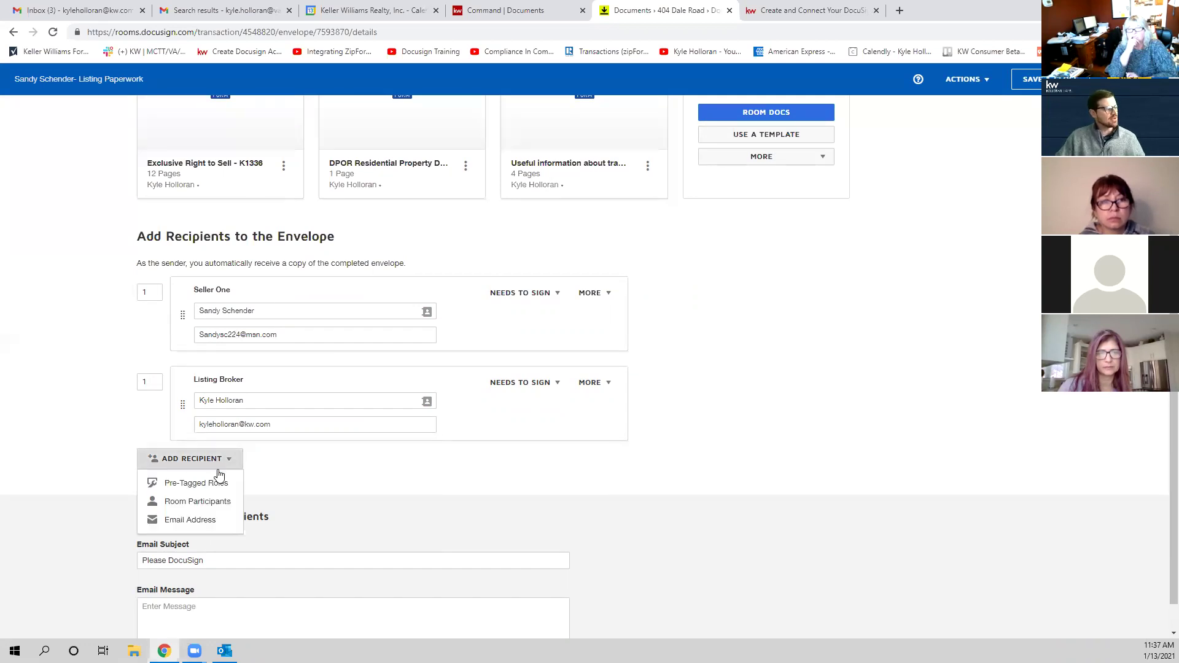
{"action": "left_click", "coordinate": [203, 522]}
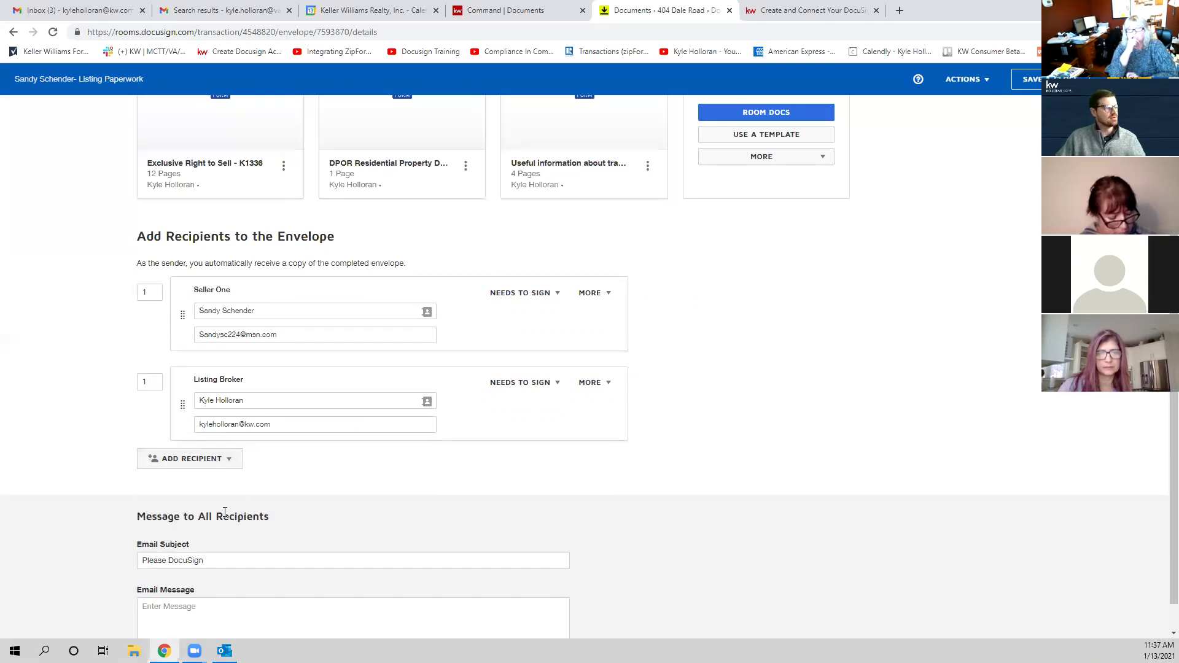
Step: Add a recipient named 'Landlord 3' with a placeholder e-mail address
{"action": "left_click", "coordinate": [284, 467]}
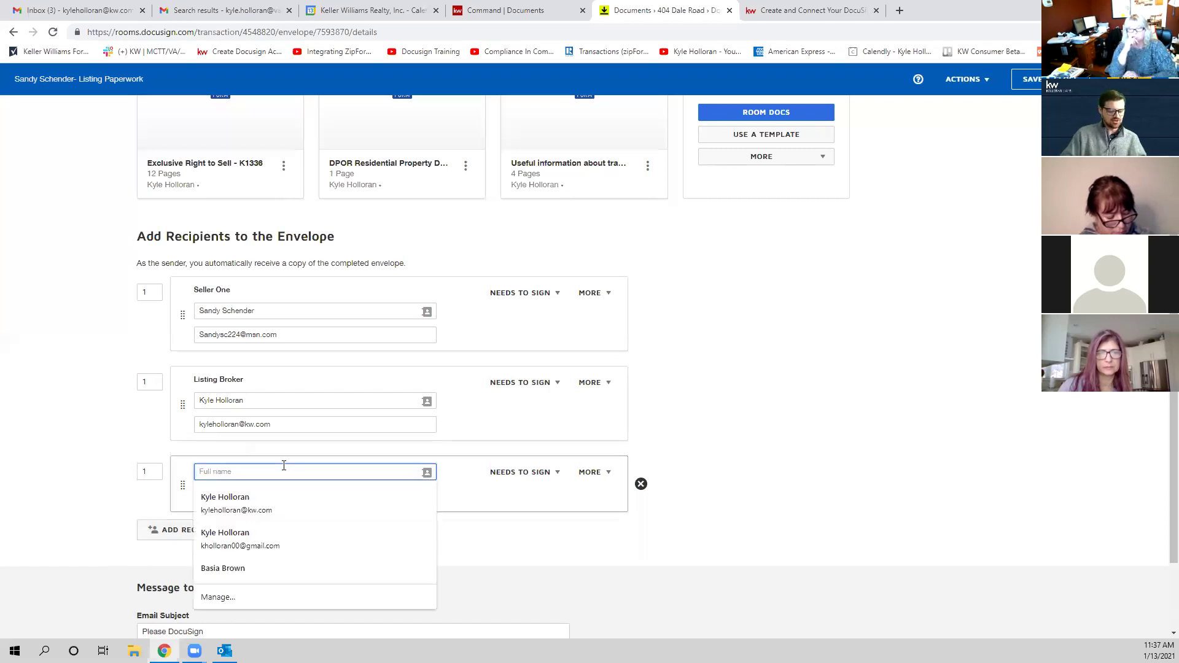
{"action": "type", "text": "Landlord 3"}
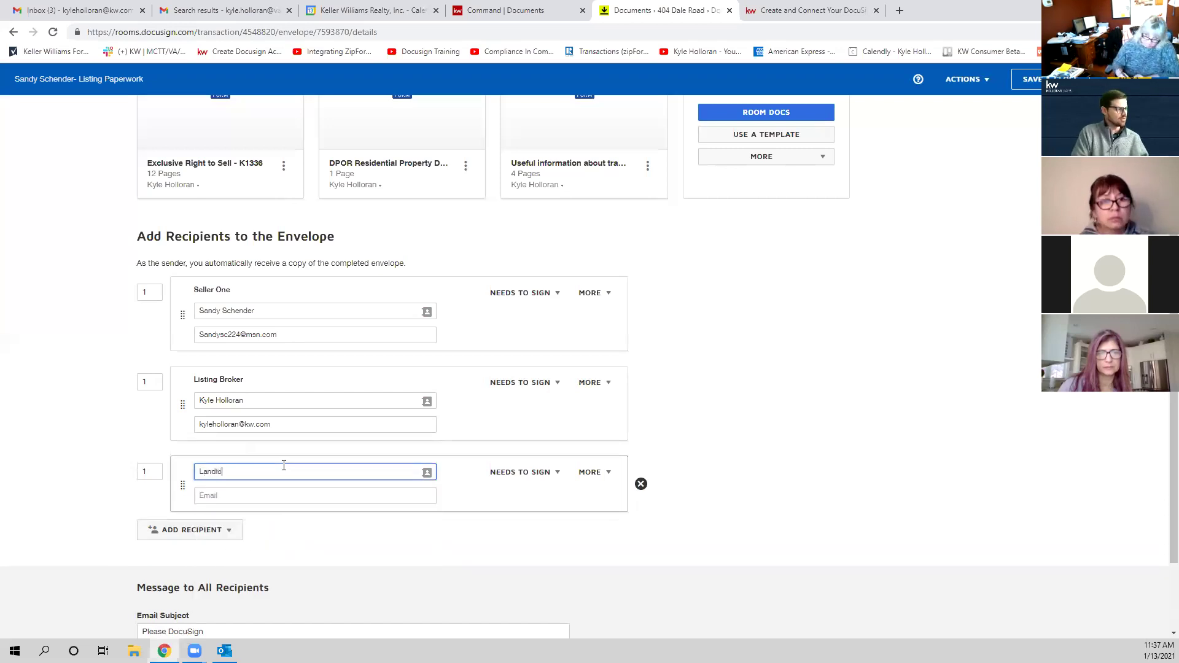
{"action": "left_click", "coordinate": [270, 495]}
{"action": "type", "text": "asdfdfasdfasdf@"}
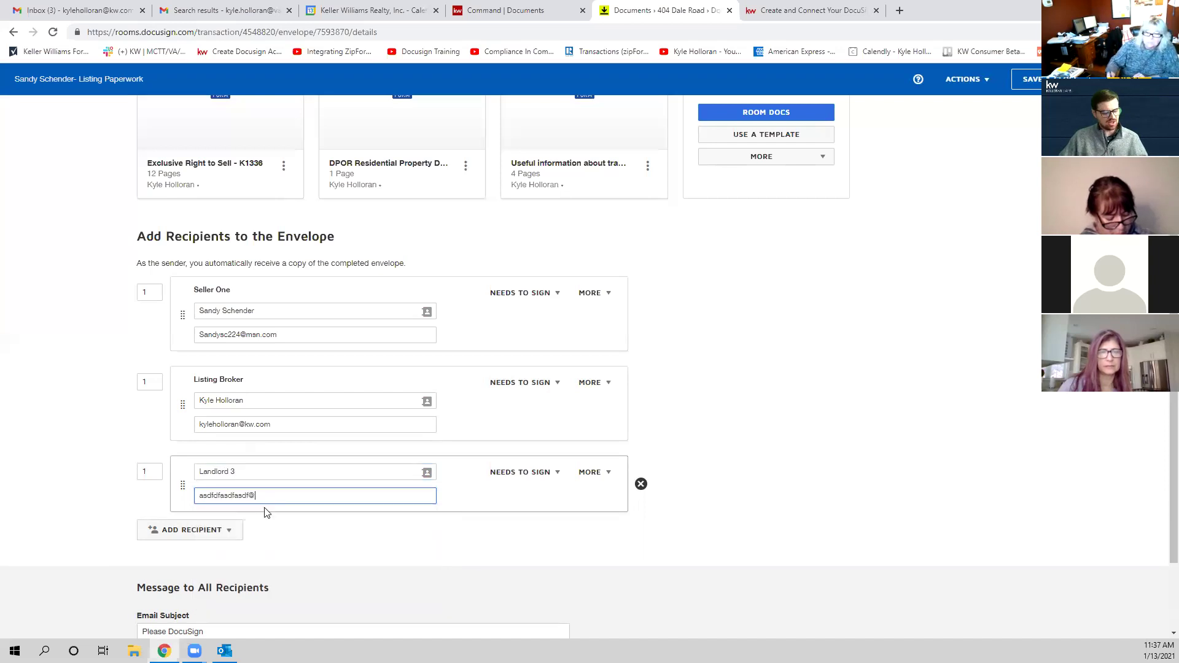
{"action": "type", "text": "adffadfads"}
Step: Add another e-mail recipient and begin naming it Landlord
{"action": "left_click", "coordinate": [200, 538]}
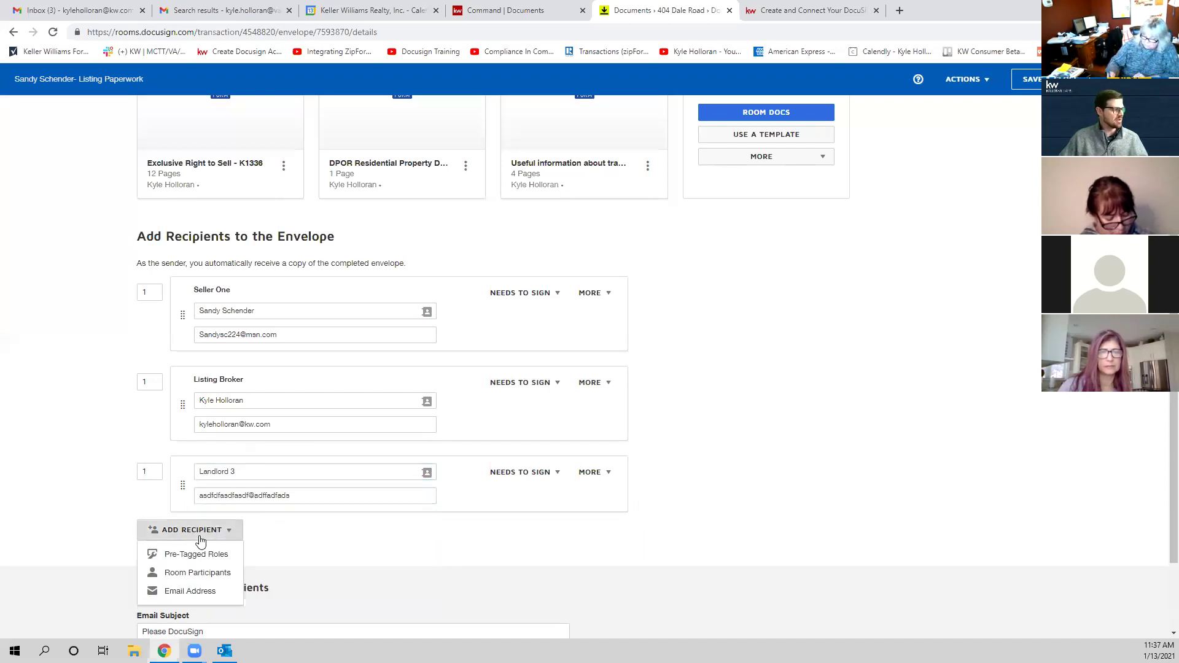
{"action": "left_click", "coordinate": [216, 590]}
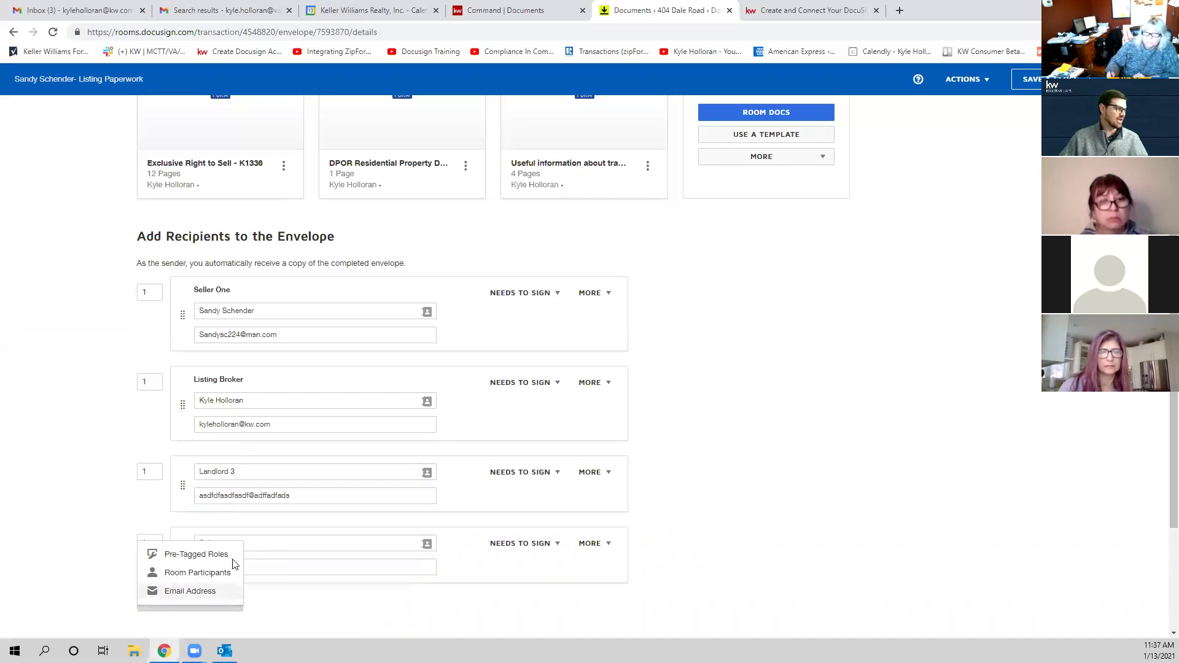
{"action": "type", "text": "Ln"}
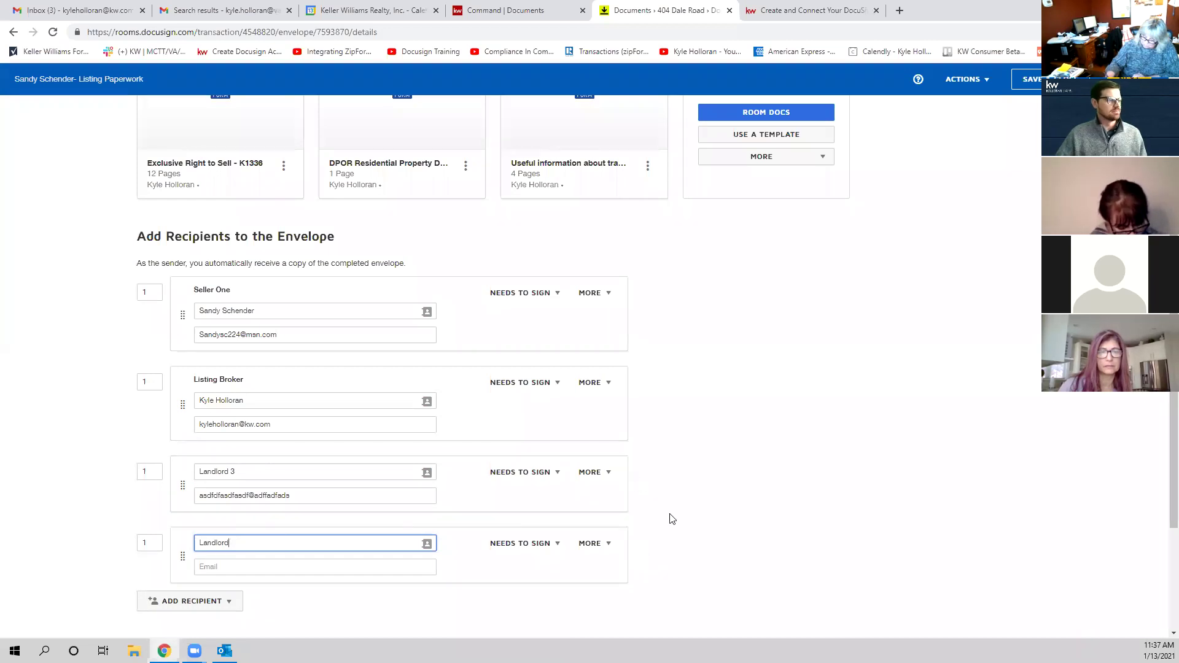
Step: Delete Landlord 3, Landlord and Listing Broker, leaving Seller One, and reopen Pre-Tagged Roles
{"action": "left_click", "coordinate": [641, 485]}
{"action": "left_click", "coordinate": [642, 485]}
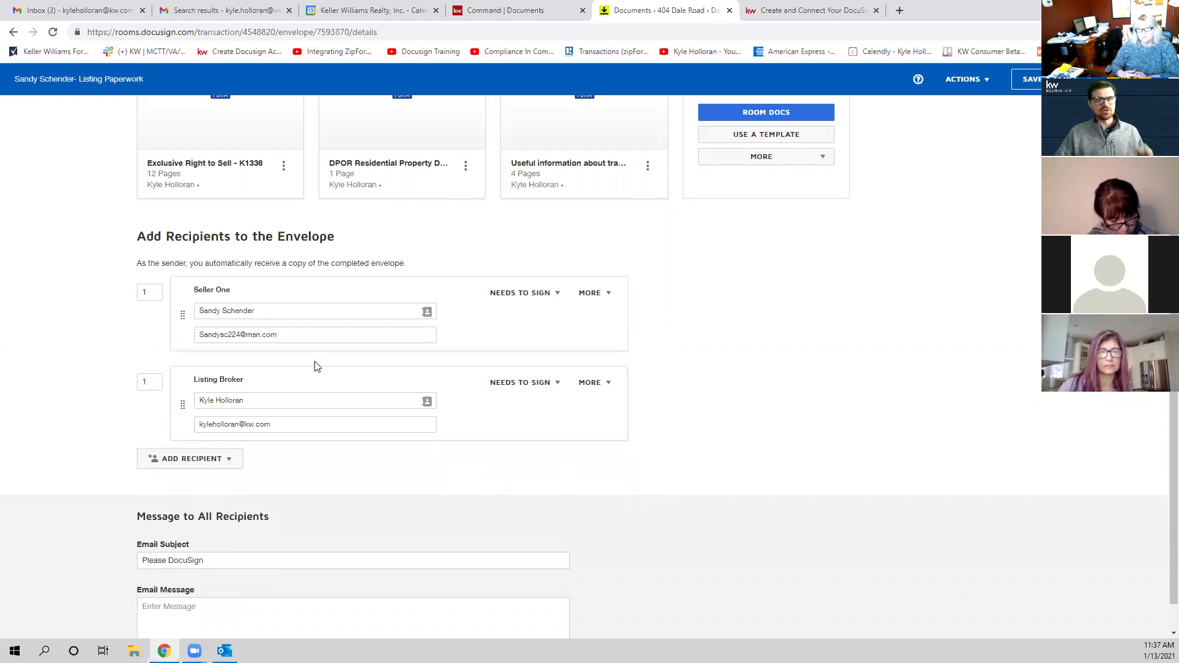
{"action": "left_click", "coordinate": [639, 404]}
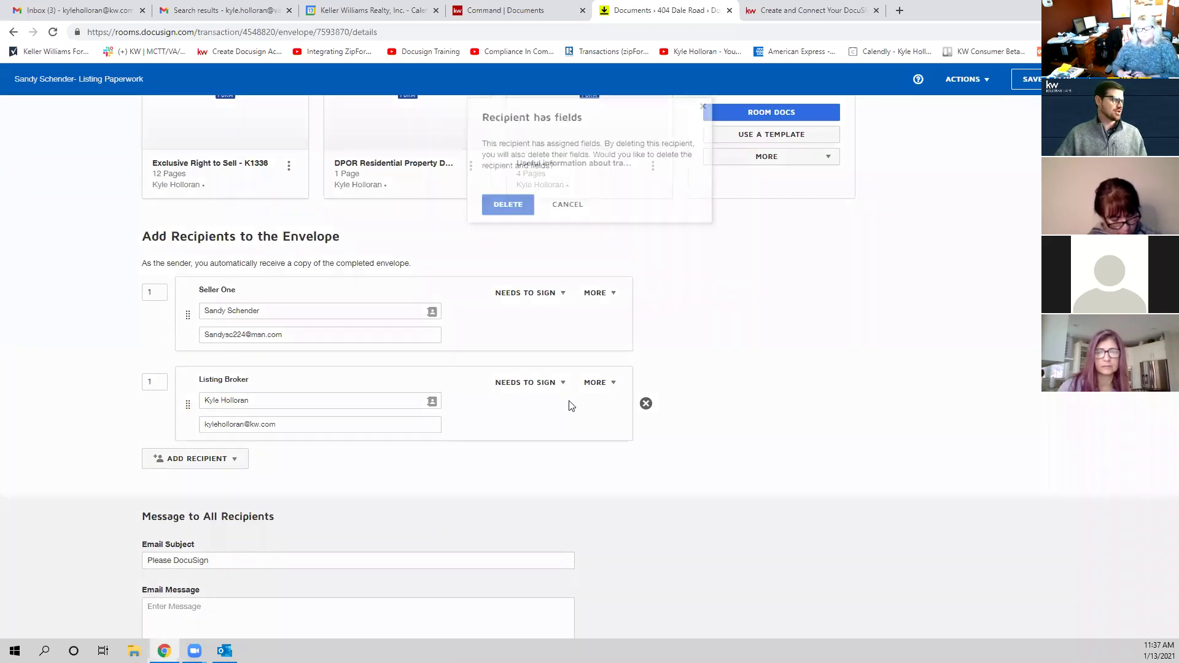
{"action": "left_click", "coordinate": [523, 194]}
{"action": "left_click", "coordinate": [228, 422]}
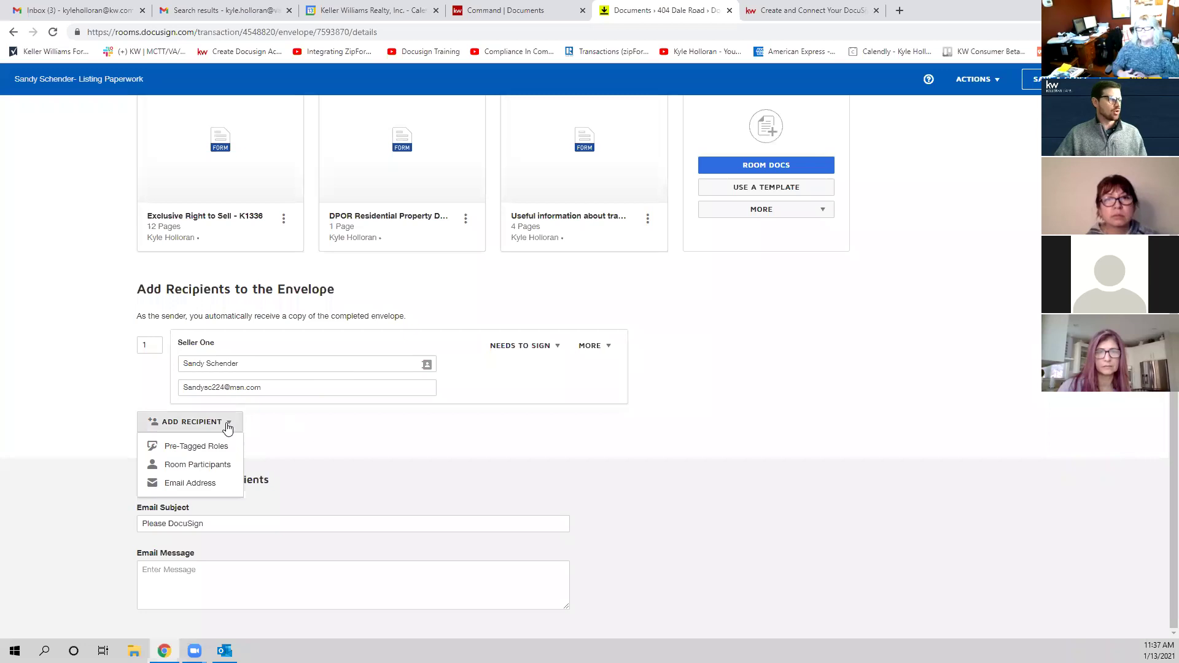
{"action": "left_click", "coordinate": [231, 444]}
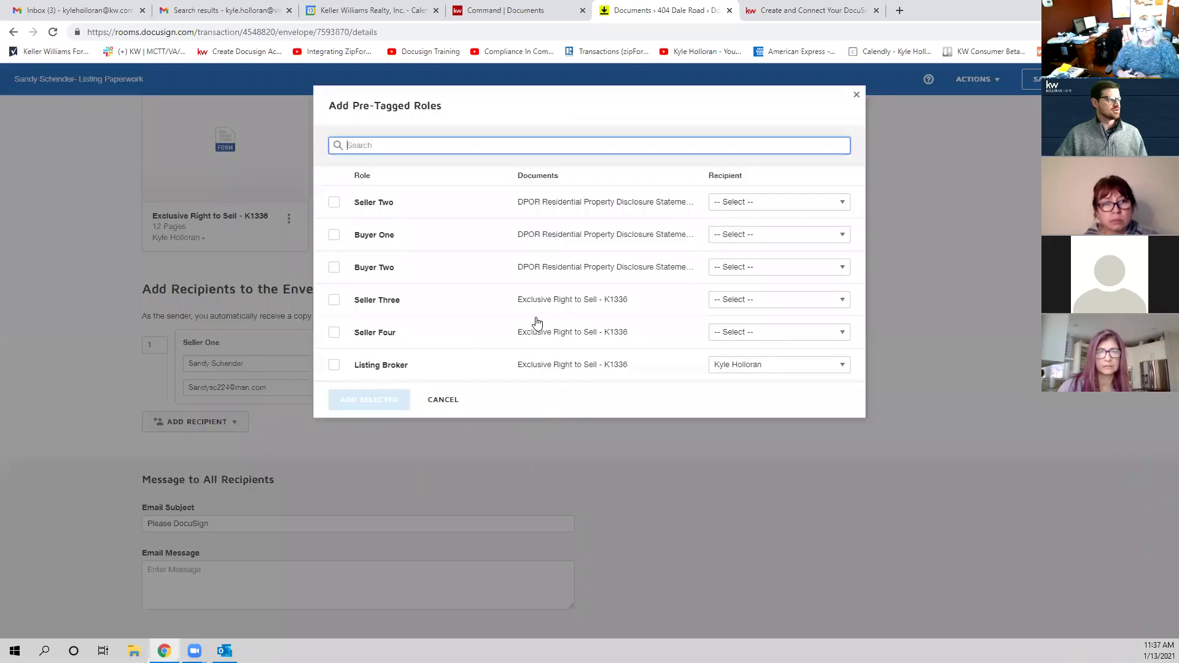
Step: Add the Listing Broker role with its recipient set to -- Select --
{"action": "left_click", "coordinate": [334, 366]}
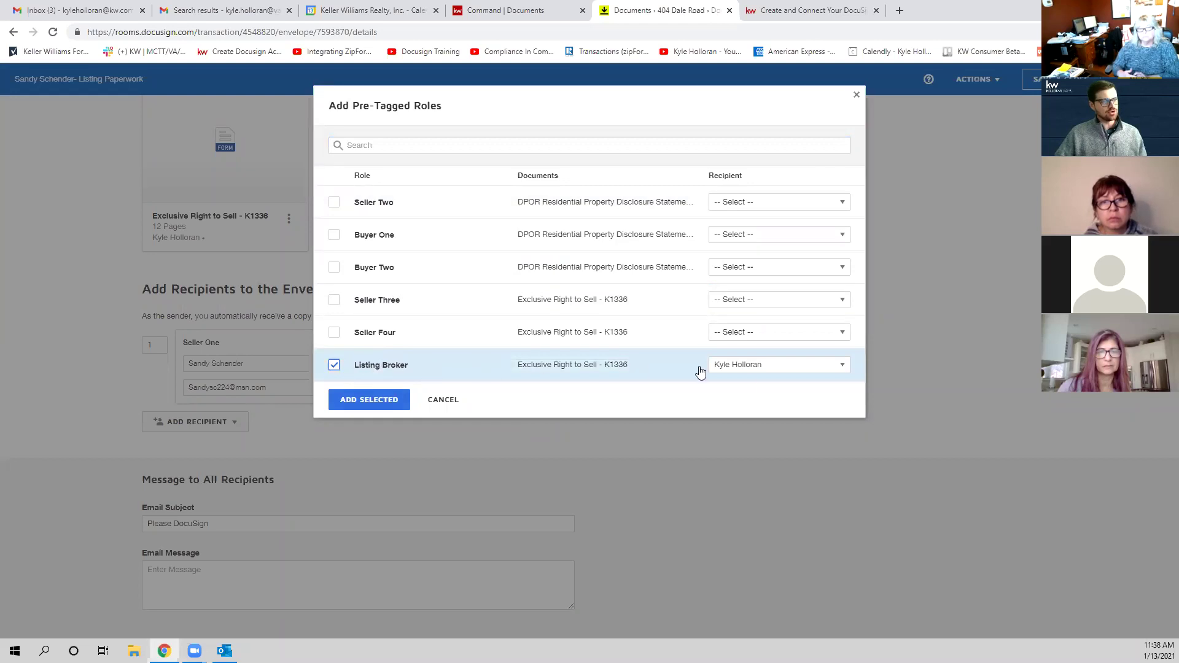
{"action": "left_click", "coordinate": [759, 366]}
{"action": "left_click", "coordinate": [761, 86]}
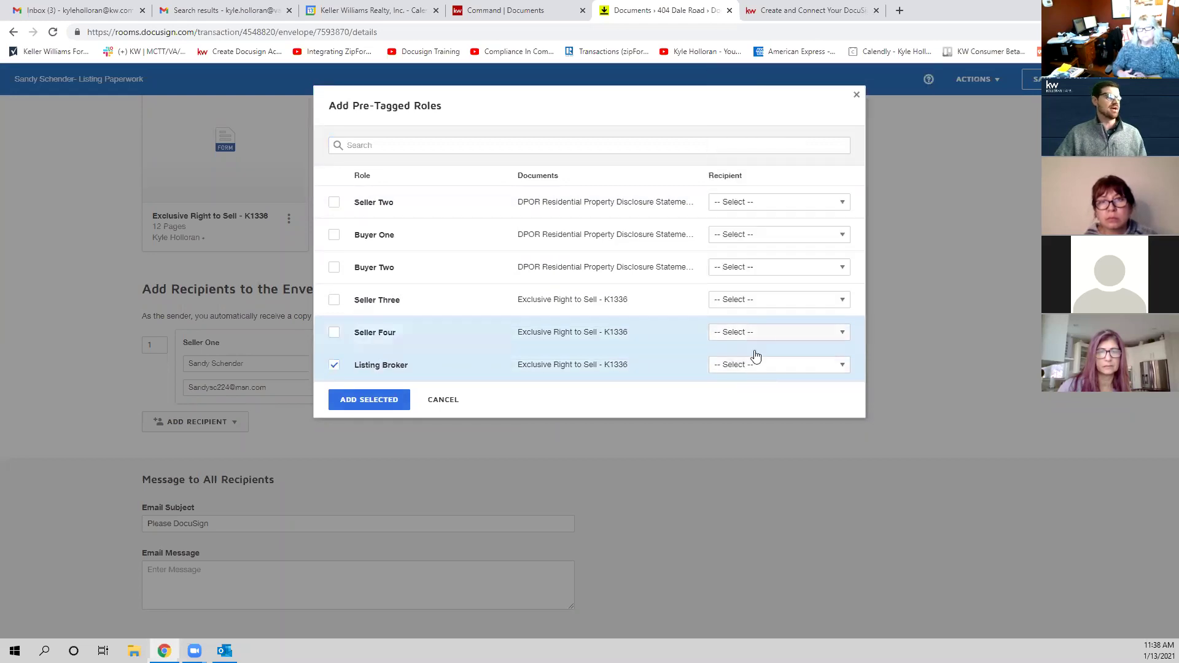
{"action": "left_click", "coordinate": [368, 405]}
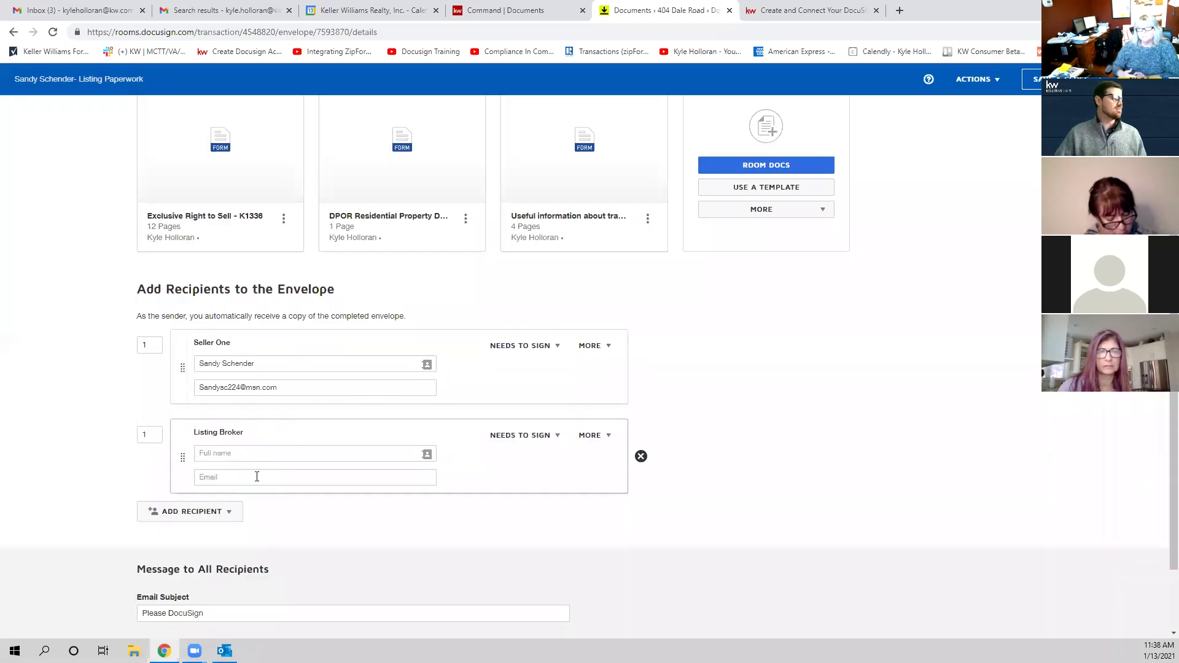
Step: Start typing the Listing Broker's e-mail, erase it, then remove that recipient
{"action": "left_click", "coordinate": [245, 479]}
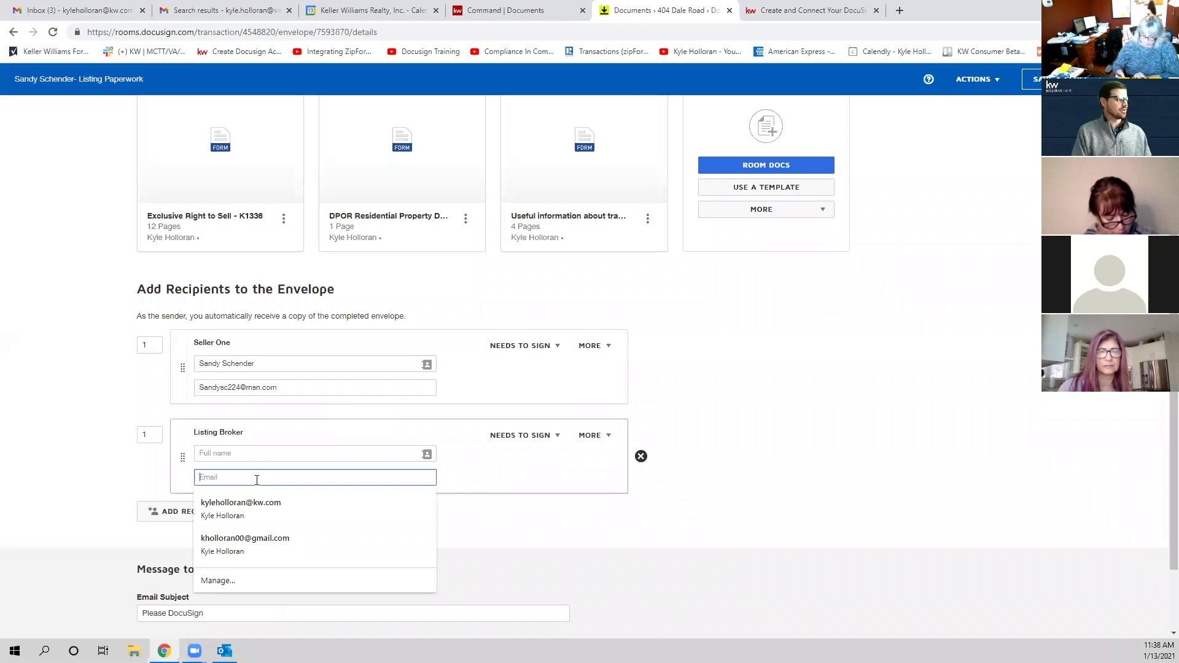
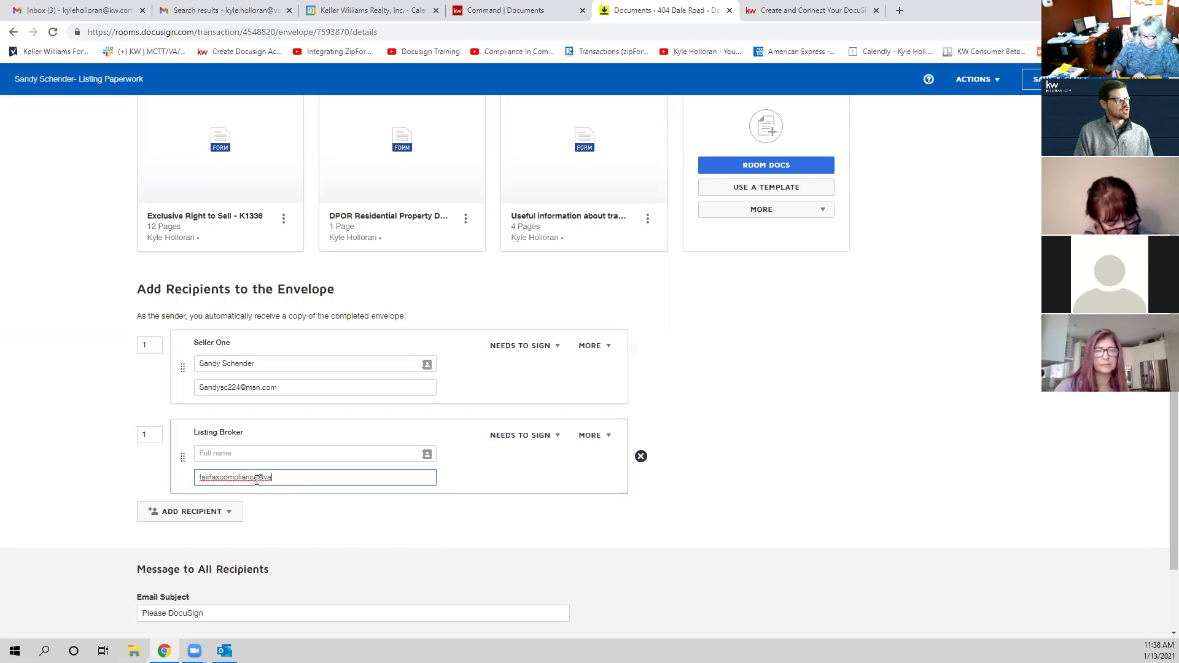
{"action": "type", "text": "k"}
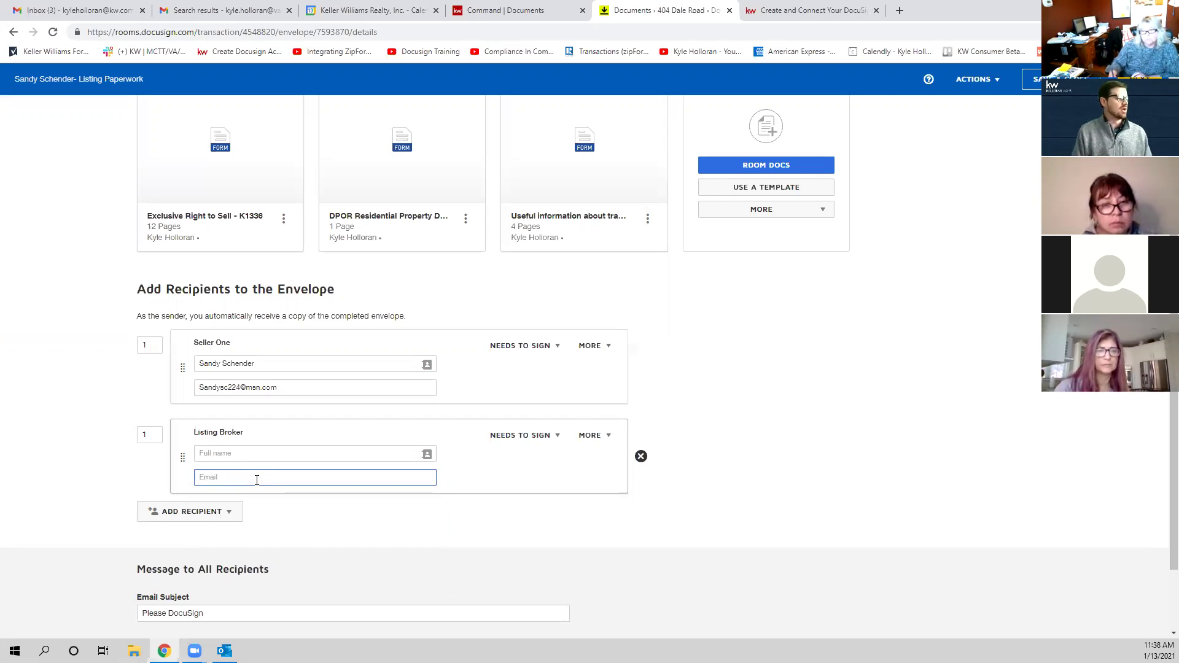
{"action": "left_click", "coordinate": [641, 457]}
{"action": "left_click", "coordinate": [518, 194]}
{"action": "left_click", "coordinate": [232, 430]}
{"action": "left_click", "coordinate": [219, 448]}
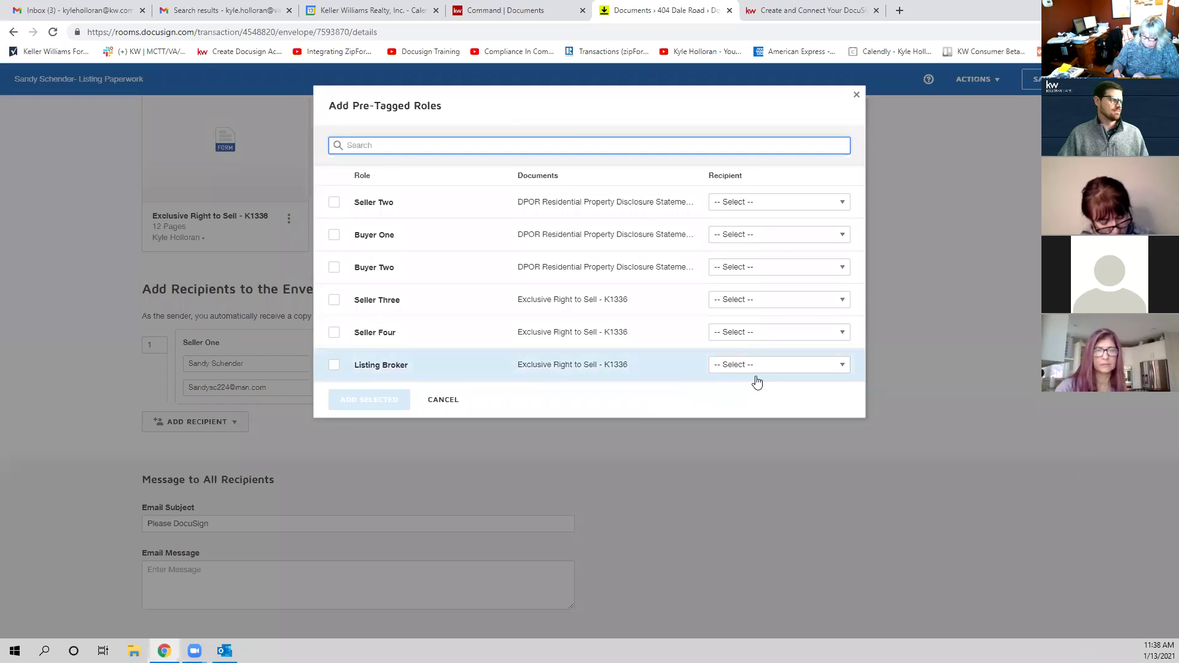
{"action": "left_click", "coordinate": [334, 365]}
{"action": "left_click", "coordinate": [728, 365]}
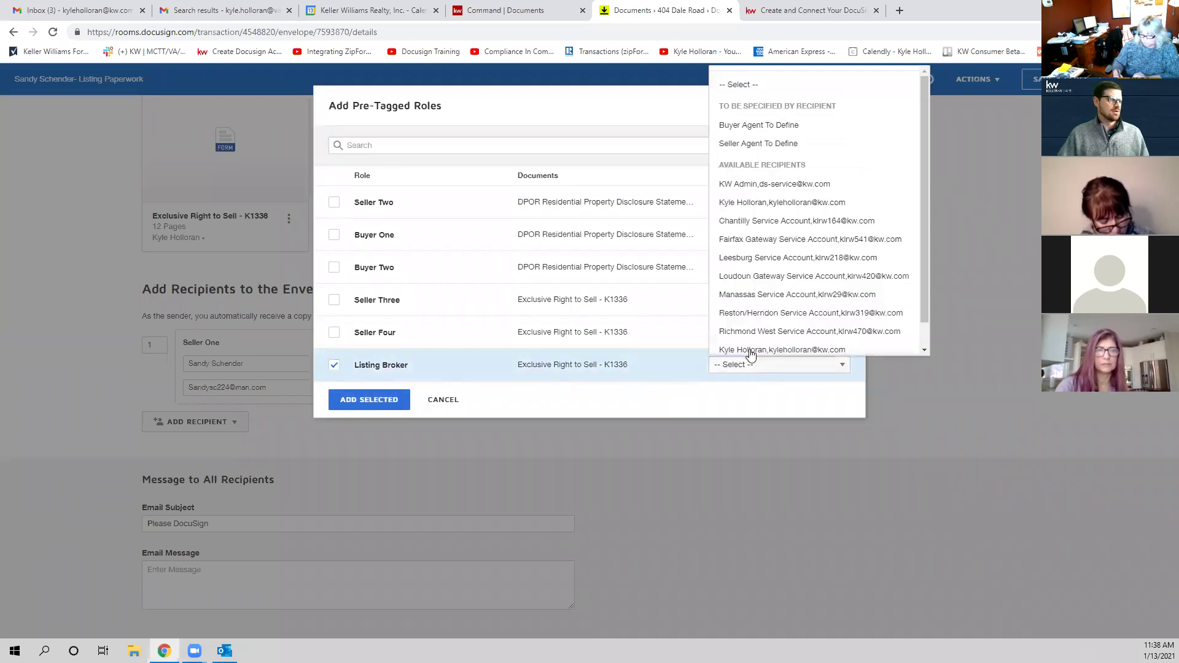
{"action": "left_click", "coordinate": [796, 203]}
{"action": "left_click", "coordinate": [357, 409]}
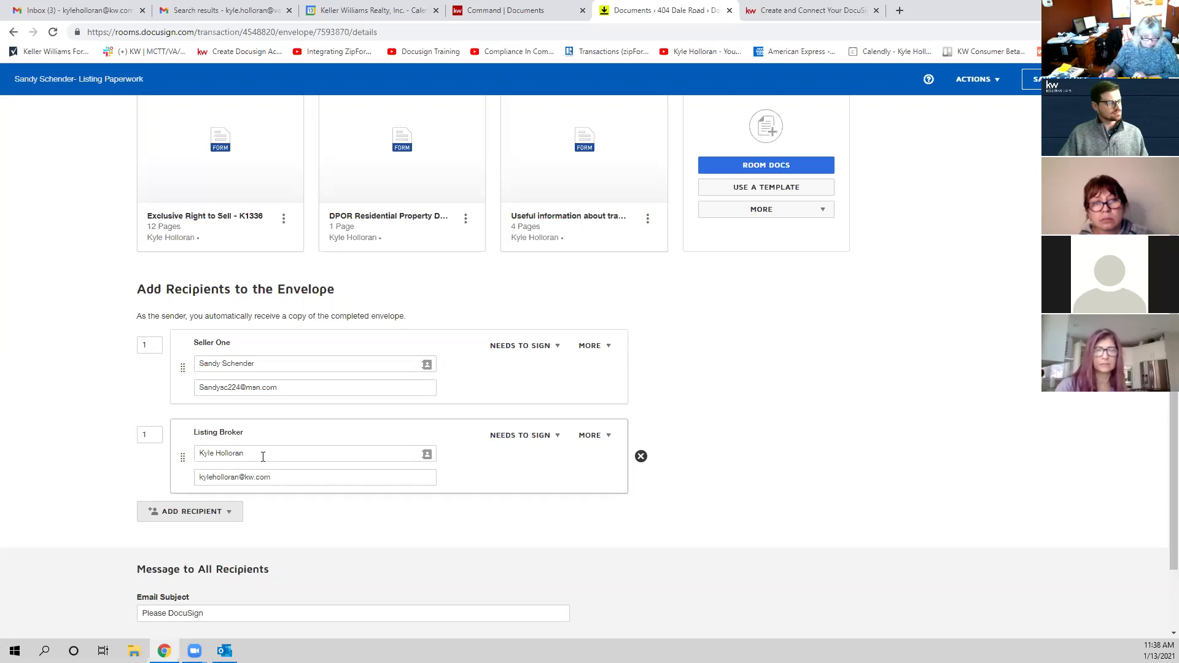
{"action": "left_click", "coordinate": [641, 456]}
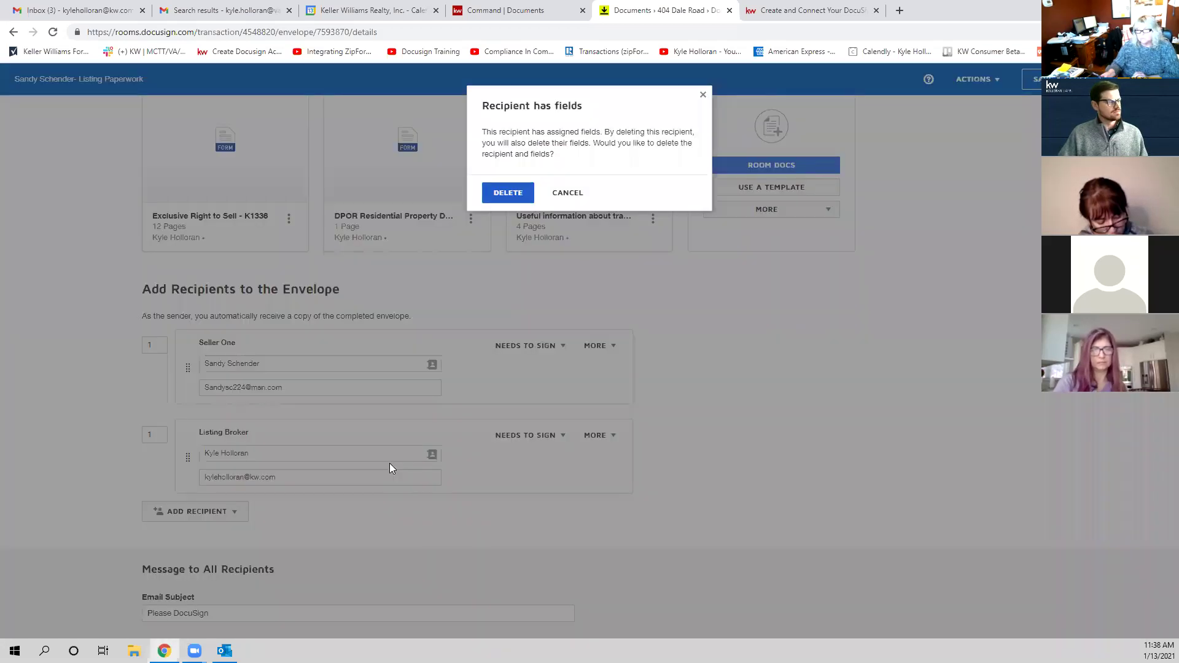
{"action": "left_click", "coordinate": [507, 194]}
{"action": "left_click", "coordinate": [236, 422]}
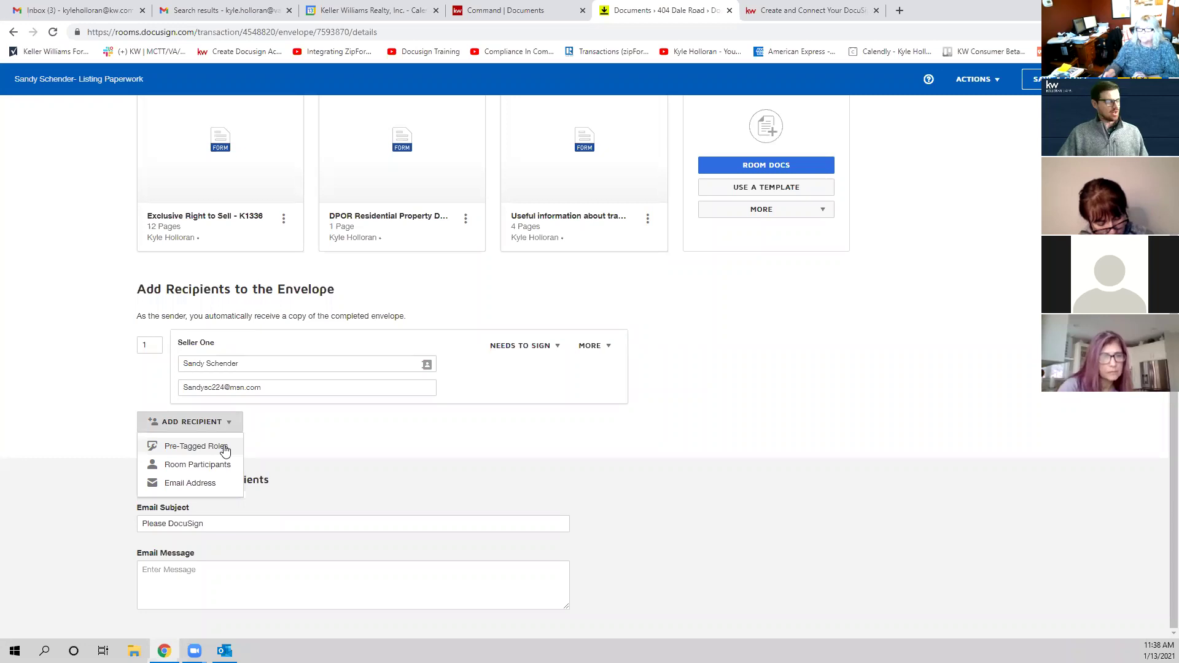
{"action": "left_click", "coordinate": [225, 447]}
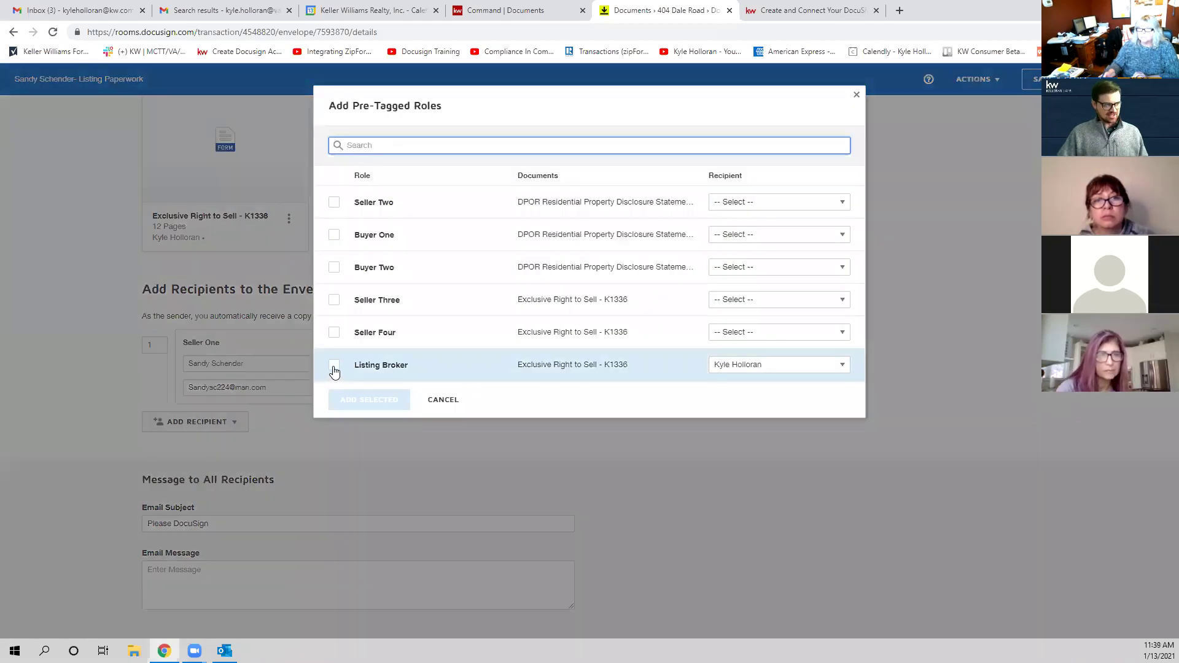
{"action": "left_click", "coordinate": [334, 367]}
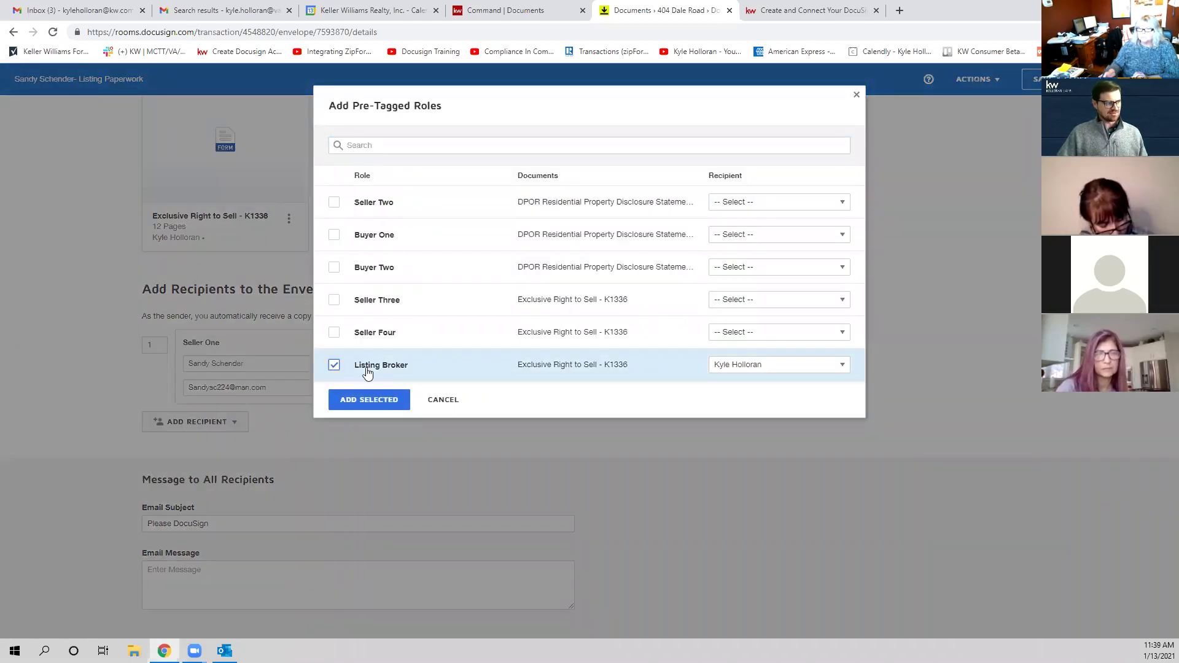
{"action": "left_click", "coordinate": [817, 366]}
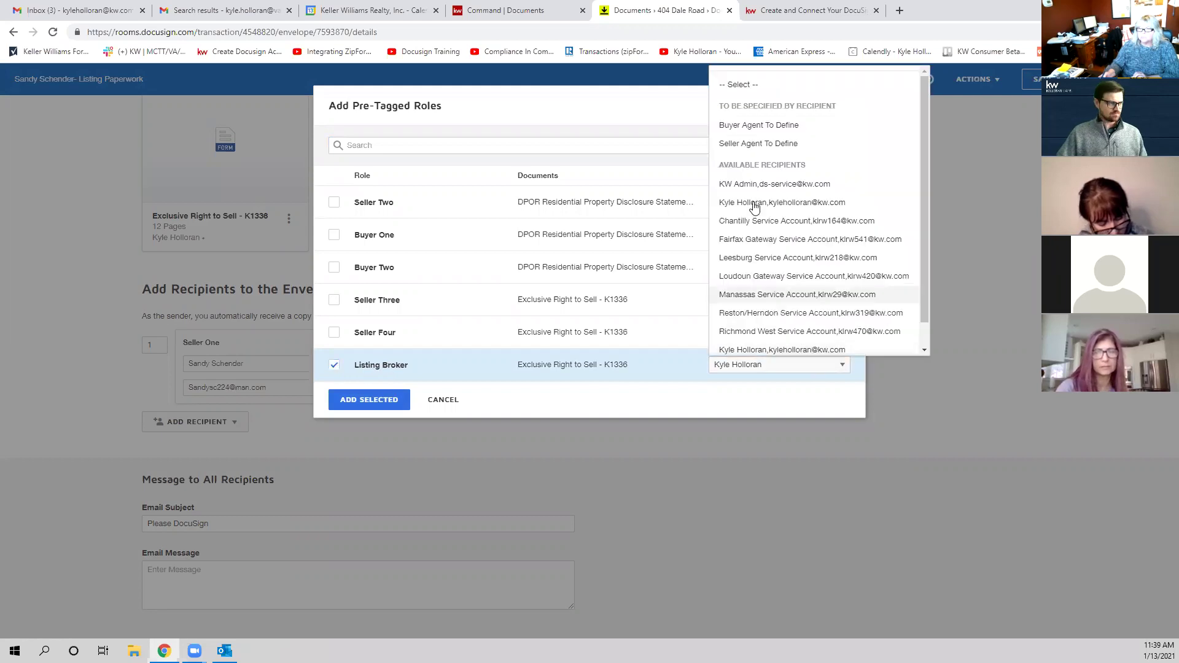
{"action": "left_click", "coordinate": [753, 91]}
{"action": "left_click", "coordinate": [391, 396]}
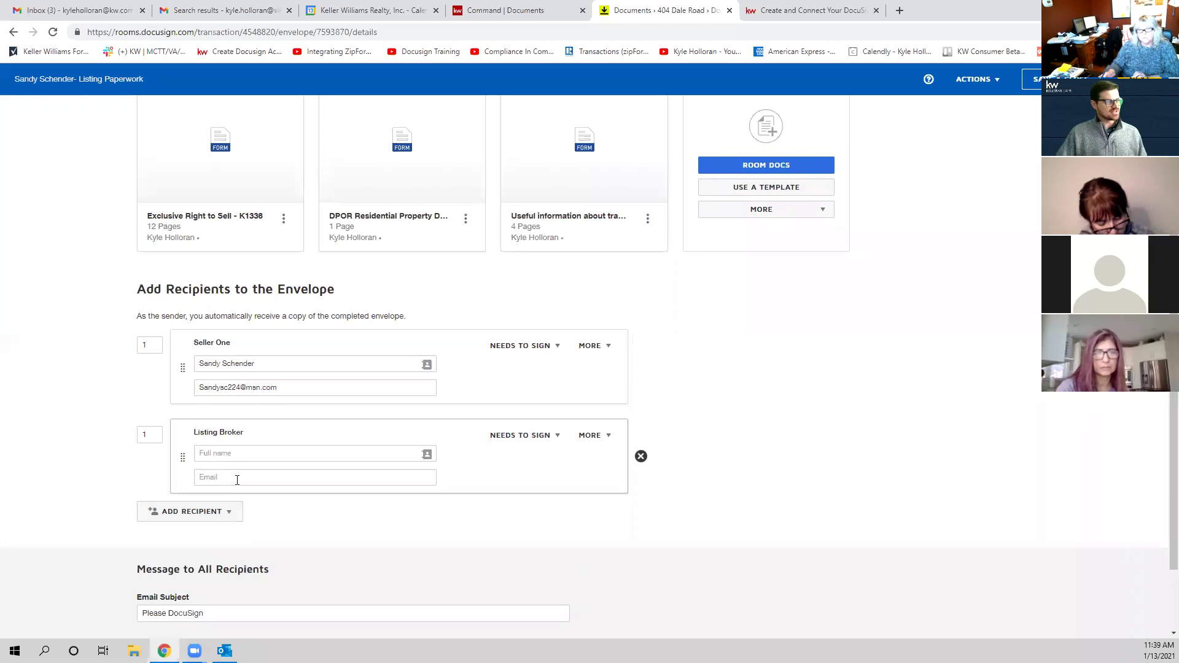
{"action": "left_click", "coordinate": [241, 478]}
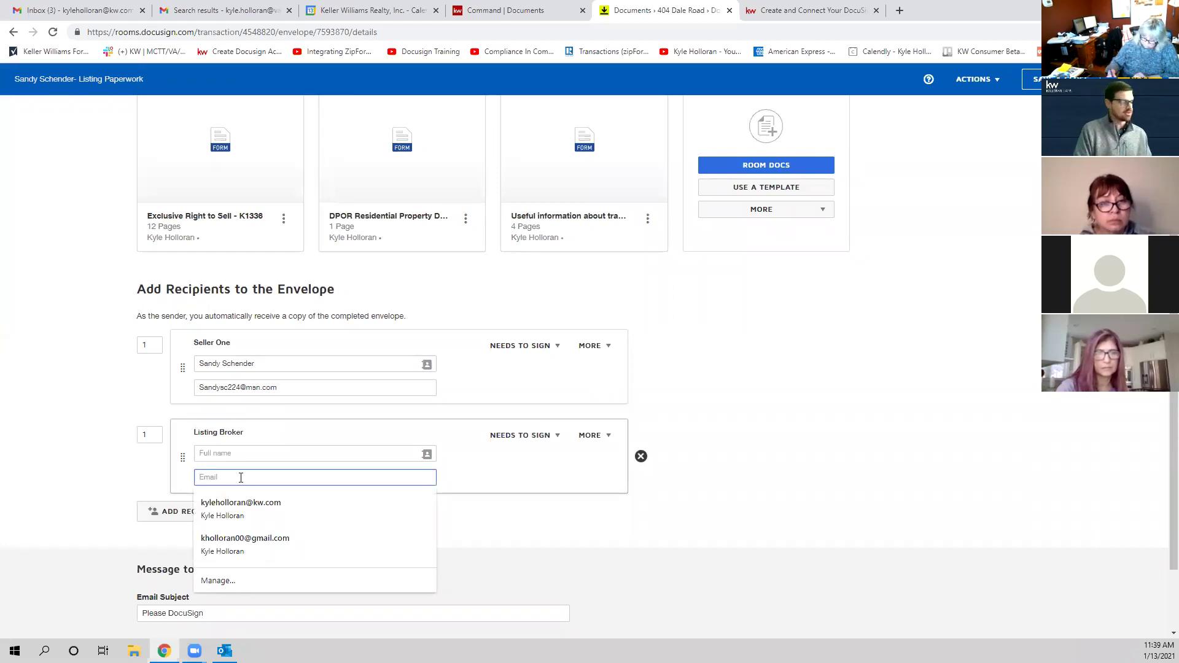
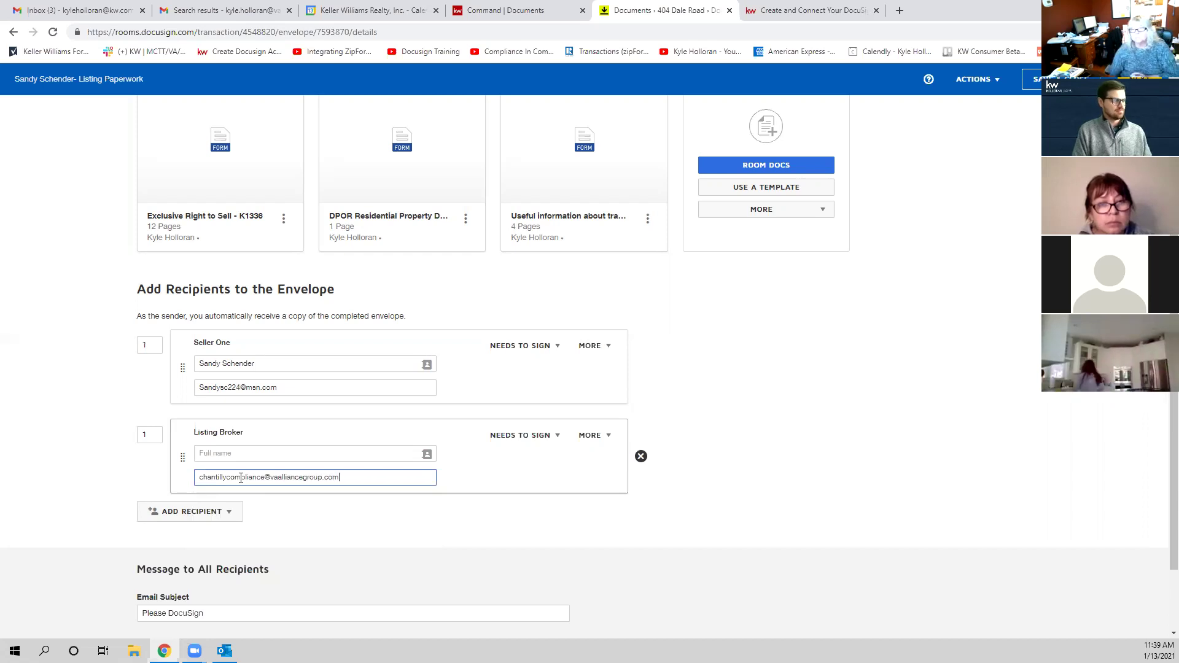
Step: Enter the Listing Broker's compliance e-mail address and the broker's full name
{"action": "left_click", "coordinate": [234, 454]}
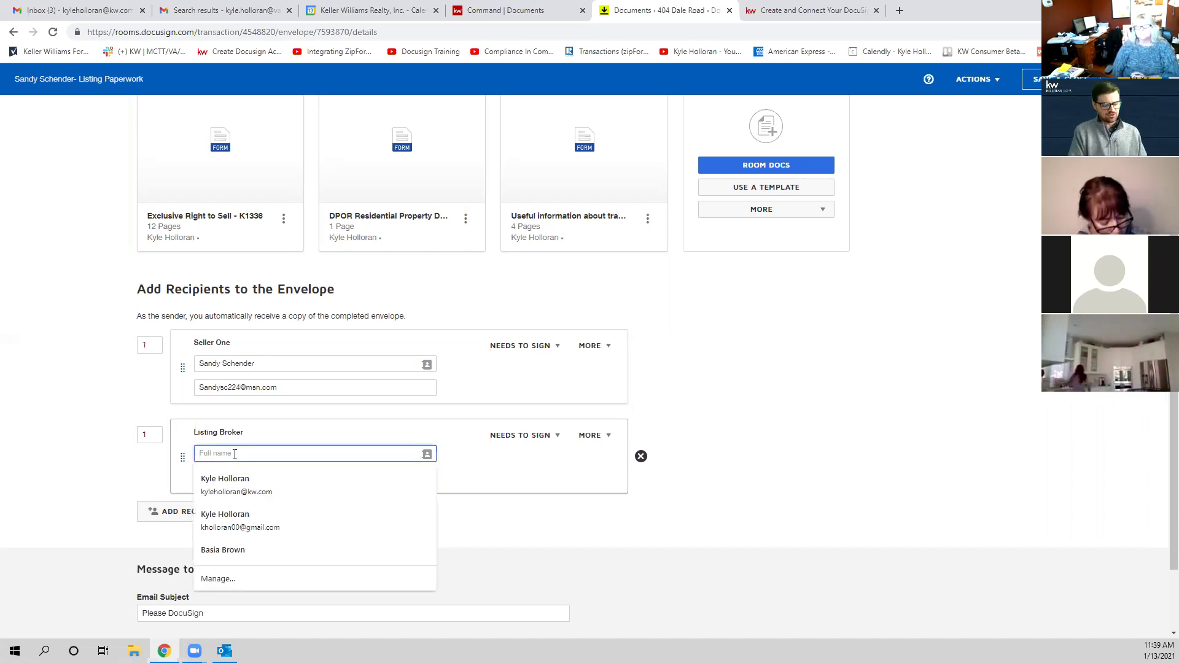
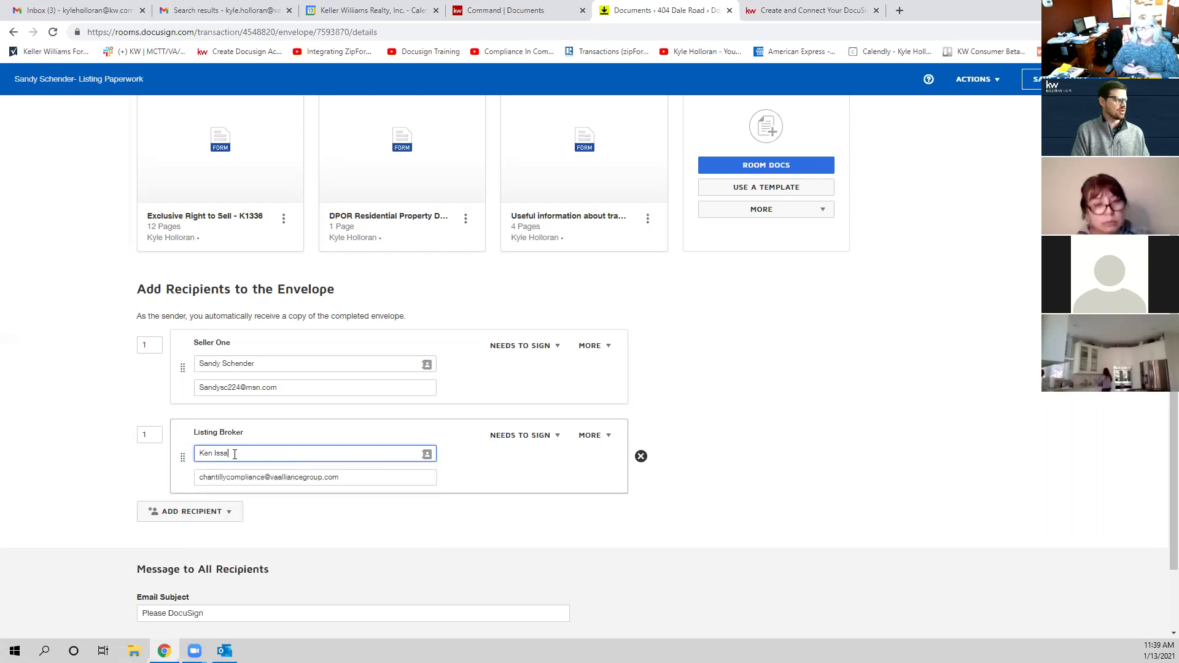
{"action": "left_click", "coordinate": [324, 437]}
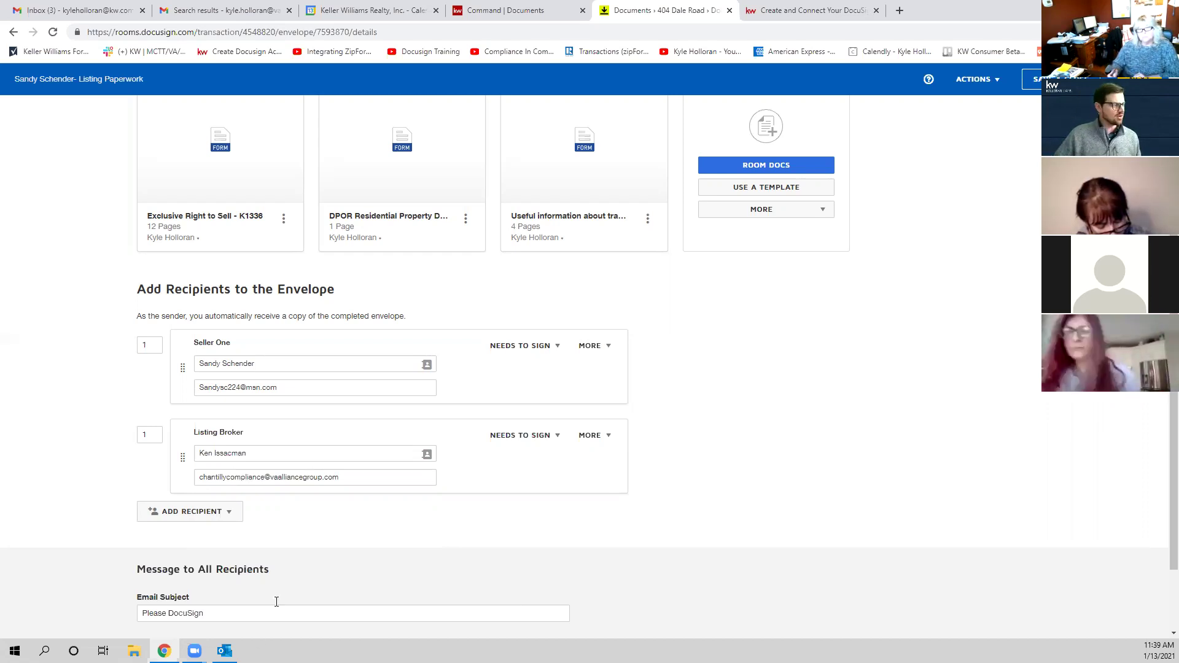
Step: Replace the Listing Broker with the agent's saved contact
{"action": "left_click", "coordinate": [323, 459]}
{"action": "key", "text": "ctrl+a"}
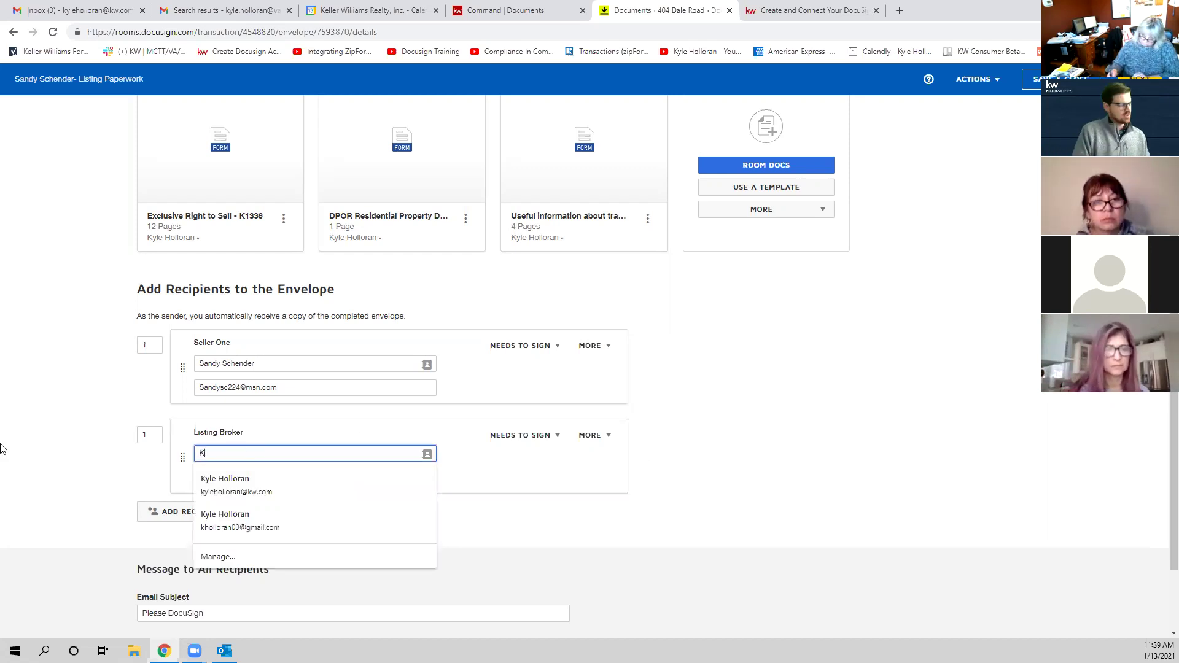
{"action": "left_click", "coordinate": [5, 443]}
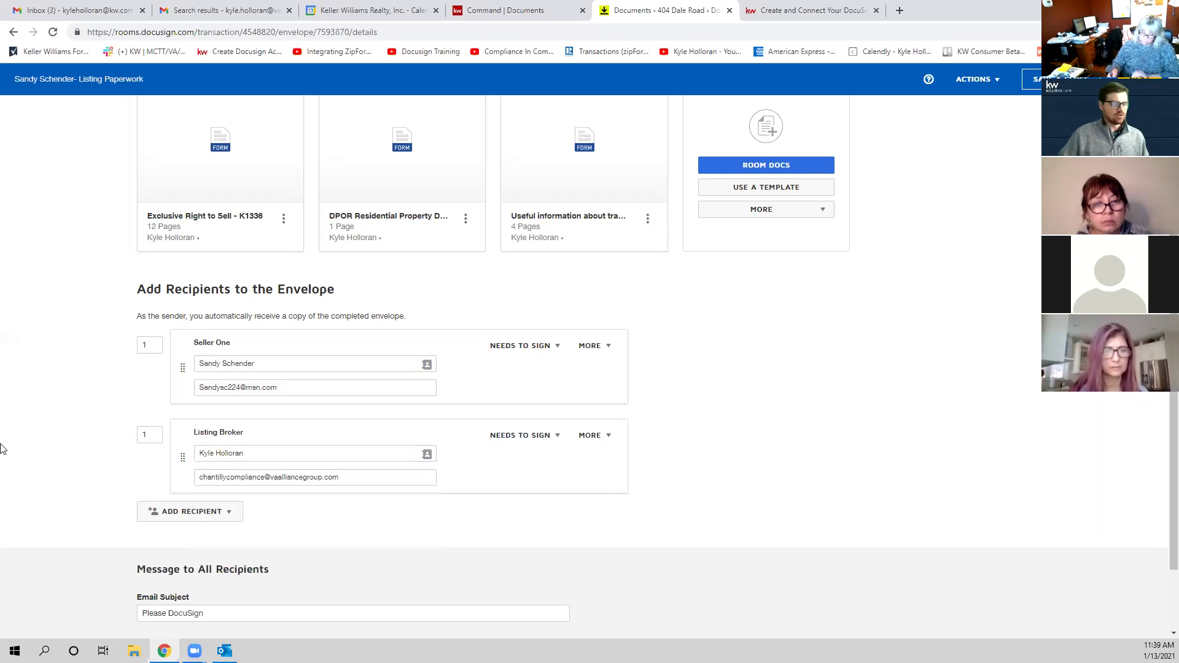
Step: Correct the Listing Broker's e-mail to the agent's kw.com address
{"action": "triple_click", "coordinate": [367, 477]}
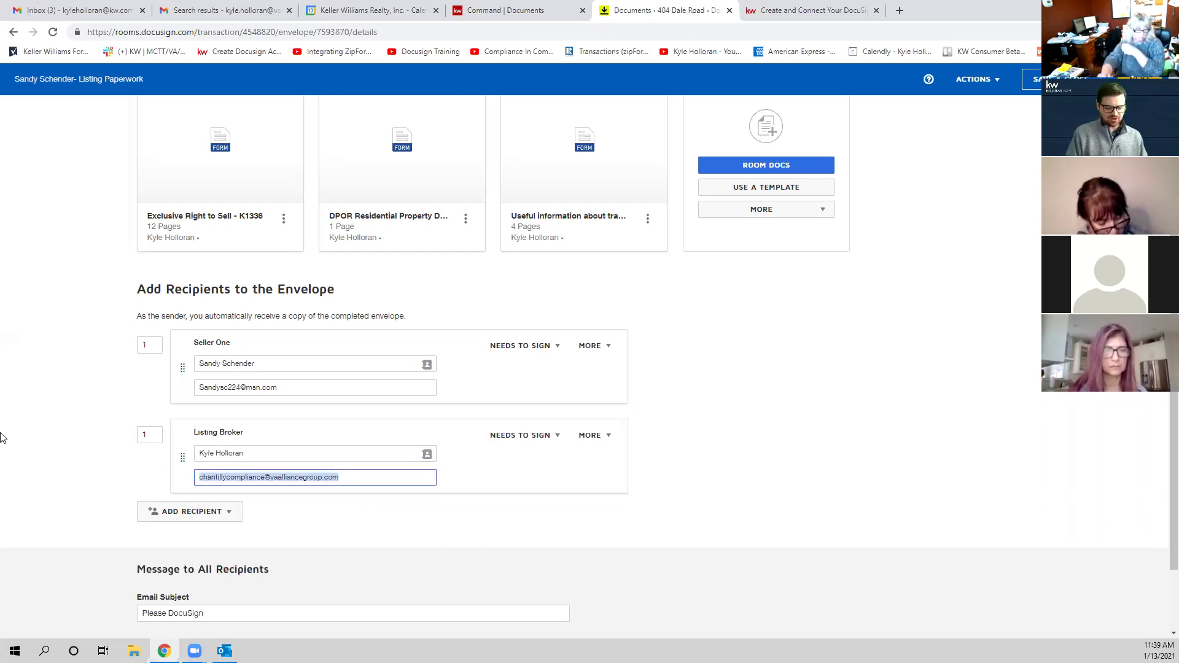
{"action": "key", "text": "BackSpace"}
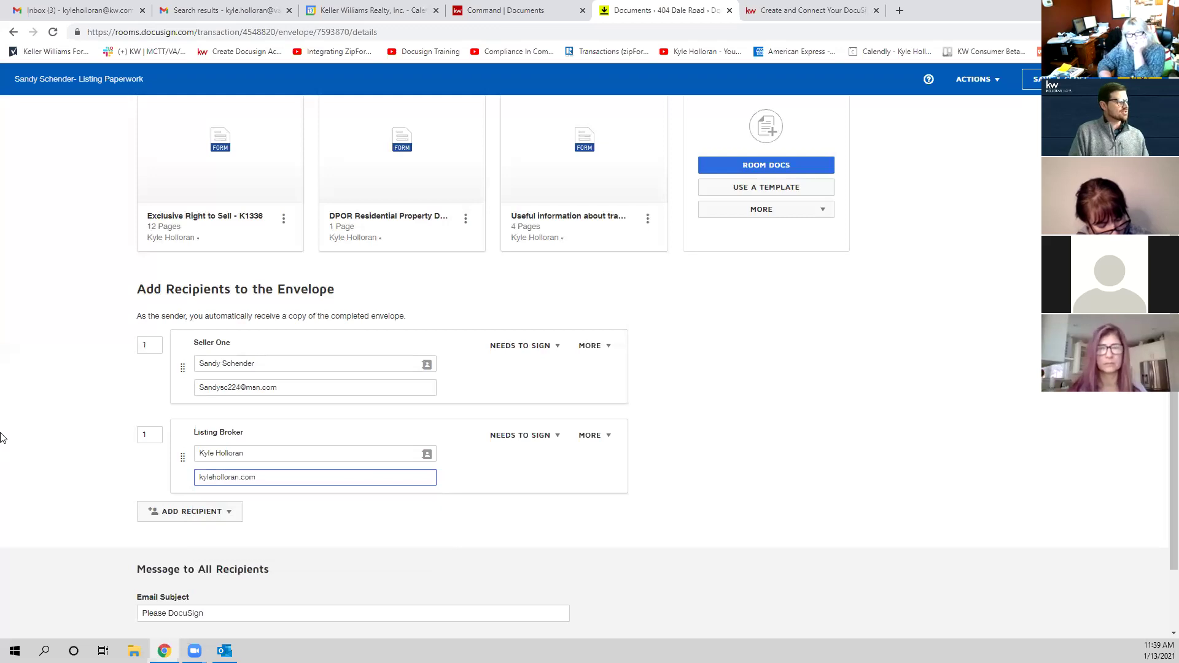
{"action": "type", "text": "kw.com"}
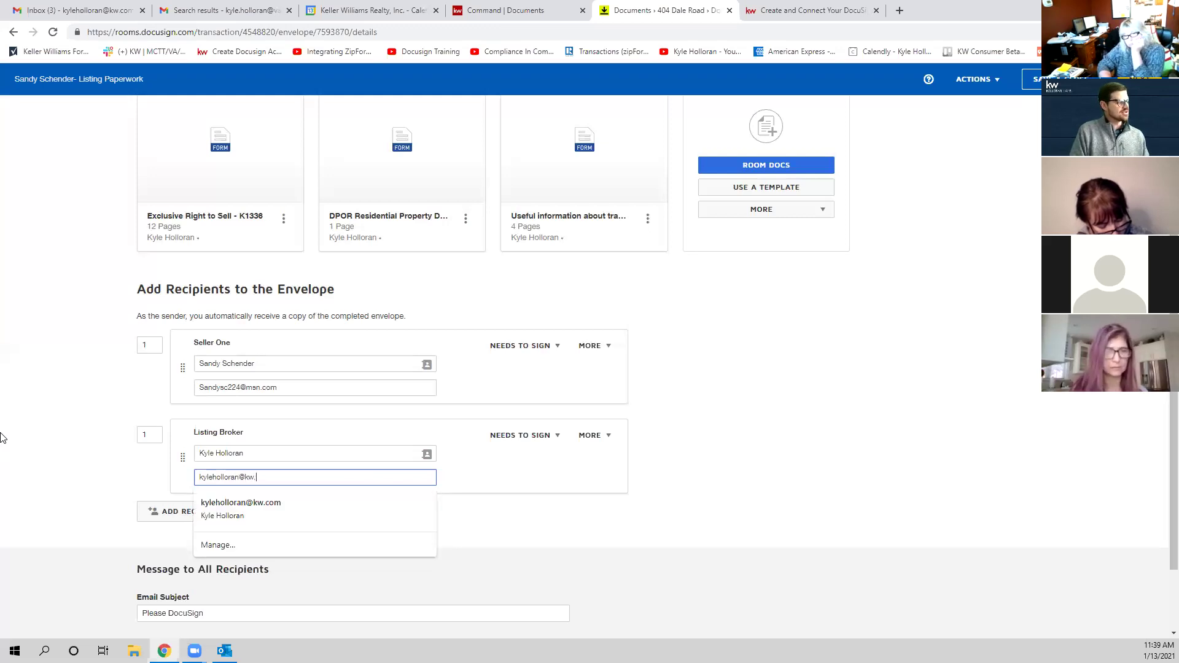
{"action": "key", "text": "Tab"}
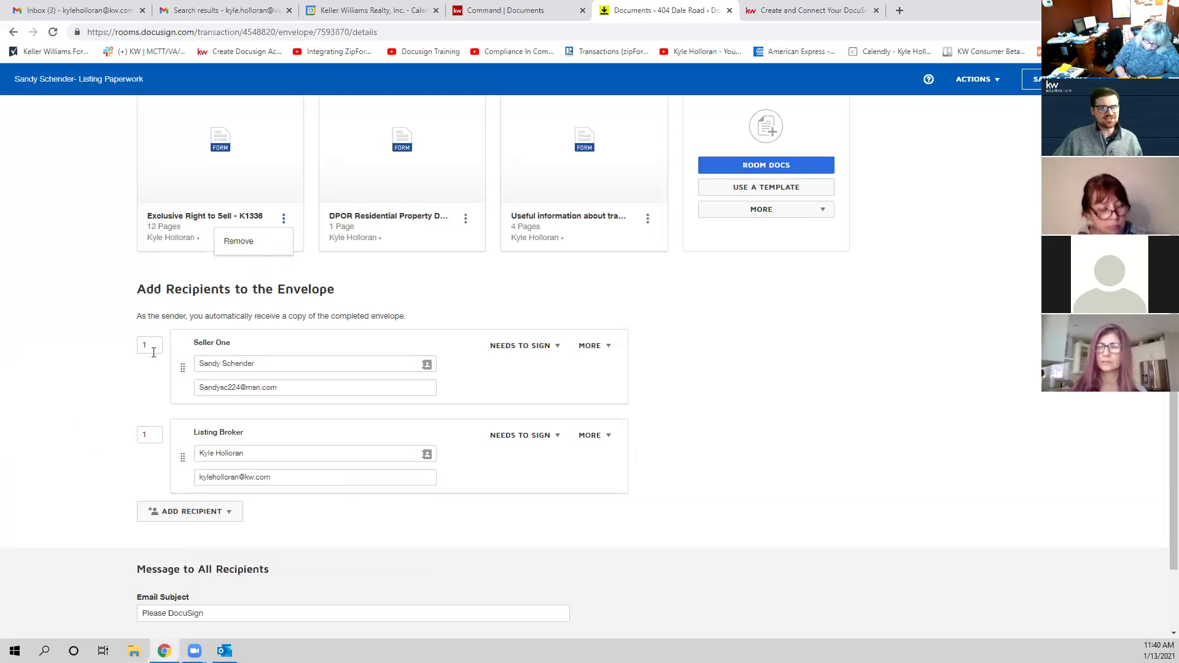
Step: Set the Listing Broker's routing order to 2 and double-check their e-mail address
{"action": "double_click", "coordinate": [148, 434]}
{"action": "type", "text": "2"}
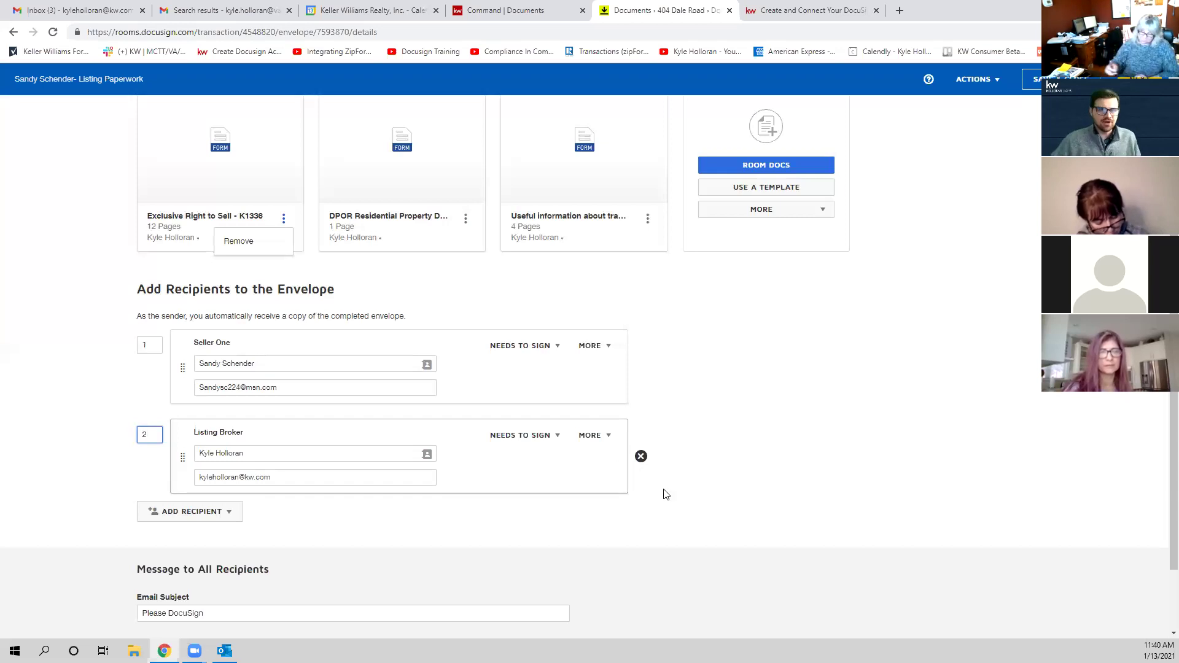
{"action": "scroll", "coordinate": [509, 487], "scroll_direction": "down", "scroll_amount": 2}
{"action": "scroll", "coordinate": [497, 491], "scroll_direction": "up", "scroll_amount": 2}
{"action": "left_click", "coordinate": [743, 429]}
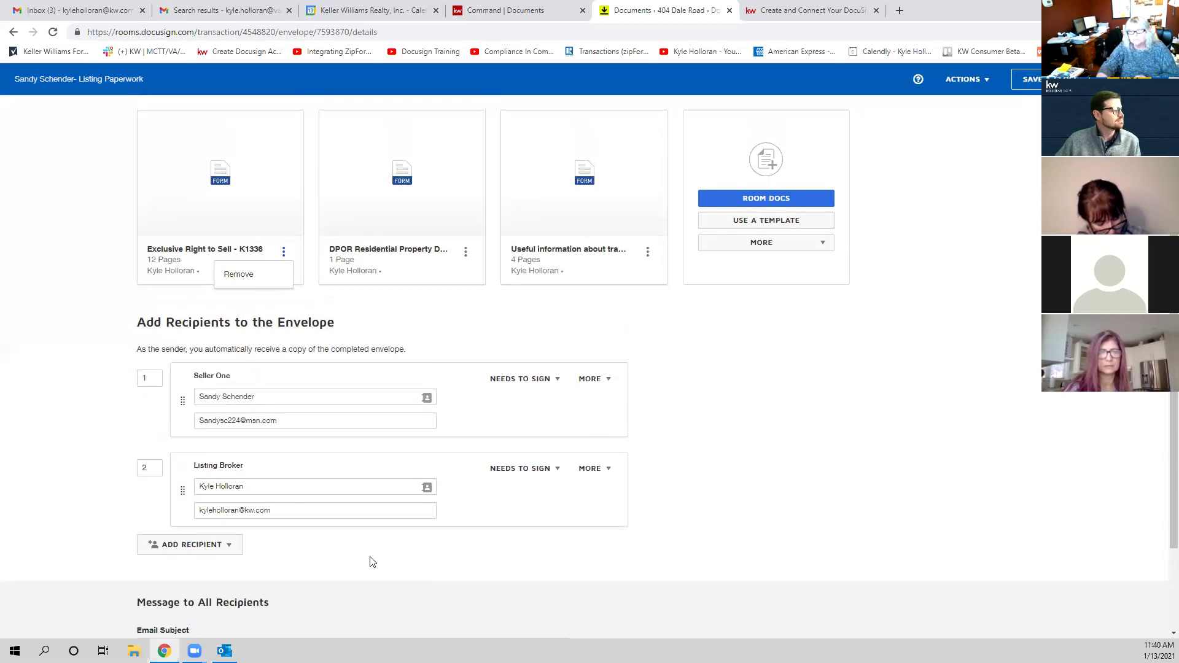
{"action": "left_click", "coordinate": [278, 507]}
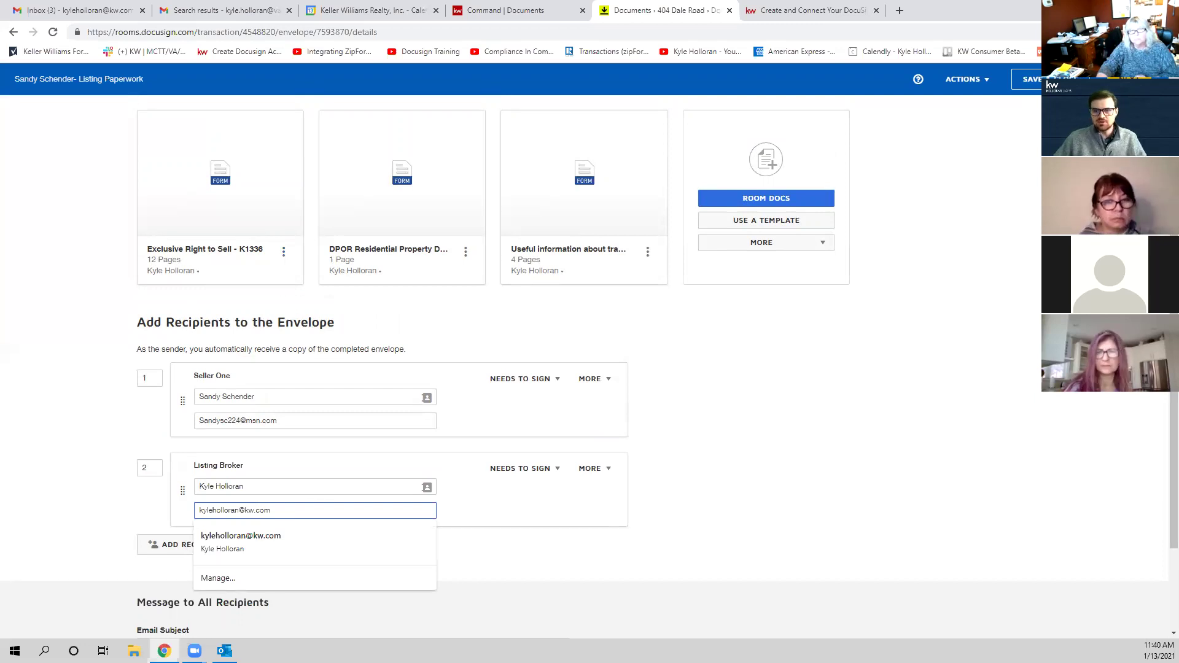
{"action": "left_click", "coordinate": [878, 533]}
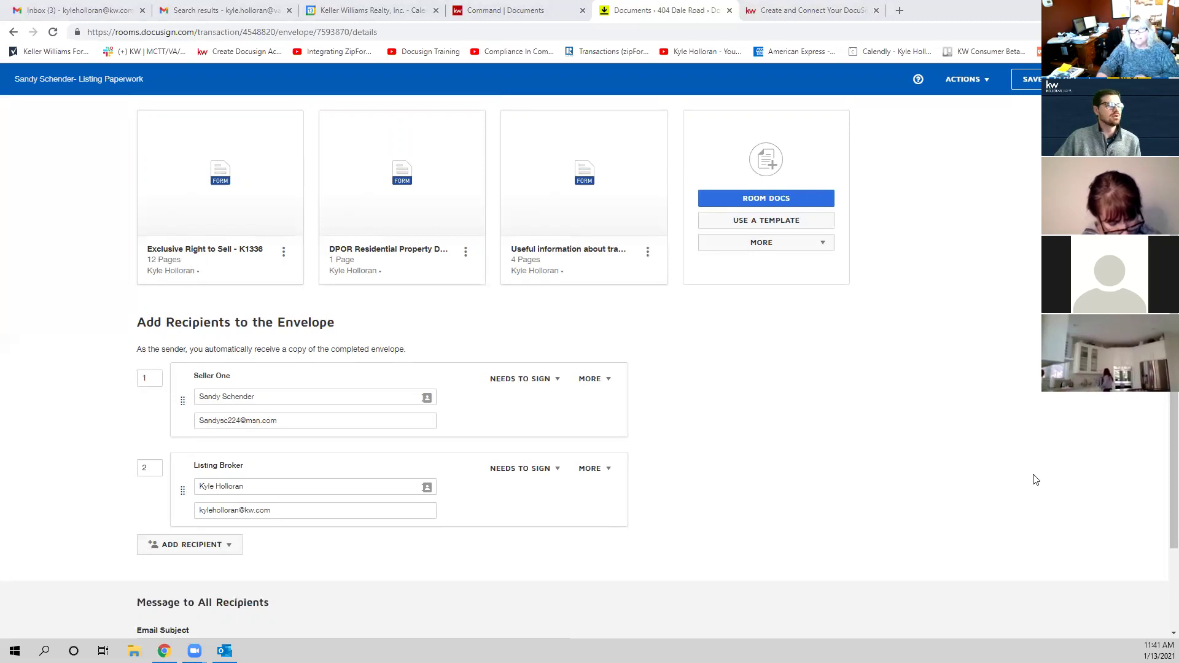
{"action": "scroll", "coordinate": [642, 436], "scroll_direction": "down", "scroll_amount": 2}
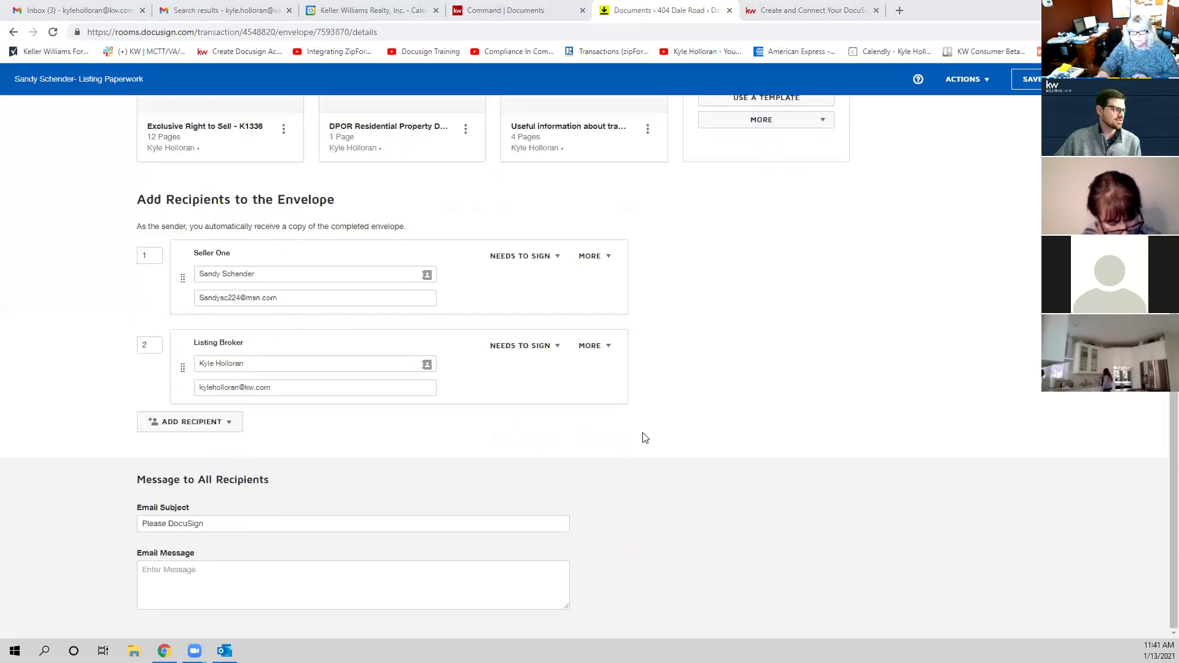
{"action": "scroll", "coordinate": [643, 429], "scroll_direction": "up", "scroll_amount": 4}
{"action": "scroll", "coordinate": [648, 430], "scroll_direction": "down", "scroll_amount": 1}
{"action": "scroll", "coordinate": [648, 428], "scroll_direction": "up", "scroll_amount": 1}
{"action": "scroll", "coordinate": [648, 429], "scroll_direction": "down", "scroll_amount": 2}
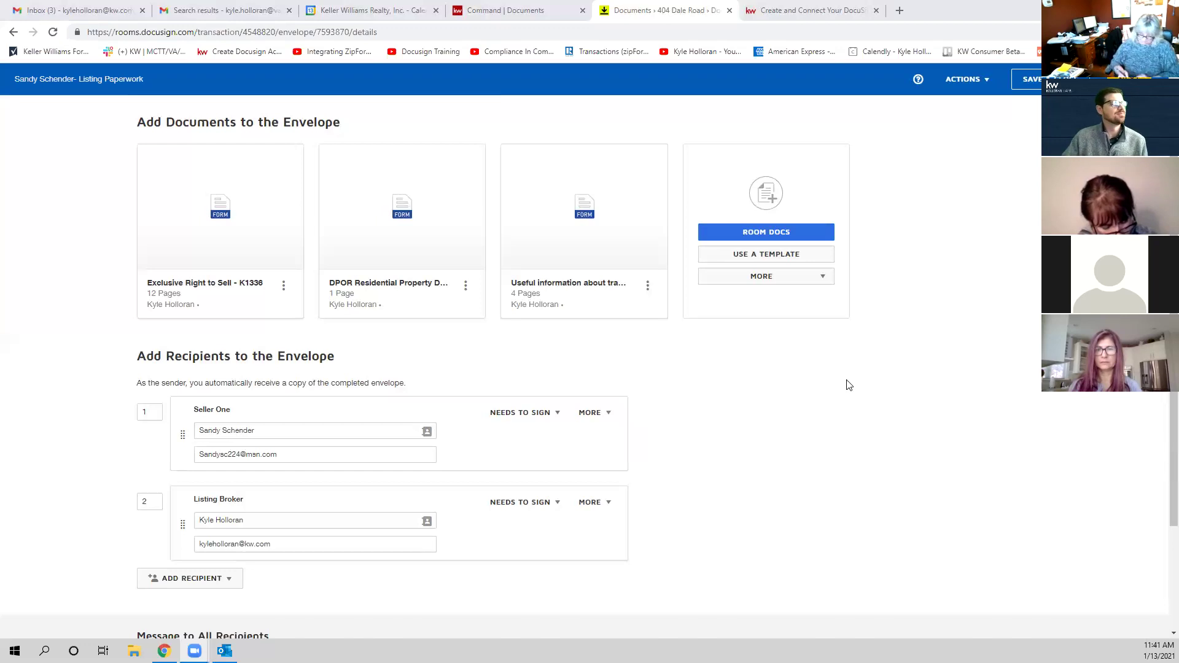
Step: Type a short greeting to the seller in the envelope's Email Message box
{"action": "scroll", "coordinate": [595, 505], "scroll_direction": "down", "scroll_amount": 3}
{"action": "left_click", "coordinate": [412, 586]}
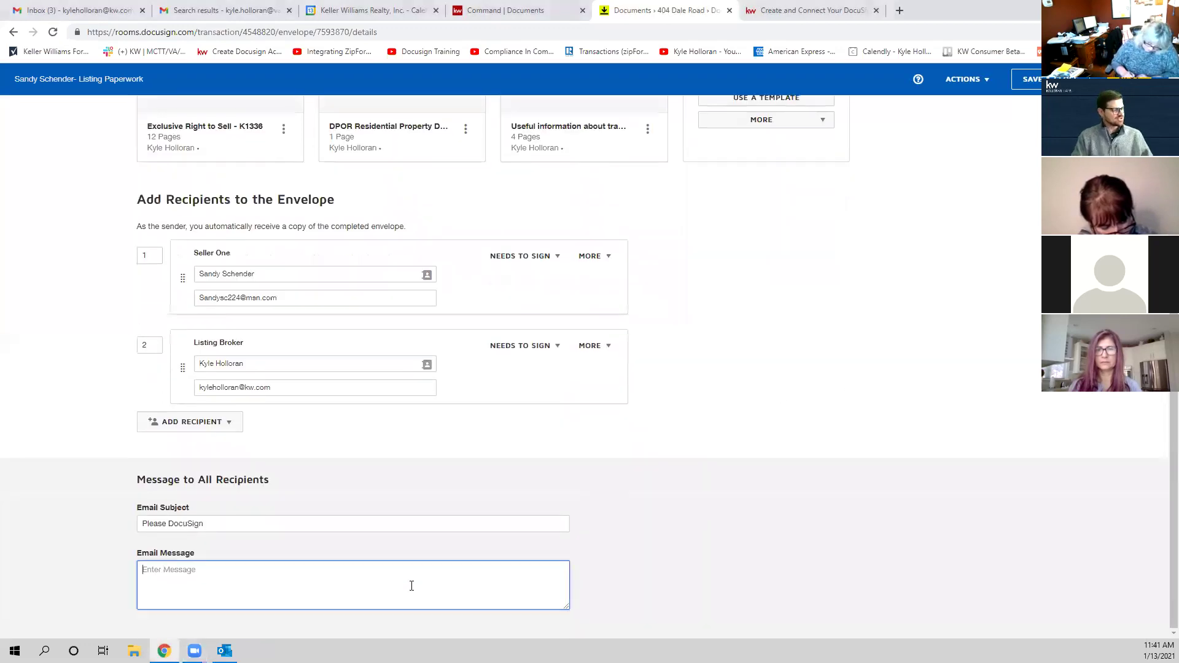
{"action": "type", "text": "Hi"}
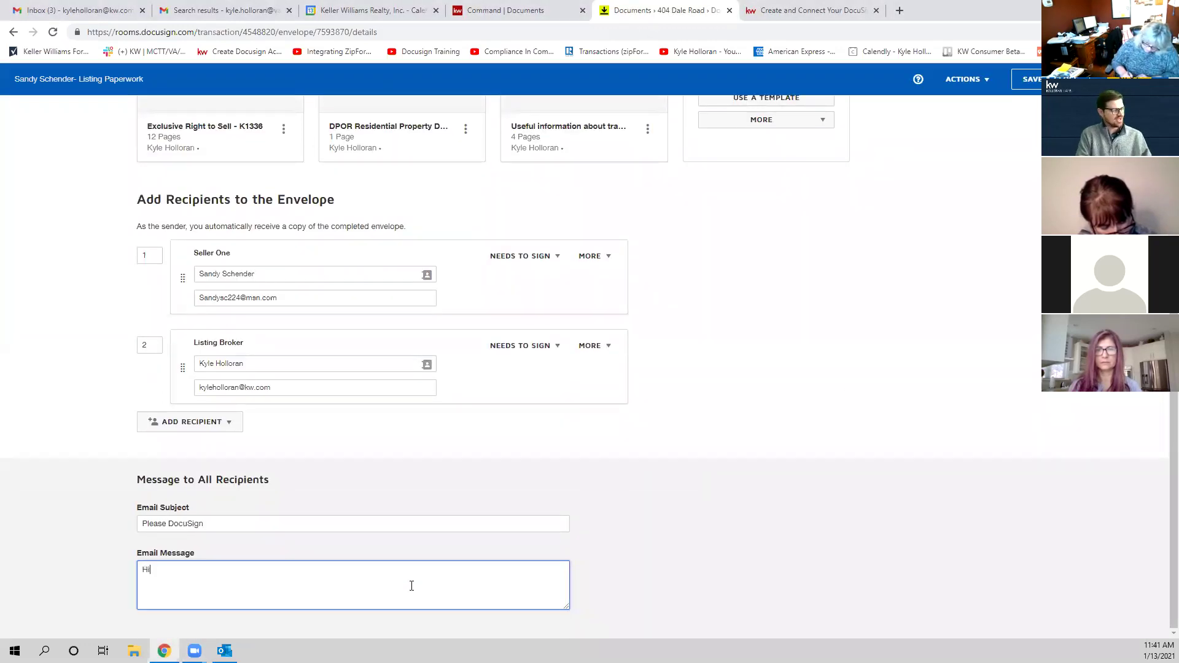
{"action": "type", "text": " Sandy adjif"}
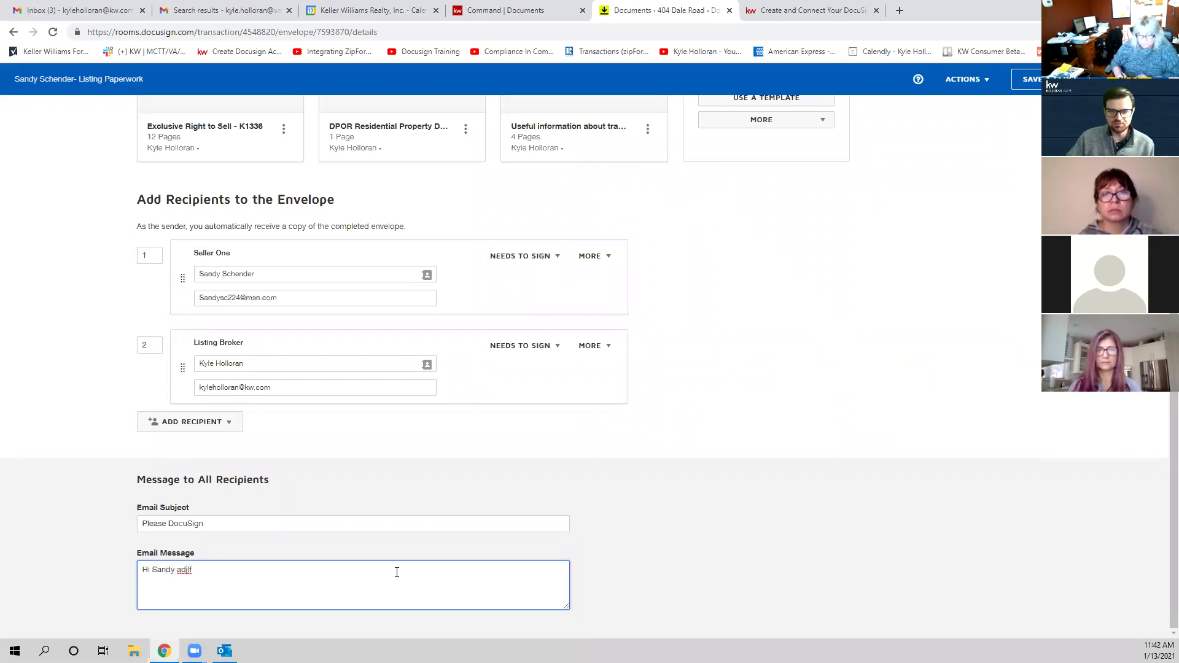
{"action": "scroll", "coordinate": [567, 541], "scroll_direction": "up", "scroll_amount": 5}
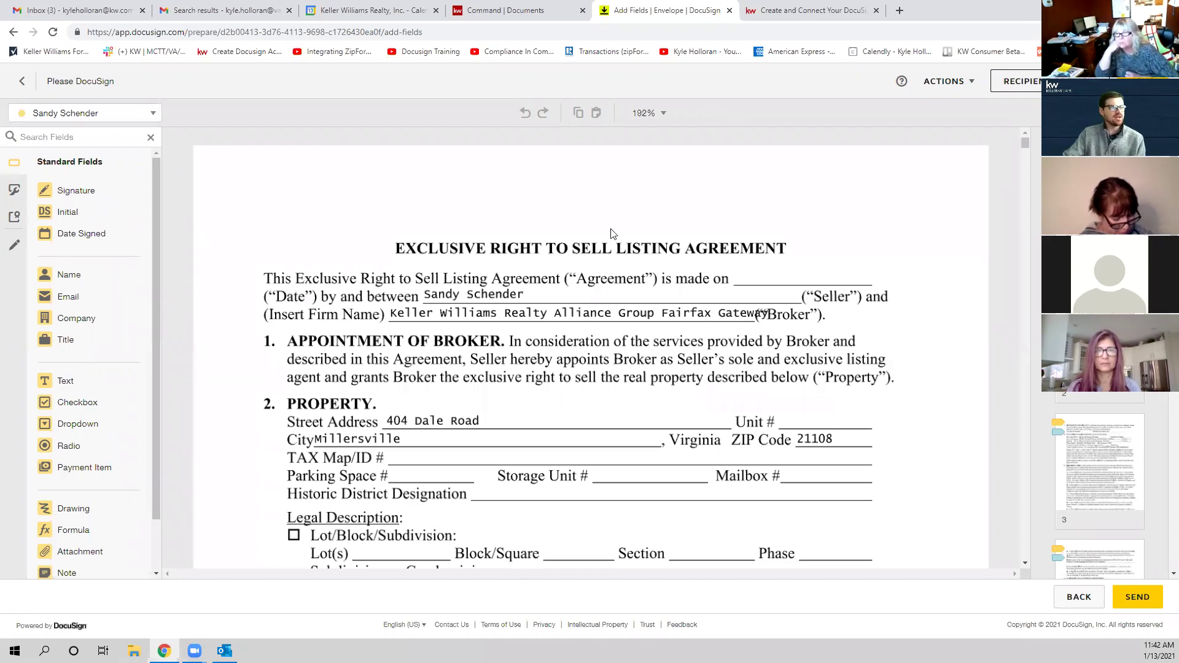
Step: Scroll through the attached documents and keep the seller as the field recipient
{"action": "scroll", "coordinate": [612, 233], "scroll_direction": "down", "scroll_amount": 1}
{"action": "scroll", "coordinate": [612, 240], "scroll_direction": "down", "scroll_amount": 10}
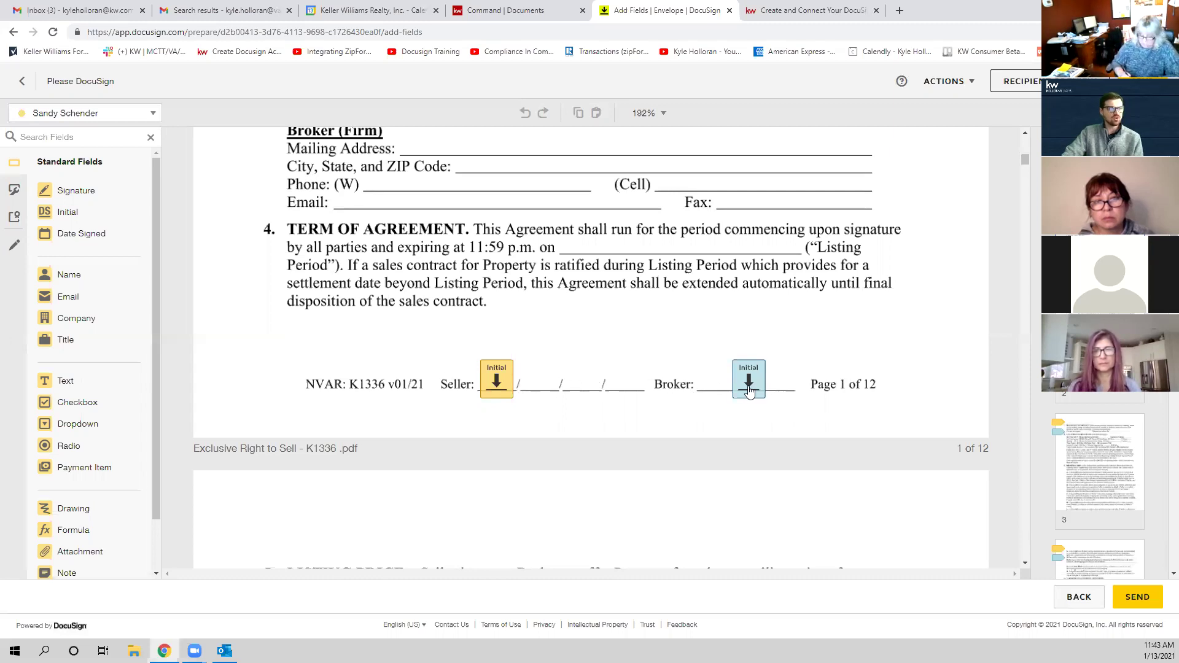
{"action": "scroll", "coordinate": [669, 398], "scroll_direction": "down", "scroll_amount": 20}
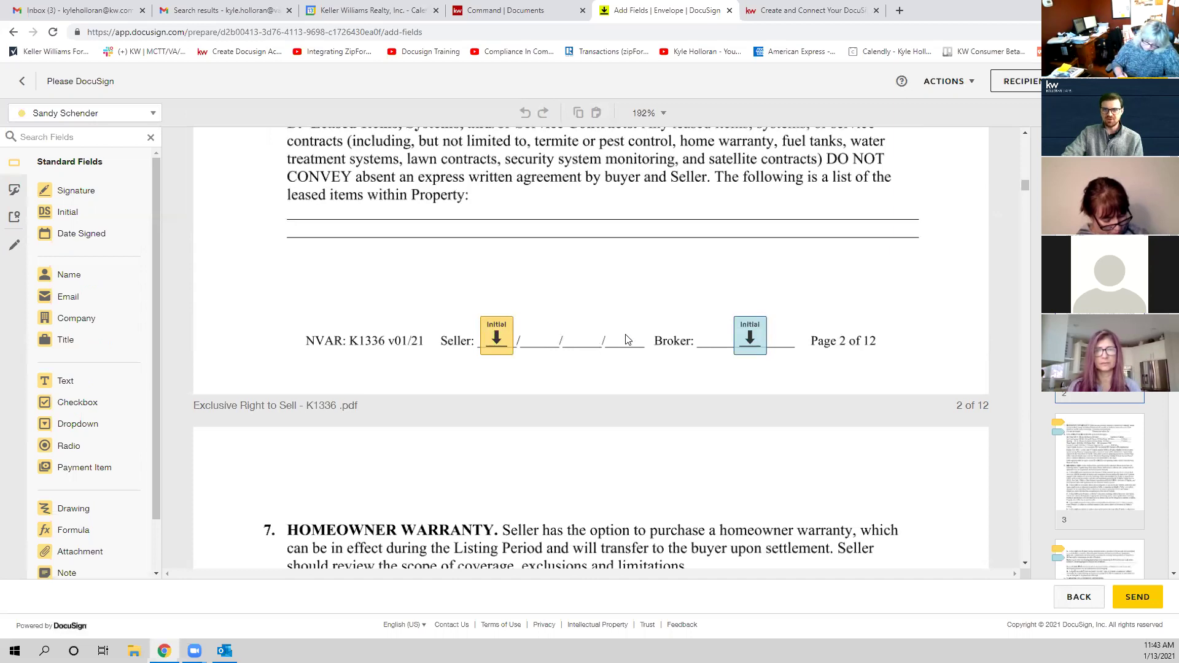
{"action": "scroll", "coordinate": [630, 338], "scroll_direction": "up", "scroll_amount": 20}
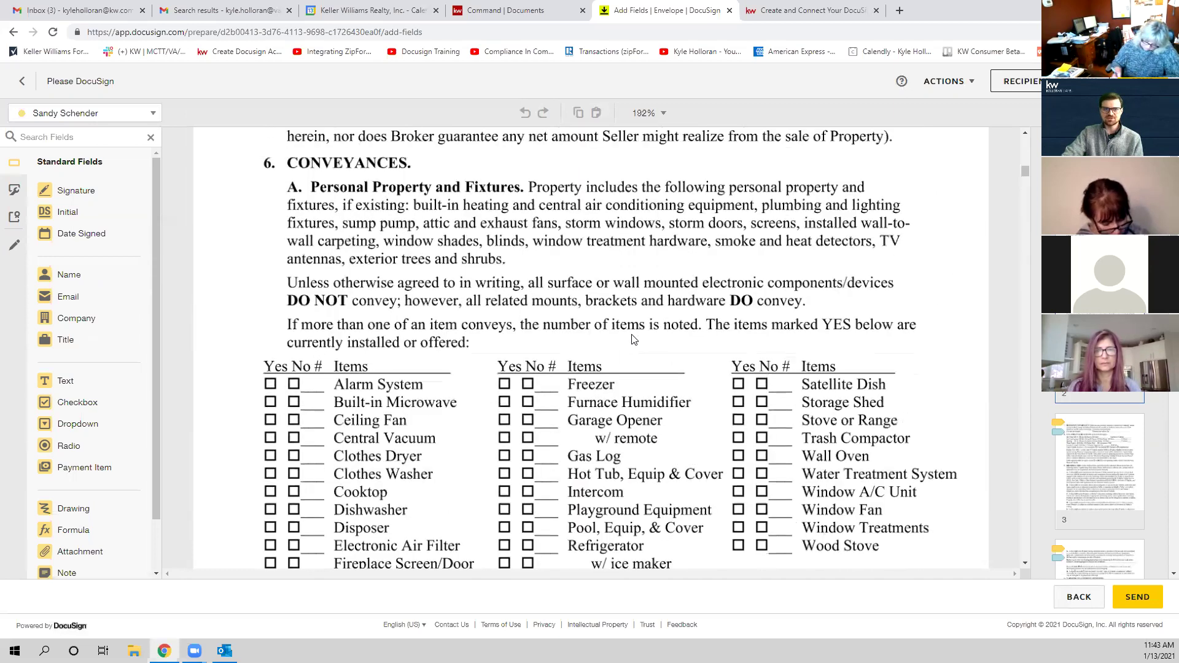
{"action": "scroll", "coordinate": [638, 341], "scroll_direction": "up", "scroll_amount": 15}
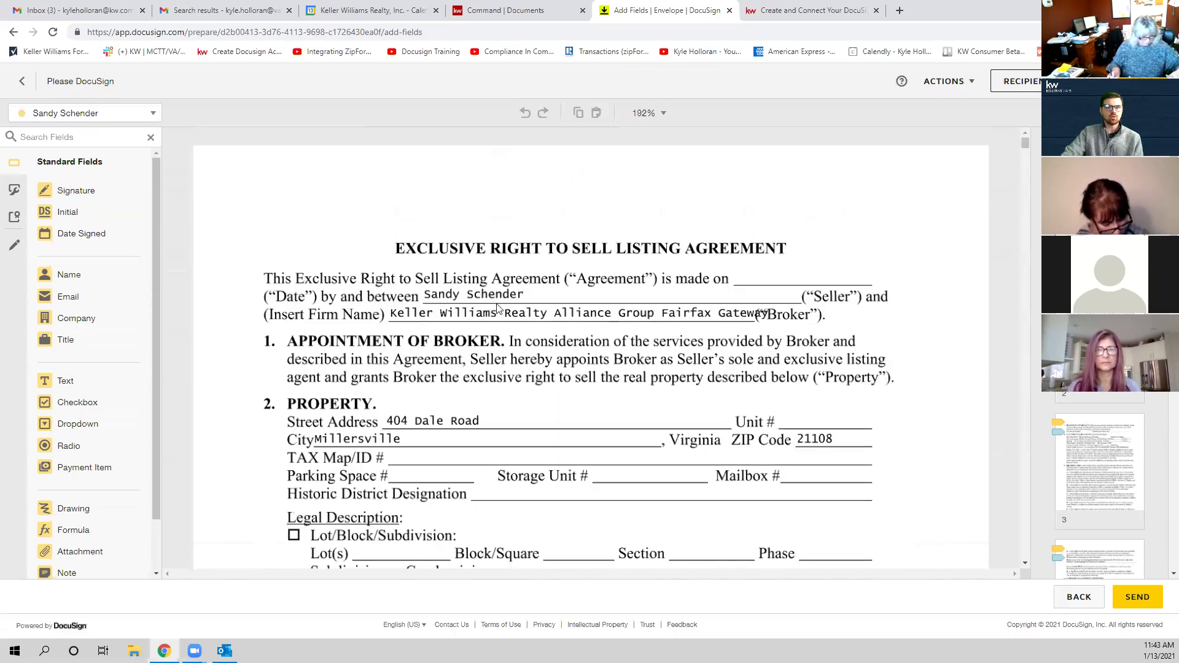
{"action": "left_click", "coordinate": [95, 113]}
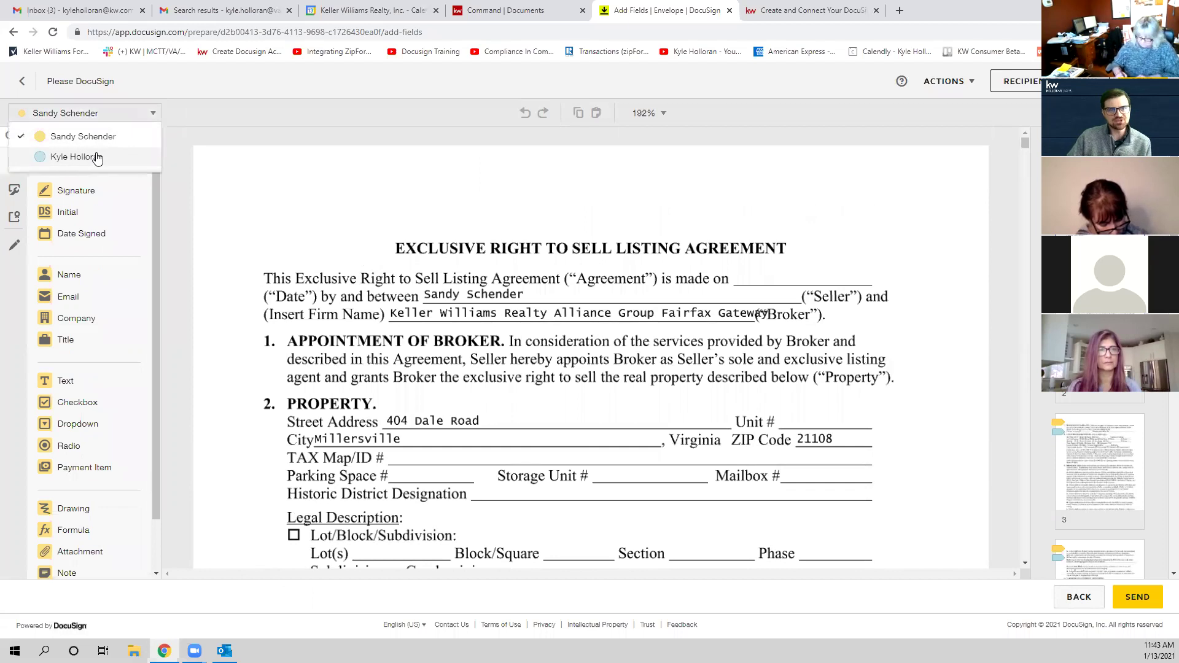
{"action": "left_click", "coordinate": [262, 158]}
Step: Review Sign and Date Signed fields on the disclosure and Useful Information pages, then return to the top
{"action": "scroll", "coordinate": [588, 433], "scroll_direction": "down", "scroll_amount": 10}
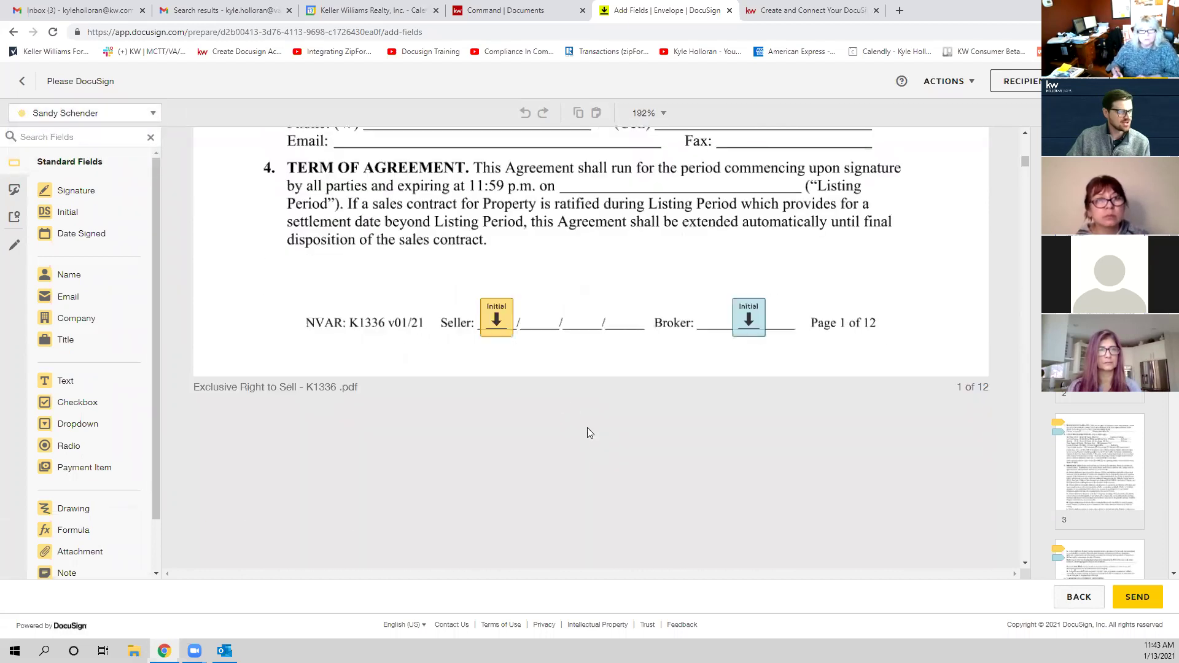
{"action": "scroll", "coordinate": [773, 341], "scroll_direction": "up", "scroll_amount": 10}
{"action": "scroll", "coordinate": [772, 341], "scroll_direction": "down", "scroll_amount": 10}
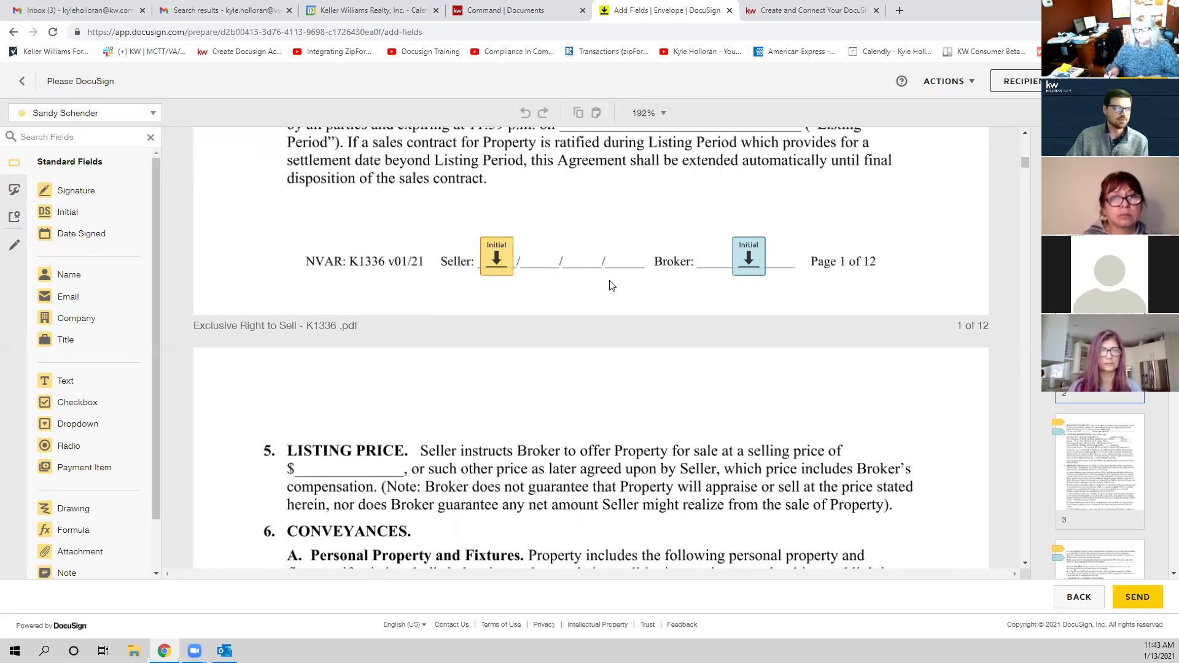
{"action": "scroll", "coordinate": [611, 286], "scroll_direction": "down", "scroll_amount": 10}
{"action": "scroll", "coordinate": [619, 316], "scroll_direction": "up", "scroll_amount": 8}
{"action": "scroll", "coordinate": [619, 316], "scroll_direction": "up", "scroll_amount": 8}
{"action": "left_click_drag", "start_coordinate": [1021, 147], "coordinate": [1013, 420]}
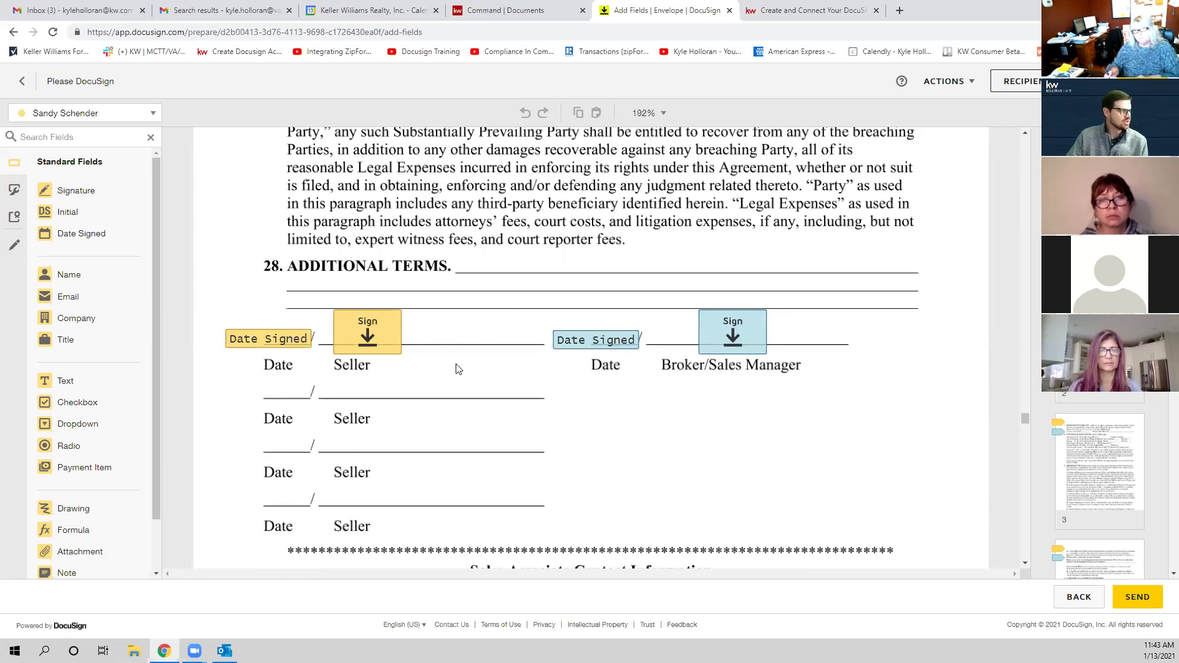
{"action": "scroll", "coordinate": [706, 369], "scroll_direction": "up", "scroll_amount": 10}
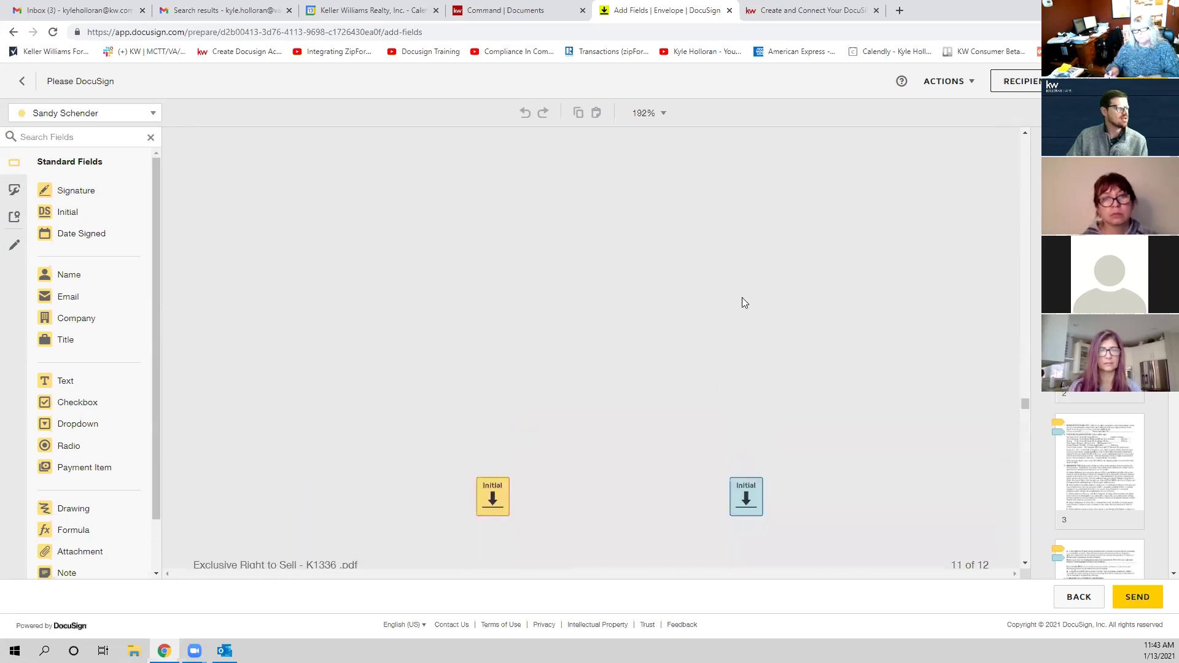
{"action": "scroll", "coordinate": [790, 255], "scroll_direction": "up", "scroll_amount": 3}
{"action": "scroll", "coordinate": [648, 314], "scroll_direction": "down", "scroll_amount": 12}
{"action": "scroll", "coordinate": [647, 313], "scroll_direction": "down", "scroll_amount": 5}
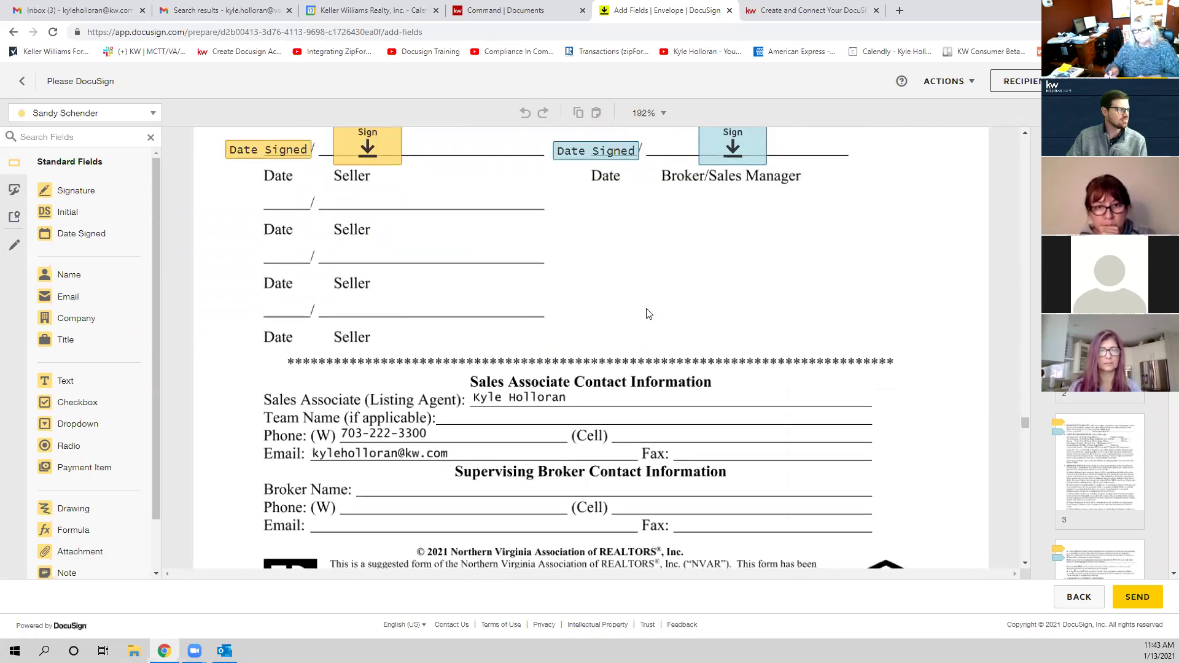
{"action": "scroll", "coordinate": [588, 314], "scroll_direction": "down", "scroll_amount": 2}
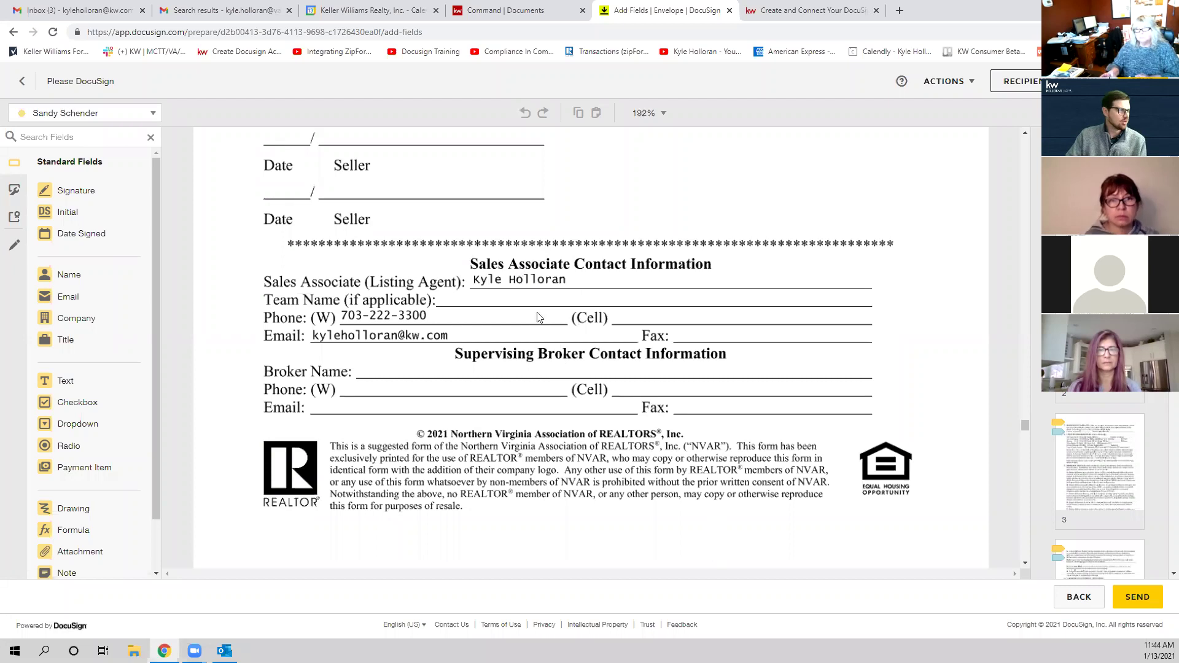
{"action": "scroll", "coordinate": [481, 335], "scroll_direction": "down", "scroll_amount": 10}
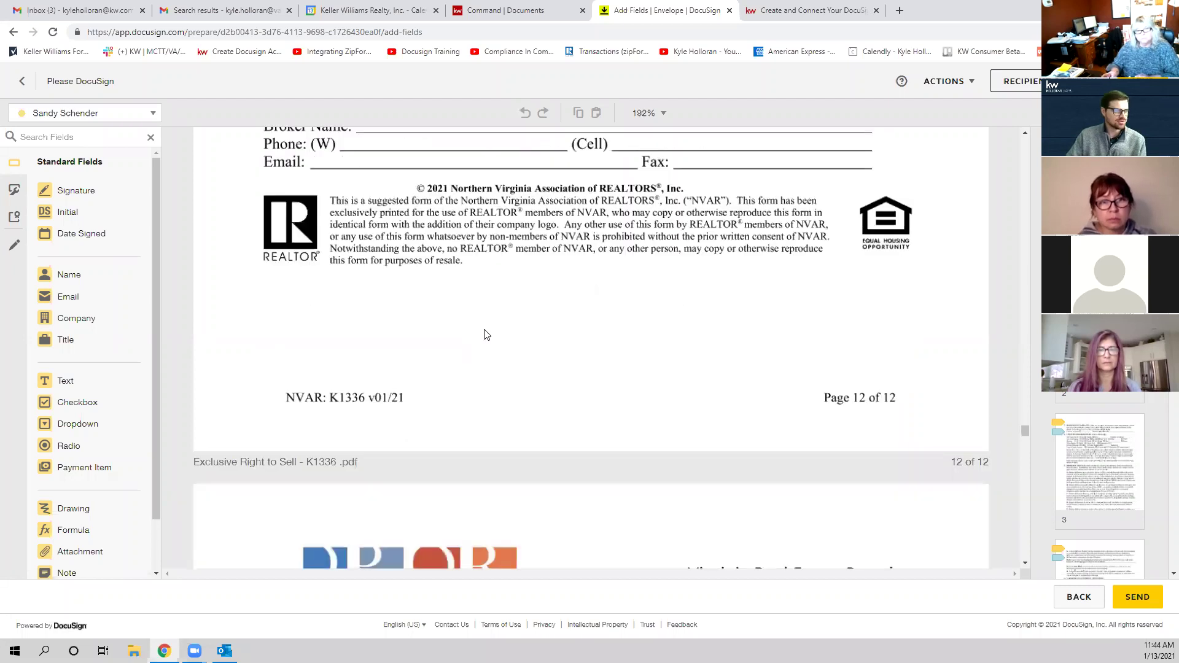
{"action": "scroll", "coordinate": [625, 328], "scroll_direction": "down", "scroll_amount": 6}
{"action": "scroll", "coordinate": [513, 244], "scroll_direction": "up", "scroll_amount": 2}
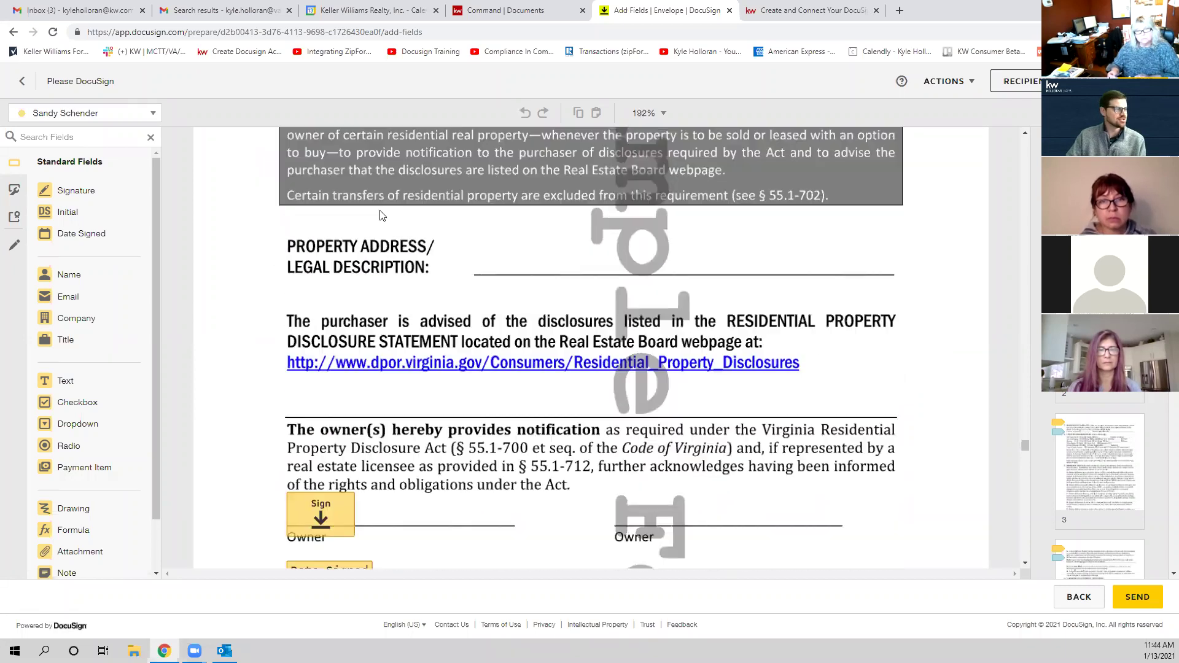
{"action": "scroll", "coordinate": [513, 244], "scroll_direction": "down", "scroll_amount": 3}
{"action": "scroll", "coordinate": [592, 316], "scroll_direction": "down", "scroll_amount": 8}
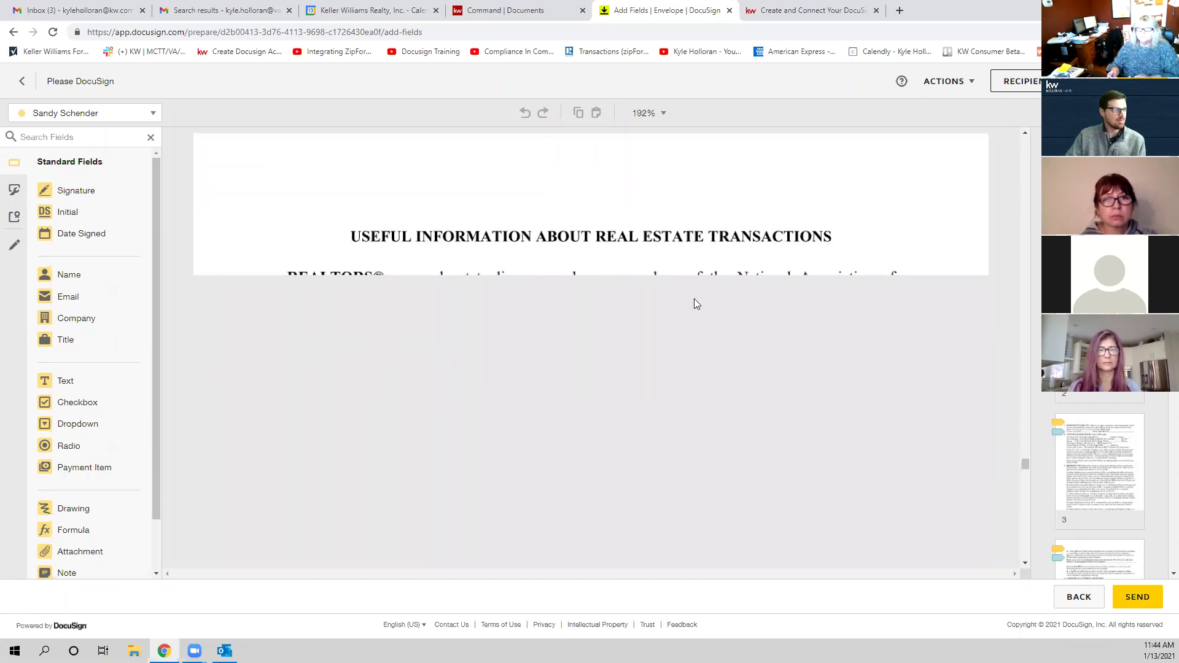
{"action": "scroll", "coordinate": [694, 303], "scroll_direction": "up", "scroll_amount": 5}
{"action": "scroll", "coordinate": [737, 329], "scroll_direction": "down", "scroll_amount": 5}
{"action": "scroll", "coordinate": [632, 362], "scroll_direction": "down", "scroll_amount": 15}
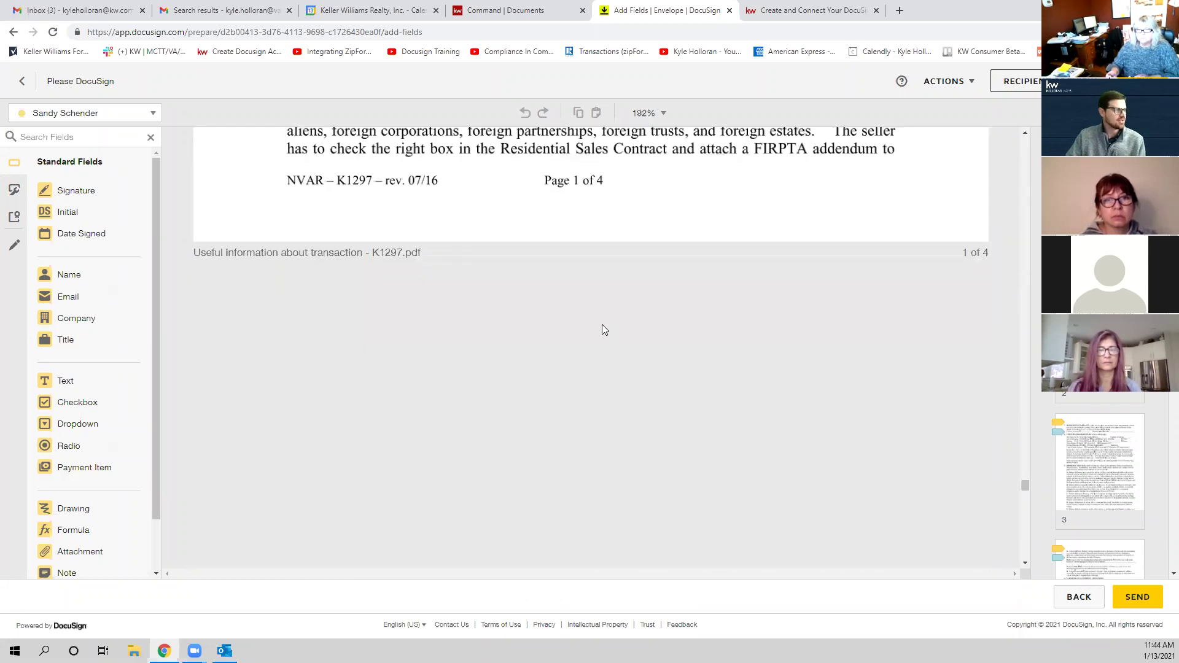
{"action": "scroll", "coordinate": [620, 336], "scroll_direction": "down", "scroll_amount": 20}
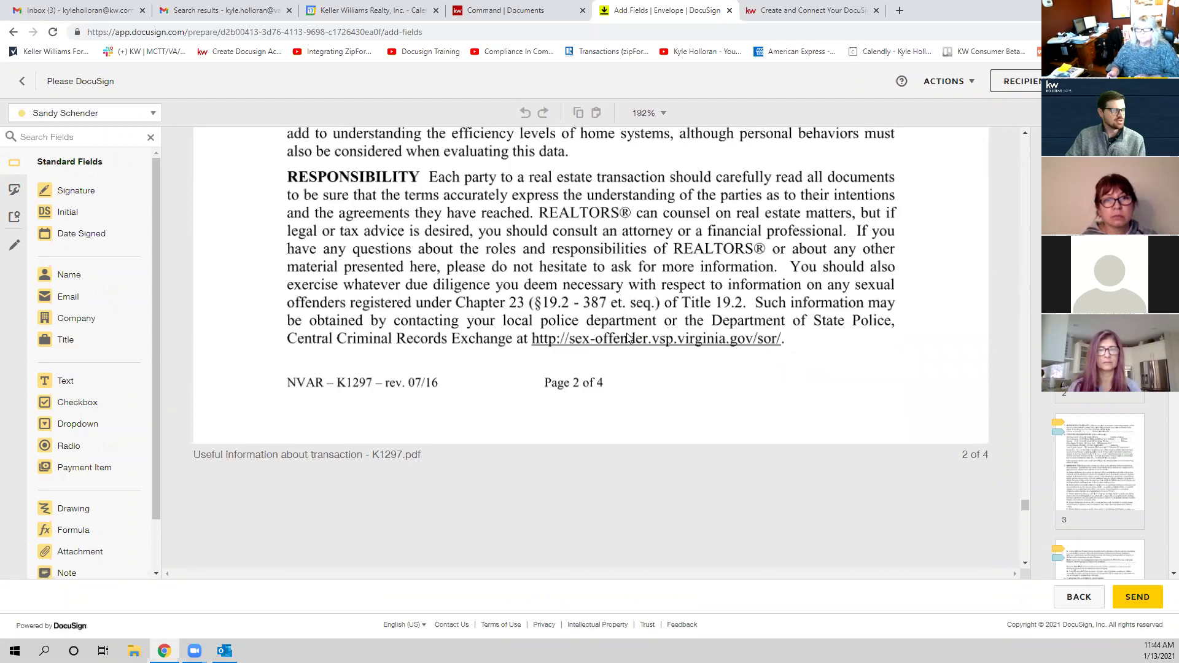
{"action": "scroll", "coordinate": [628, 334], "scroll_direction": "down", "scroll_amount": 4}
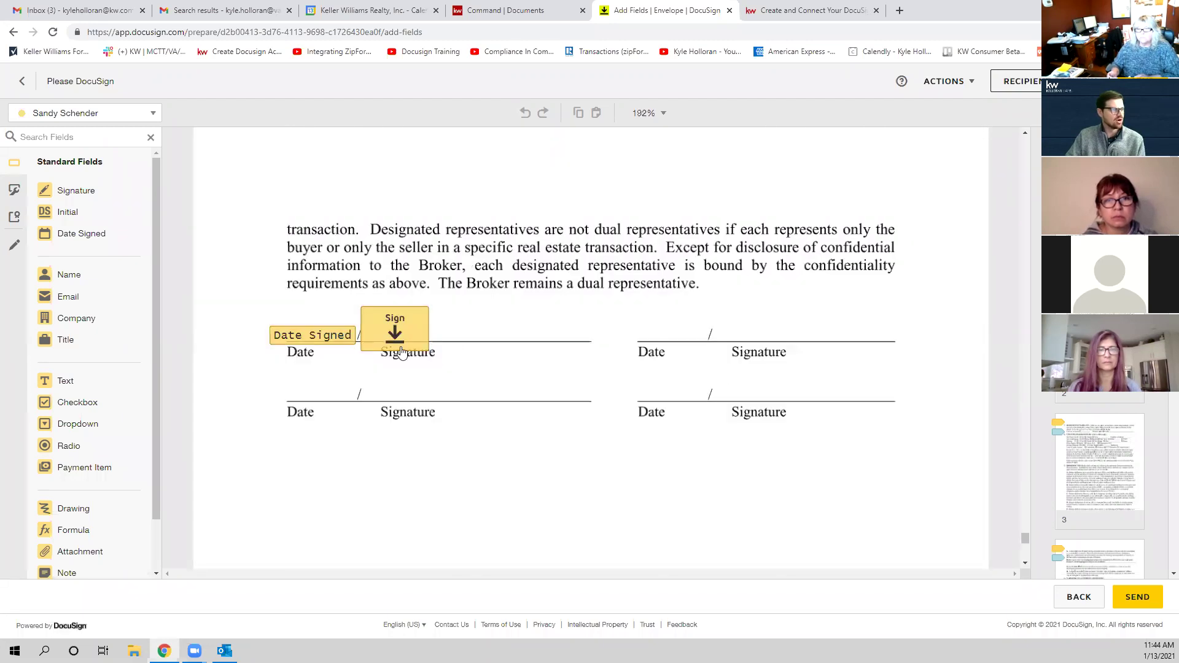
{"action": "mouse_move", "coordinate": [1027, 541]}
{"action": "left_mouse_down"}
{"action": "mouse_move", "coordinate": [991, 174]}
{"action": "mouse_move", "coordinate": [997, 106]}
{"action": "left_mouse_up"}
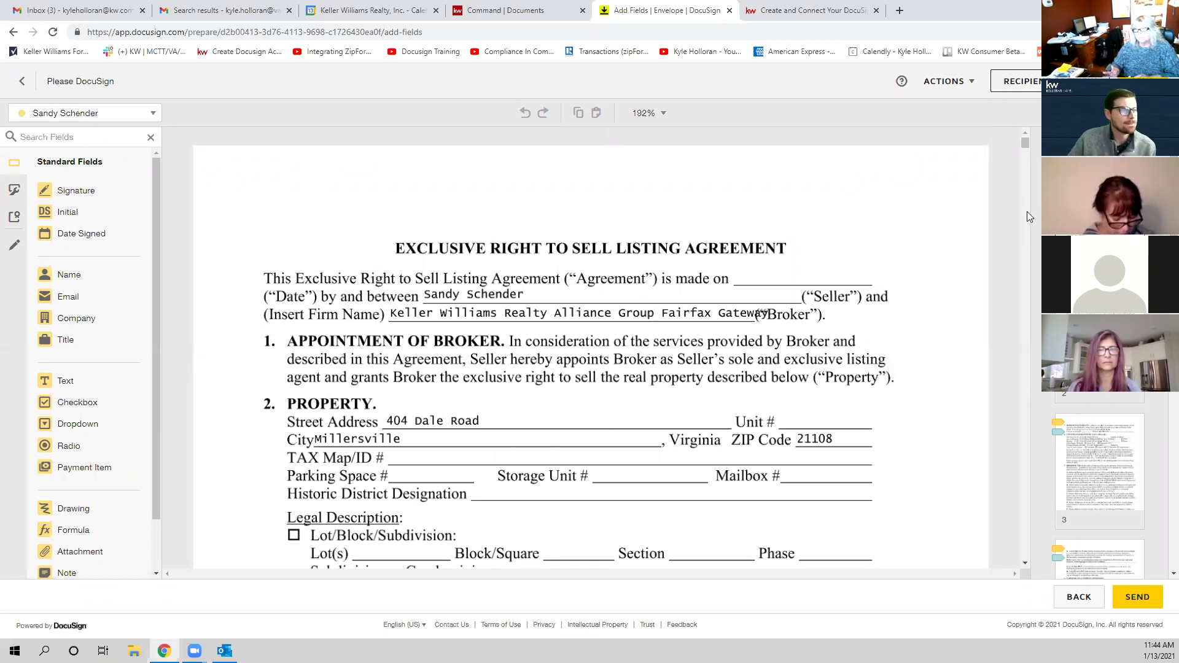
{"action": "left_click_drag", "start_coordinate": [1024, 144], "coordinate": [1015, 540]}
{"action": "scroll", "coordinate": [797, 476], "scroll_direction": "up", "scroll_amount": 15}
{"action": "scroll", "coordinate": [706, 442], "scroll_direction": "up", "scroll_amount": 10}
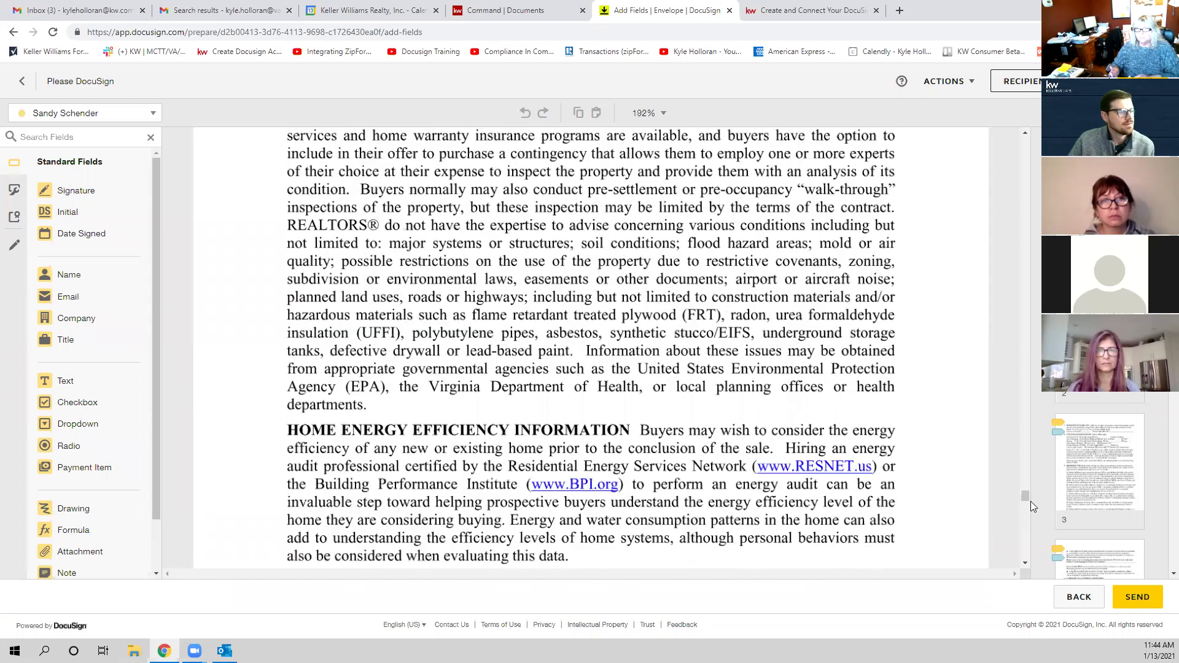
{"action": "left_click_drag", "start_coordinate": [1025, 497], "coordinate": [1024, 137]}
{"action": "scroll", "coordinate": [1015, 215], "scroll_direction": "down", "scroll_amount": 5}
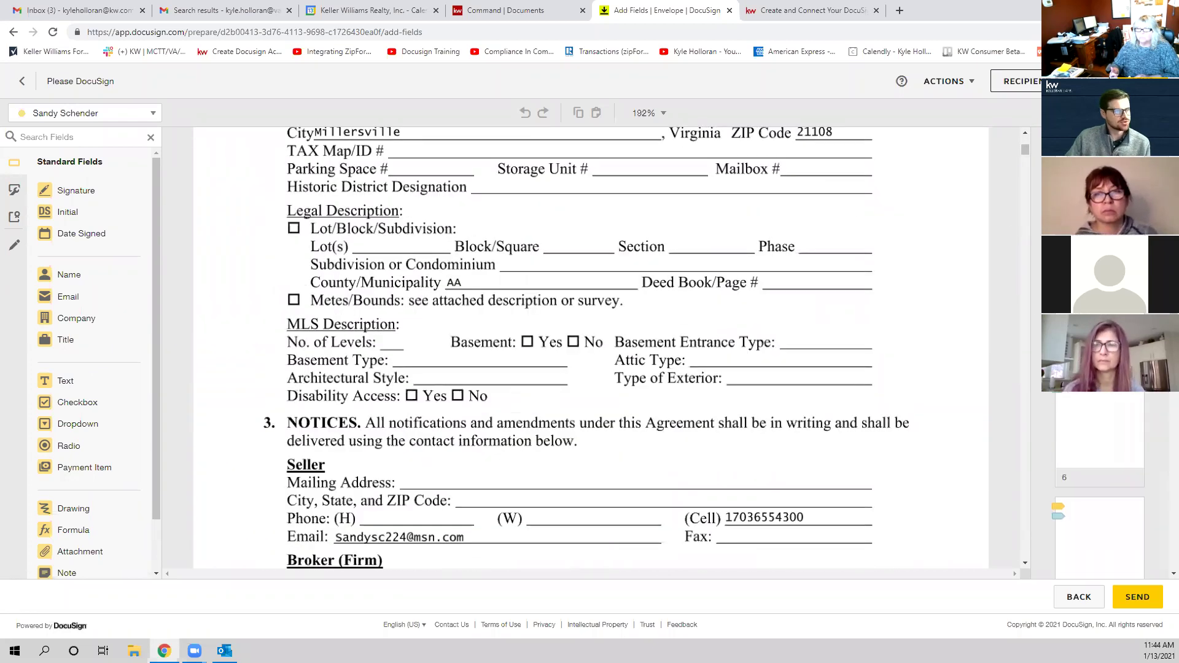
{"action": "scroll", "coordinate": [798, 301], "scroll_direction": "down", "scroll_amount": 20}
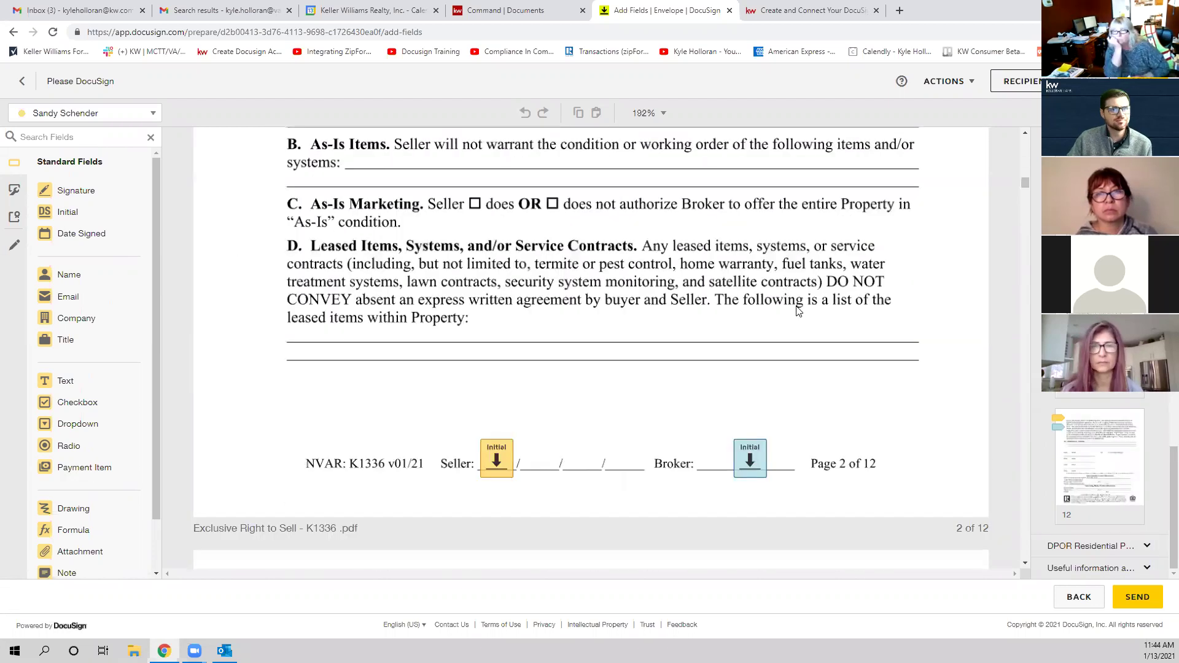
{"action": "scroll", "coordinate": [798, 312], "scroll_direction": "up", "scroll_amount": 20}
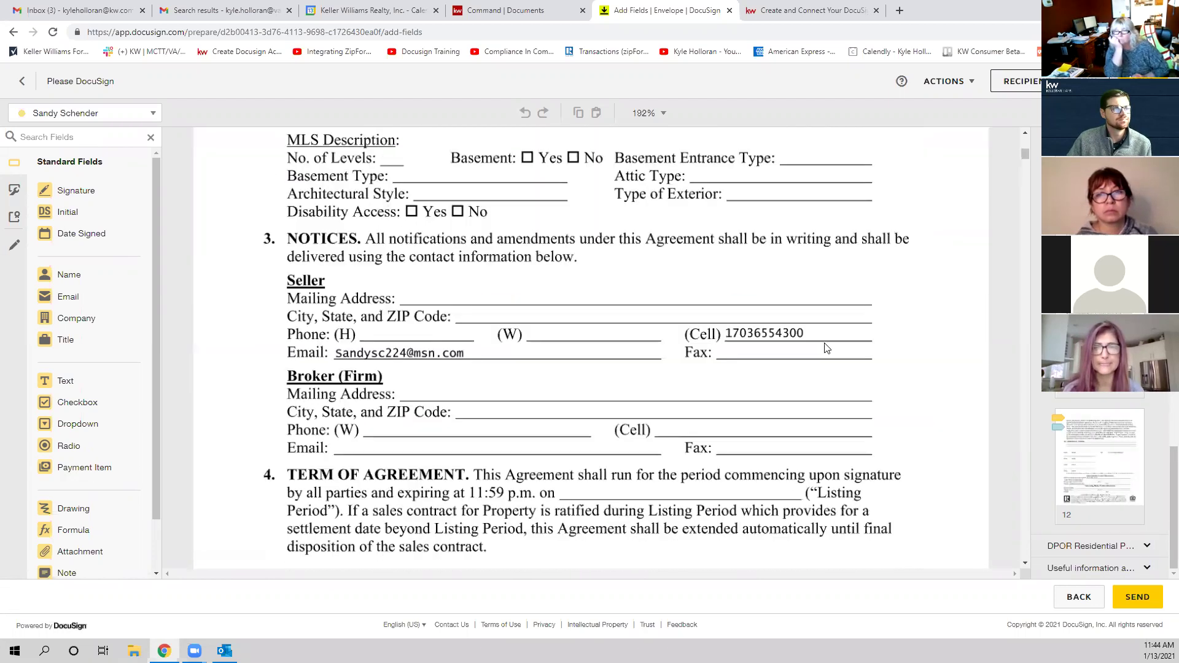
{"action": "scroll", "coordinate": [826, 348], "scroll_direction": "up", "scroll_amount": 9}
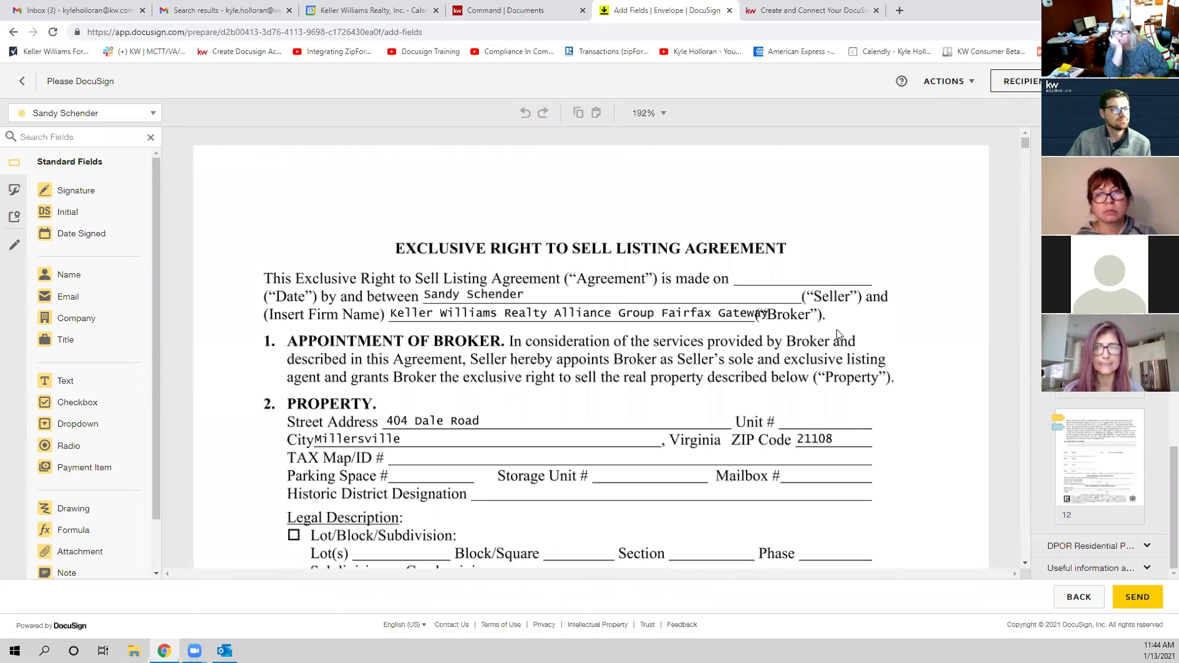
{"action": "scroll", "coordinate": [856, 277], "scroll_direction": "down", "scroll_amount": 20}
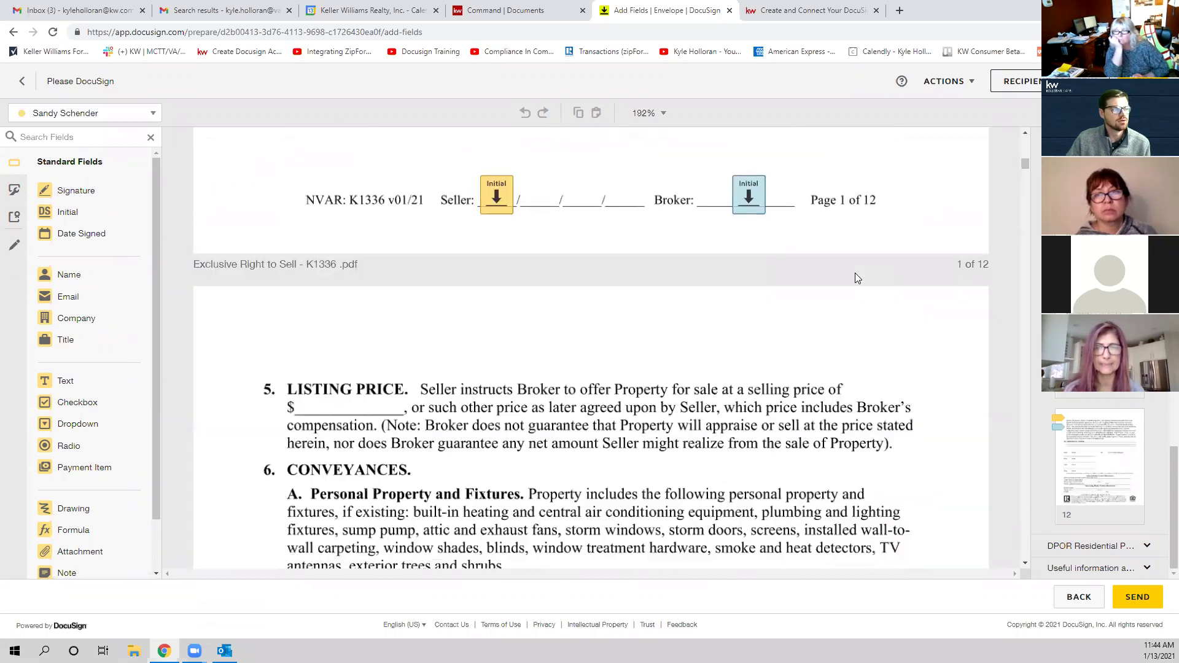
{"action": "scroll", "coordinate": [859, 276], "scroll_direction": "down", "scroll_amount": 10}
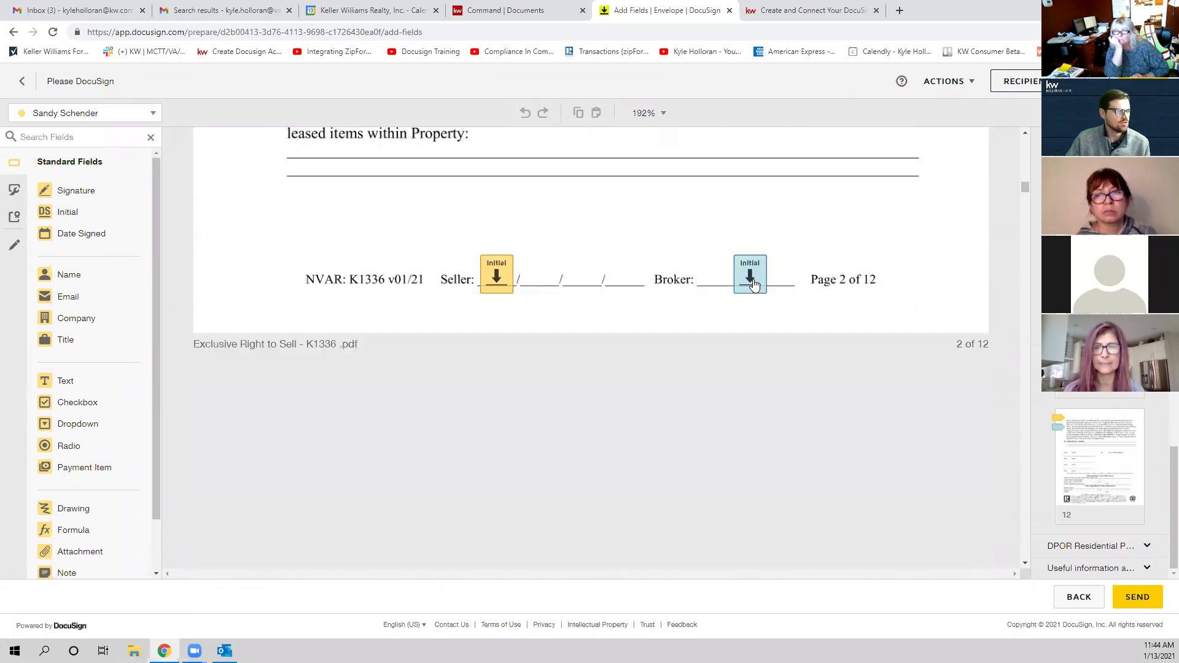
{"action": "scroll", "coordinate": [805, 299], "scroll_direction": "down", "scroll_amount": 20}
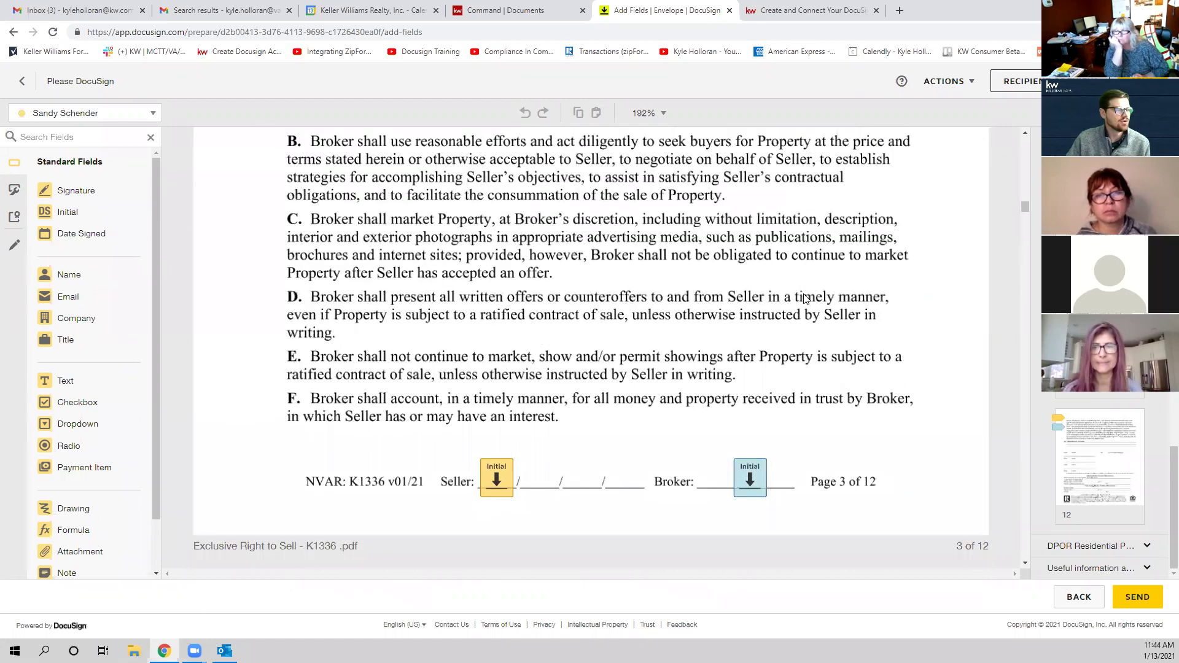
{"action": "scroll", "coordinate": [805, 298], "scroll_direction": "down", "scroll_amount": 15}
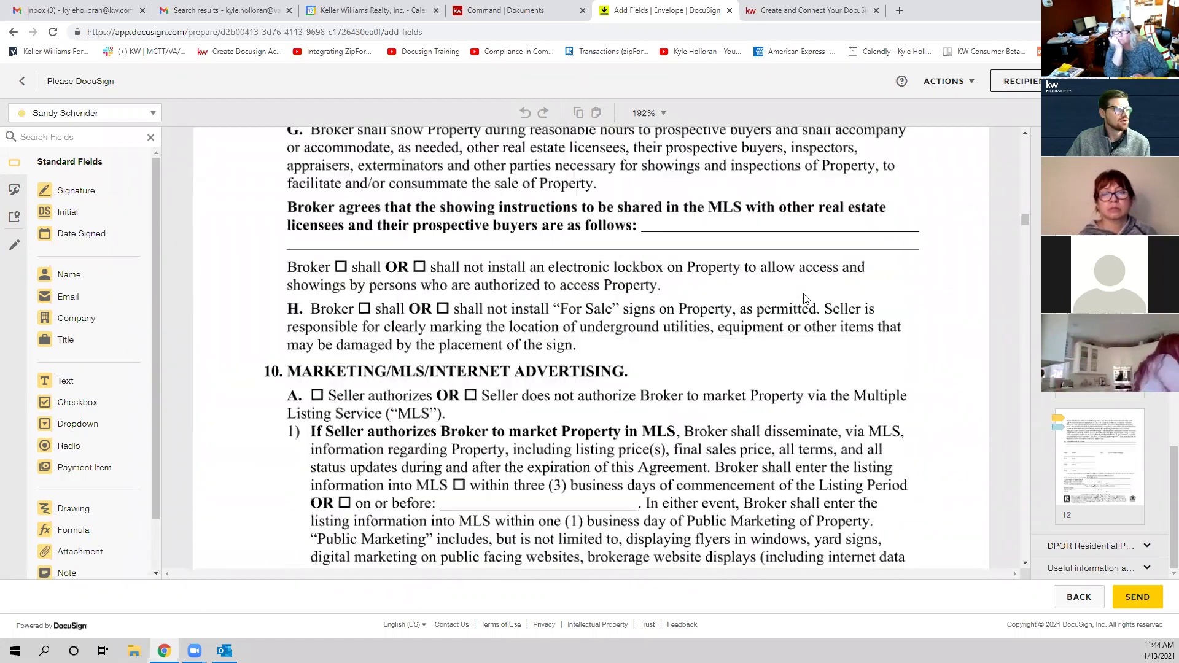
{"action": "scroll", "coordinate": [805, 299], "scroll_direction": "down", "scroll_amount": 10}
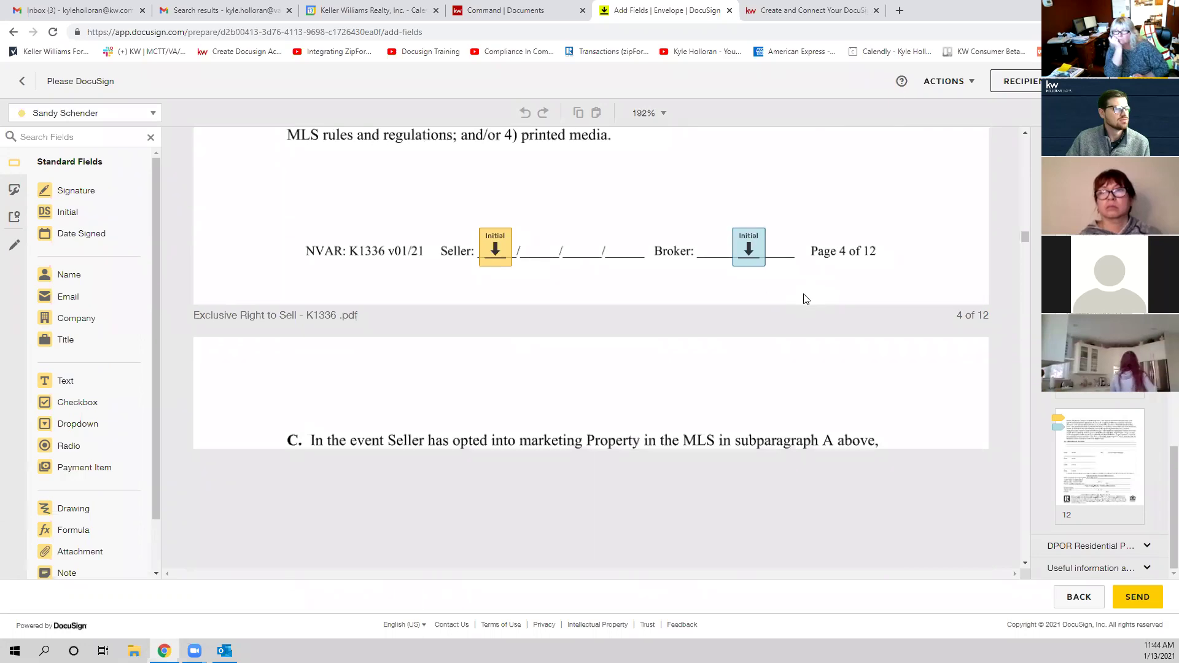
{"action": "scroll", "coordinate": [917, 253], "scroll_direction": "down", "scroll_amount": 15}
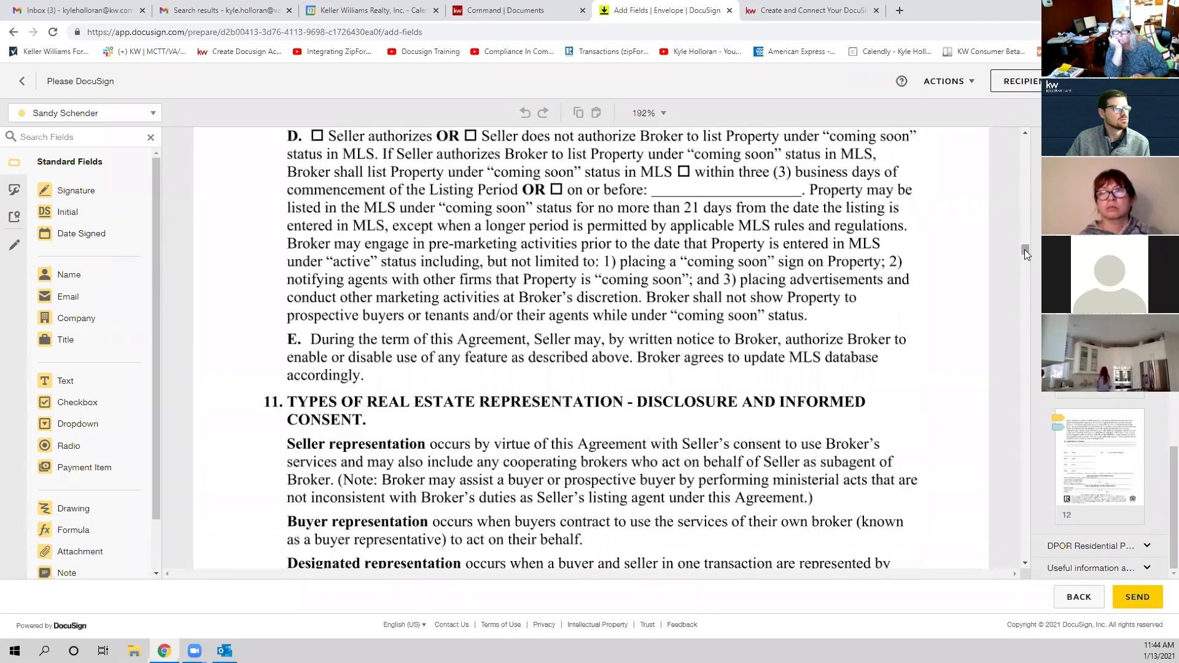
{"action": "left_click_drag", "start_coordinate": [1023, 261], "coordinate": [1021, 132]}
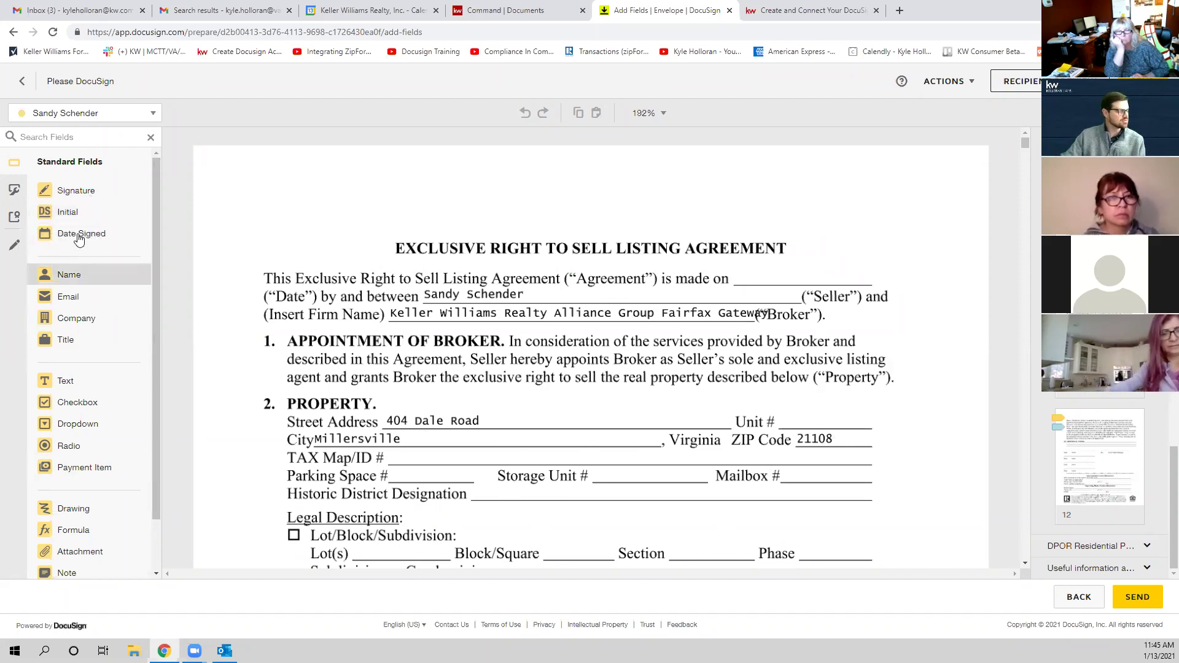
{"action": "left_click", "coordinate": [15, 249]}
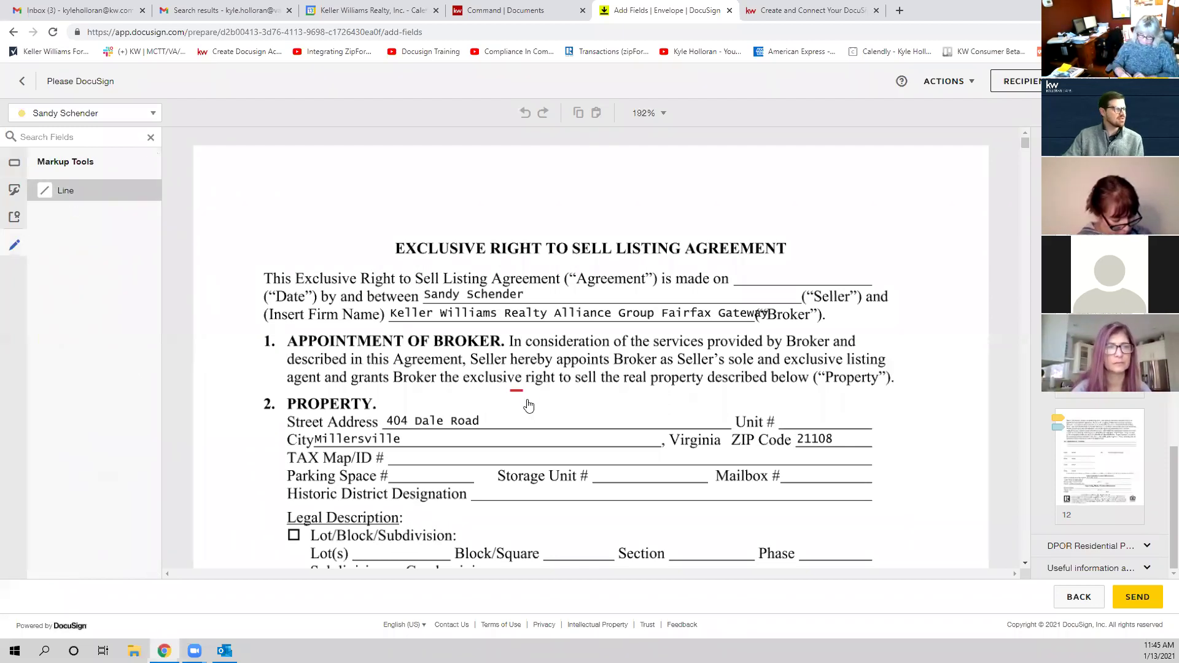
{"action": "left_click_drag", "start_coordinate": [450, 421], "coordinate": [480, 421]}
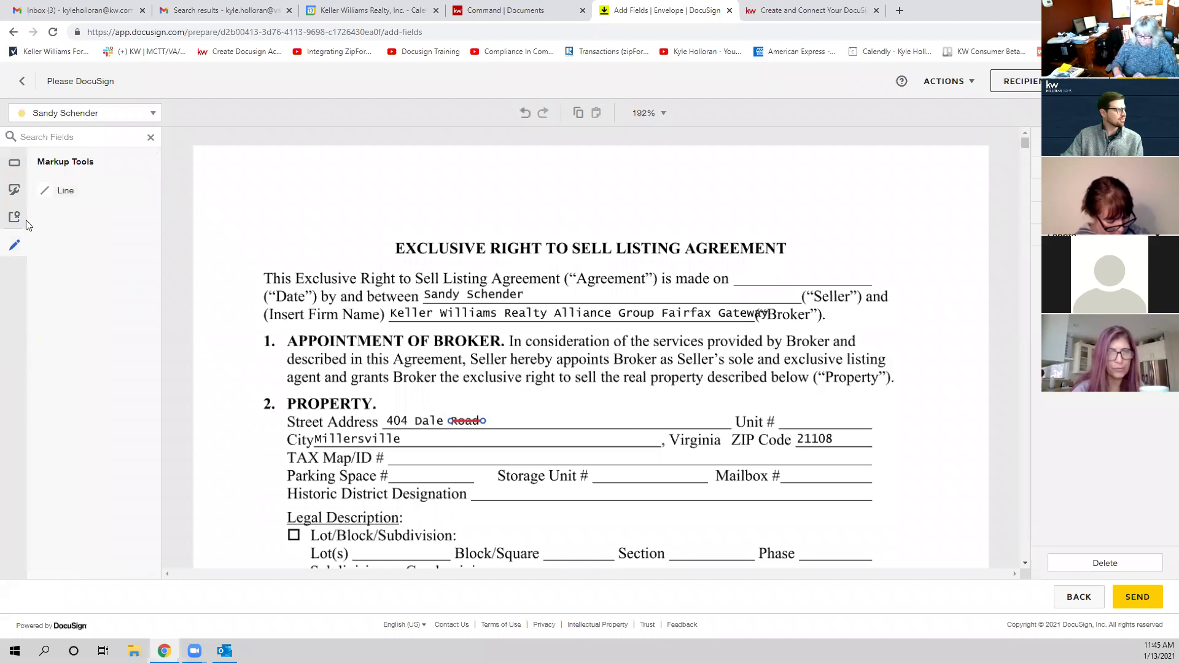
{"action": "left_click", "coordinate": [15, 169]}
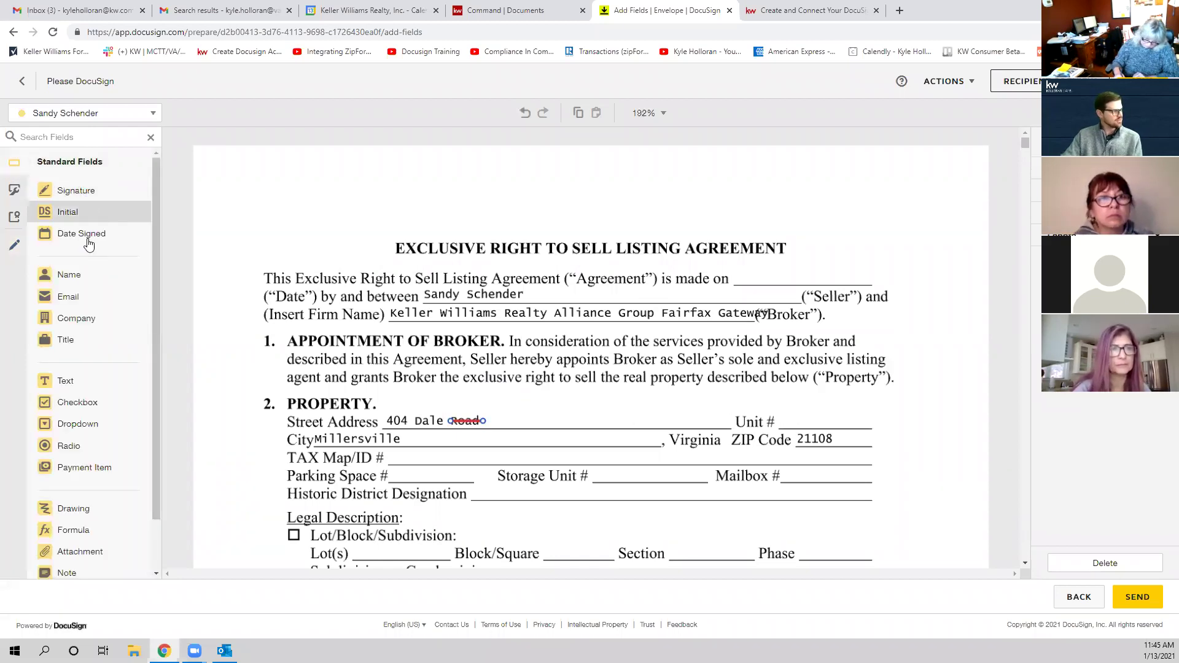
Step: Place a text field reading 'Court' right after the struck-out 'Road'
{"action": "left_click", "coordinate": [86, 382]}
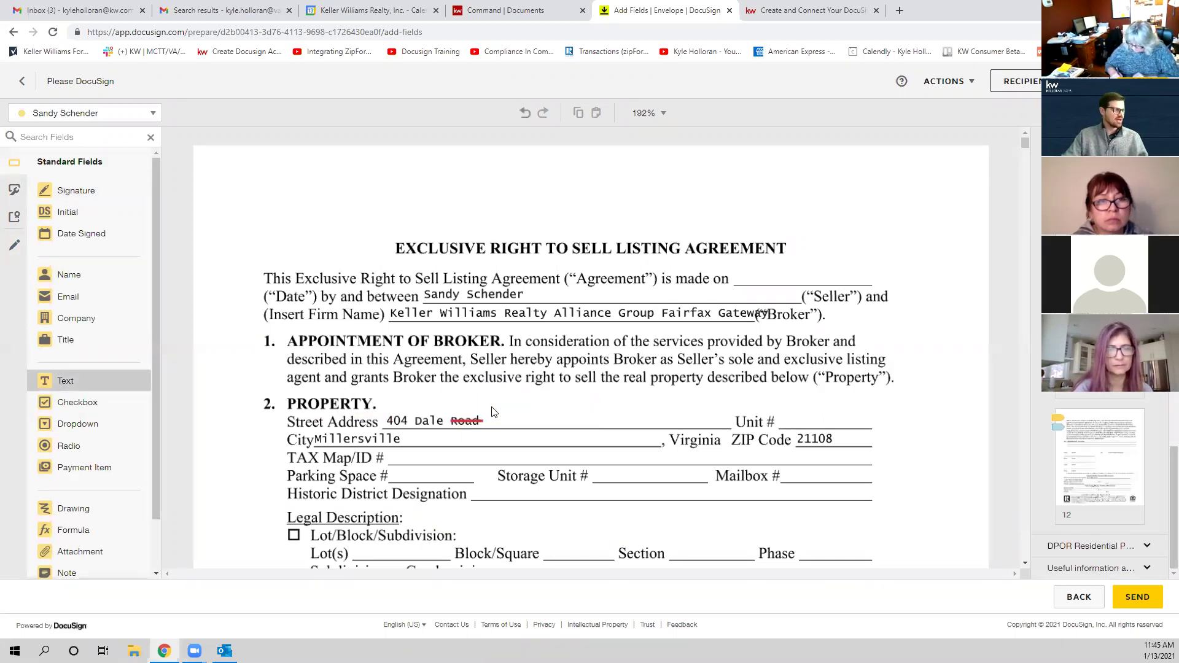
{"action": "left_click", "coordinate": [488, 410]}
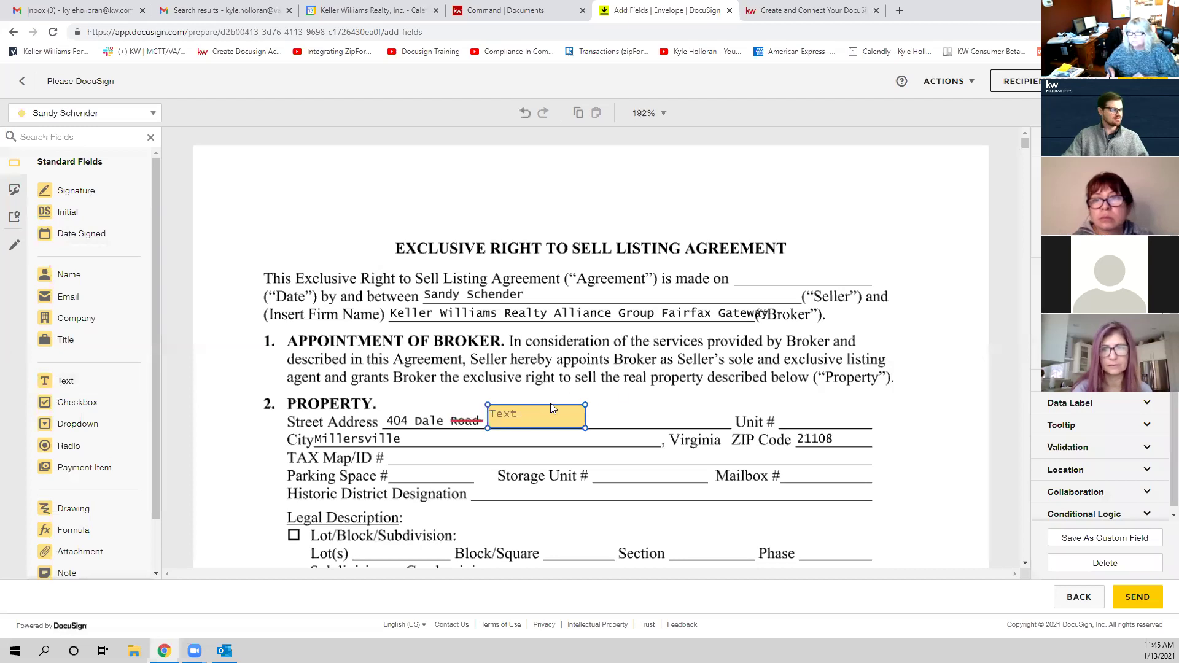
{"action": "type", "text": "Court"}
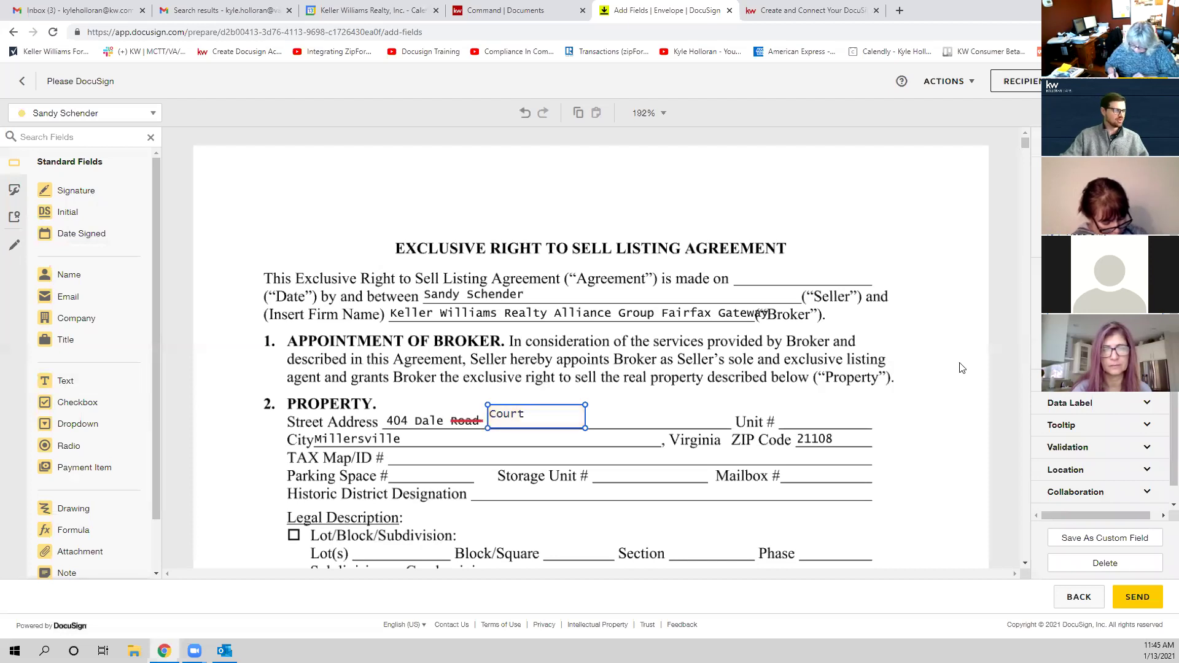
{"action": "left_click", "coordinate": [934, 440]}
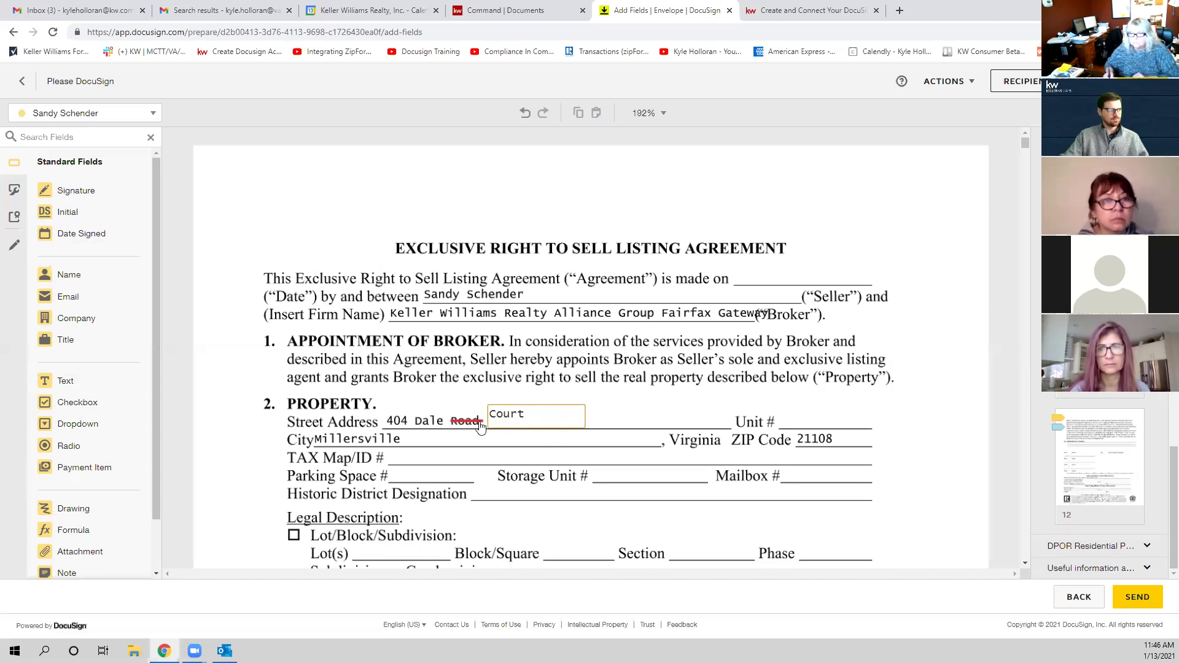
{"action": "left_click", "coordinate": [533, 421]}
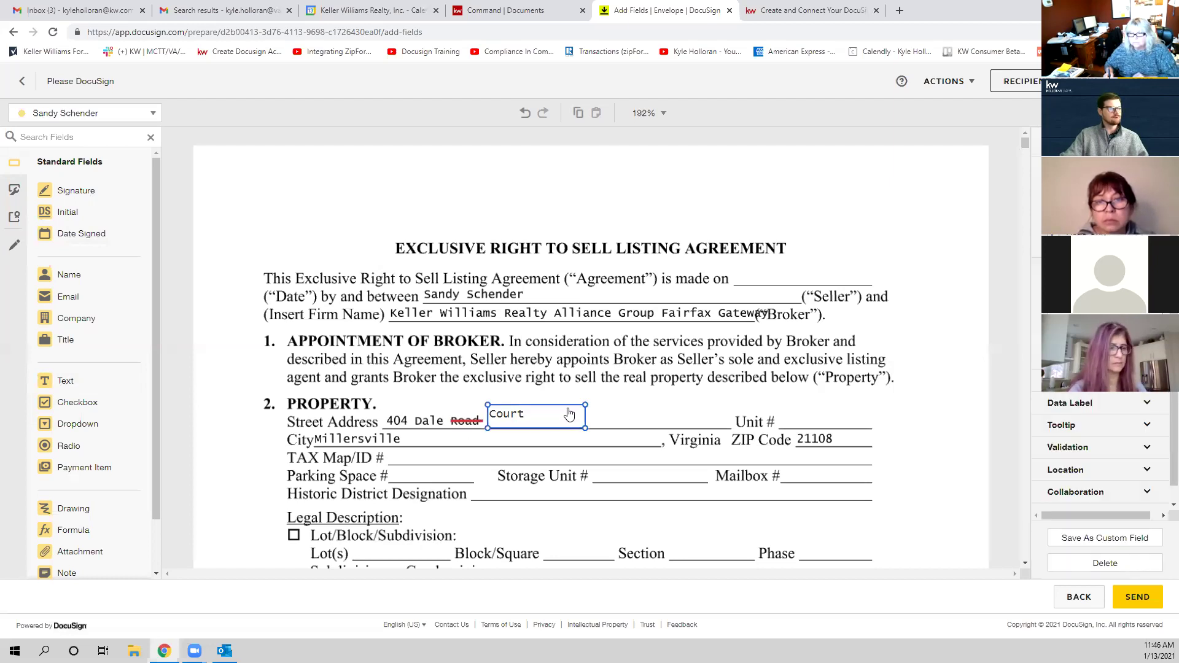
{"action": "left_click", "coordinate": [603, 411]}
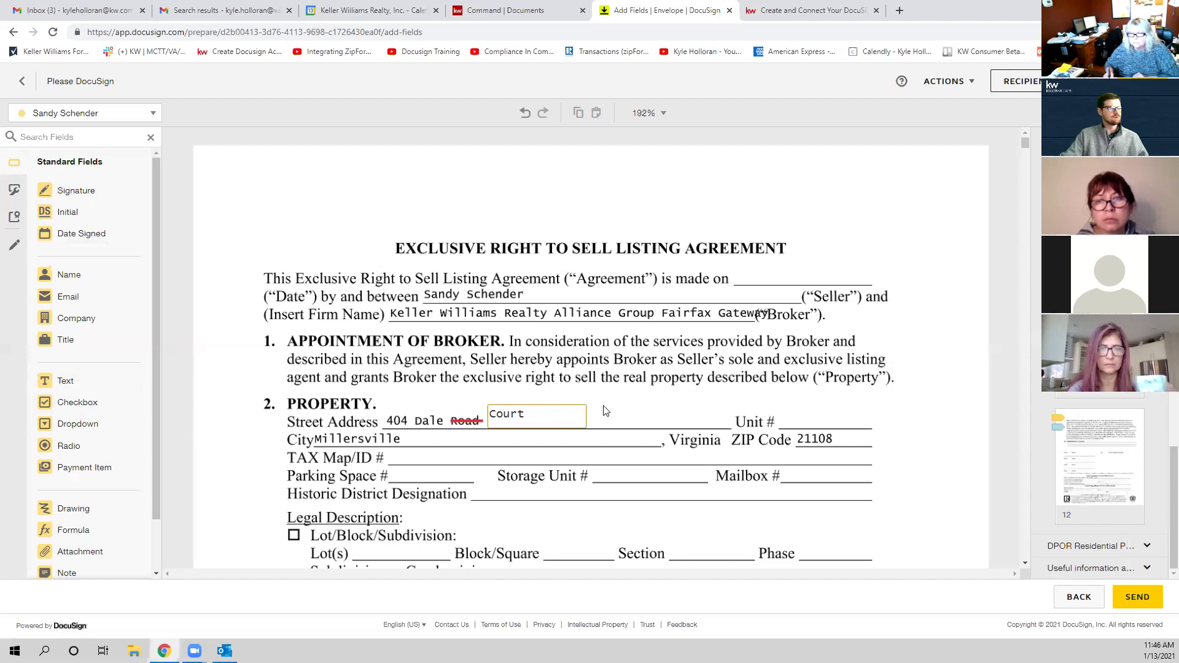
{"action": "scroll", "coordinate": [625, 419], "scroll_direction": "down", "scroll_amount": 2}
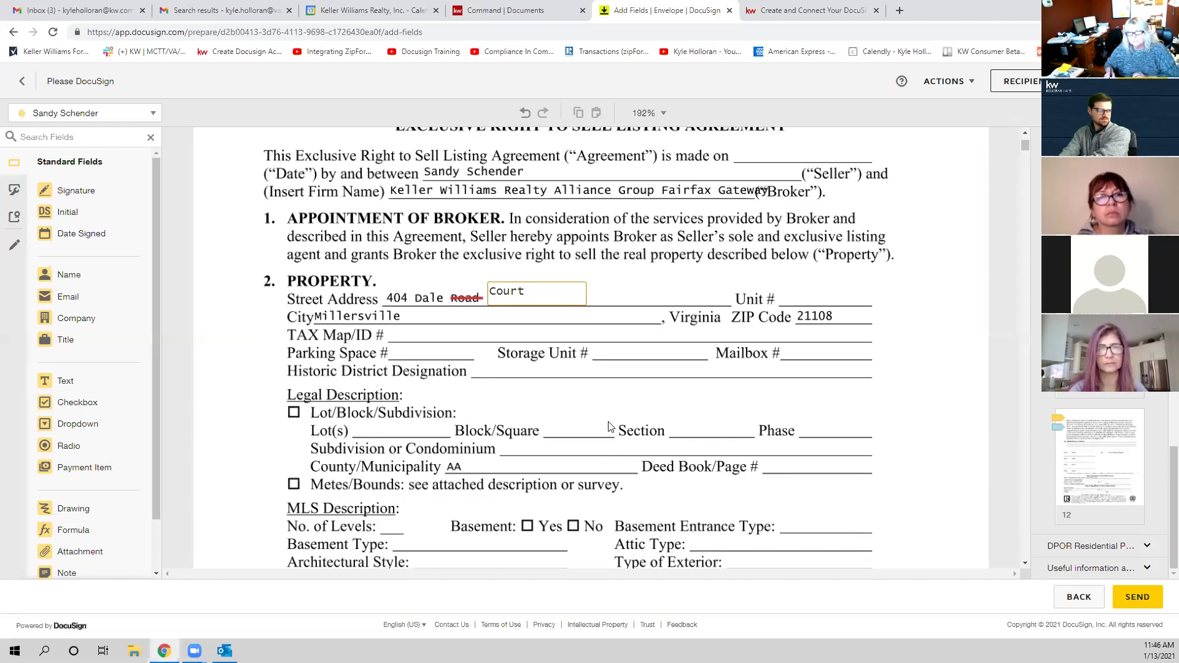
{"action": "scroll", "coordinate": [610, 426], "scroll_direction": "up", "scroll_amount": 2}
Step: Uncheck Recipients Can Collaborate in the Court text field's Collaboration settings
{"action": "left_click", "coordinate": [551, 424]}
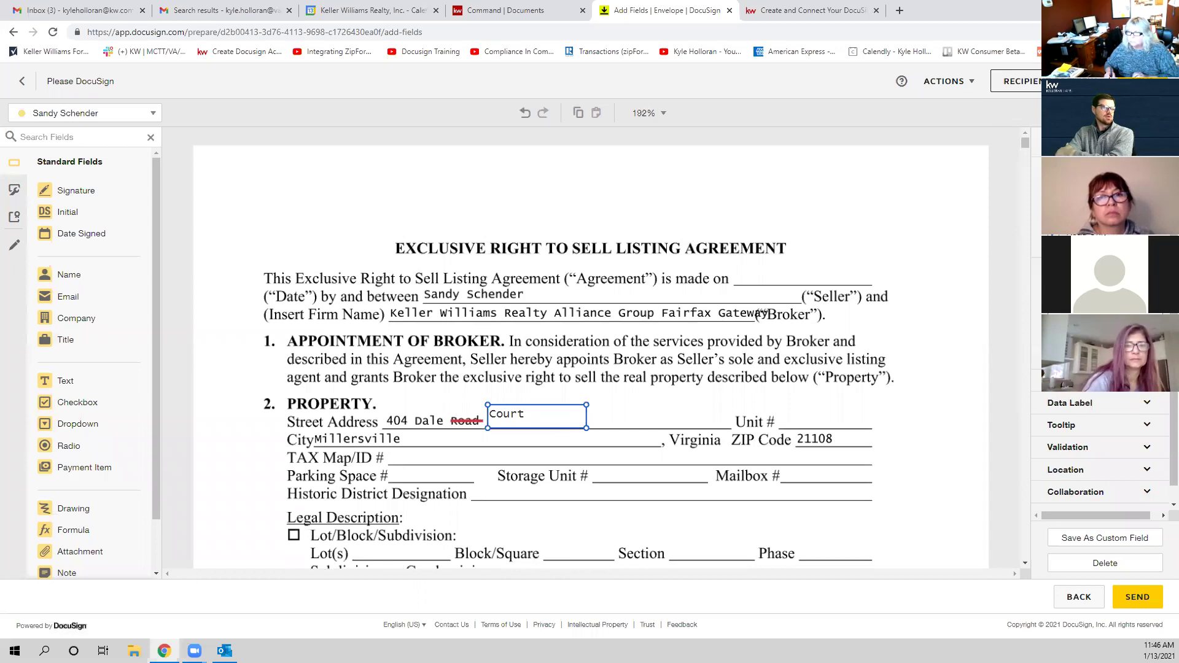
{"action": "scroll", "coordinate": [1099, 454], "scroll_direction": "down", "scroll_amount": 1}
{"action": "left_click", "coordinate": [1096, 476]}
{"action": "scroll", "coordinate": [1084, 474], "scroll_direction": "down", "scroll_amount": 1}
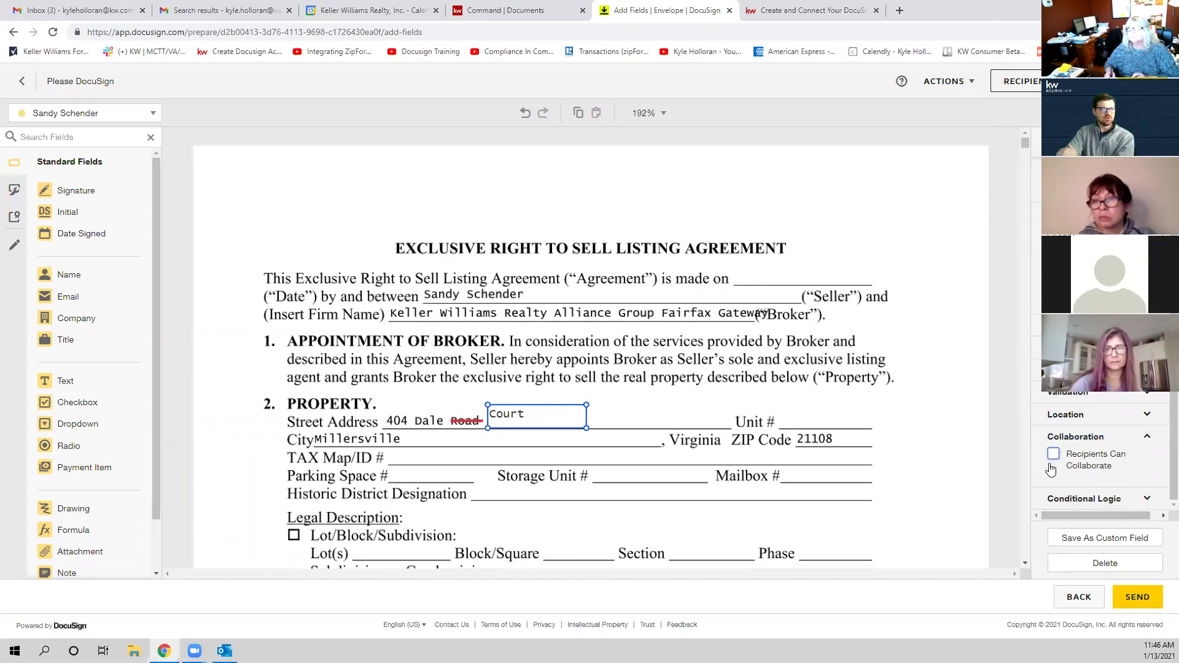
{"action": "scroll", "coordinate": [1100, 467], "scroll_direction": "up", "scroll_amount": 2}
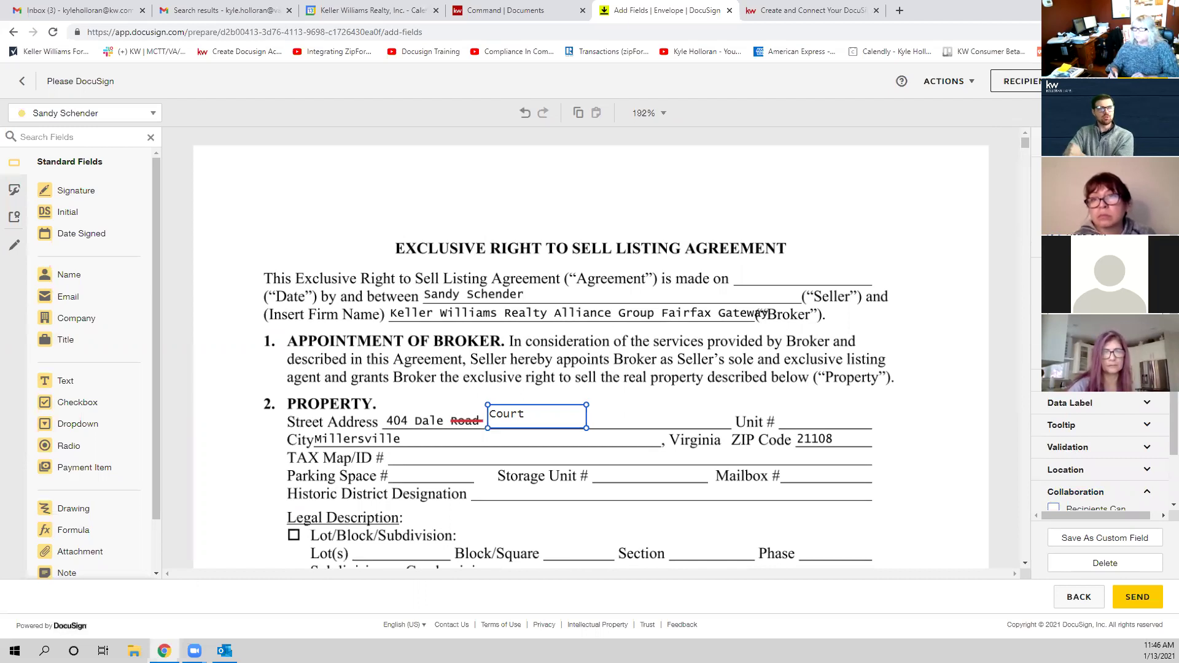
{"action": "scroll", "coordinate": [1064, 481], "scroll_direction": "down", "scroll_amount": 1}
{"action": "left_click", "coordinate": [1053, 455]}
{"action": "scroll", "coordinate": [1056, 463], "scroll_direction": "down", "scroll_amount": 1}
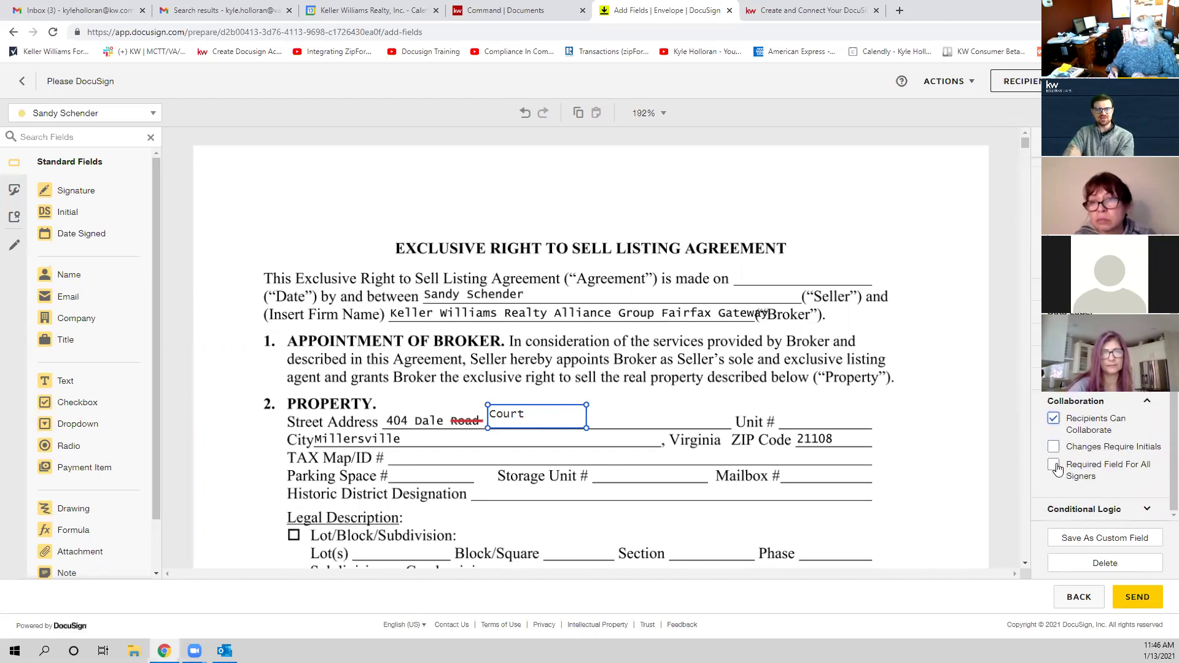
{"action": "left_click", "coordinate": [1053, 419]}
{"action": "scroll", "coordinate": [1053, 430], "scroll_direction": "up", "scroll_amount": 3}
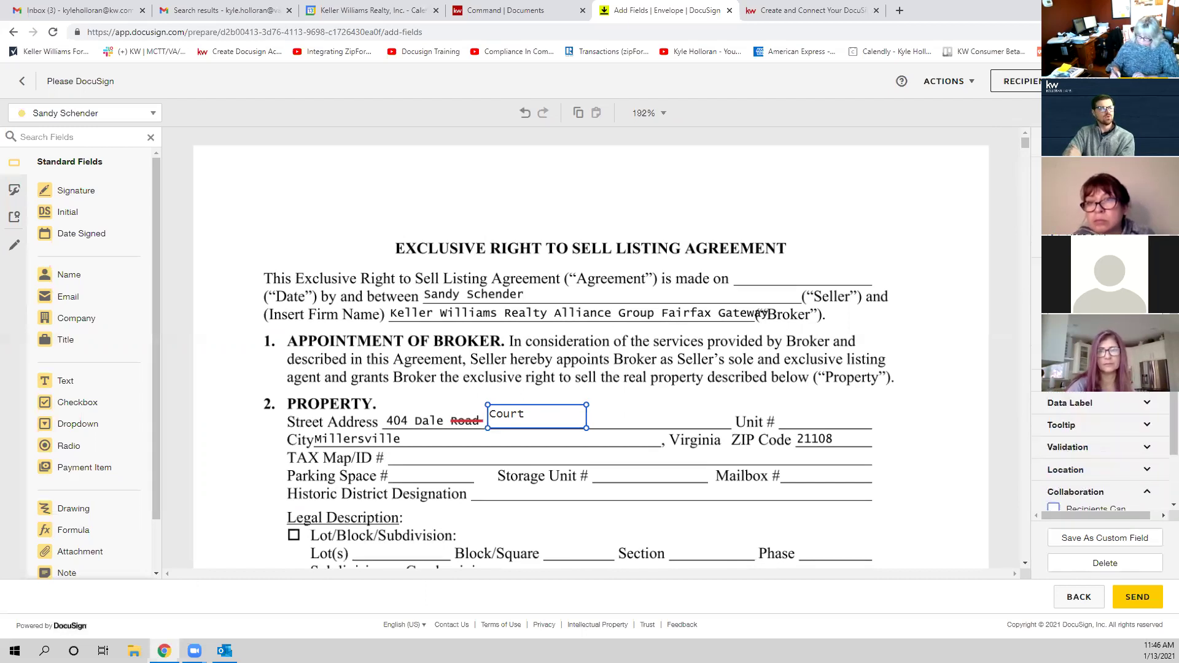
Step: Reselect the Court field to verify its collaboration setting stays off
{"action": "left_click", "coordinate": [657, 411]}
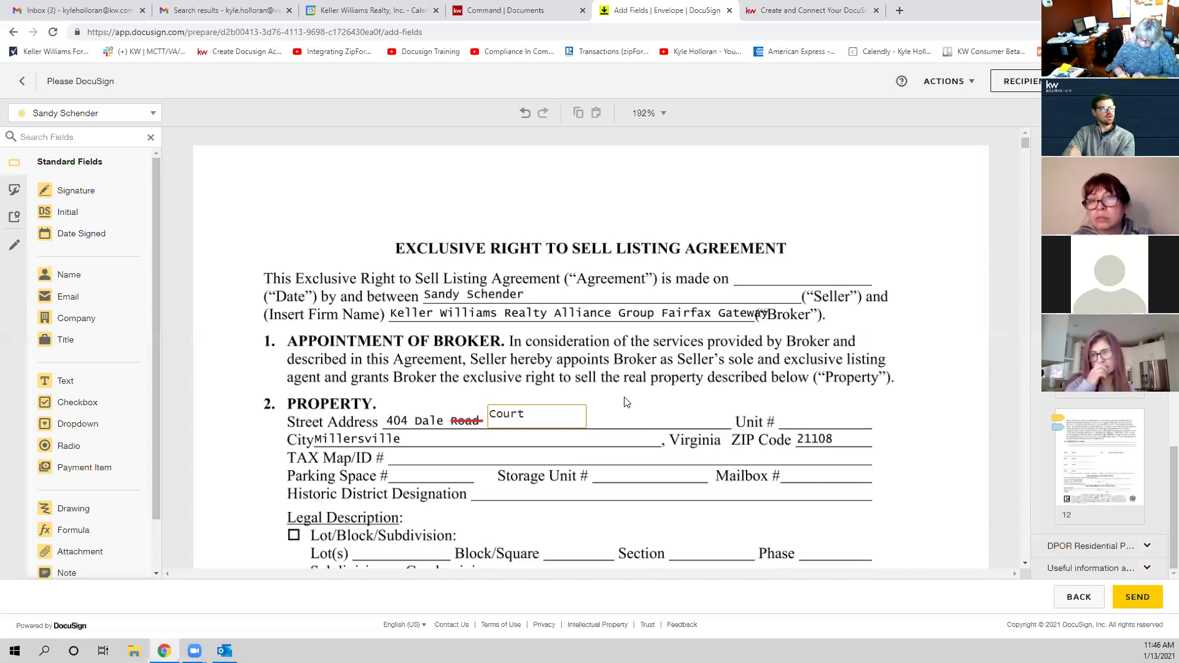
{"action": "left_click", "coordinate": [565, 413]}
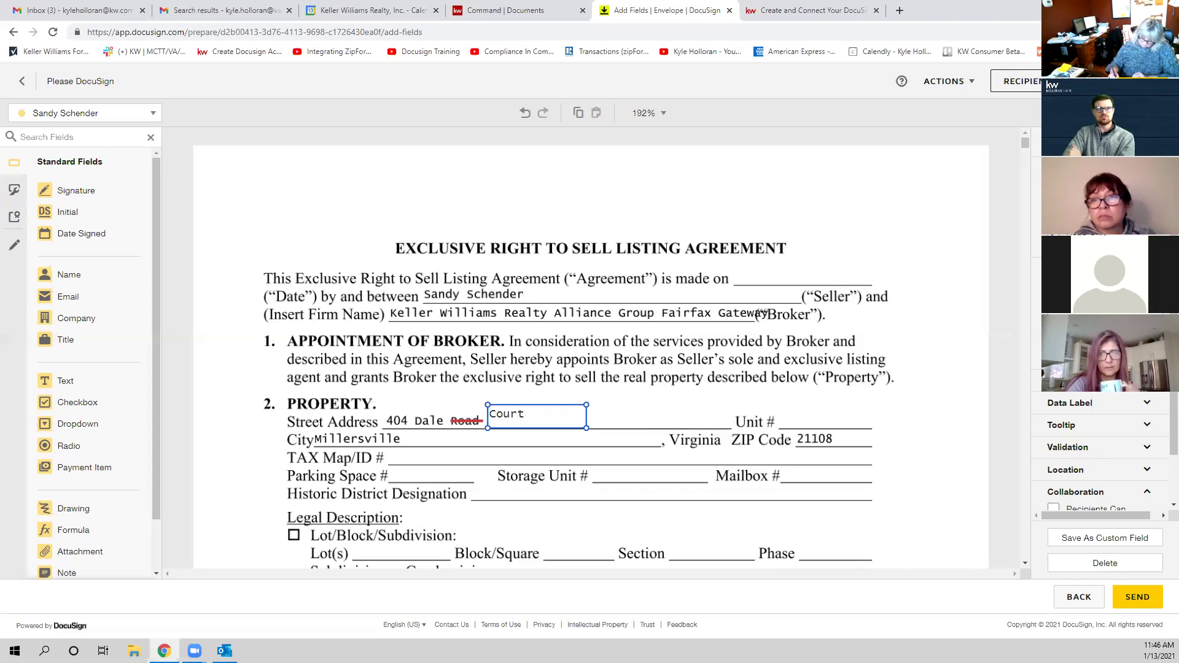
{"action": "left_click", "coordinate": [691, 437]}
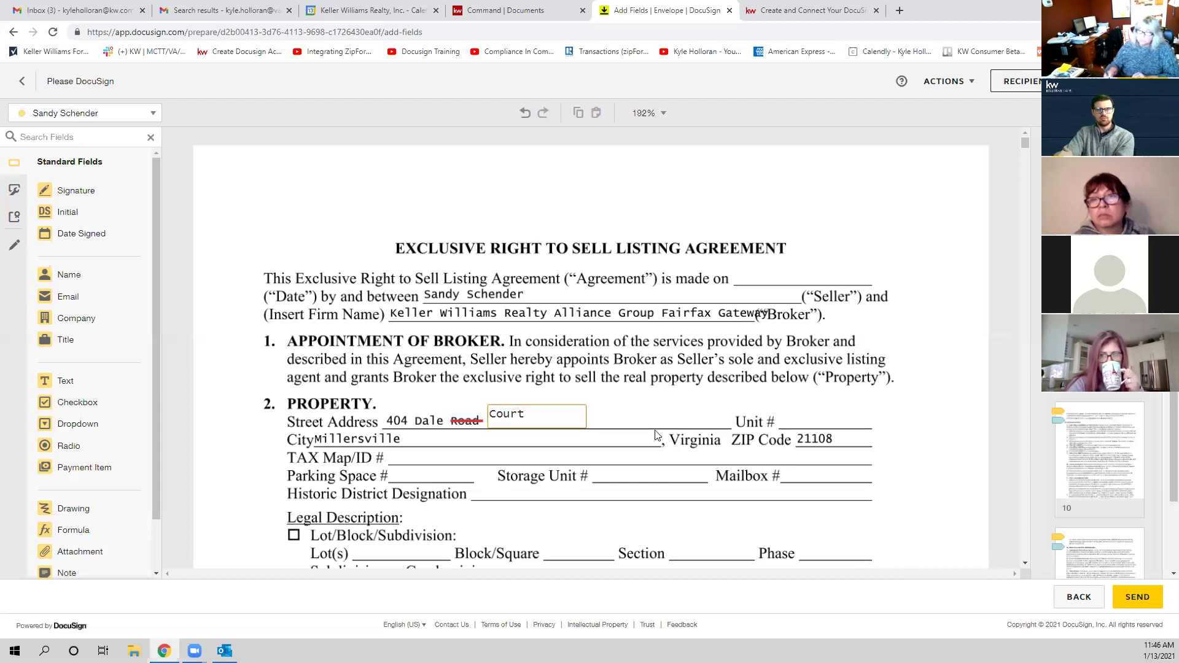
{"action": "left_click", "coordinate": [555, 427]}
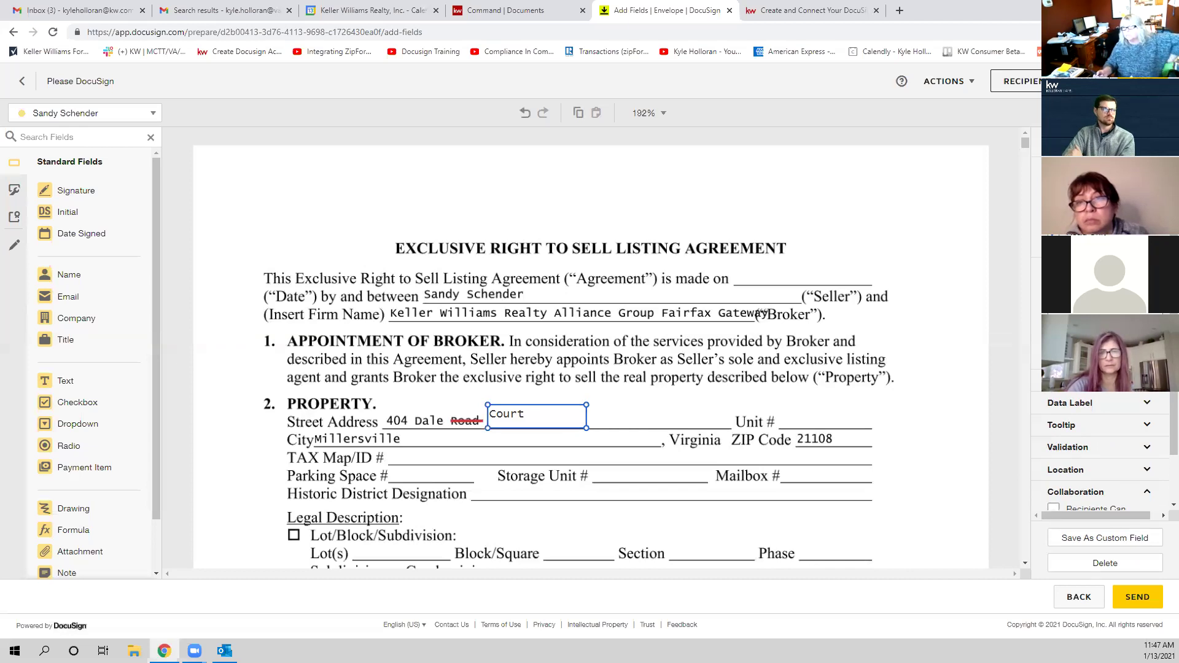
{"action": "scroll", "coordinate": [591, 356], "scroll_direction": "down", "scroll_amount": 1}
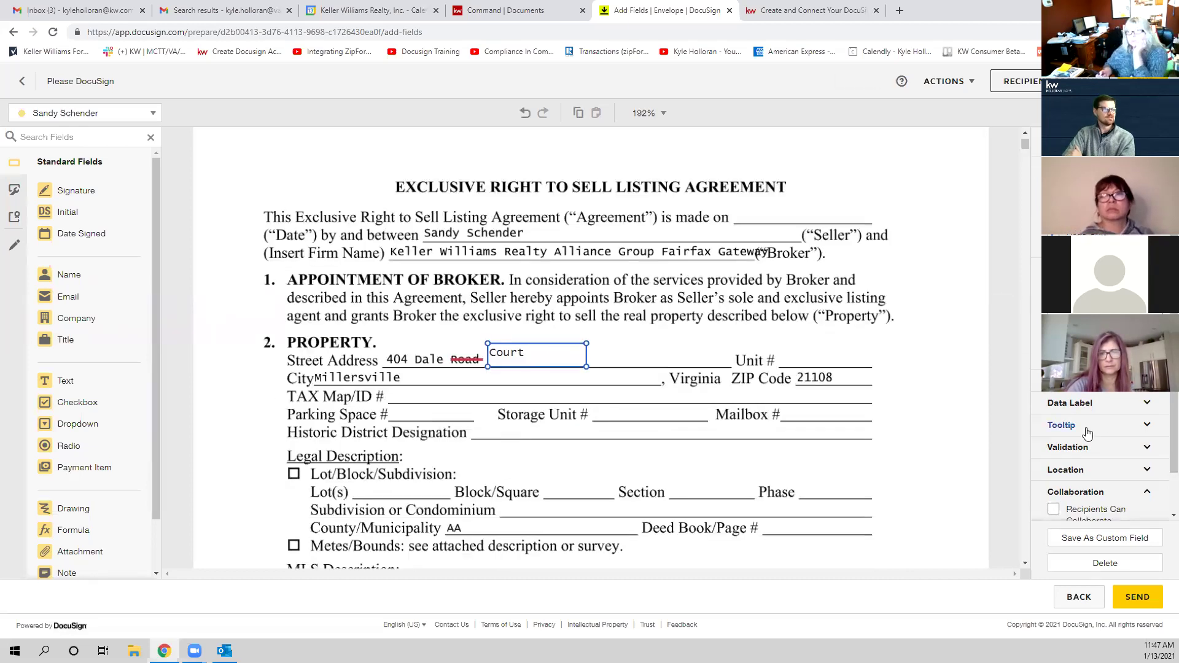
{"action": "scroll", "coordinate": [715, 442], "scroll_direction": "up", "scroll_amount": 1}
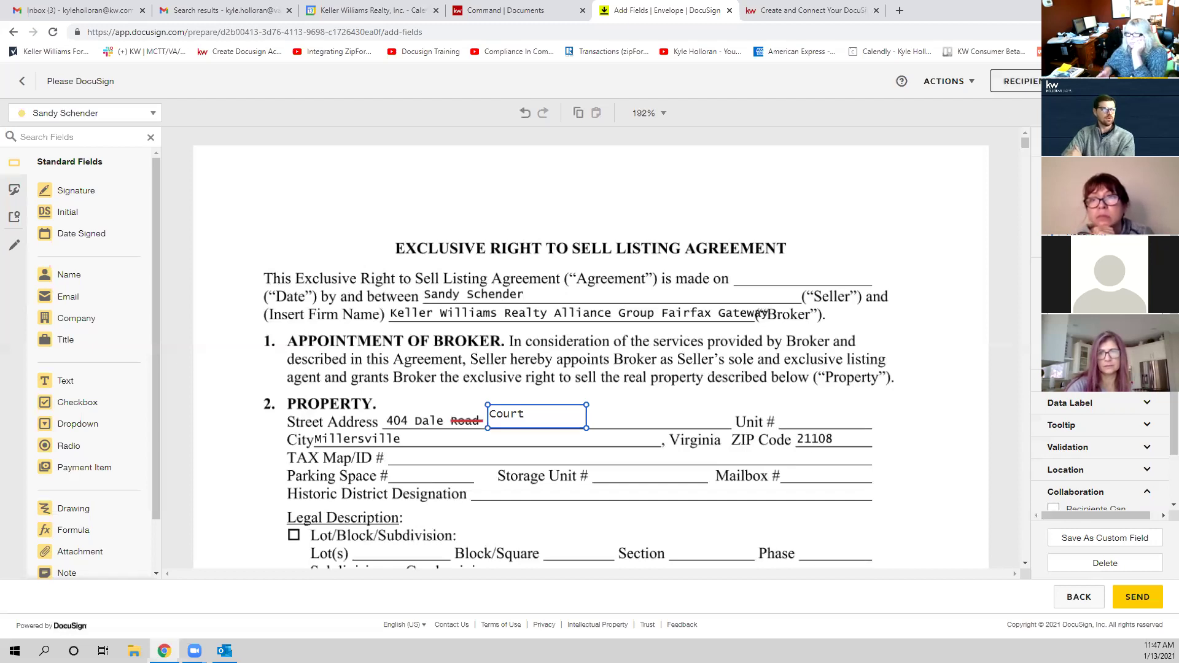
{"action": "scroll", "coordinate": [636, 448], "scroll_direction": "down", "scroll_amount": 1}
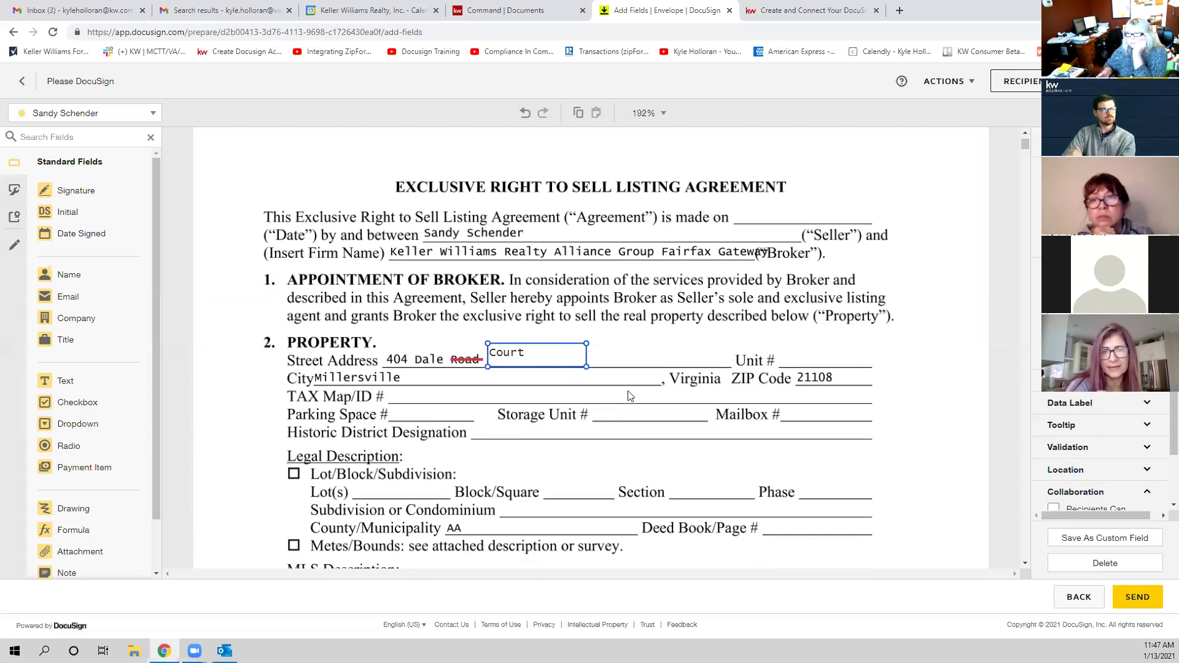
{"action": "left_click", "coordinate": [529, 396]}
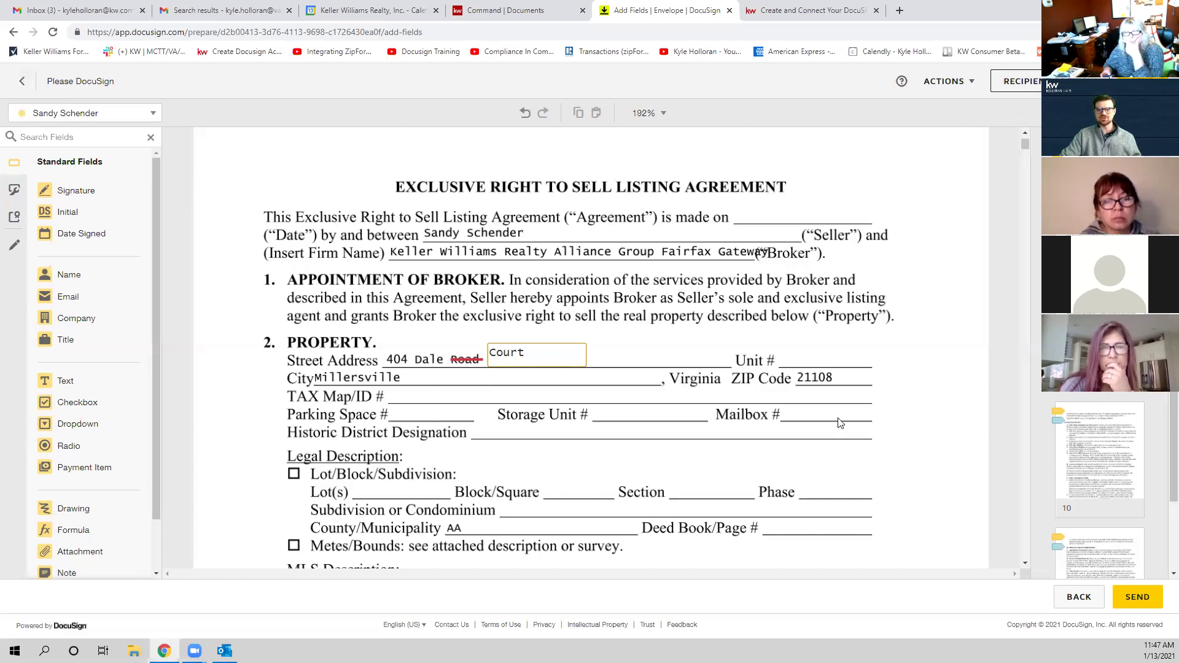
{"action": "left_click", "coordinate": [22, 83]}
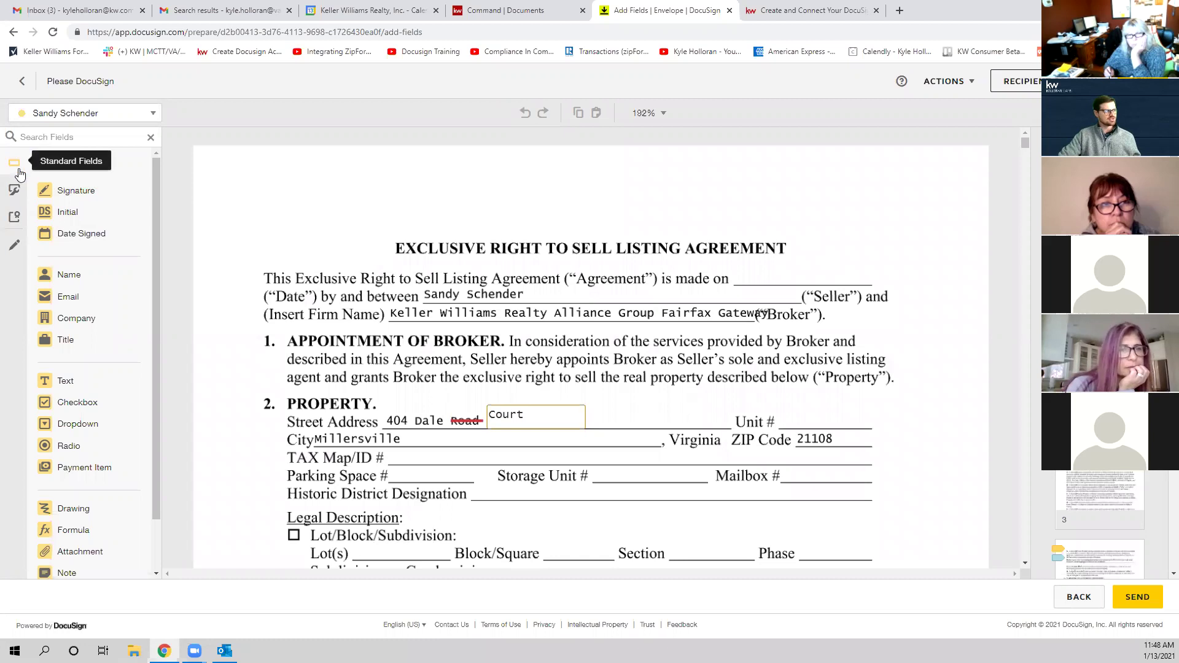
{"action": "left_click", "coordinate": [14, 245]}
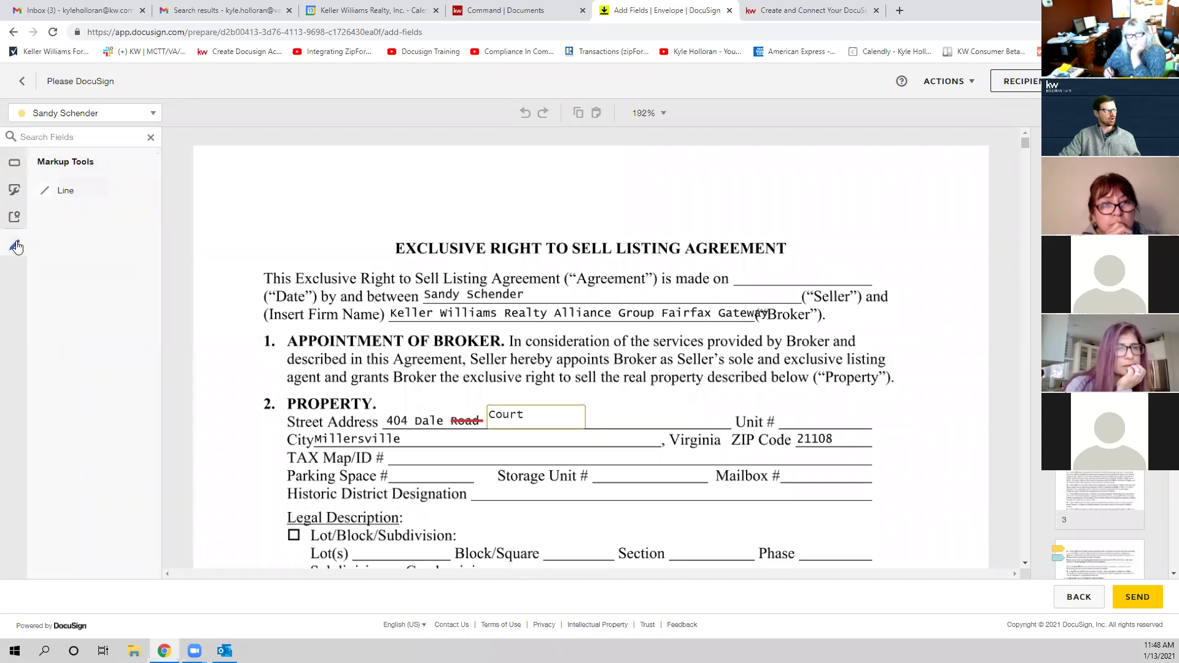
{"action": "left_click", "coordinate": [64, 191]}
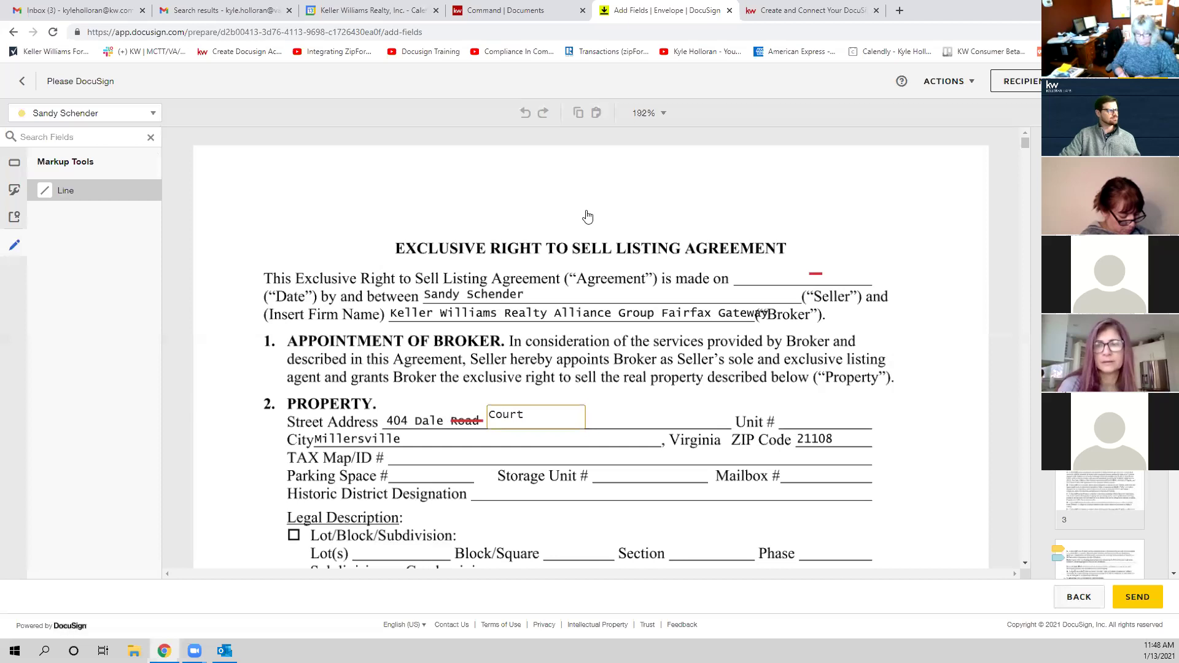
{"action": "key", "text": "Escape"}
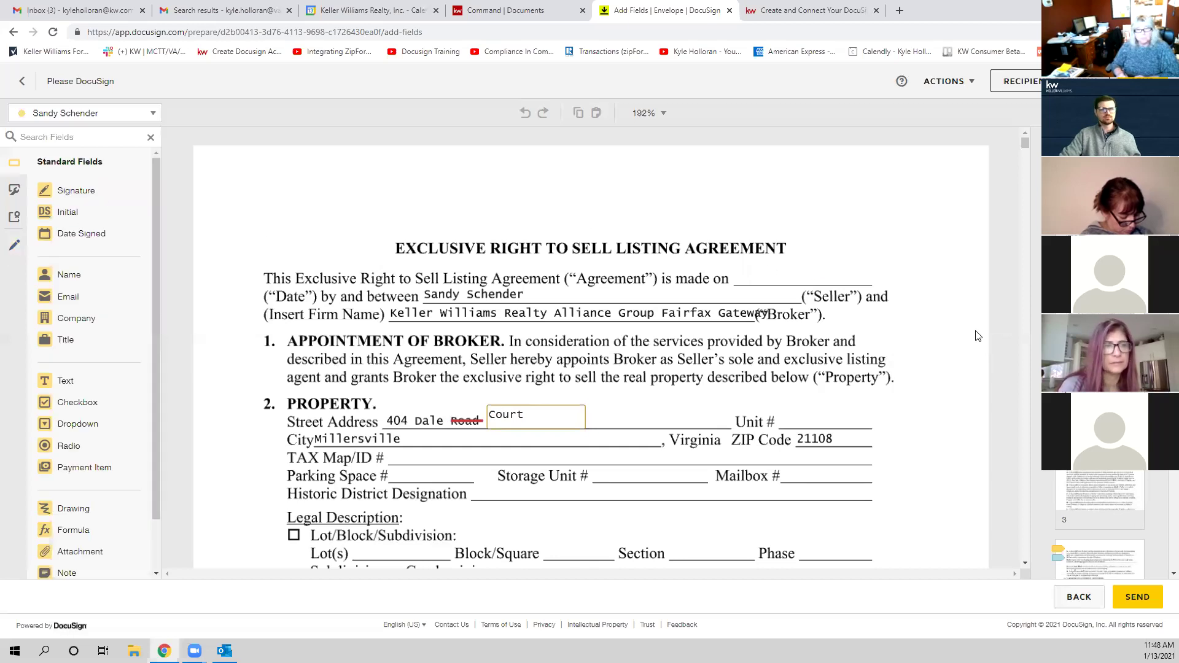
{"action": "left_click_drag", "start_coordinate": [521, 417], "coordinate": [478, 417]}
{"action": "left_click", "coordinate": [659, 396]}
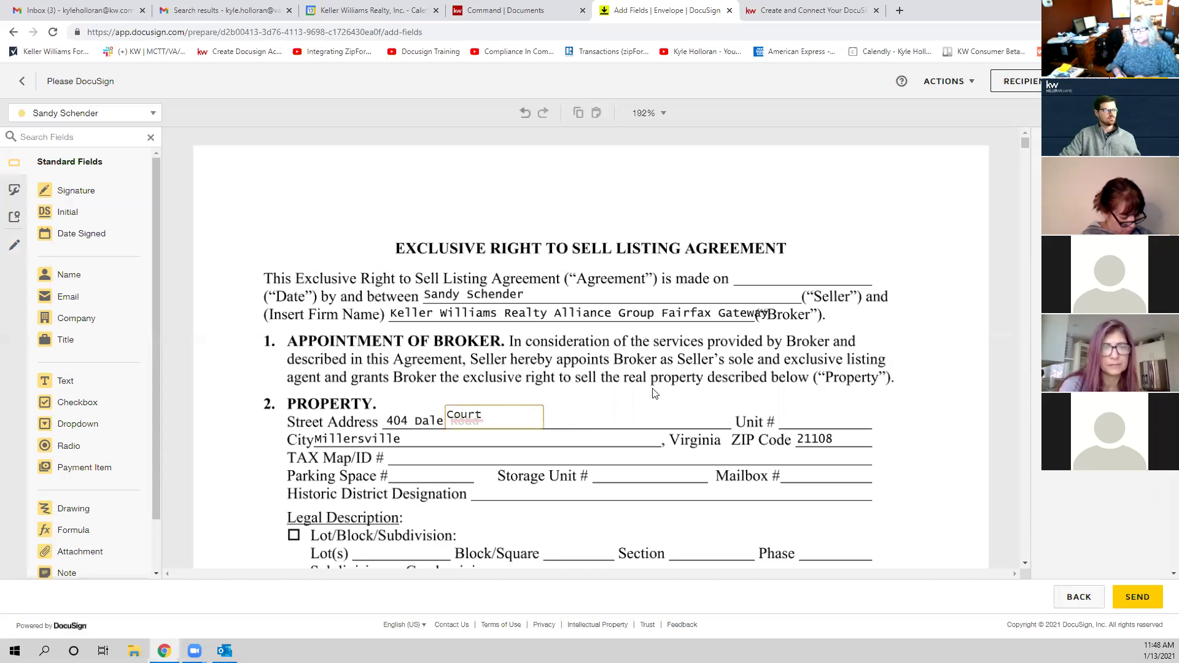
{"action": "left_click", "coordinate": [514, 420]}
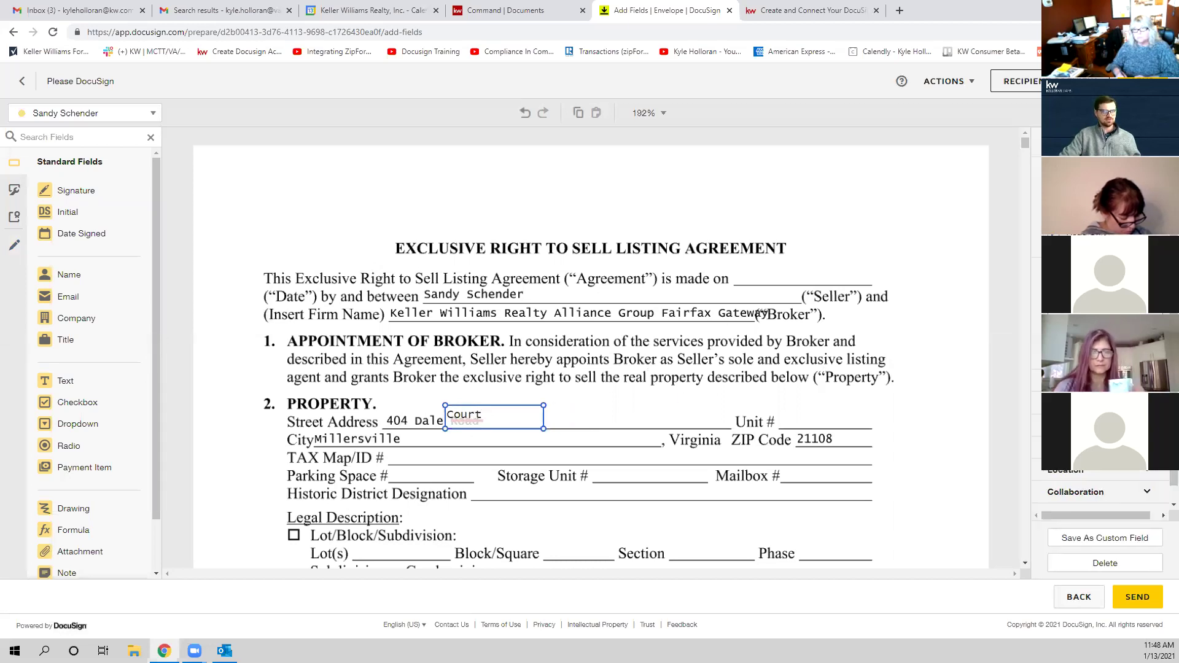
{"action": "scroll", "coordinate": [1099, 491], "scroll_direction": "up", "scroll_amount": 2}
{"action": "scroll", "coordinate": [1099, 491], "scroll_direction": "down", "scroll_amount": 3}
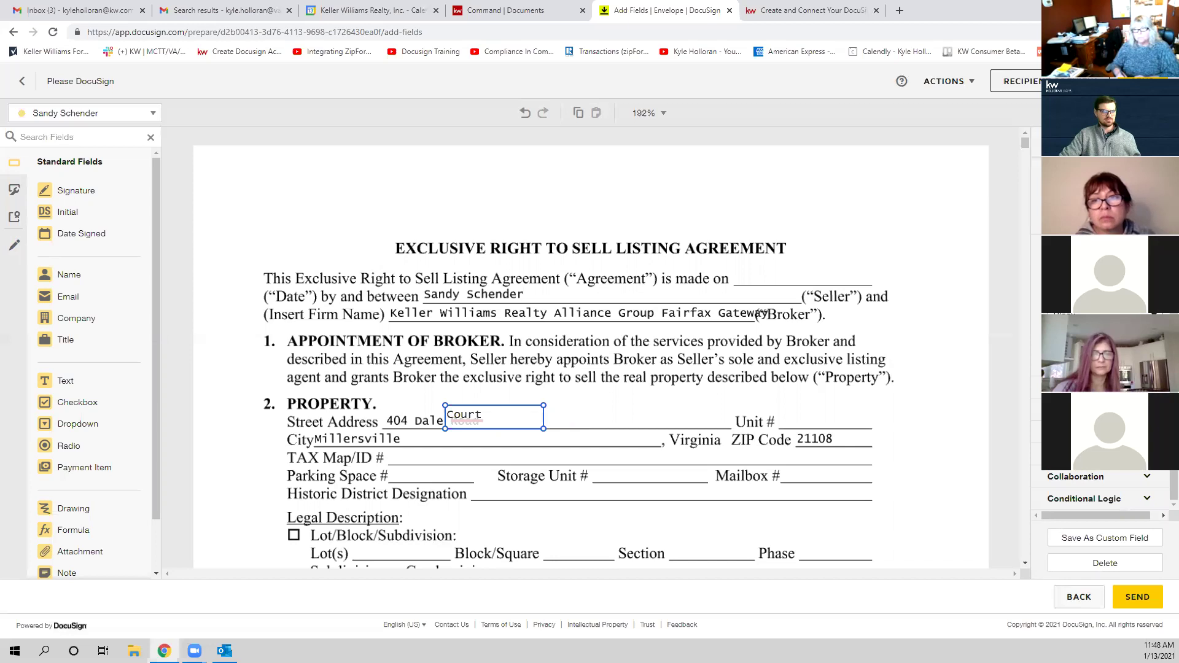
{"action": "left_click", "coordinate": [864, 382]}
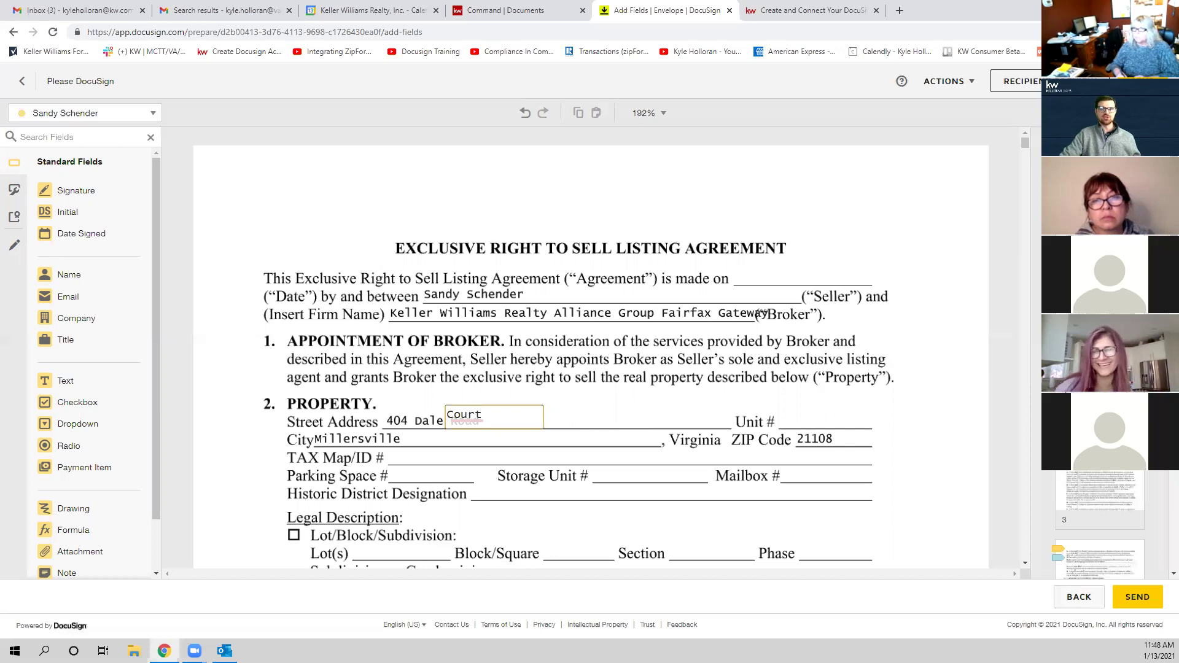
{"action": "left_click_drag", "start_coordinate": [495, 421], "coordinate": [493, 426]}
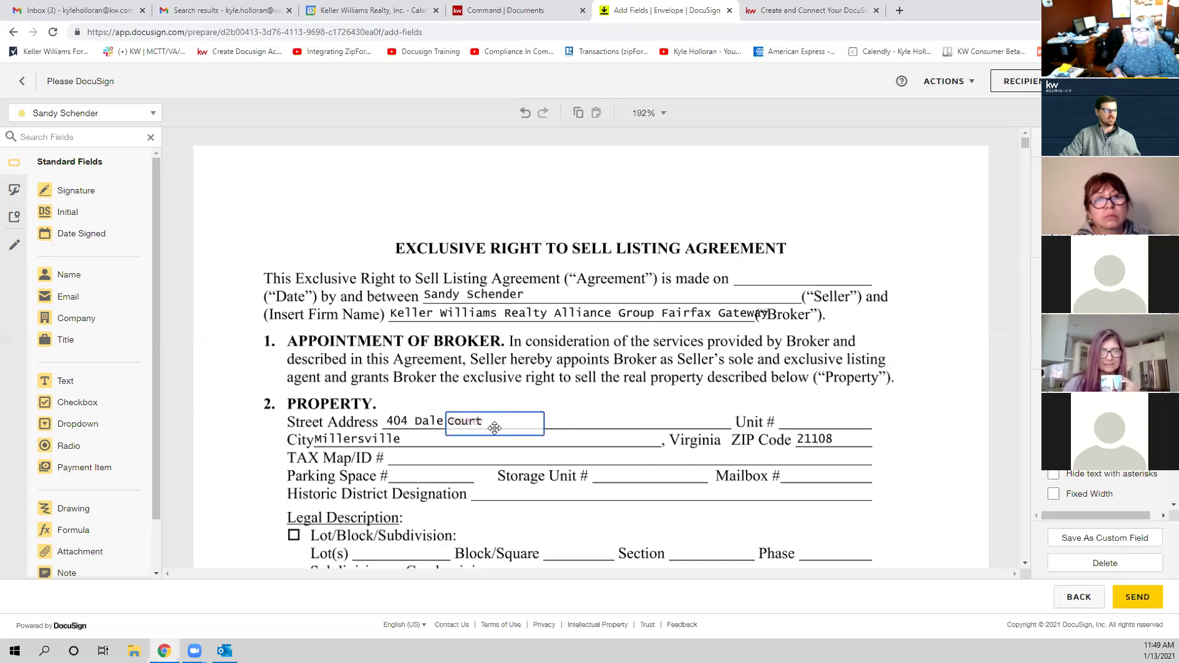
{"action": "left_click", "coordinate": [606, 477]}
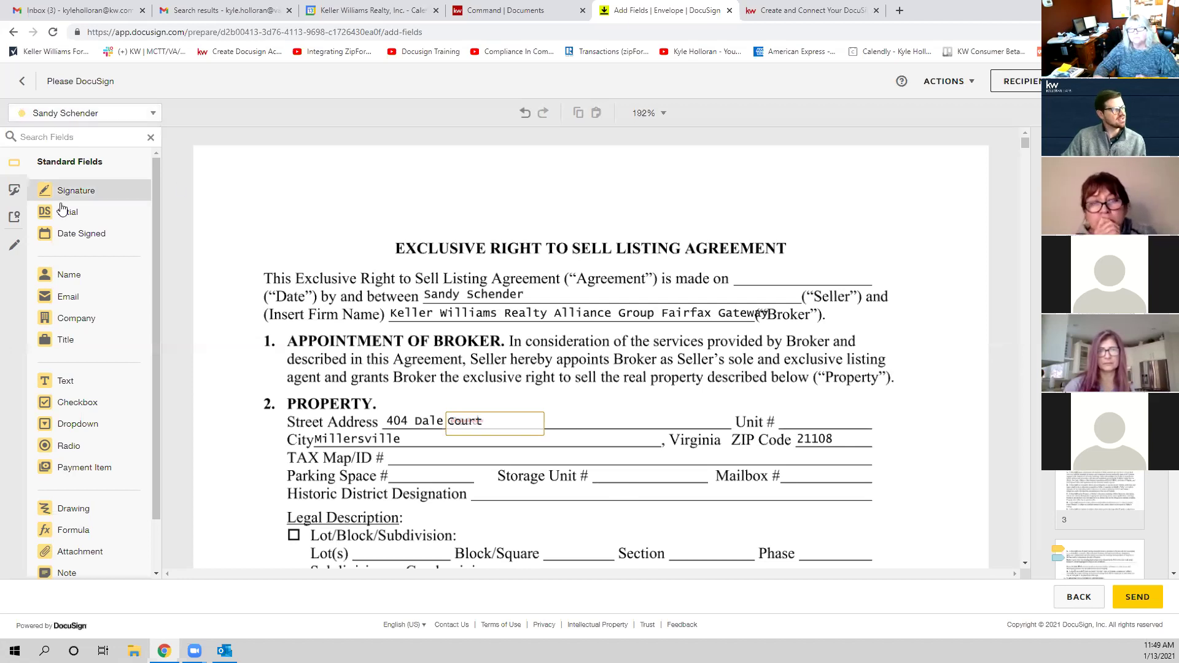
Step: Add a small seller Initial field just above the Court field
{"action": "left_click", "coordinate": [91, 215]}
{"action": "left_click", "coordinate": [906, 313]}
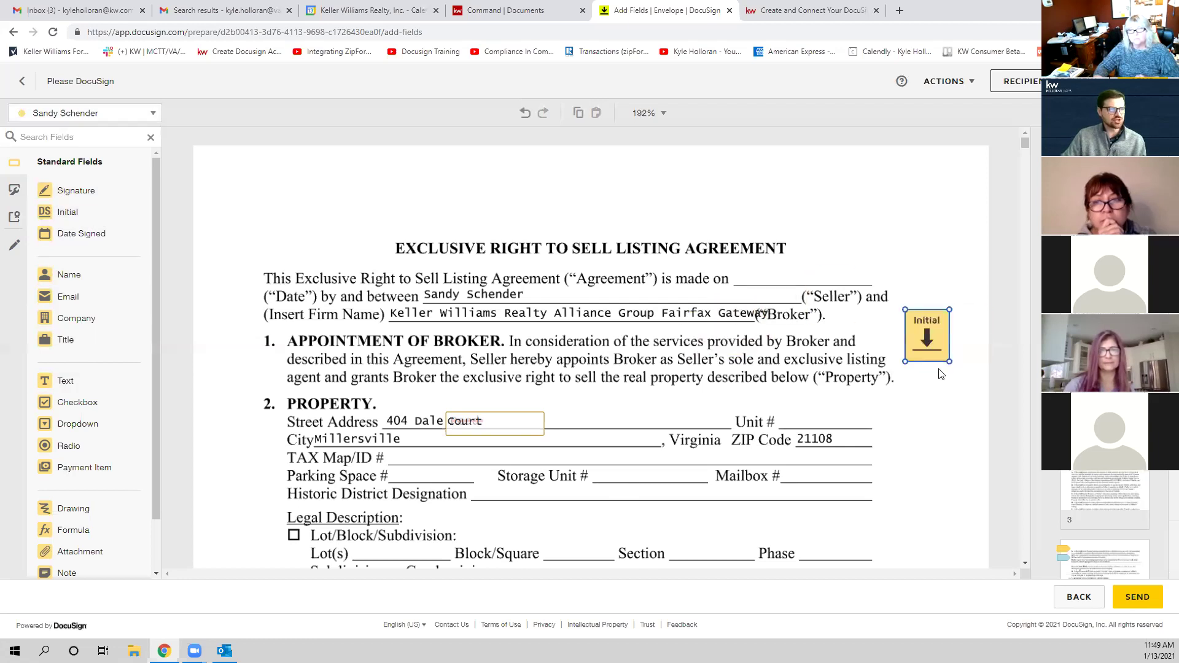
{"action": "left_click_drag", "start_coordinate": [939, 353], "coordinate": [934, 343]}
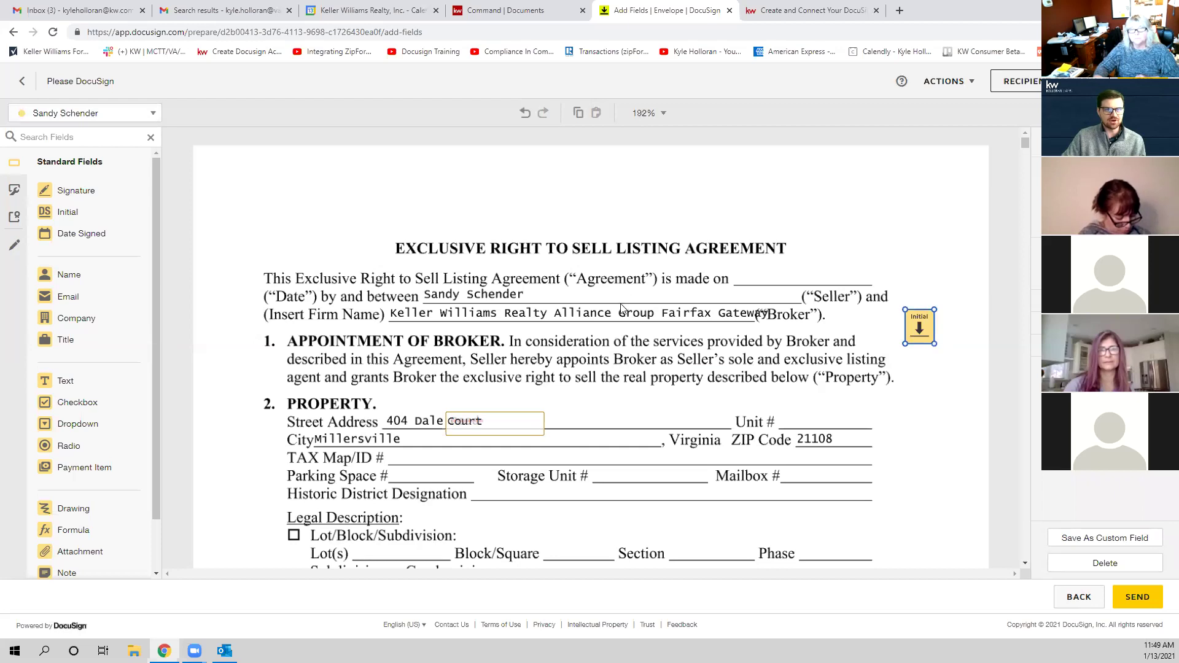
{"action": "left_click_drag", "start_coordinate": [906, 328], "coordinate": [489, 398]}
Step: Add a broker Initial field beside the seller's, with the broker as recipient
{"action": "left_click", "coordinate": [102, 111]}
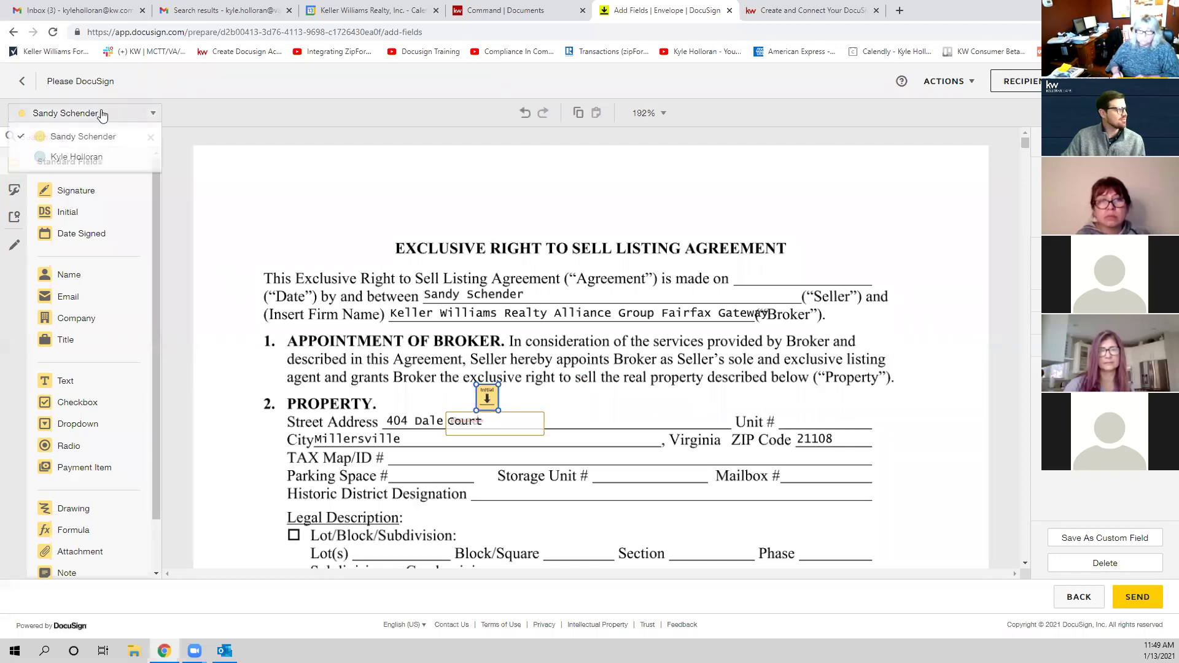
{"action": "left_click", "coordinate": [84, 158]}
{"action": "left_click_drag", "start_coordinate": [98, 213], "coordinate": [499, 383]}
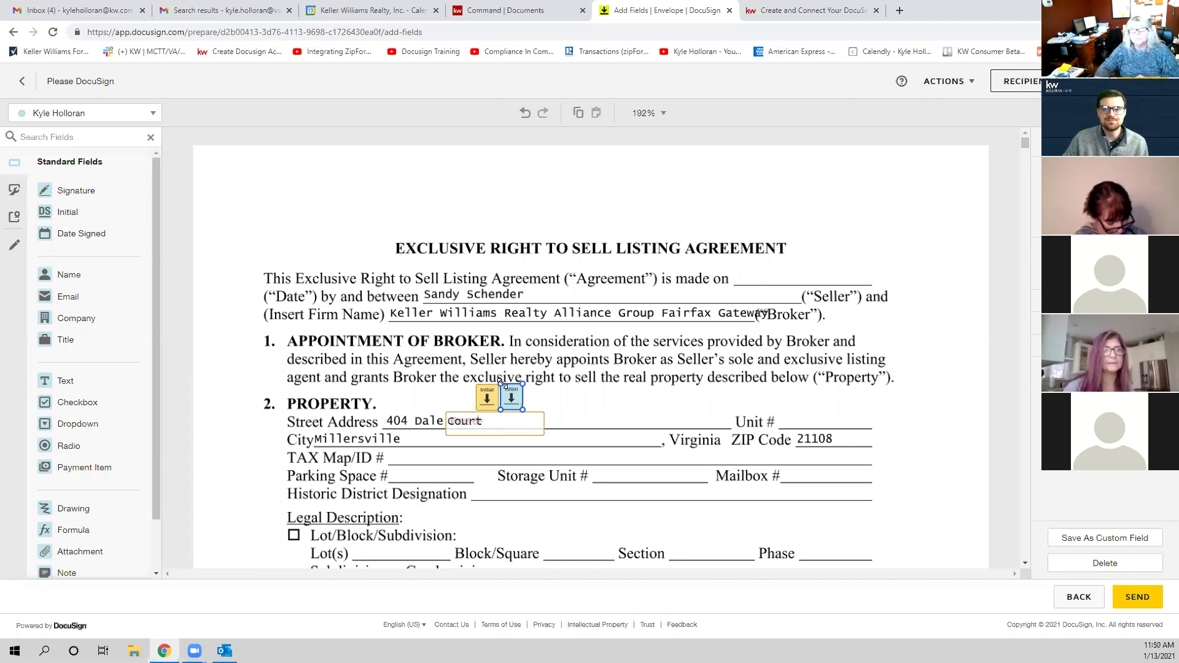
{"action": "left_click", "coordinate": [736, 403]}
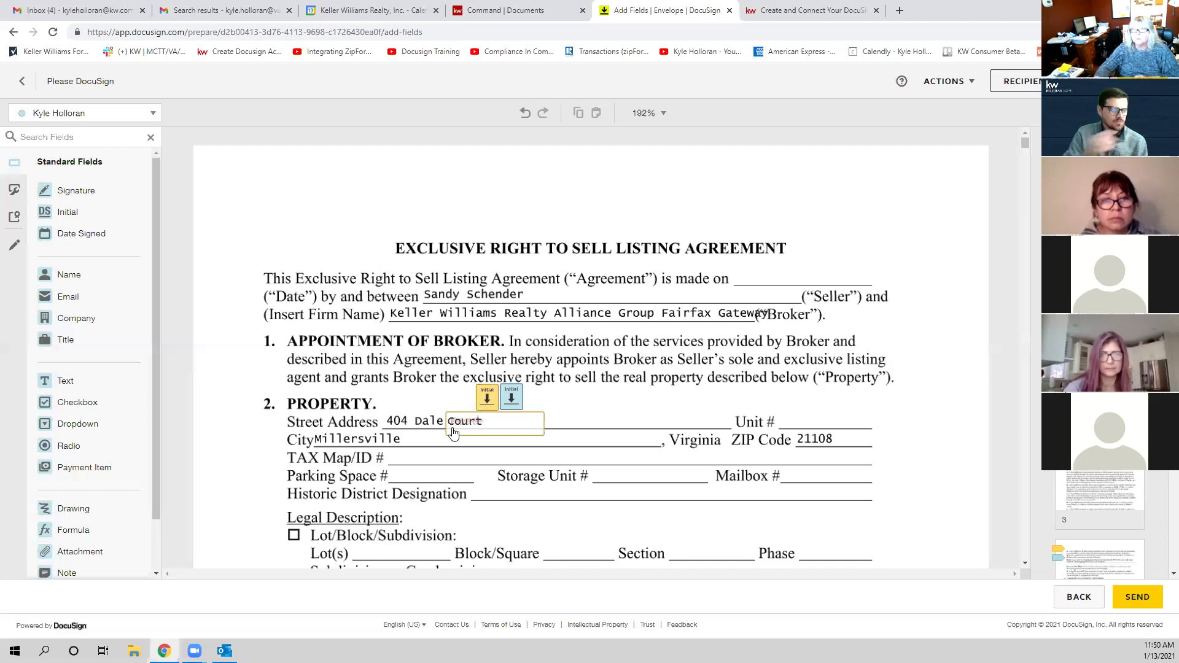
Step: Narrow the Court field, then place a new text field over the ZIP Code 21108 entry
{"action": "left_click", "coordinate": [452, 429]}
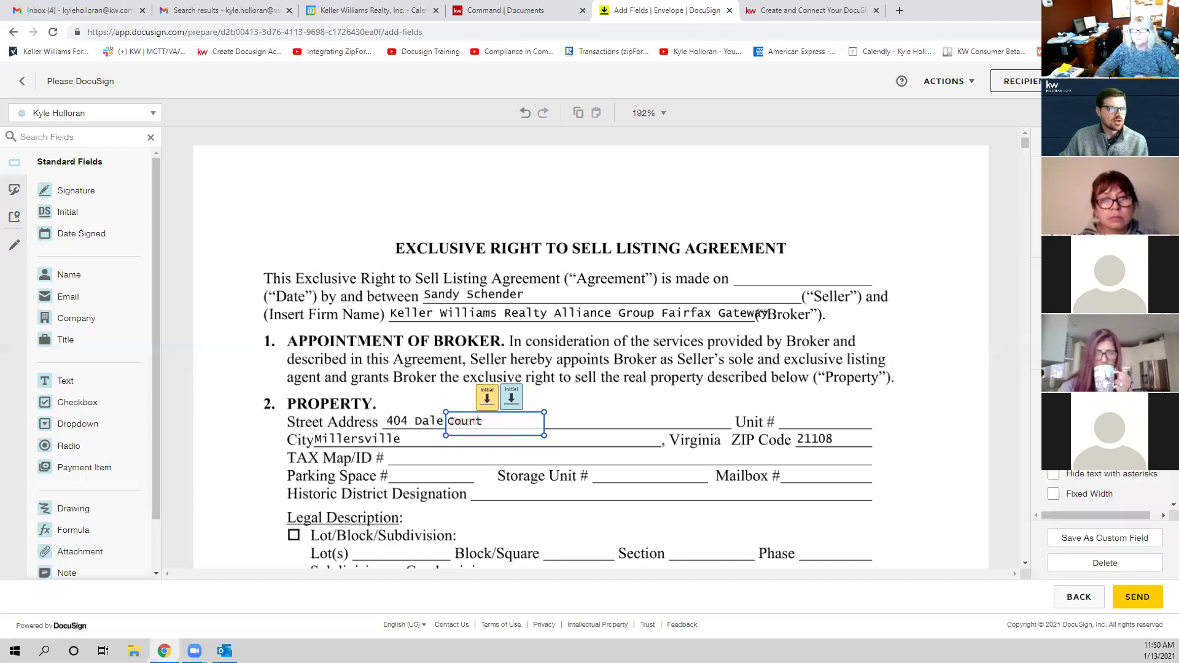
{"action": "scroll", "coordinate": [1105, 491], "scroll_direction": "down", "scroll_amount": 5}
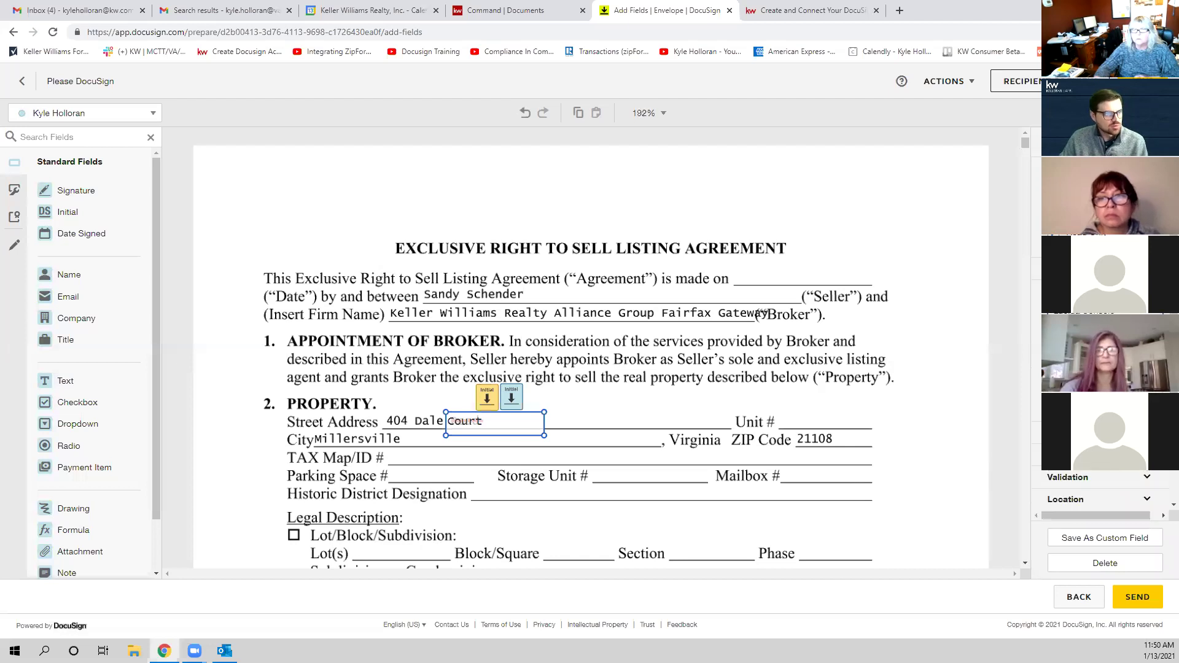
{"action": "scroll", "coordinate": [1106, 485], "scroll_direction": "up", "scroll_amount": 1}
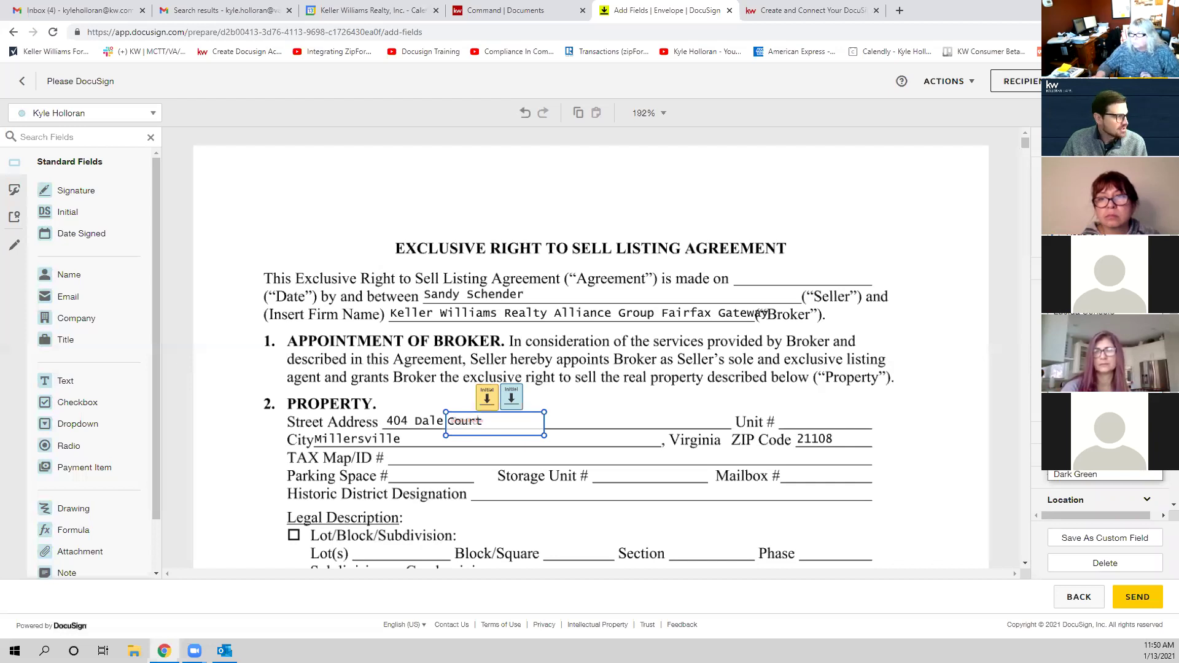
{"action": "scroll", "coordinate": [1105, 485], "scroll_direction": "down", "scroll_amount": 1}
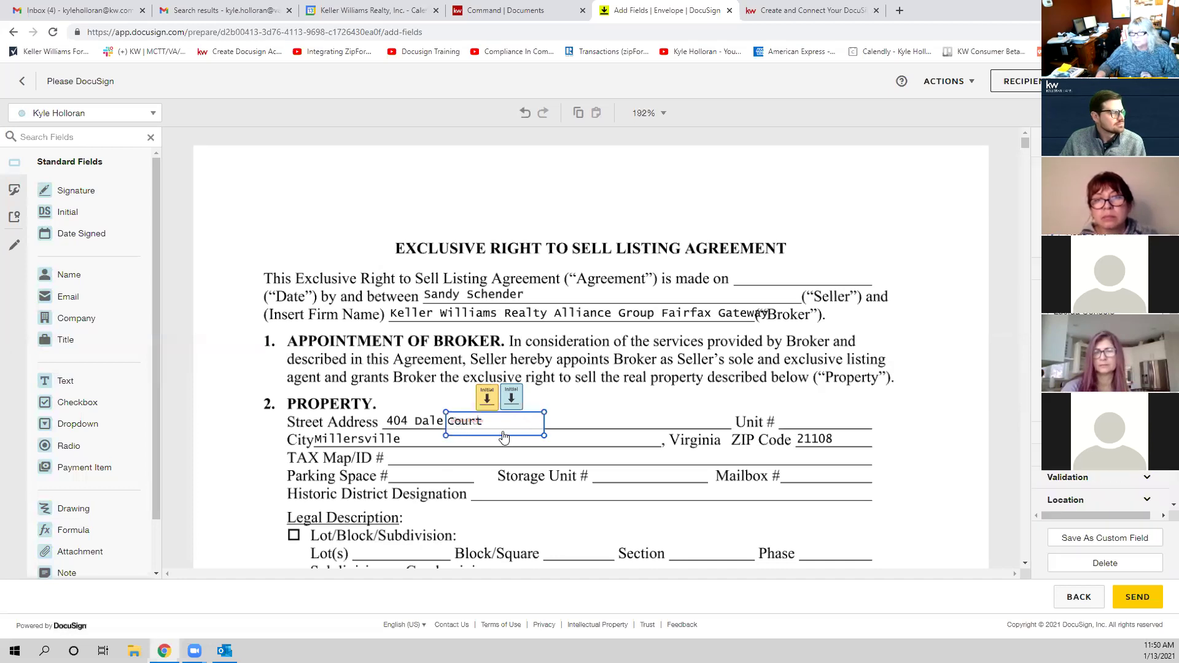
{"action": "mouse_move", "coordinate": [503, 437]}
{"action": "left_mouse_down"}
{"action": "mouse_move", "coordinate": [467, 433]}
{"action": "mouse_move", "coordinate": [503, 430]}
{"action": "left_mouse_up"}
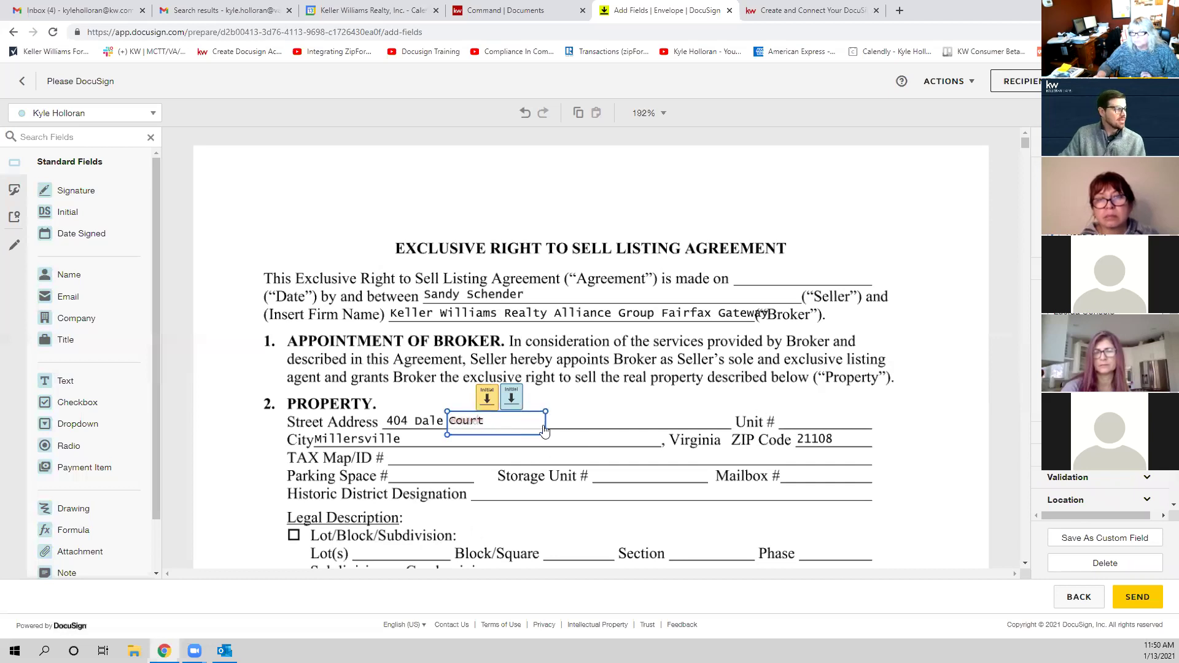
{"action": "left_click_drag", "start_coordinate": [545, 435], "coordinate": [506, 434]}
{"action": "left_click", "coordinate": [625, 422]}
{"action": "left_click_drag", "start_coordinate": [80, 381], "coordinate": [798, 434]}
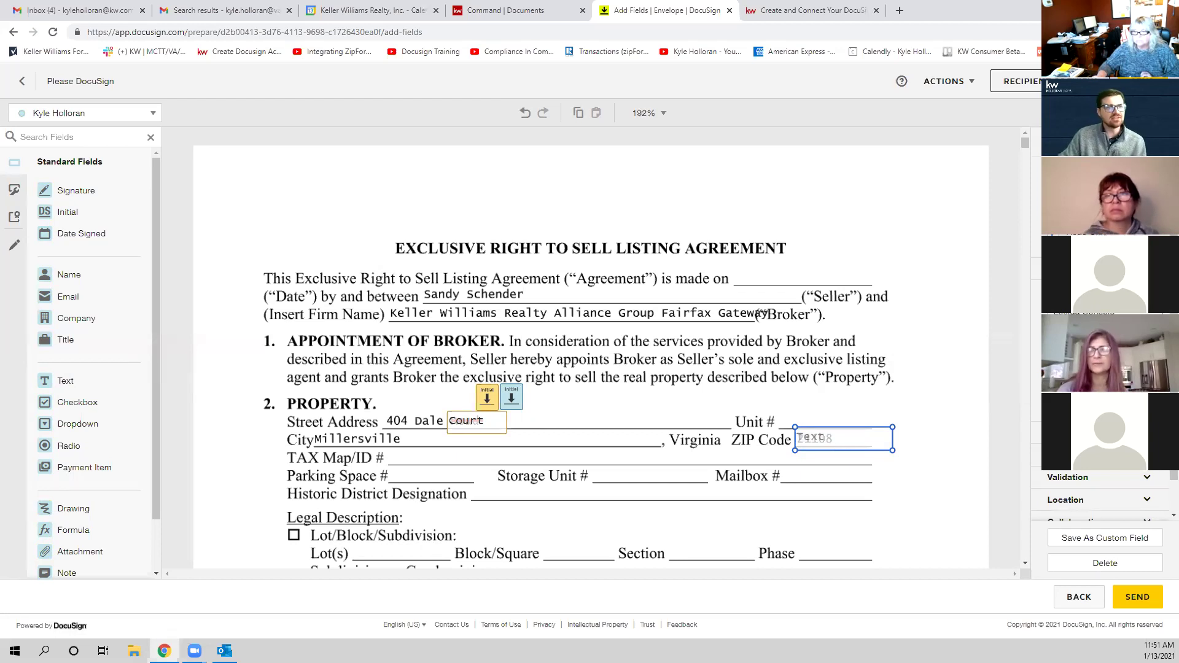
Step: Raise the seller and broker Initial fields slightly above the street address
{"action": "left_click", "coordinate": [956, 461]}
{"action": "left_click", "coordinate": [866, 441]}
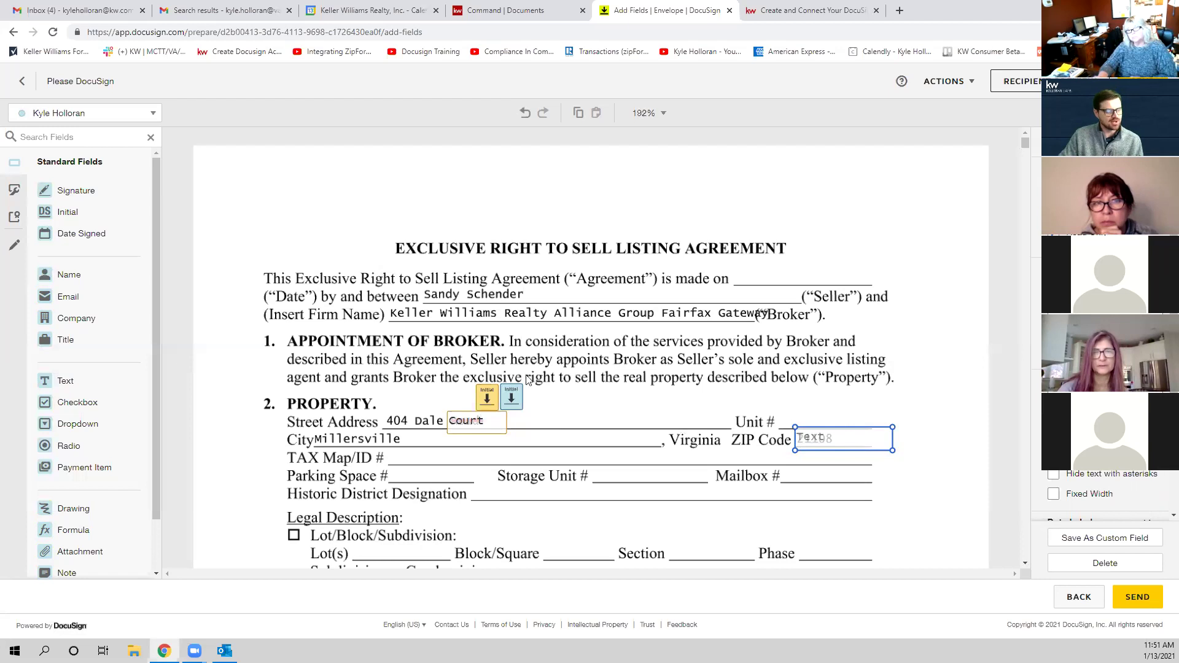
{"action": "scroll", "coordinate": [601, 387], "scroll_direction": "down", "scroll_amount": 5}
{"action": "scroll", "coordinate": [534, 362], "scroll_direction": "up", "scroll_amount": 4}
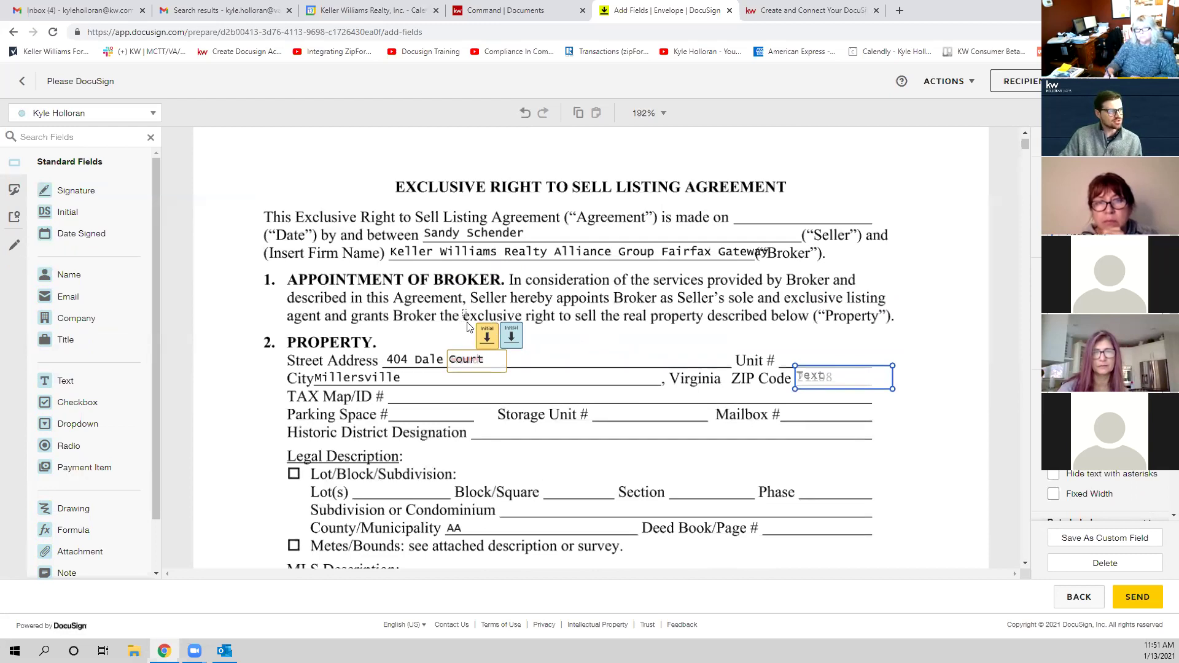
{"action": "left_click_drag", "start_coordinate": [464, 310], "coordinate": [549, 359]}
{"action": "left_click", "coordinate": [544, 352]}
{"action": "left_click_drag", "start_coordinate": [487, 336], "coordinate": [551, 346]}
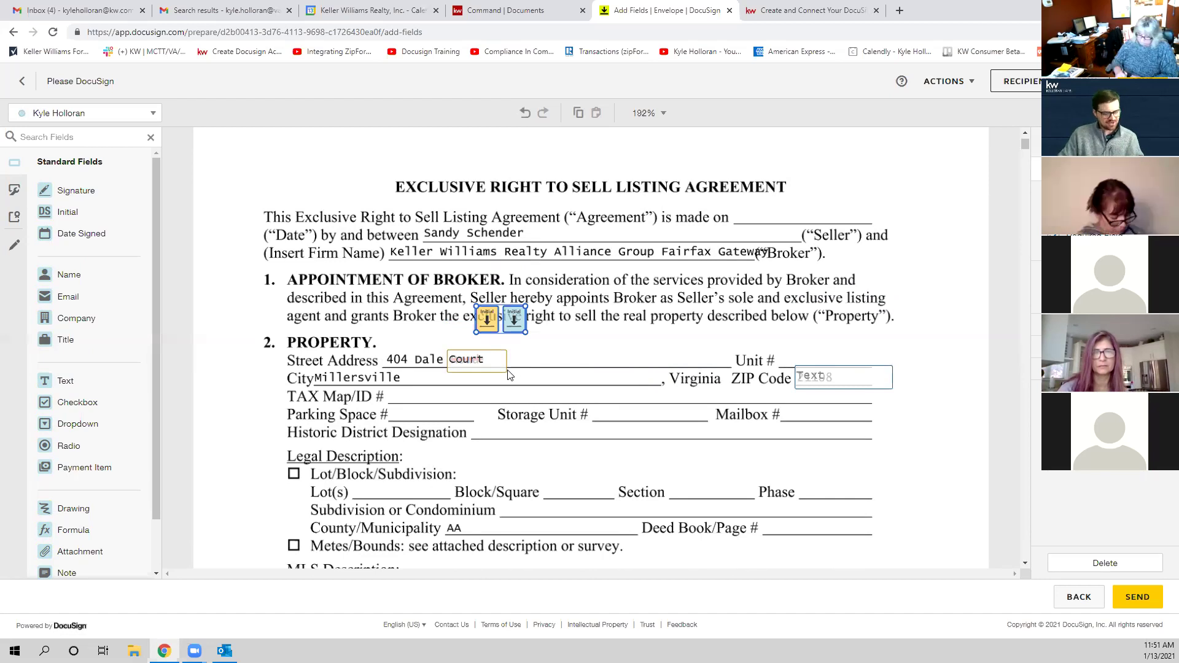
Step: Delete the accidentally pasted duplicate Initial fields and shift the remaining blue Initial right
{"action": "key", "text": "ctrl+v"}
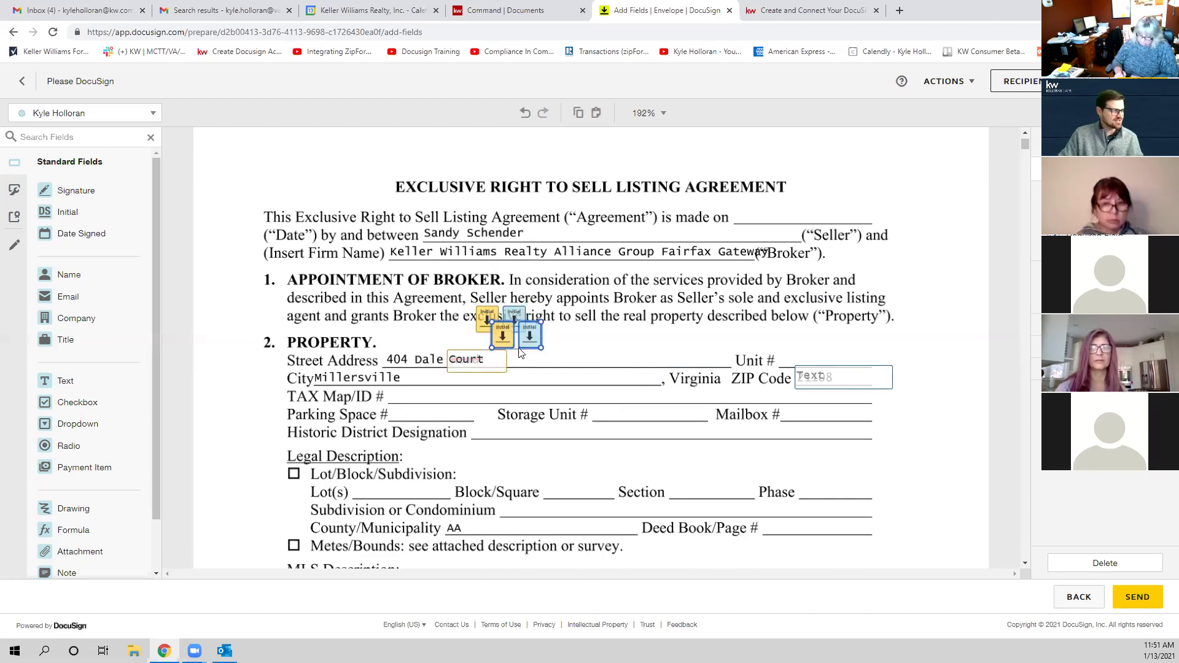
{"action": "left_click_drag", "start_coordinate": [515, 336], "coordinate": [513, 360]}
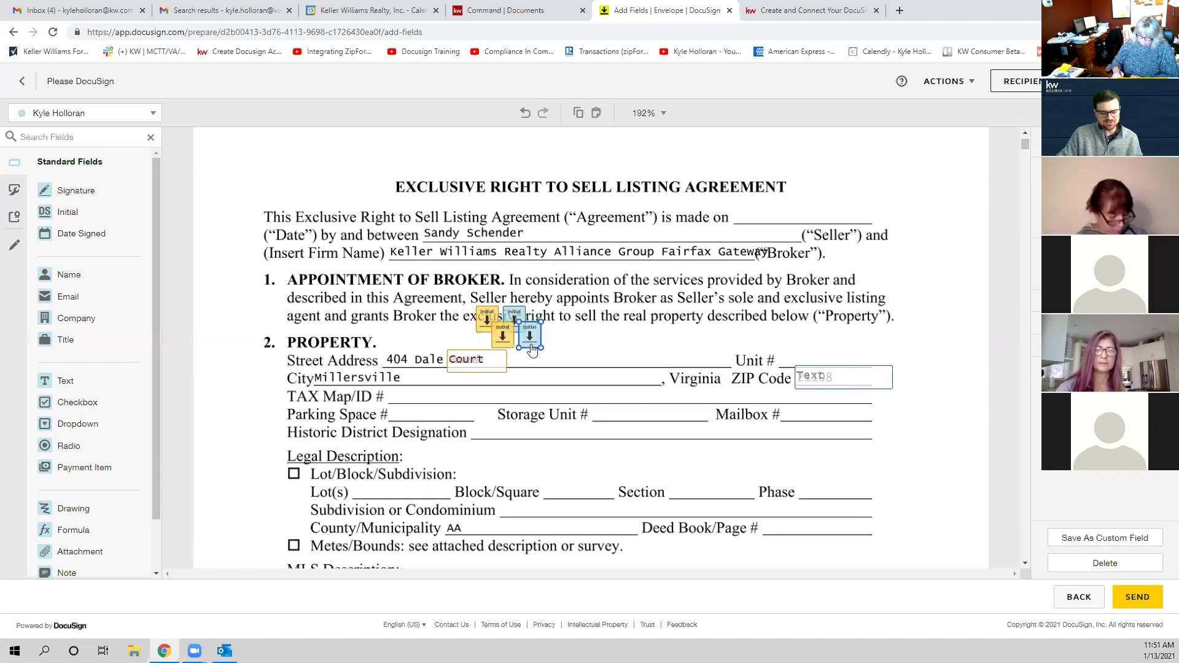
{"action": "left_click", "coordinate": [505, 342]}
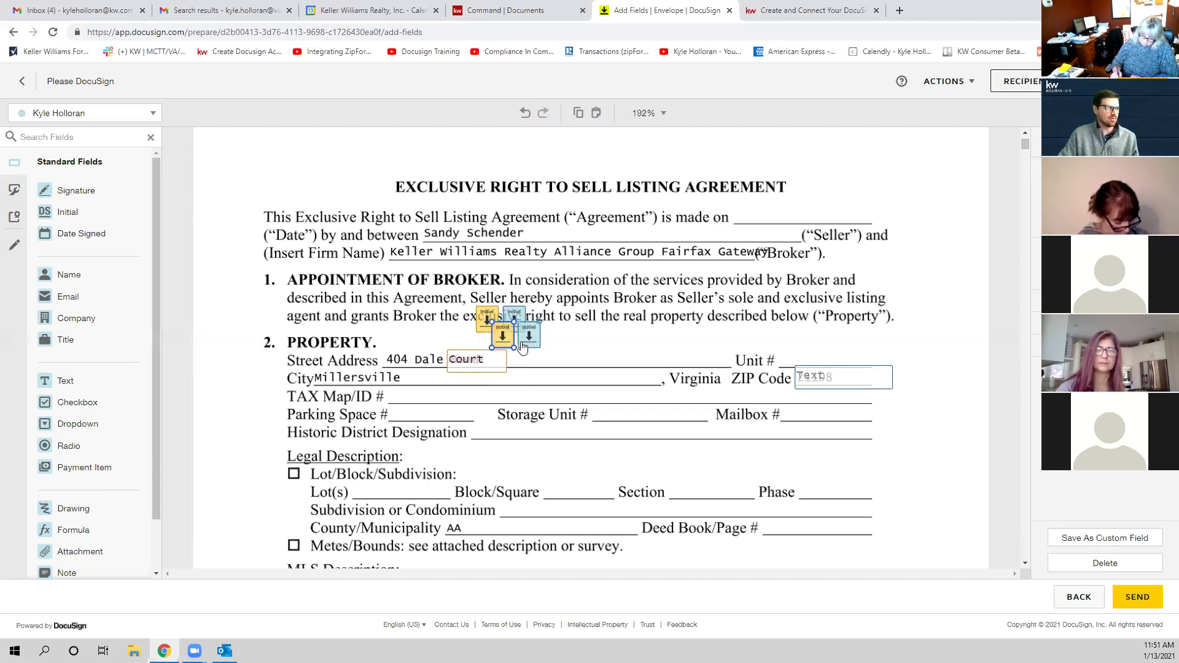
{"action": "left_click", "coordinate": [528, 344]}
{"action": "key", "text": "Delete"}
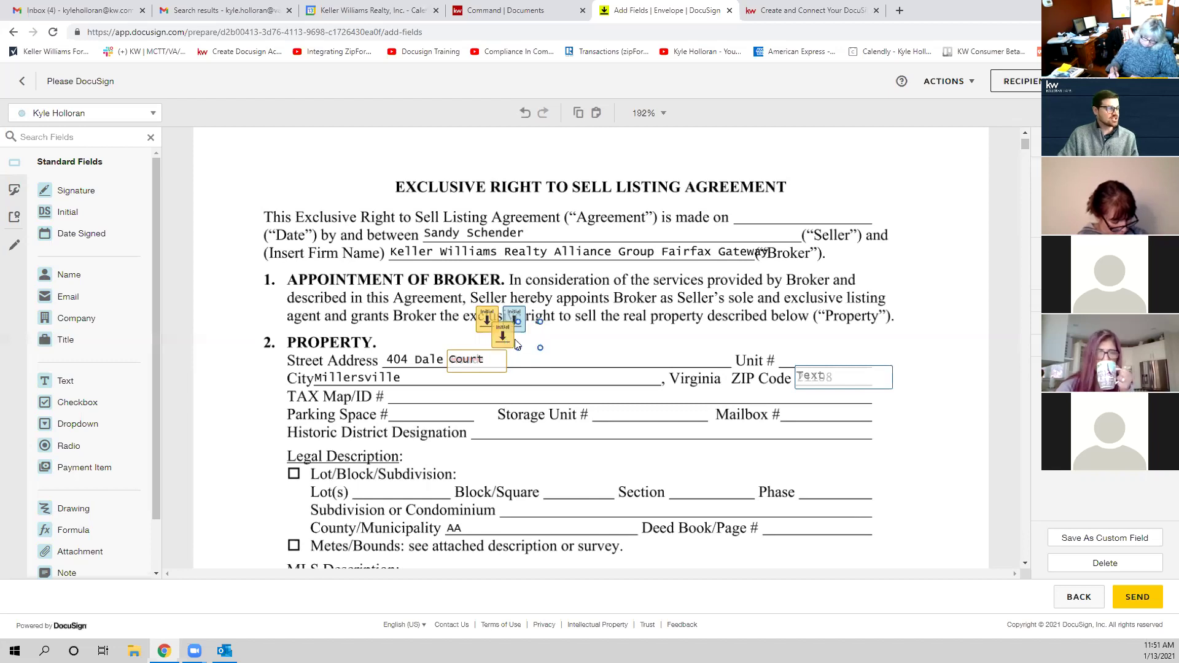
{"action": "key", "text": "Delete"}
{"action": "left_click_drag", "start_coordinate": [514, 318], "coordinate": [605, 364]}
Step: Undo the Initial pair's move into section 6A and check the footer Initial fields
{"action": "scroll", "coordinate": [590, 362], "scroll_direction": "down", "scroll_amount": 20}
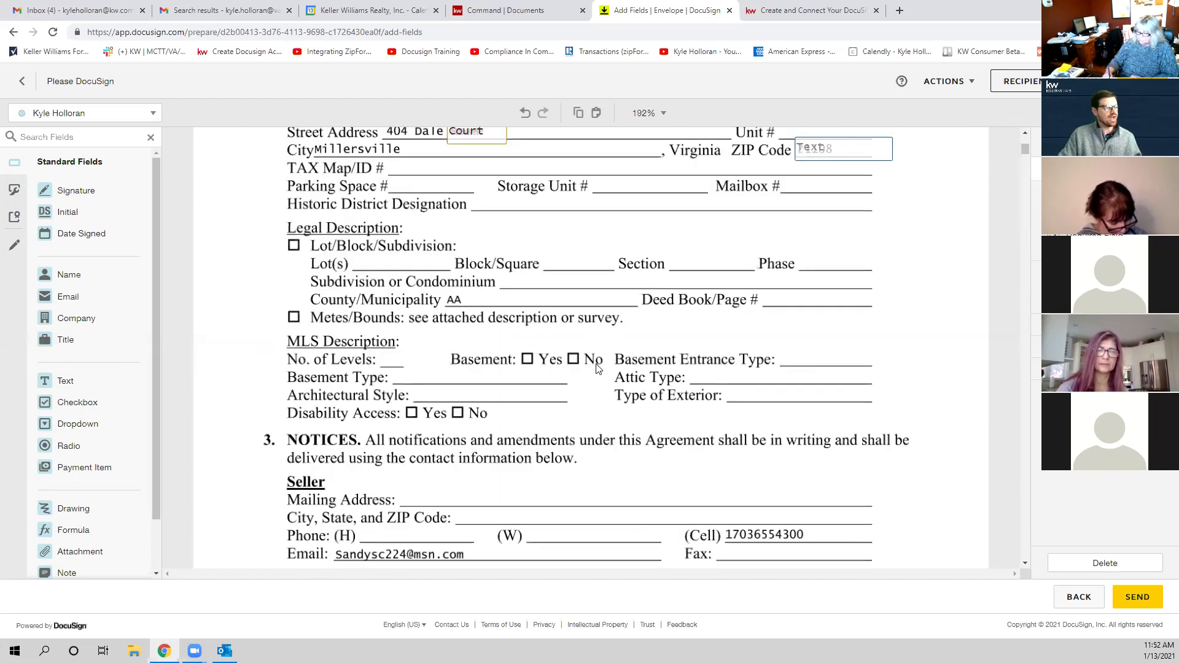
{"action": "scroll", "coordinate": [612, 350], "scroll_direction": "up", "scroll_amount": 5}
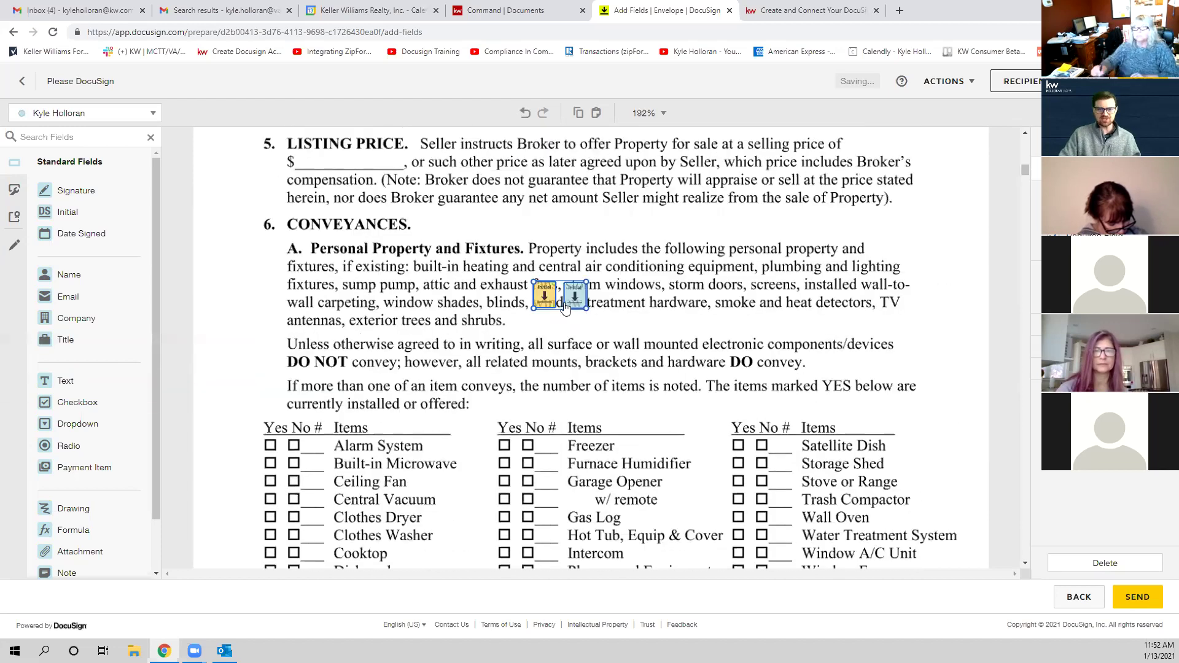
{"action": "key", "text": "ctrl+z"}
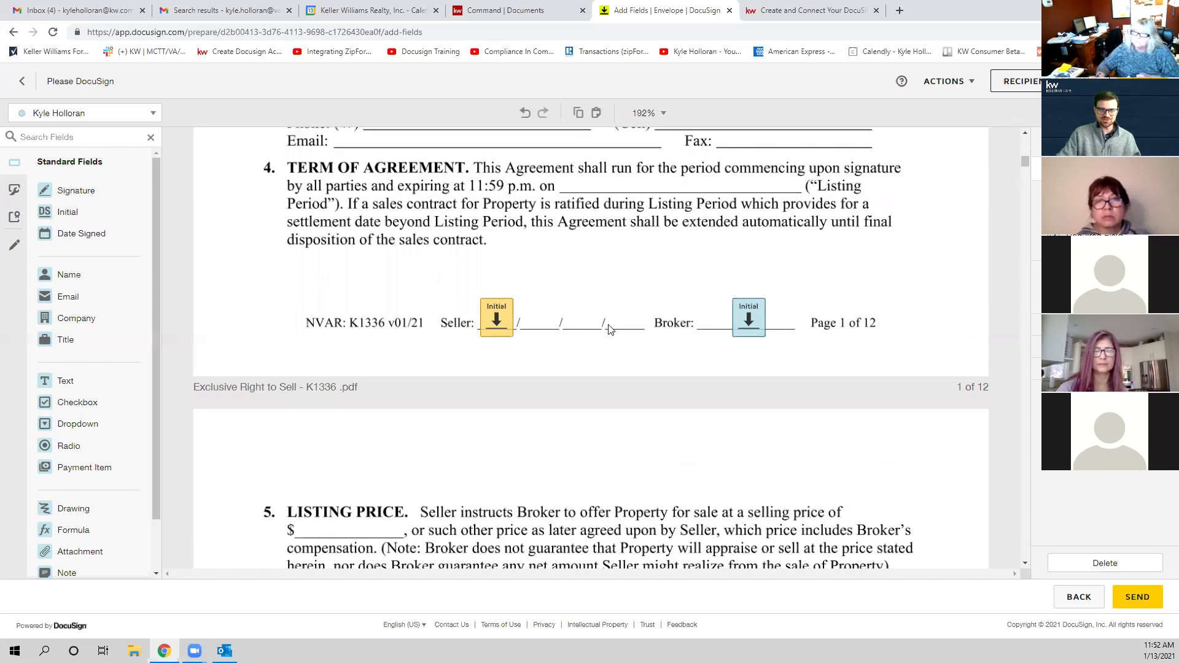
{"action": "scroll", "coordinate": [609, 330], "scroll_direction": "down", "scroll_amount": 10}
{"action": "scroll", "coordinate": [610, 325], "scroll_direction": "down", "scroll_amount": 10}
{"action": "scroll", "coordinate": [600, 349], "scroll_direction": "down", "scroll_amount": 4}
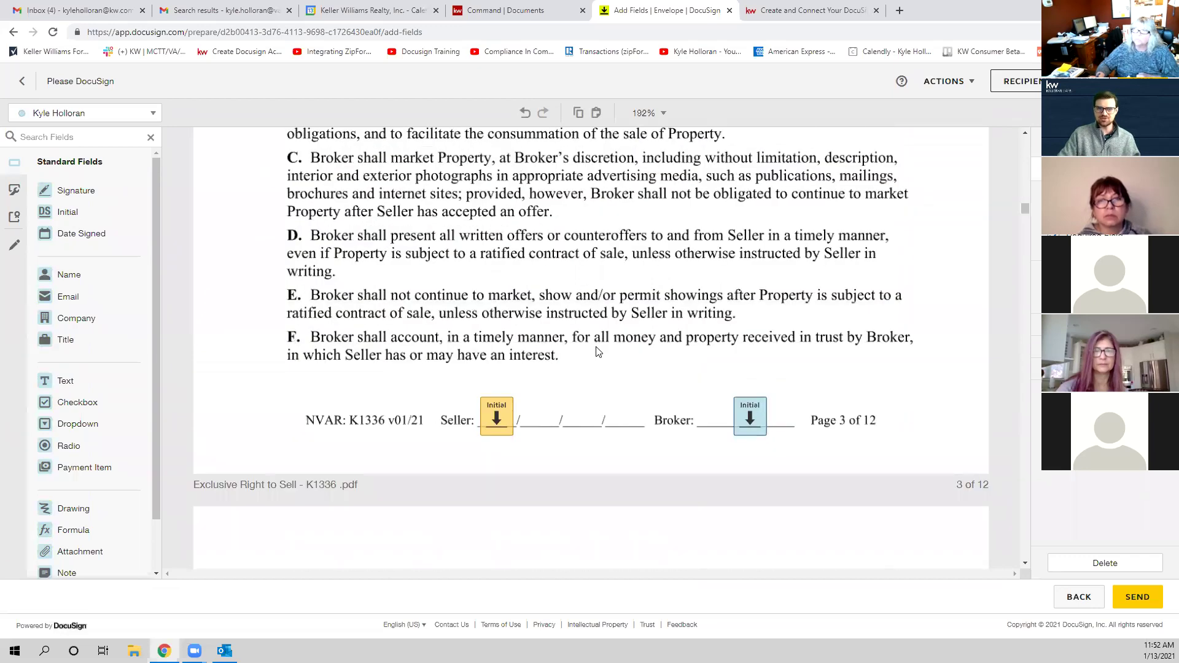
{"action": "scroll", "coordinate": [598, 352], "scroll_direction": "down", "scroll_amount": 2}
{"action": "scroll", "coordinate": [595, 356], "scroll_direction": "up", "scroll_amount": 16}
{"action": "scroll", "coordinate": [577, 374], "scroll_direction": "up", "scroll_amount": 12}
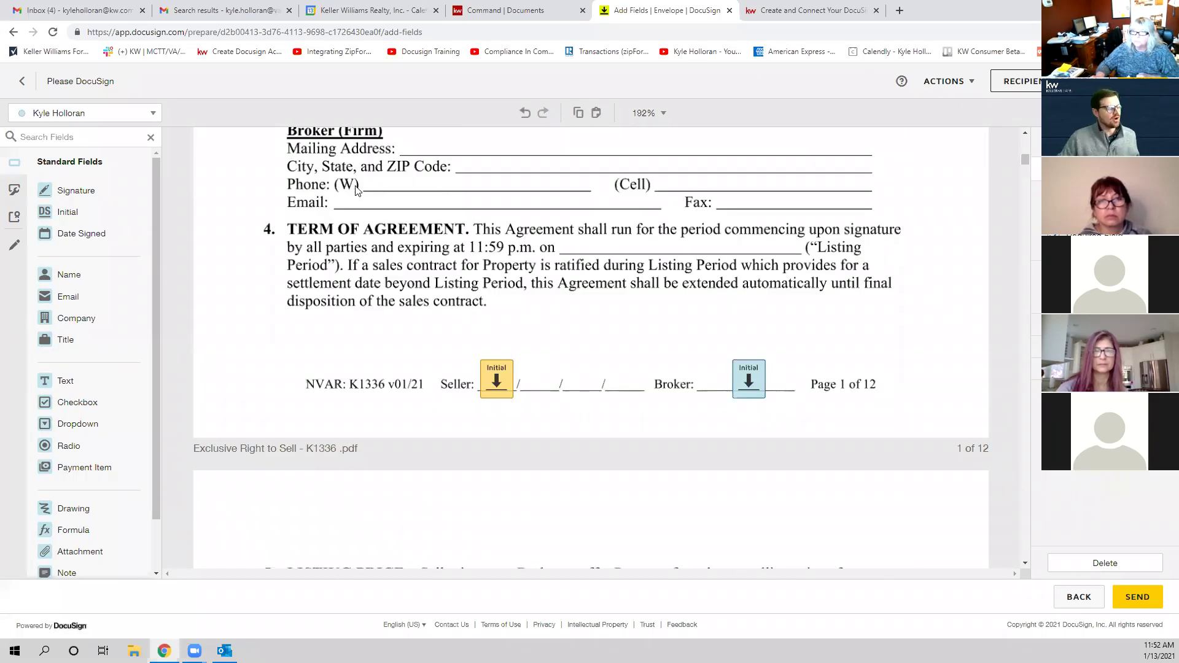
Step: Review the envelope's recipient list, then return to page 1
{"action": "left_click", "coordinate": [78, 114]}
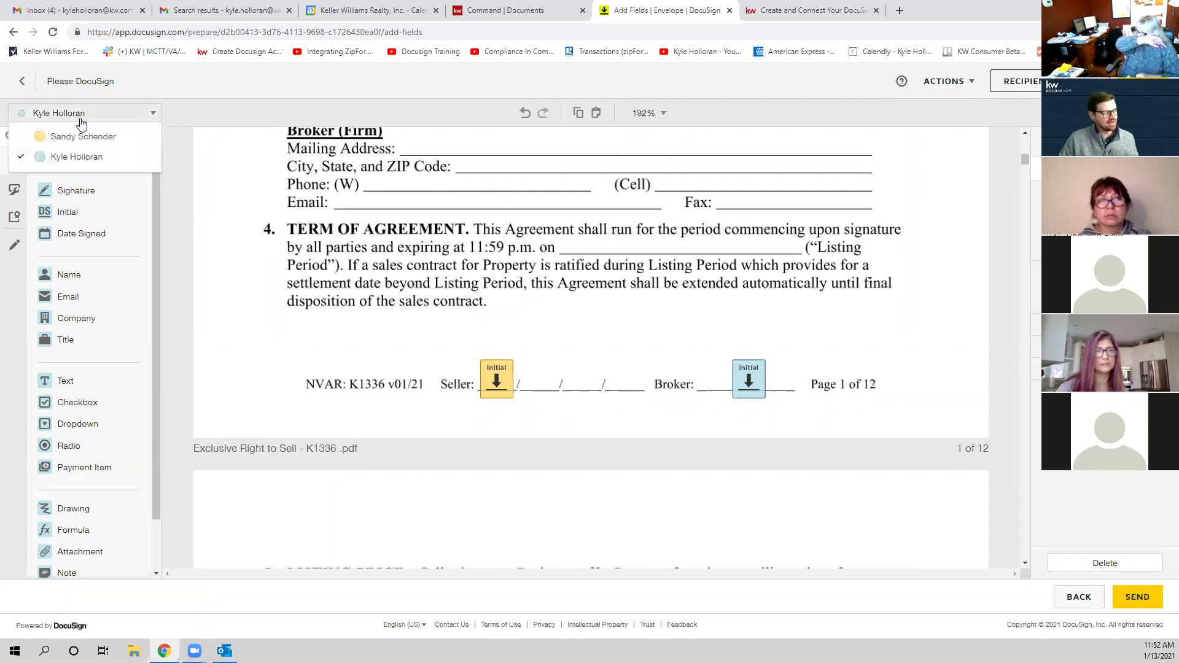
{"action": "left_click", "coordinate": [78, 215]}
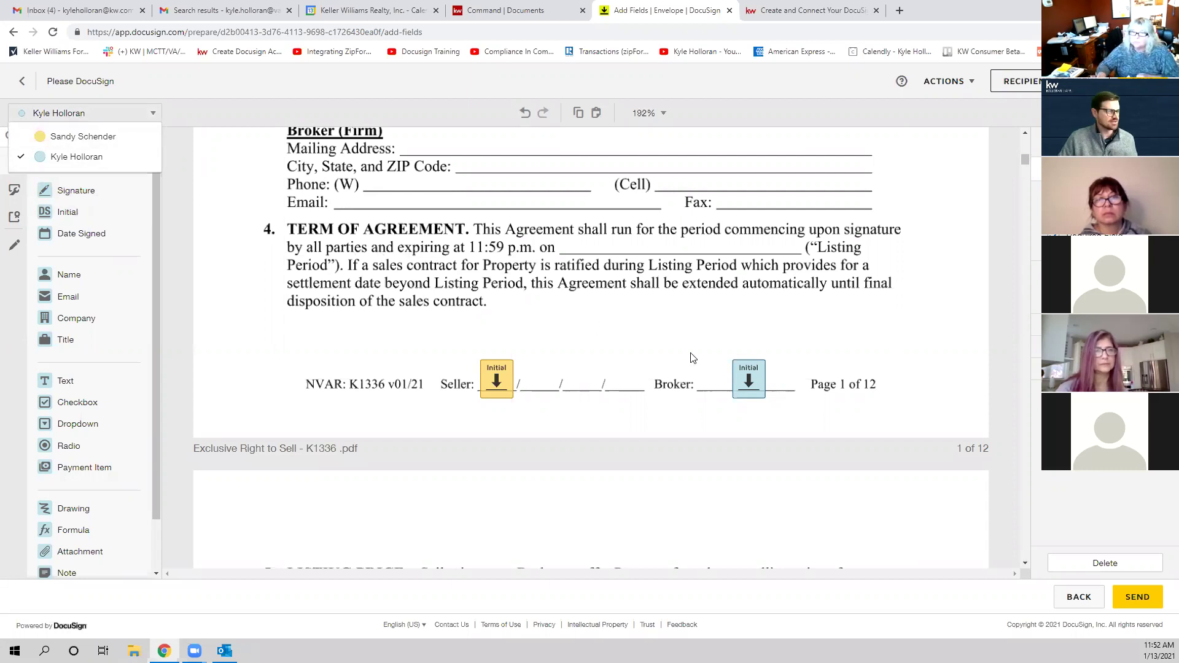
{"action": "left_click", "coordinate": [356, 351]}
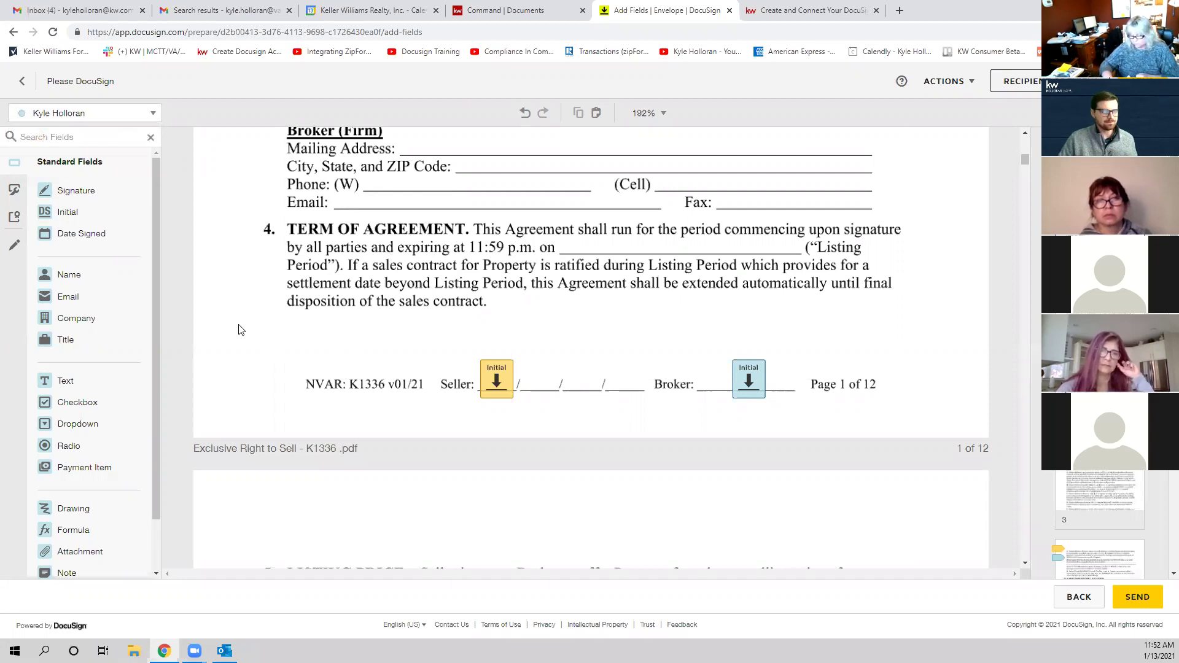
{"action": "scroll", "coordinate": [430, 393], "scroll_direction": "up", "scroll_amount": 3}
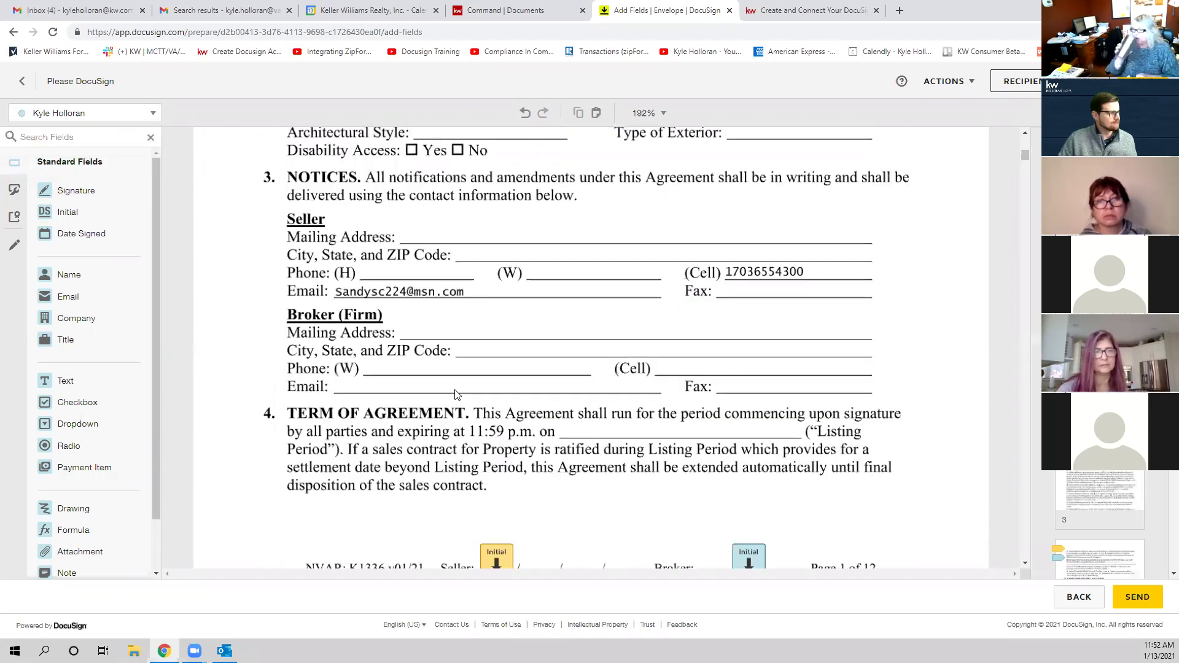
{"action": "scroll", "coordinate": [457, 395], "scroll_direction": "down", "scroll_amount": 1}
{"action": "scroll", "coordinate": [553, 375], "scroll_direction": "up", "scroll_amount": 8}
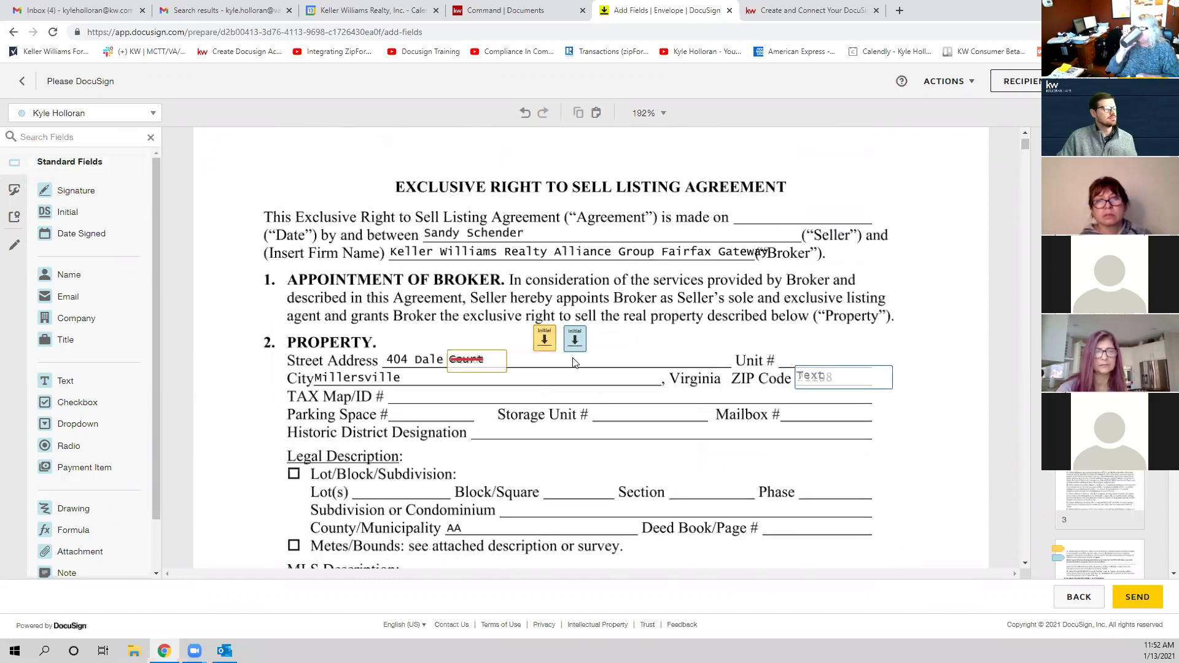
Step: Place the seller's Initial field beside the broker's
{"action": "left_click", "coordinate": [548, 350]}
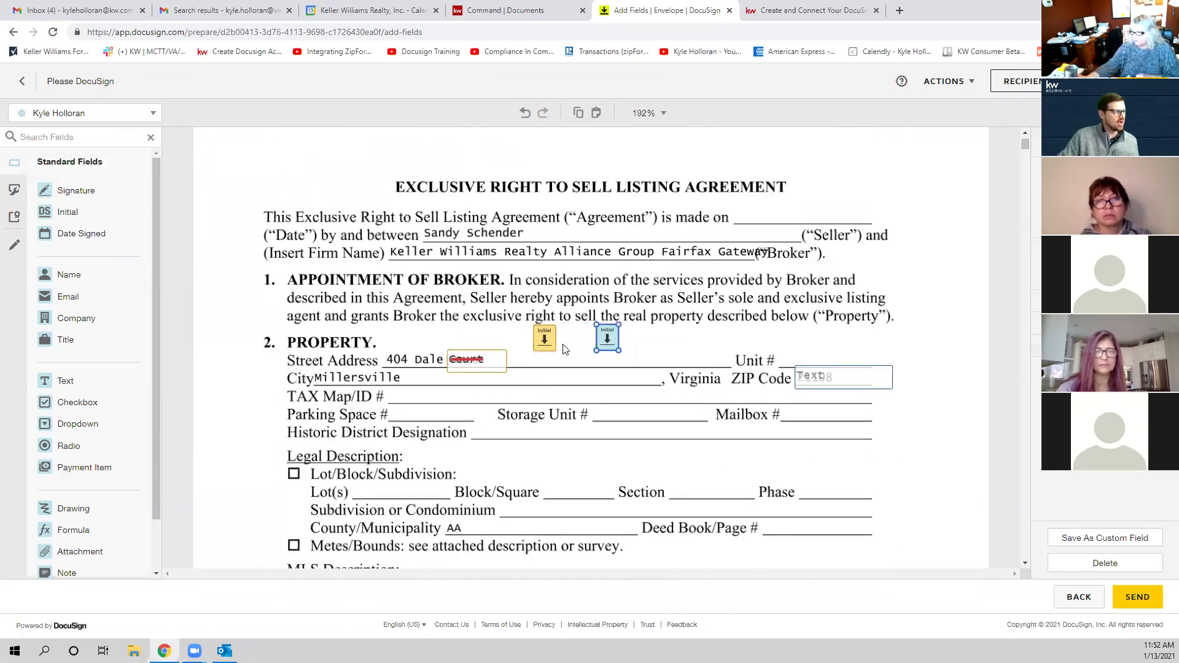
{"action": "left_click_drag", "start_coordinate": [560, 342], "coordinate": [595, 342]}
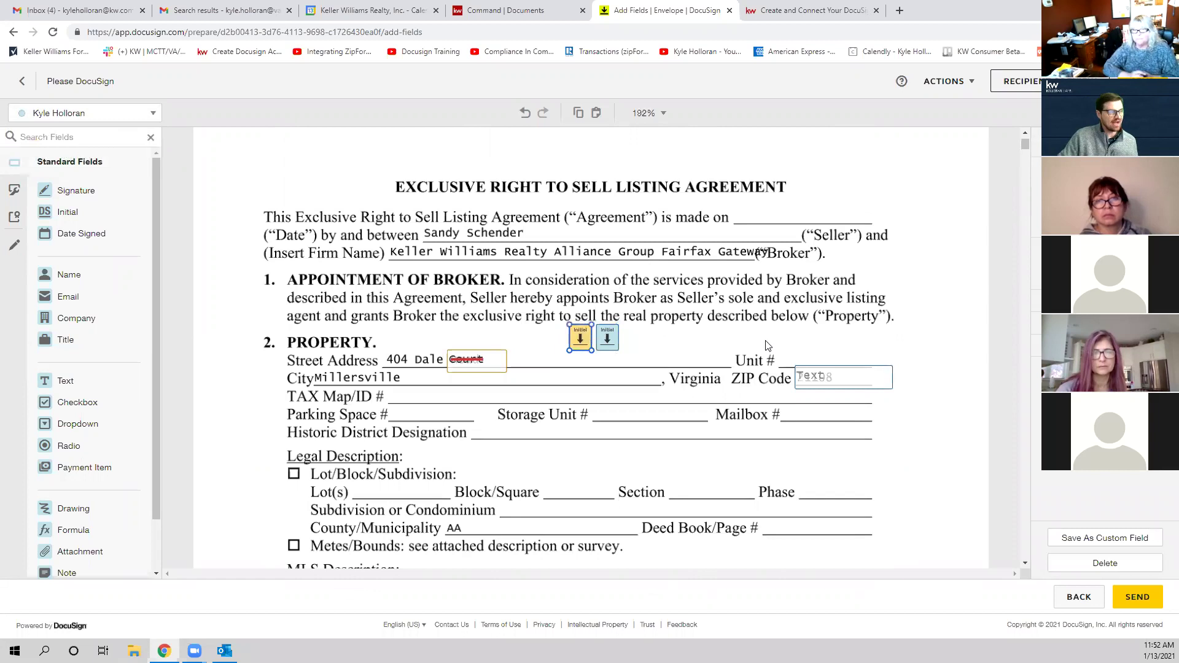
{"action": "left_click", "coordinate": [528, 321]}
Step: Copy the Initial pair to Legal Description's right margin and left margin beside Lot(s)
{"action": "left_click_drag", "start_coordinate": [565, 358], "coordinate": [646, 367]}
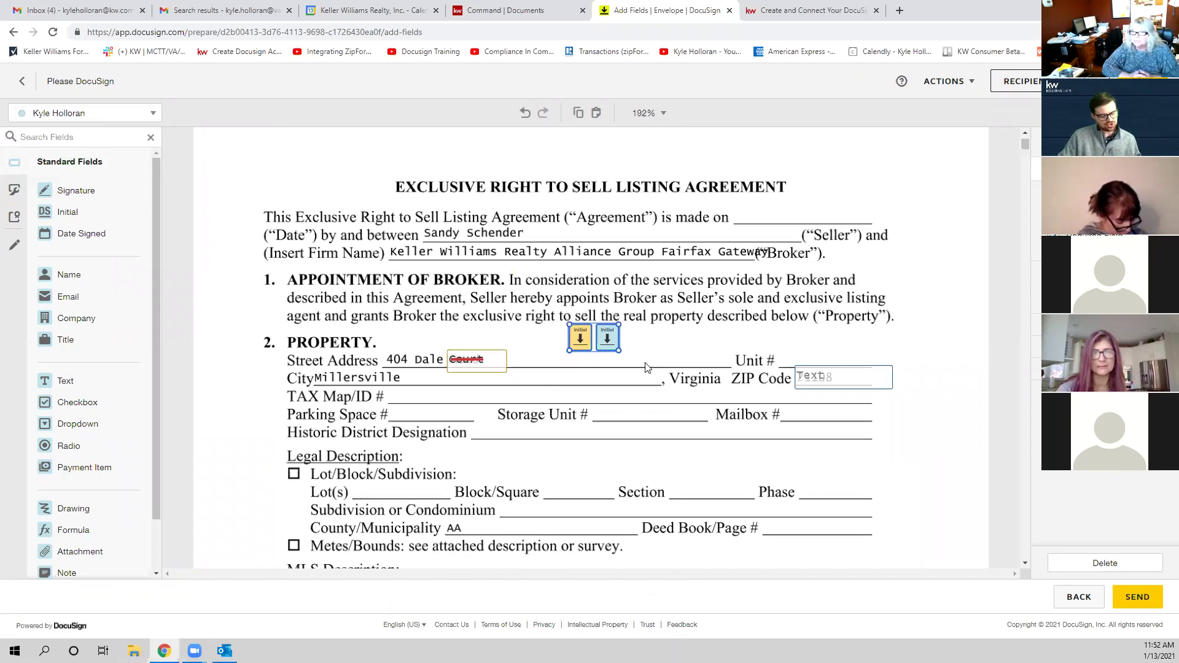
{"action": "key", "text": "ctrl+v"}
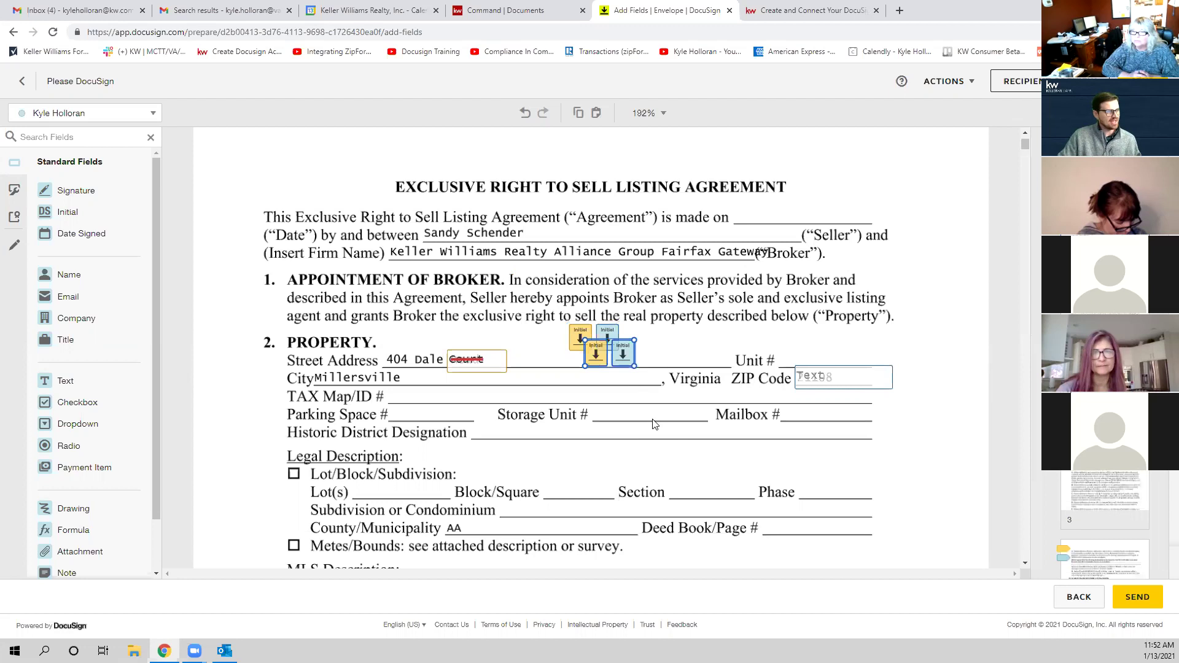
{"action": "left_click_drag", "start_coordinate": [623, 365], "coordinate": [655, 504]}
{"action": "left_click_drag", "start_coordinate": [727, 497], "coordinate": [884, 474]}
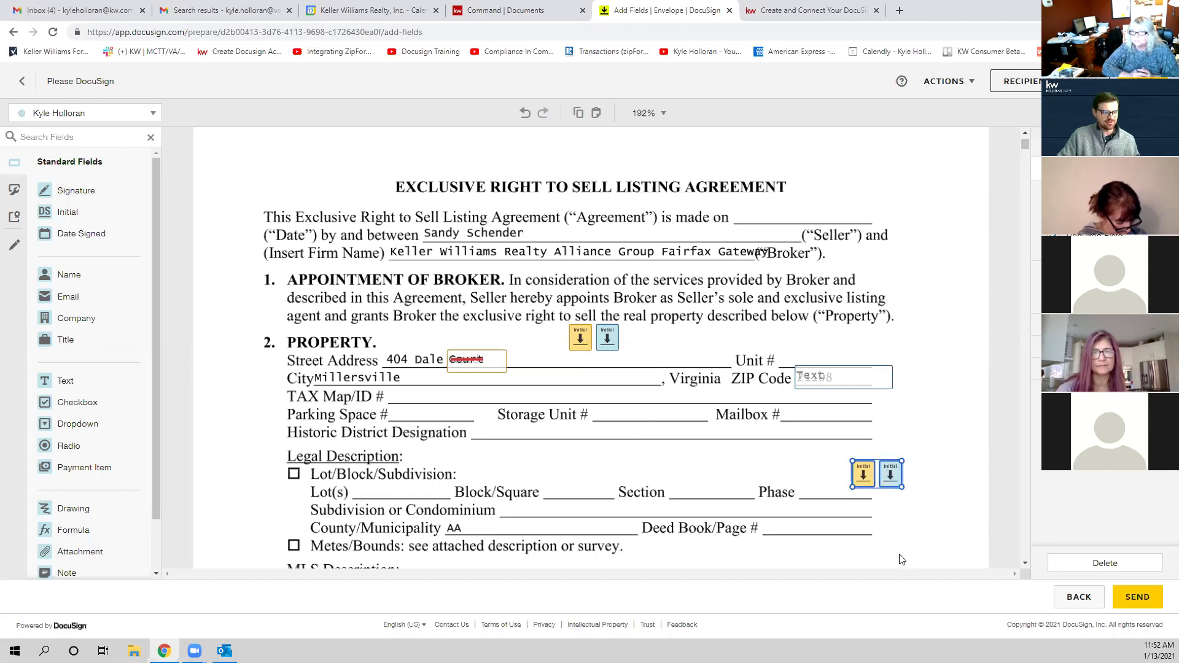
{"action": "key", "text": "ctrl+v"}
{"action": "left_click_drag", "start_coordinate": [635, 374], "coordinate": [285, 508]}
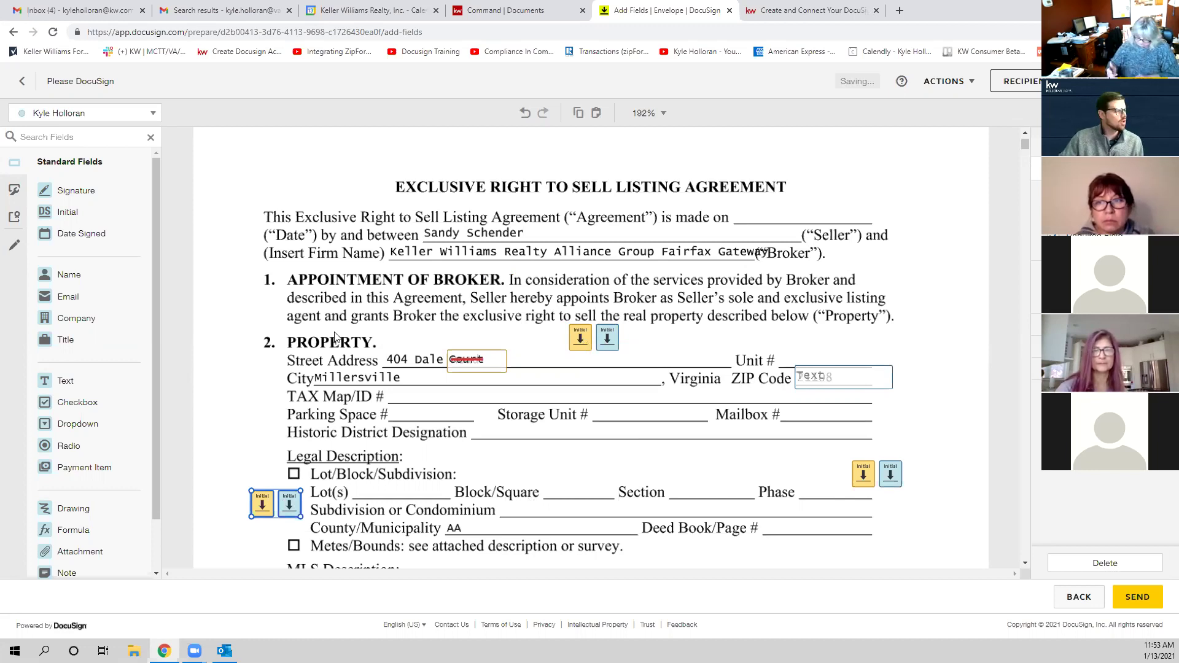
Step: Check the placed fields, then open the Recipient Preview in Desktop View
{"action": "scroll", "coordinate": [629, 319], "scroll_direction": "up", "scroll_amount": 1}
{"action": "scroll", "coordinate": [628, 318], "scroll_direction": "down", "scroll_amount": 6}
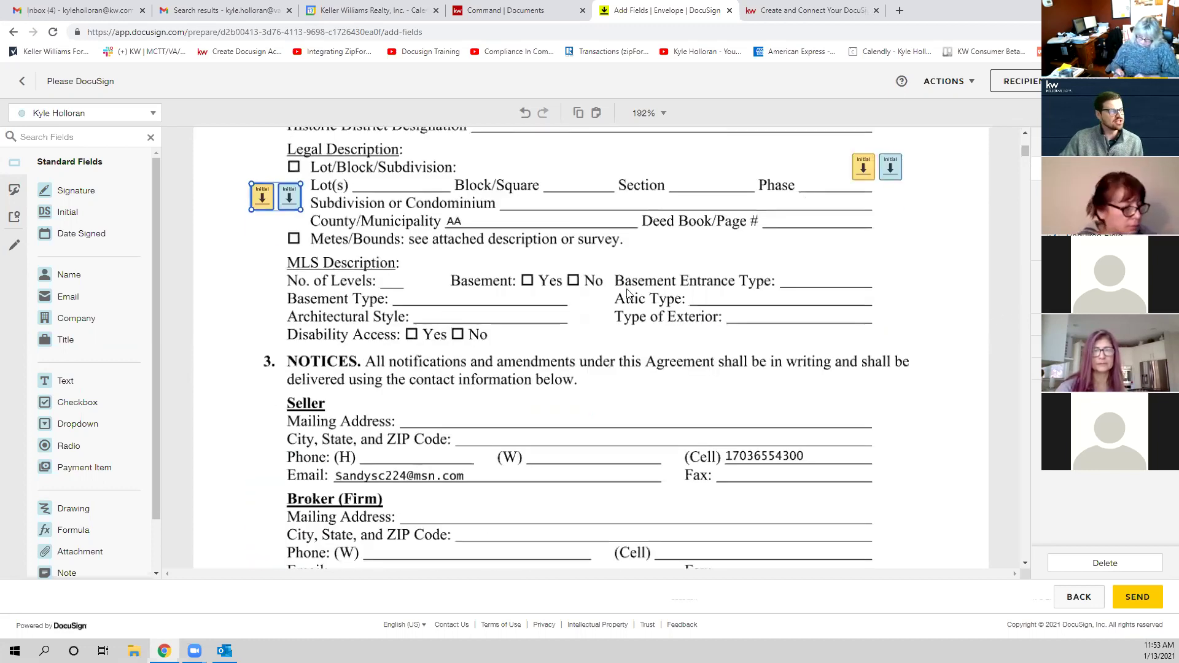
{"action": "scroll", "coordinate": [627, 294], "scroll_direction": "up", "scroll_amount": 3}
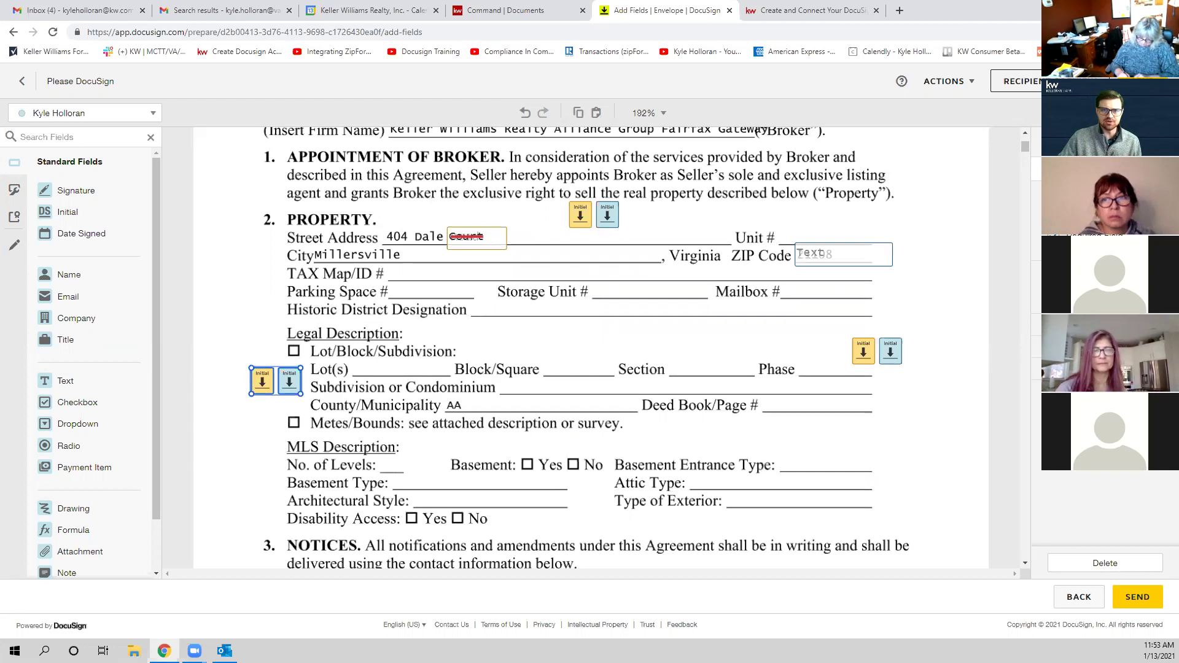
{"action": "scroll", "coordinate": [546, 405], "scroll_direction": "down", "scroll_amount": 4}
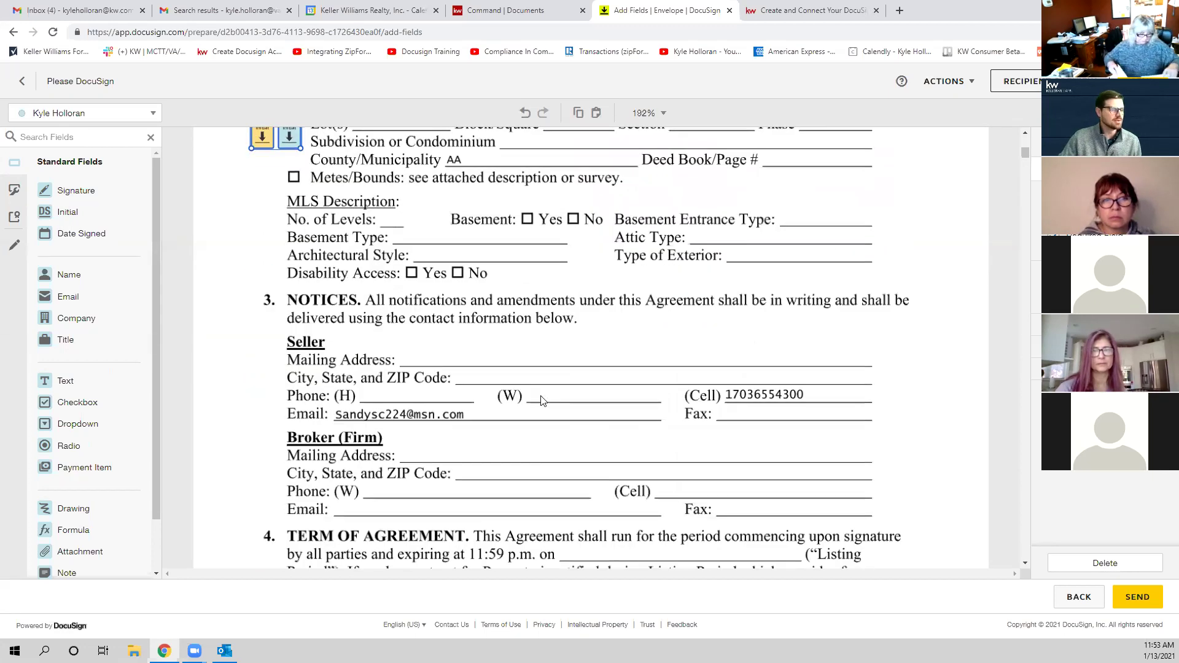
{"action": "scroll", "coordinate": [553, 289], "scroll_direction": "up", "scroll_amount": 7}
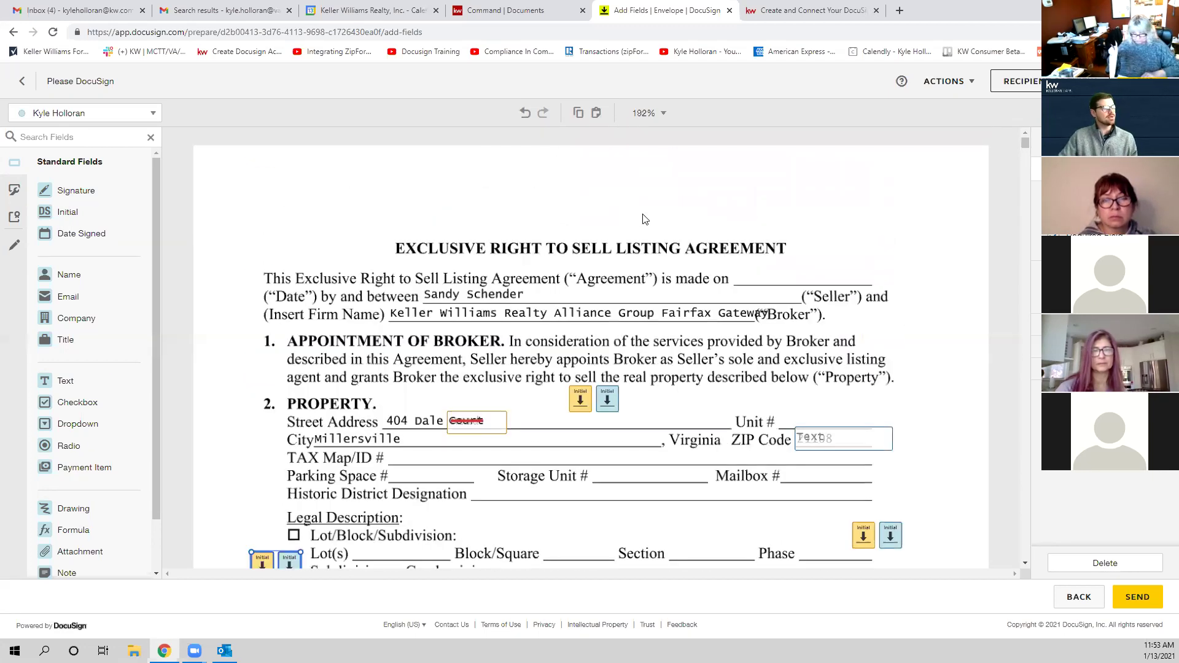
{"action": "scroll", "coordinate": [636, 218], "scroll_direction": "down", "scroll_amount": 20}
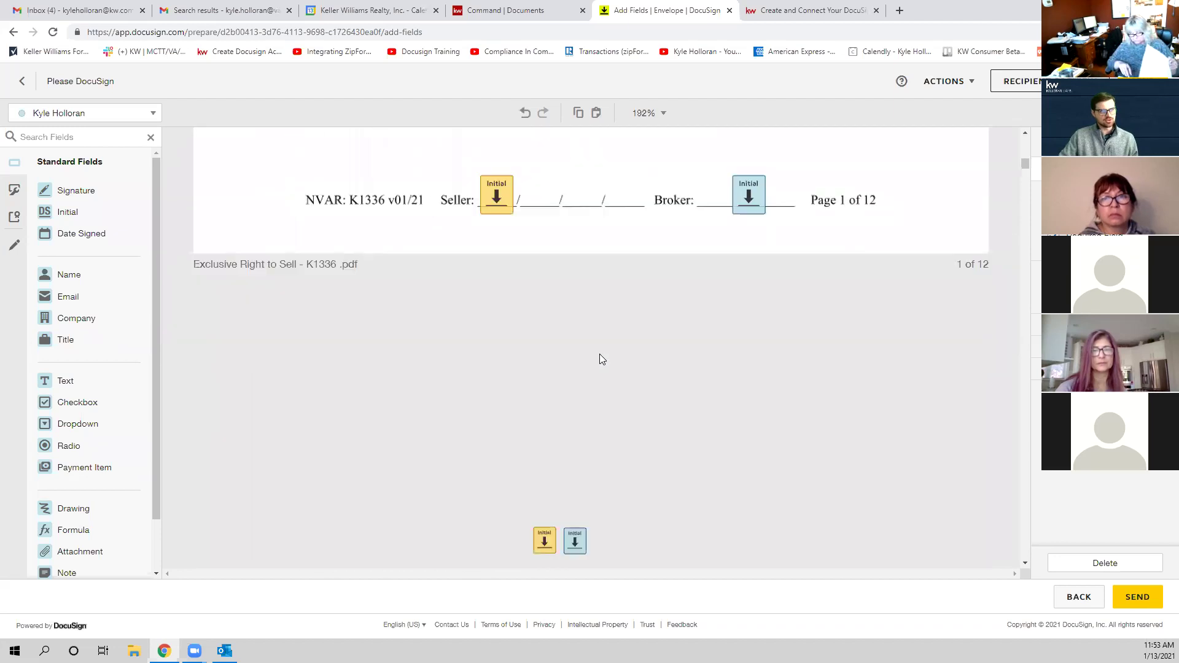
{"action": "scroll", "coordinate": [599, 354], "scroll_direction": "up", "scroll_amount": 15}
{"action": "scroll", "coordinate": [652, 263], "scroll_direction": "up", "scroll_amount": 7}
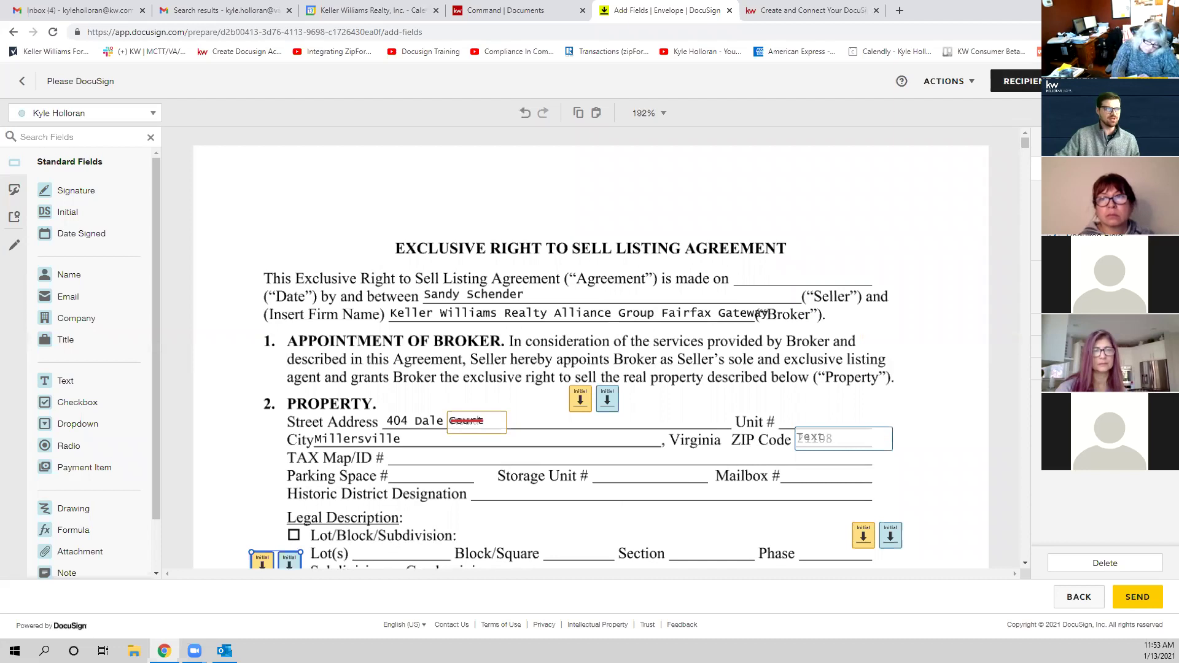
{"action": "left_click", "coordinate": [1016, 80]}
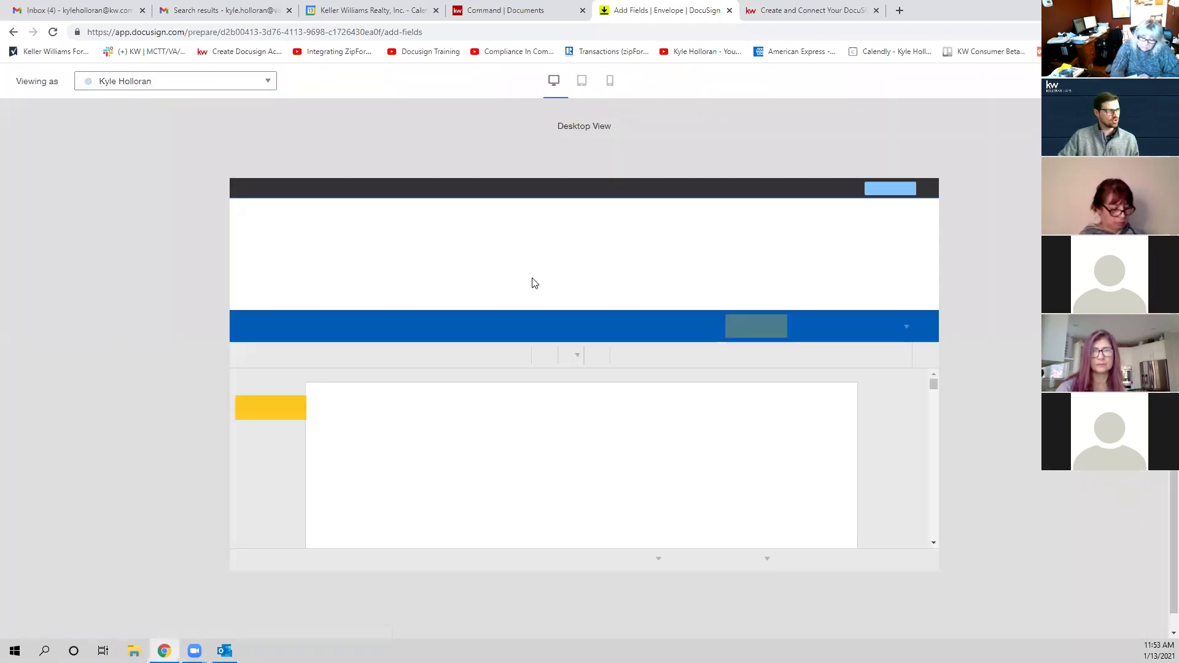
Step: Preview the listing agreement as the seller and scroll through its pages
{"action": "left_click", "coordinate": [230, 86]}
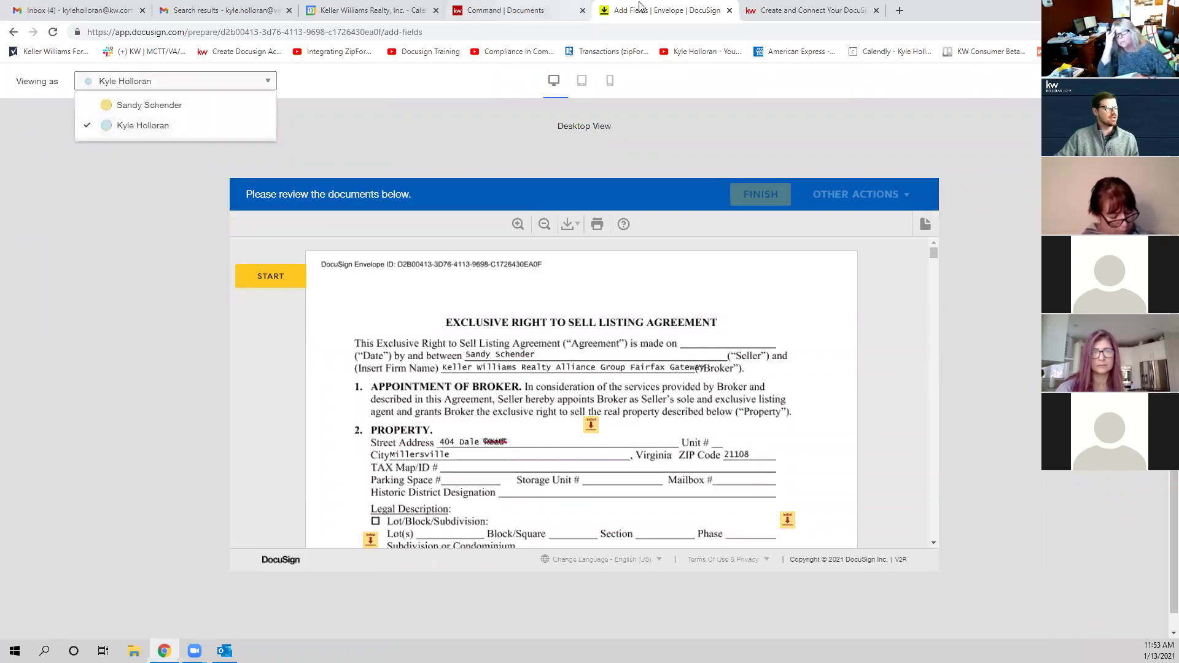
{"action": "left_click", "coordinate": [129, 105]}
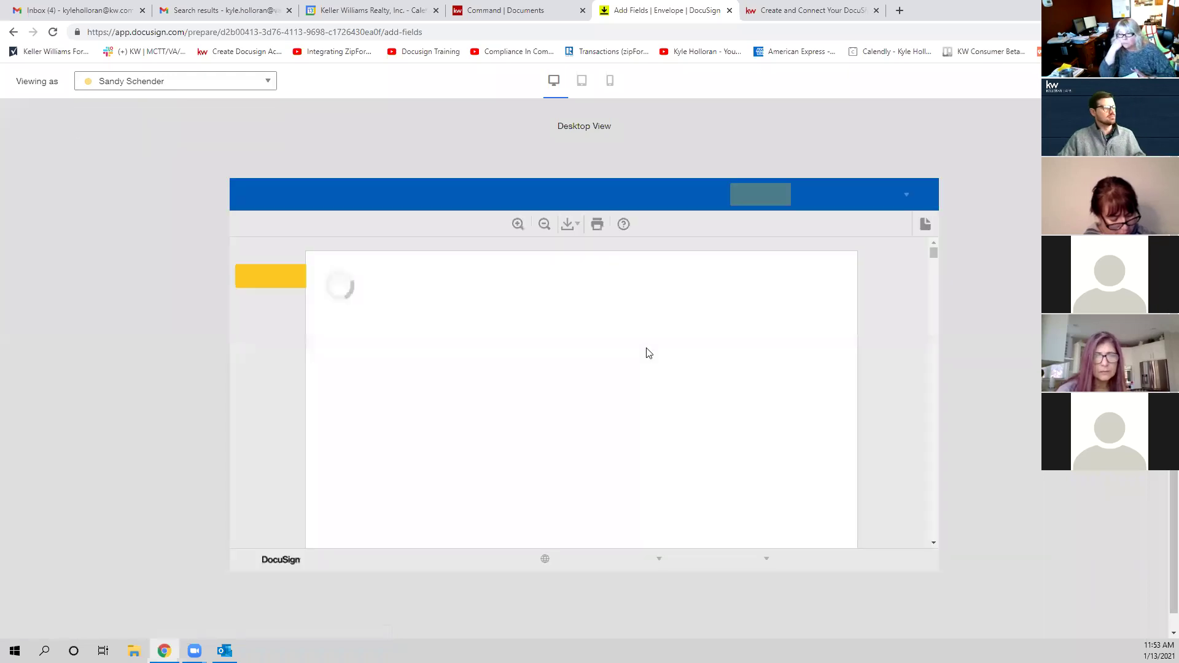
{"action": "scroll", "coordinate": [646, 350], "scroll_direction": "down", "scroll_amount": 2}
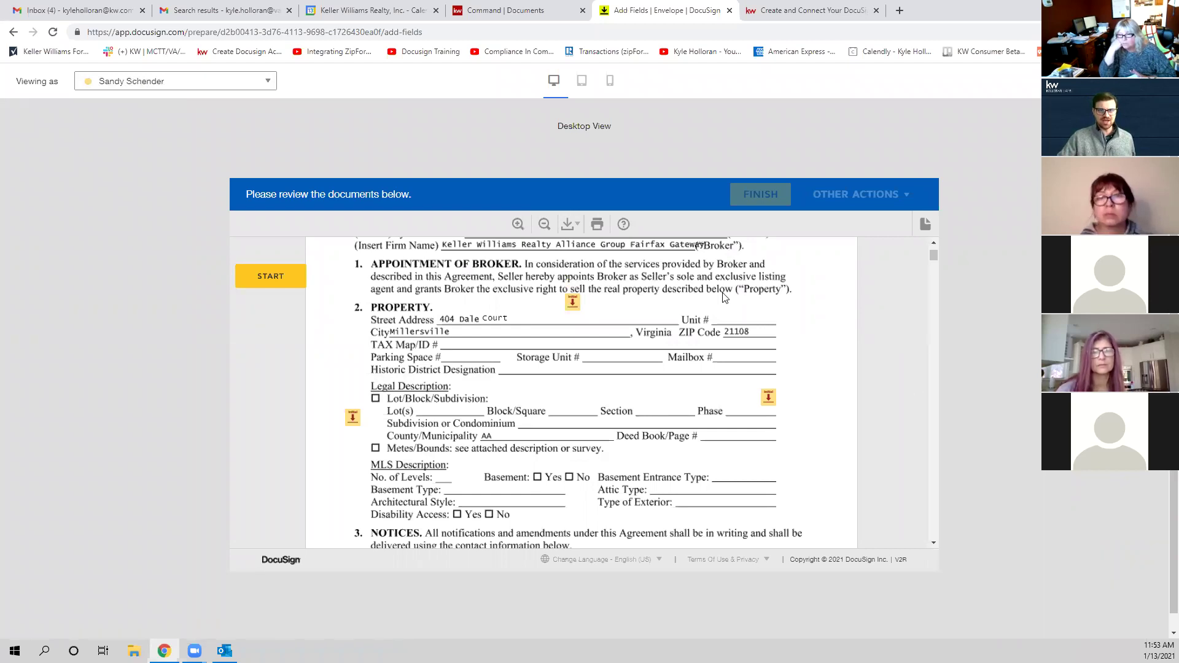
{"action": "scroll", "coordinate": [716, 372], "scroll_direction": "down", "scroll_amount": 8}
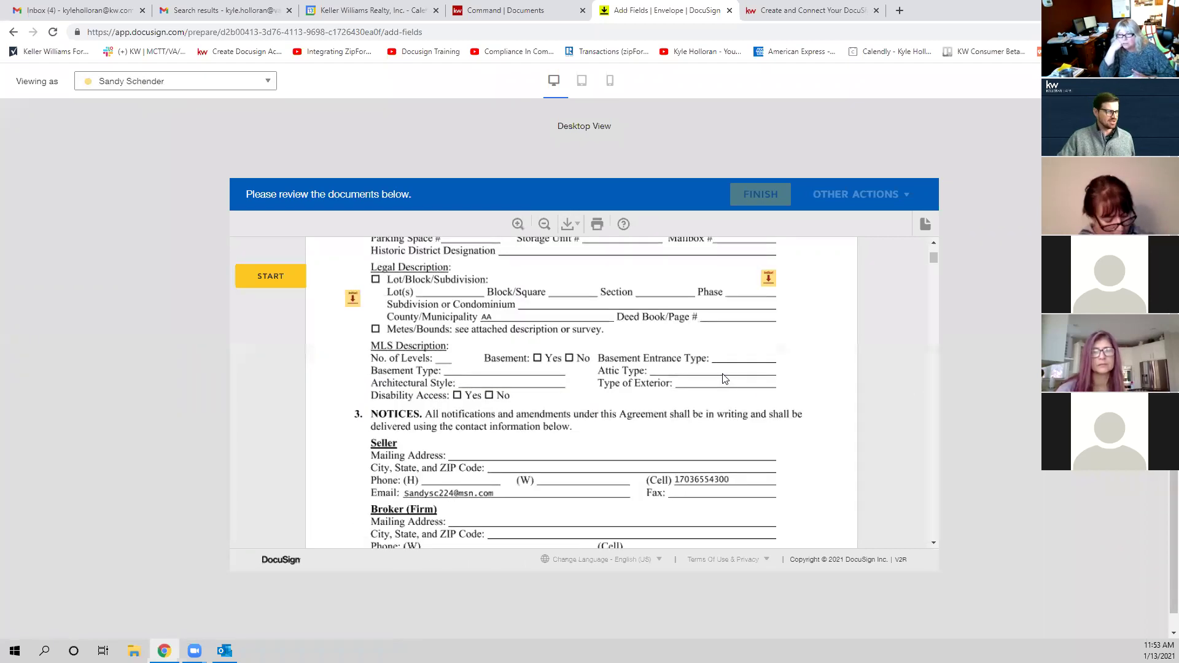
{"action": "scroll", "coordinate": [563, 431], "scroll_direction": "down", "scroll_amount": 3}
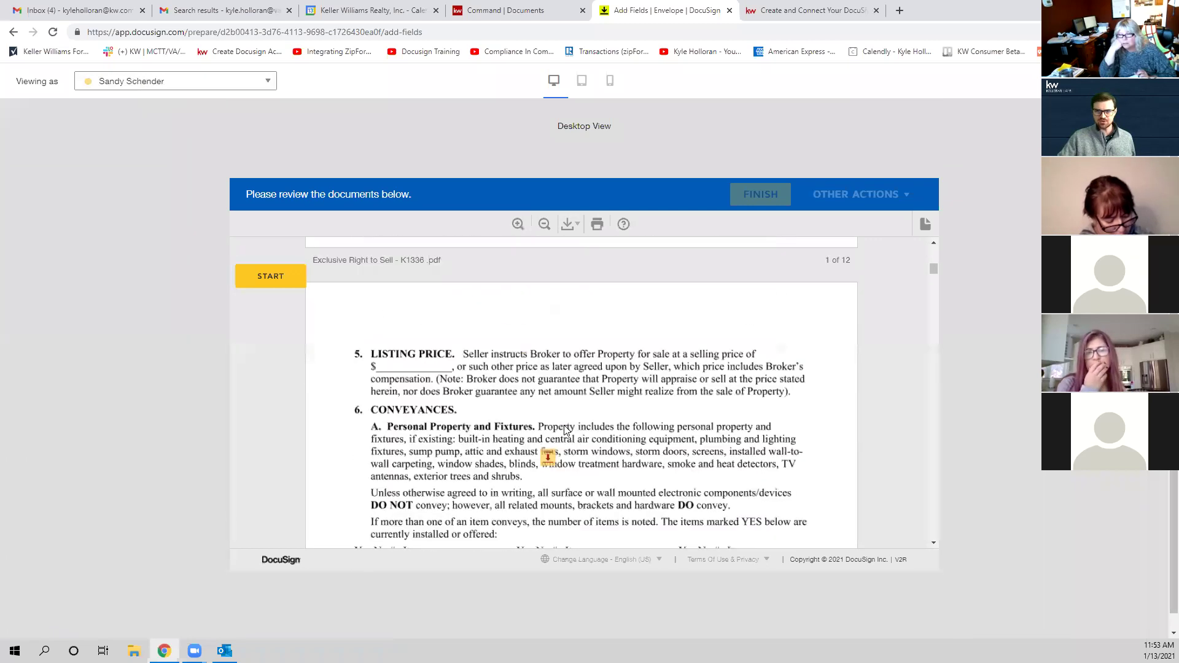
{"action": "scroll", "coordinate": [548, 452], "scroll_direction": "up", "scroll_amount": 8}
{"action": "scroll", "coordinate": [638, 419], "scroll_direction": "up", "scroll_amount": 3}
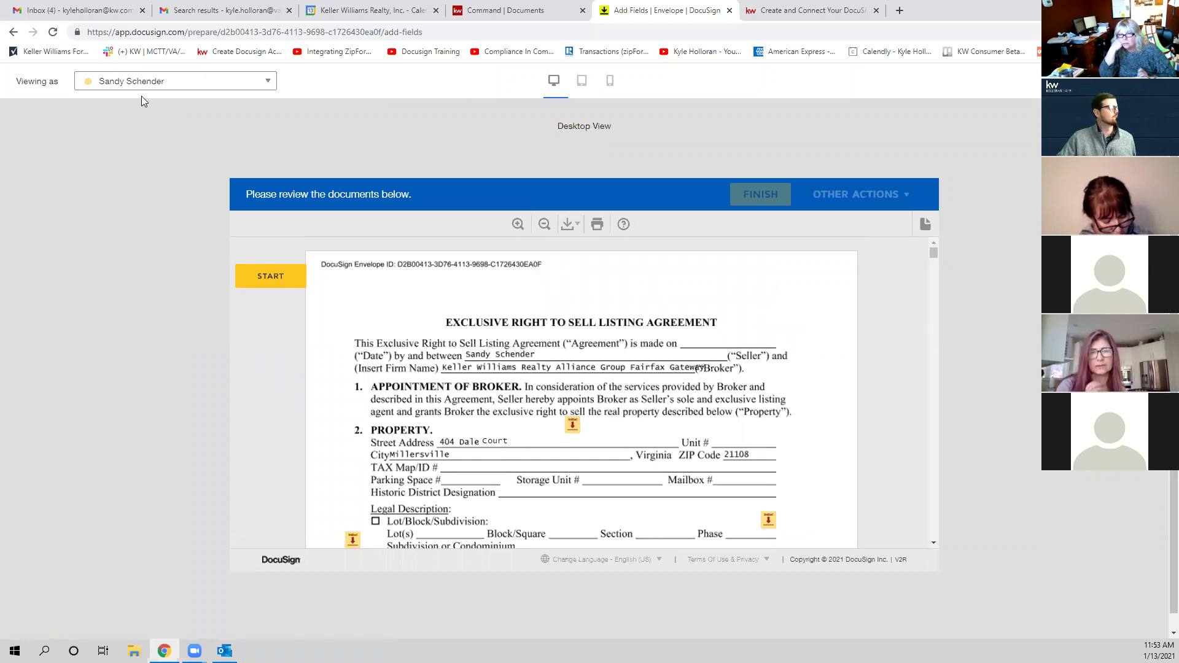
Step: Switch the preview between broker and seller, ending on the broker's view
{"action": "left_click", "coordinate": [172, 81]}
{"action": "left_click", "coordinate": [148, 125]}
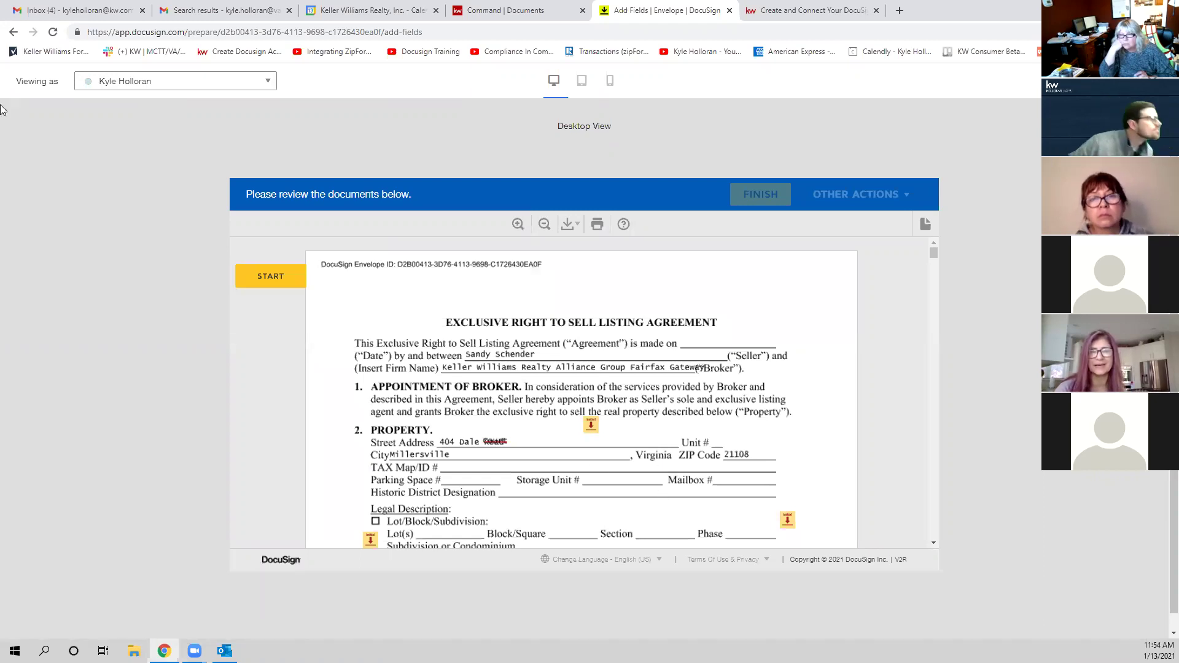
{"action": "left_click", "coordinate": [137, 82]}
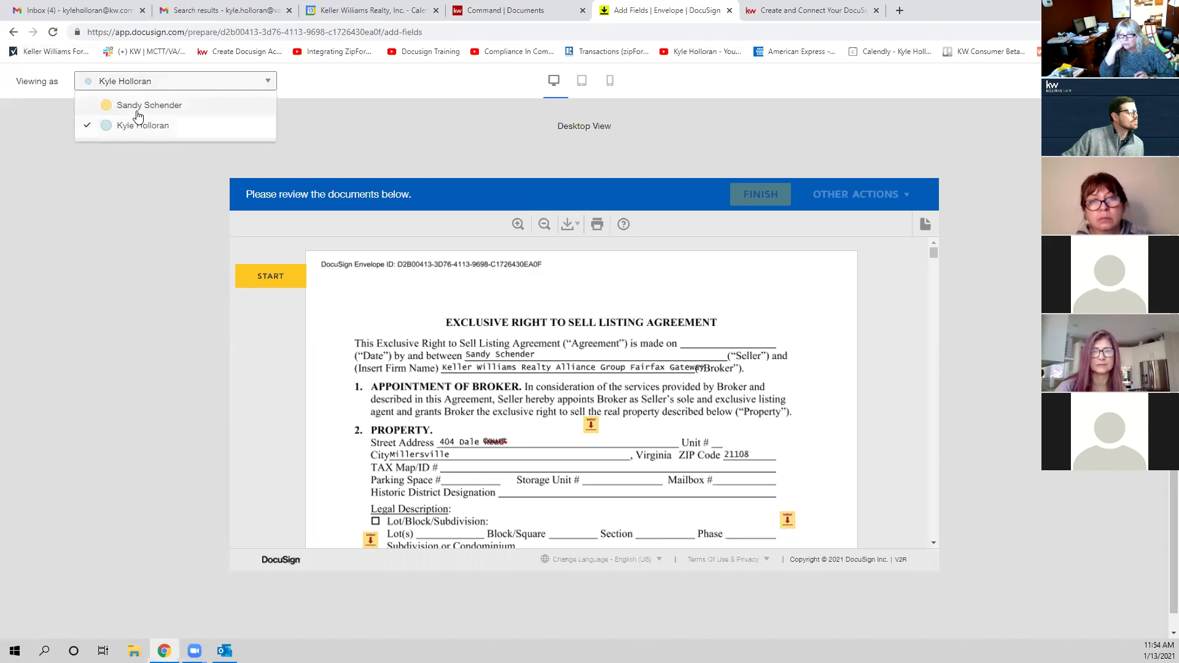
{"action": "left_click", "coordinate": [138, 105]}
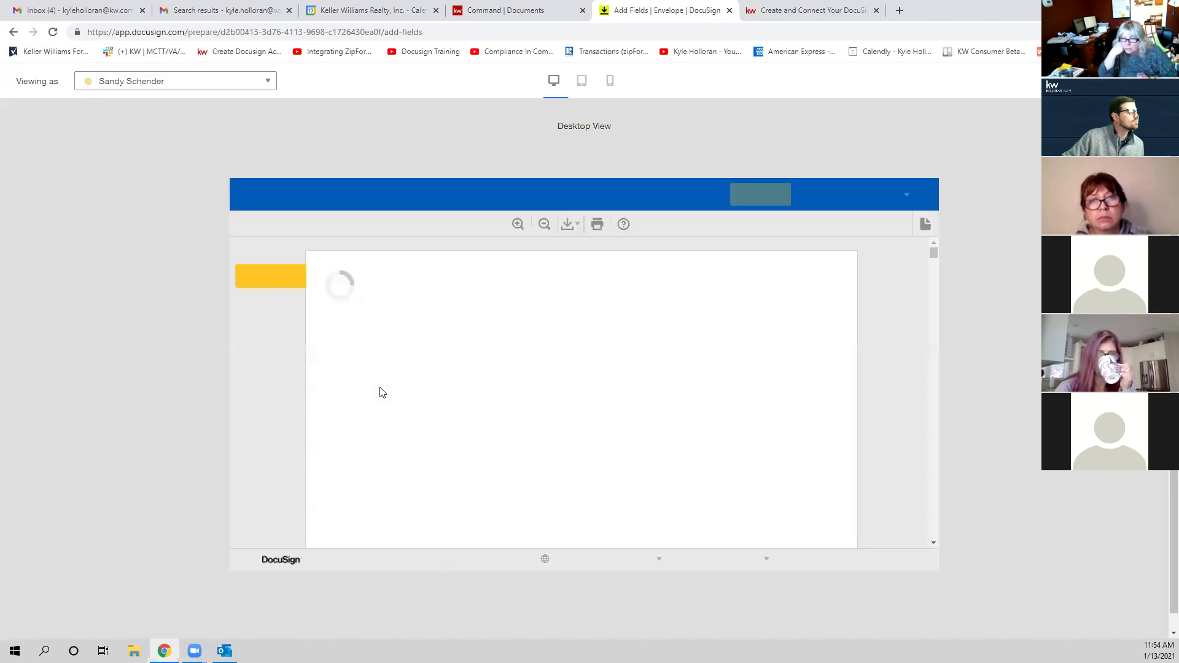
{"action": "left_click", "coordinate": [143, 86]}
{"action": "left_click", "coordinate": [145, 127]}
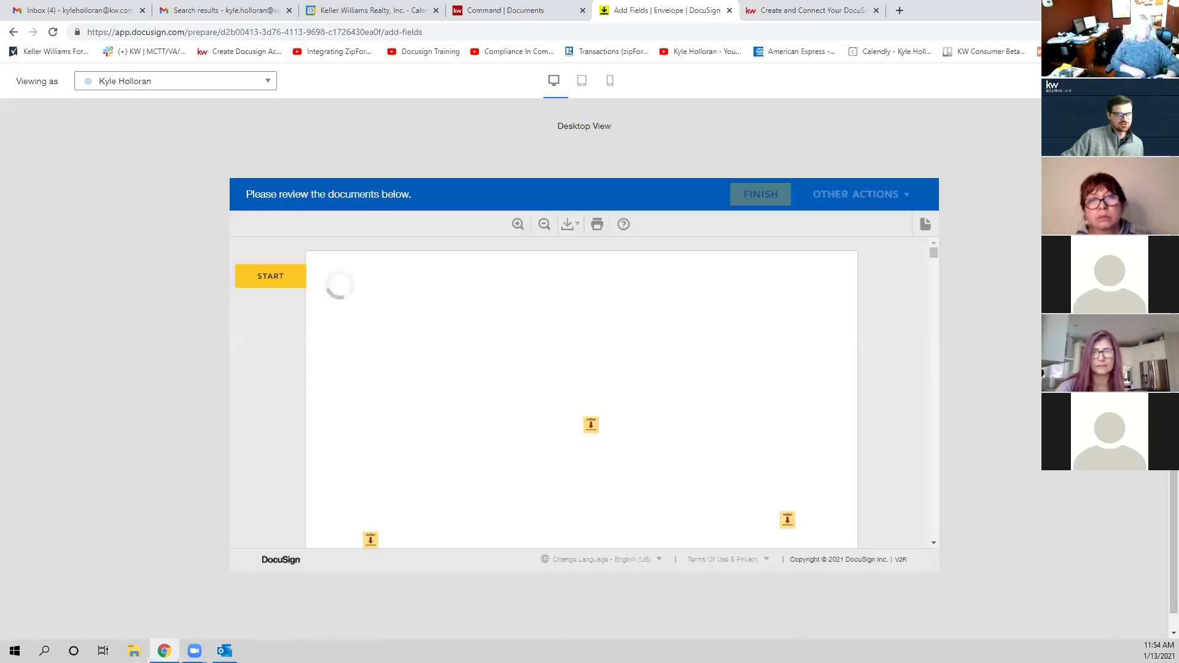
{"action": "key", "text": "Escape"}
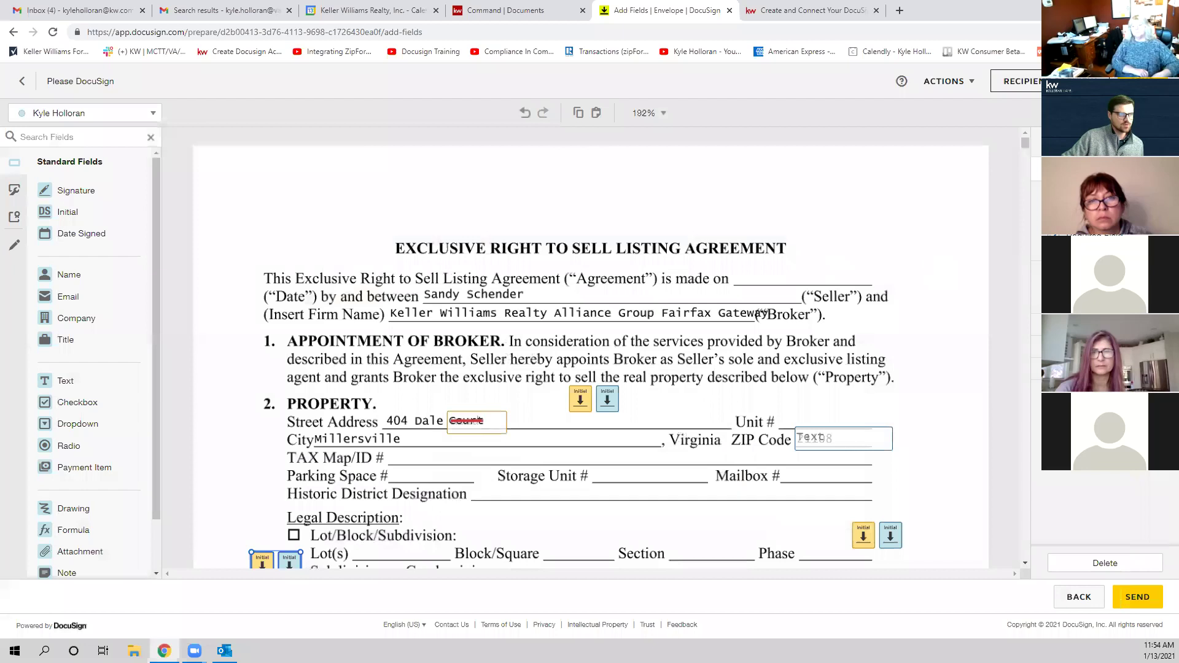
{"action": "left_click", "coordinate": [476, 421]}
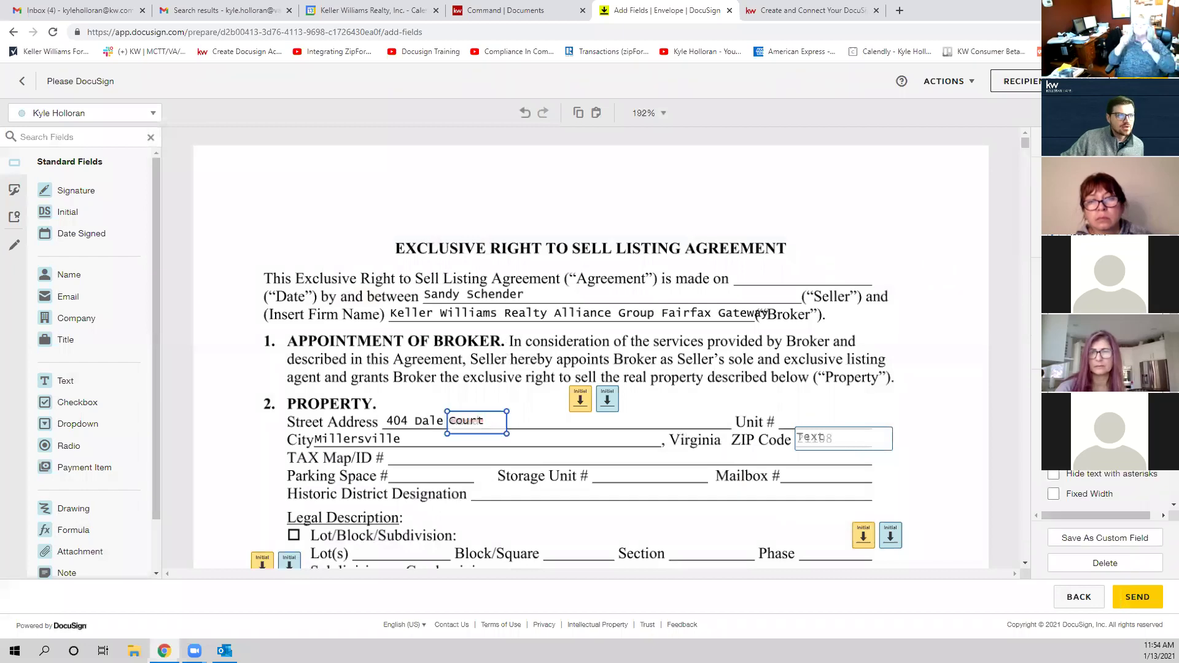
{"action": "scroll", "coordinate": [1100, 485], "scroll_direction": "down", "scroll_amount": 2}
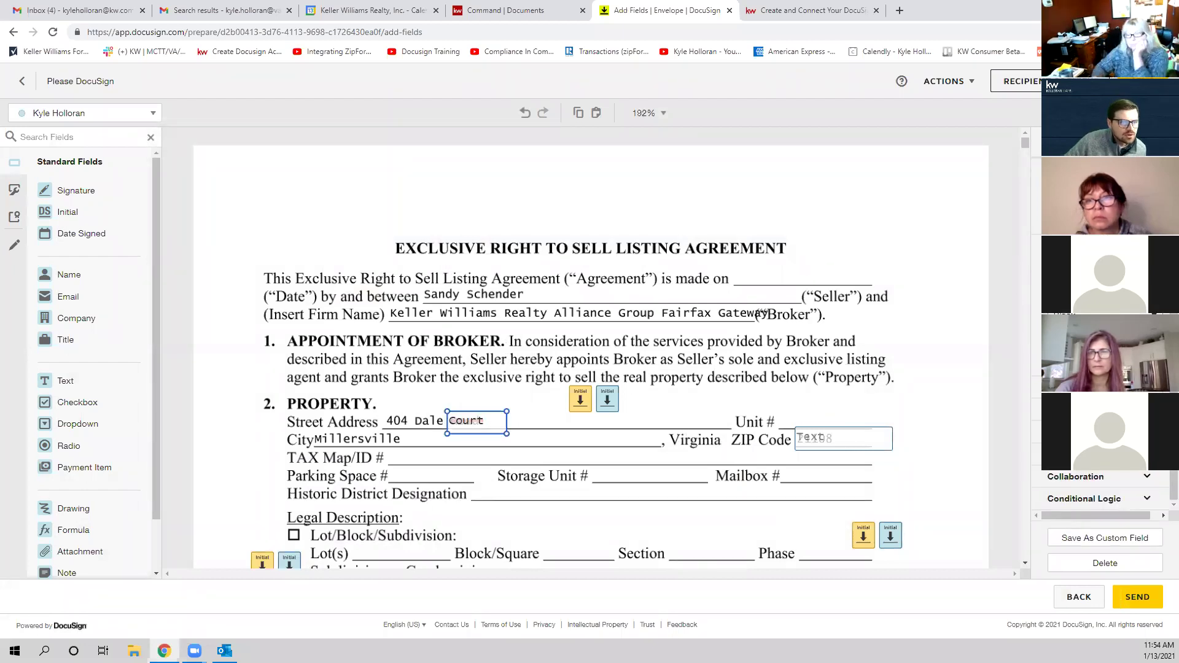
{"action": "scroll", "coordinate": [1083, 480], "scroll_direction": "down", "scroll_amount": 1}
{"action": "scroll", "coordinate": [1123, 477], "scroll_direction": "up", "scroll_amount": 1}
{"action": "scroll", "coordinate": [1124, 476], "scroll_direction": "down", "scroll_amount": 1}
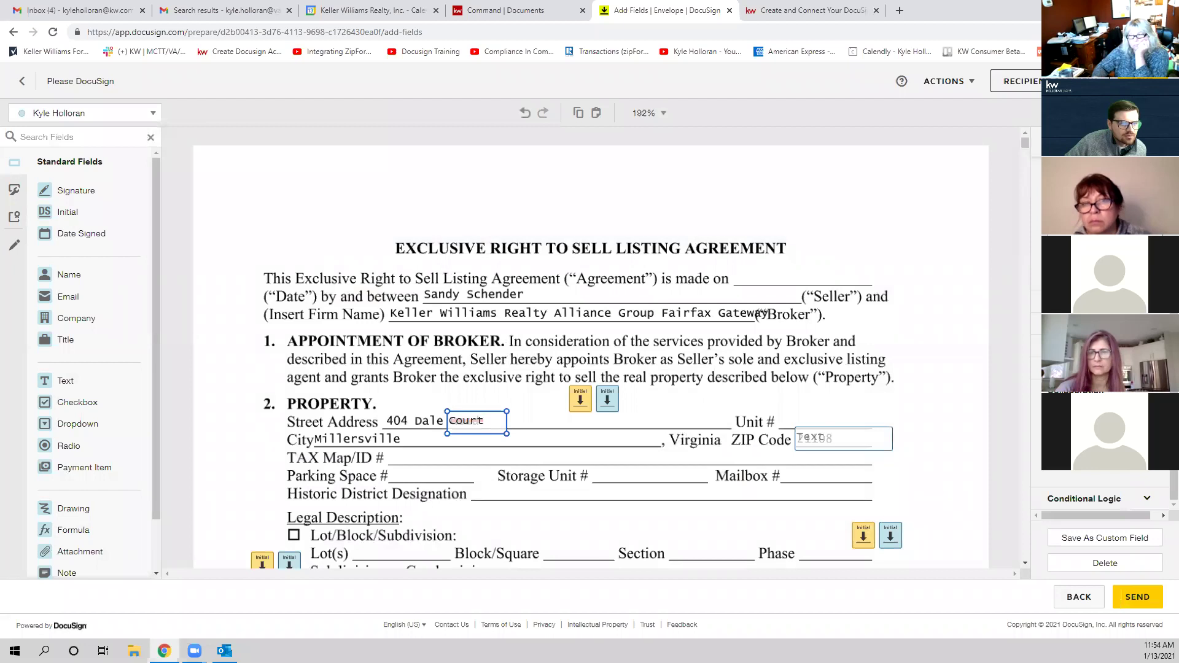
{"action": "left_click", "coordinate": [1082, 536]}
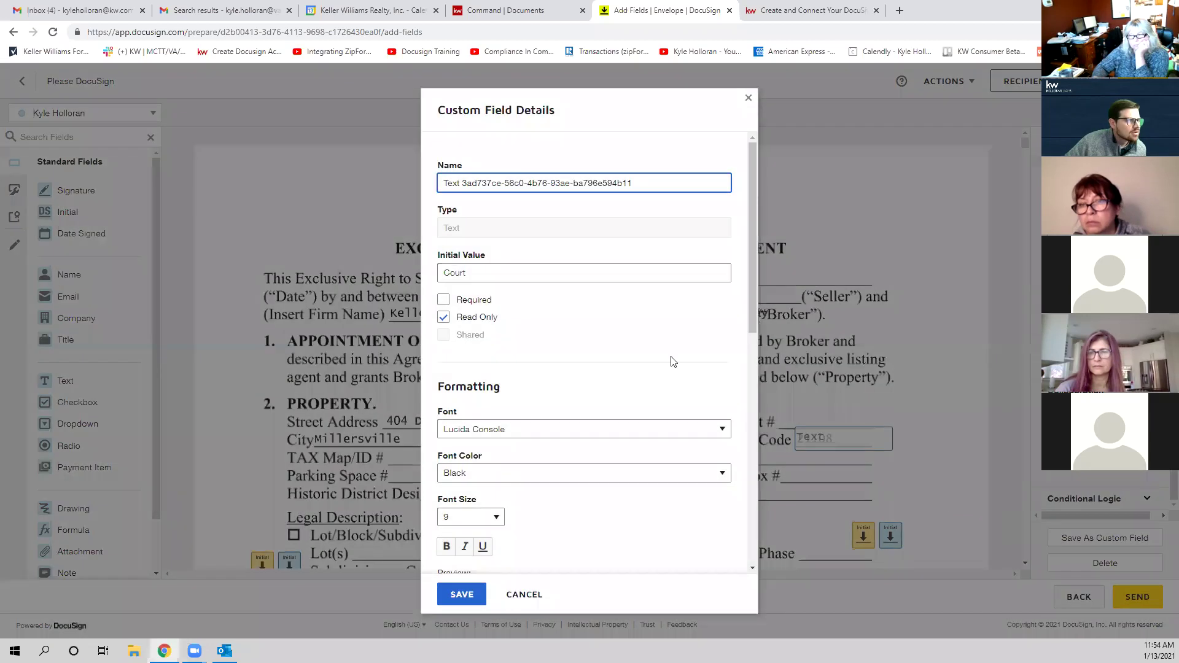
{"action": "scroll", "coordinate": [633, 333], "scroll_direction": "down", "scroll_amount": 4}
{"action": "scroll", "coordinate": [633, 333], "scroll_direction": "up", "scroll_amount": 4}
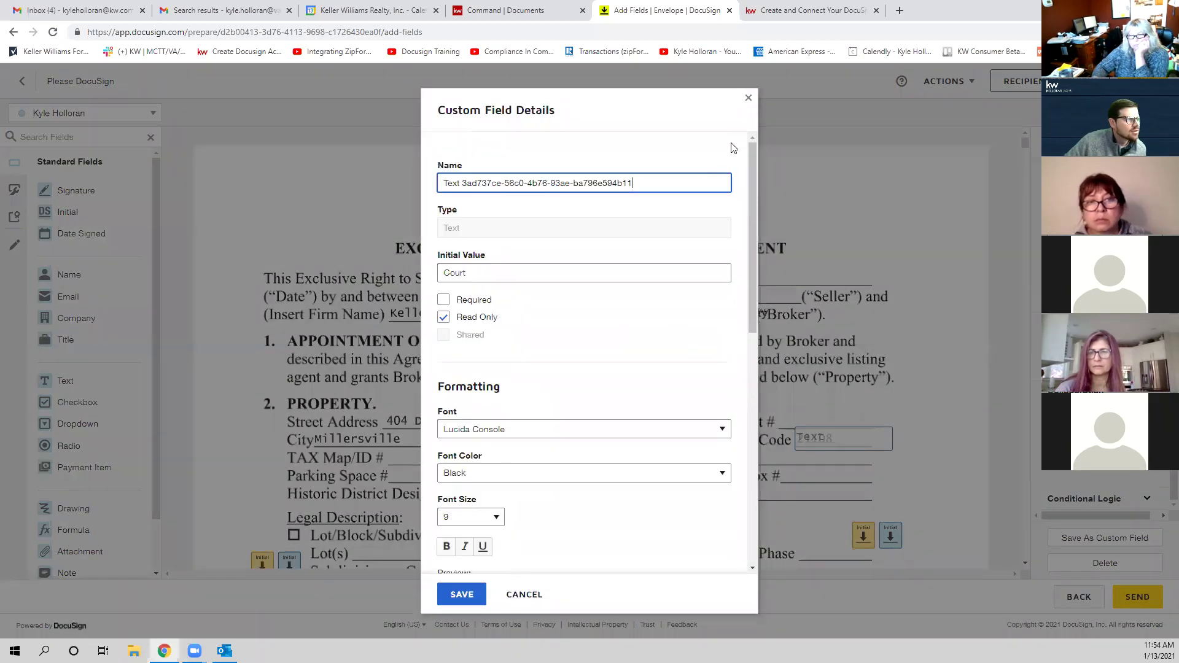
{"action": "left_click", "coordinate": [748, 98]}
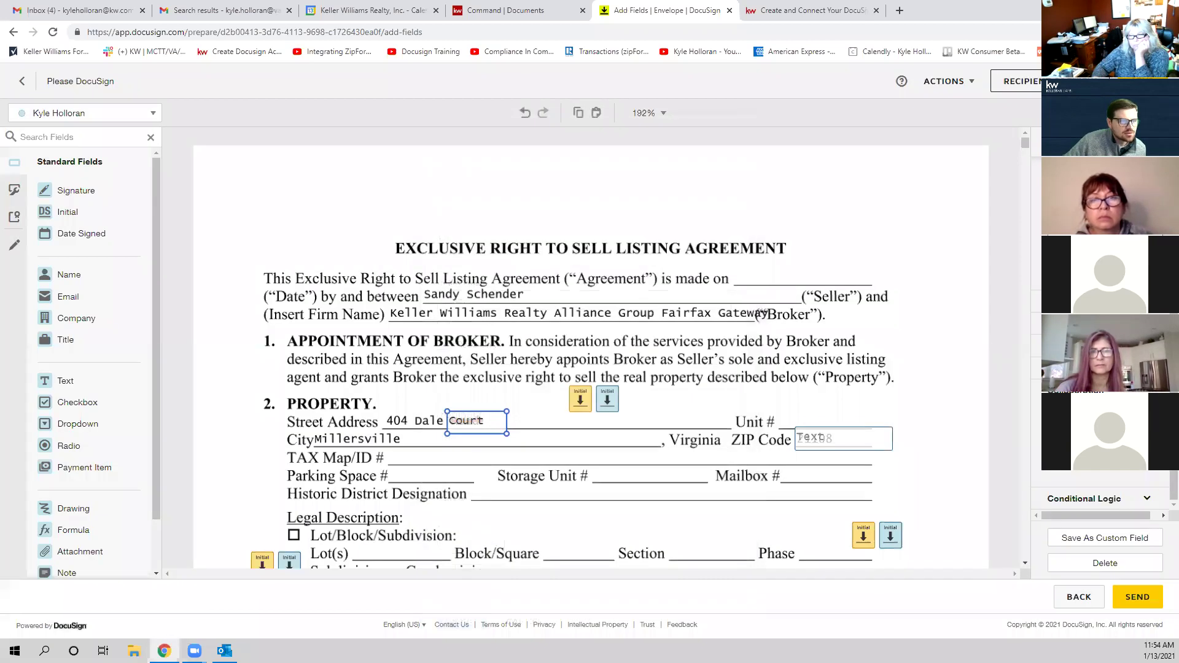
{"action": "left_click", "coordinate": [1086, 541]}
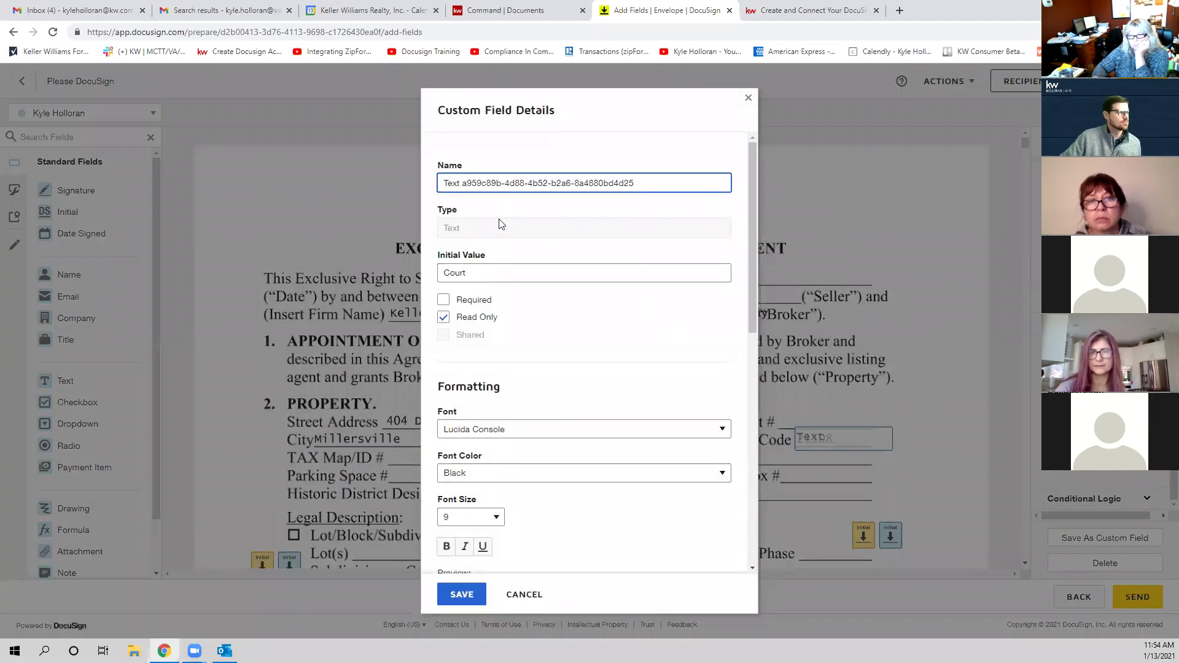
{"action": "scroll", "coordinate": [491, 273], "scroll_direction": "down", "scroll_amount": 9}
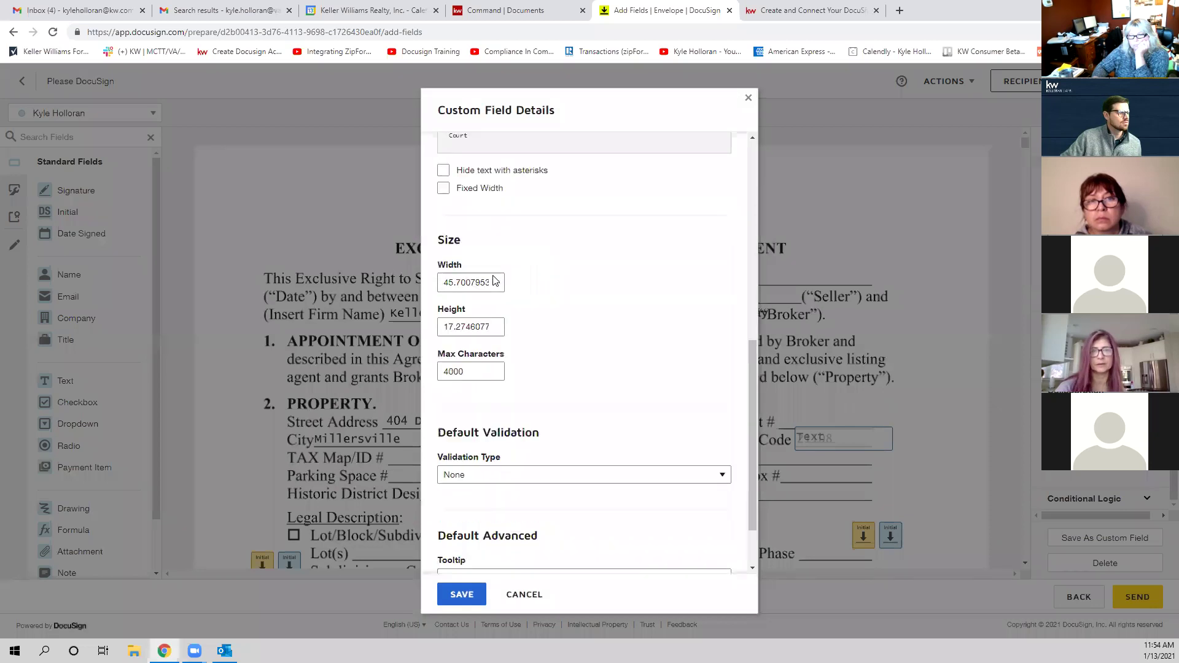
{"action": "scroll", "coordinate": [495, 281], "scroll_direction": "up", "scroll_amount": 9}
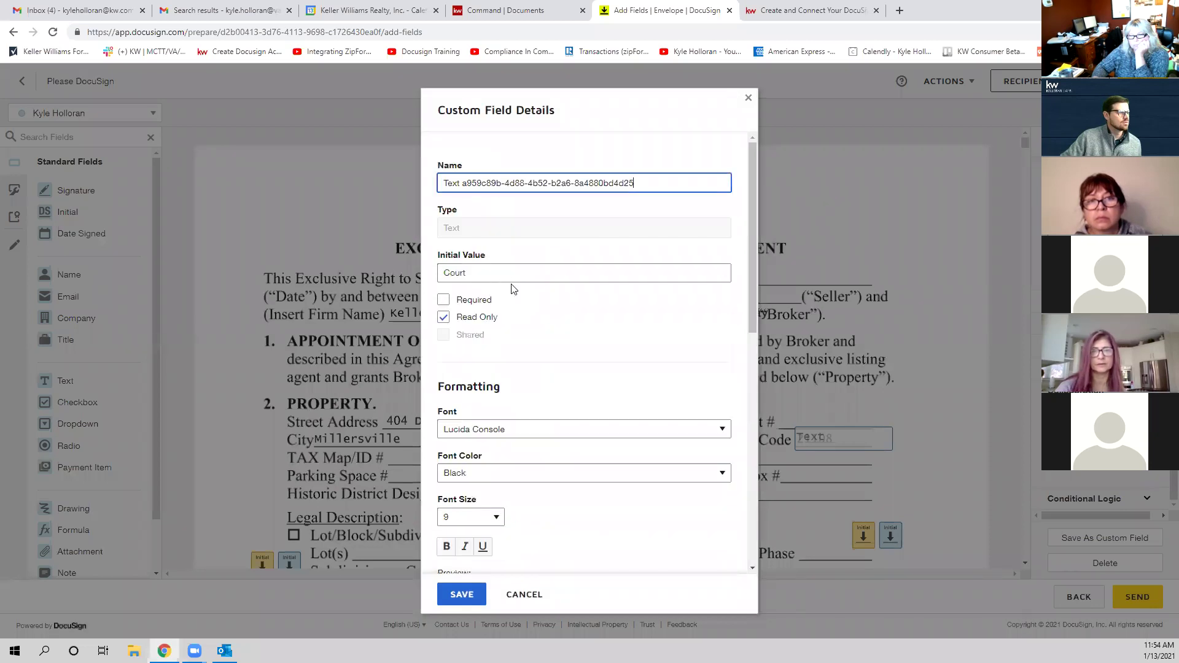
{"action": "left_click", "coordinate": [747, 96]}
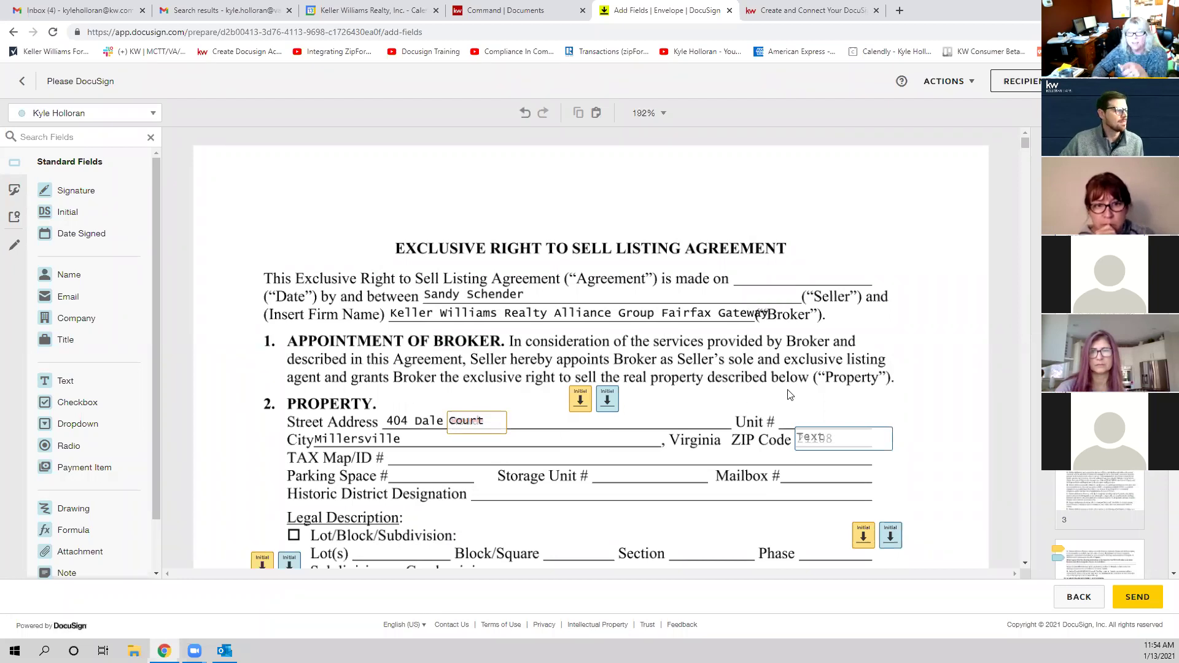
{"action": "left_click", "coordinate": [833, 447]}
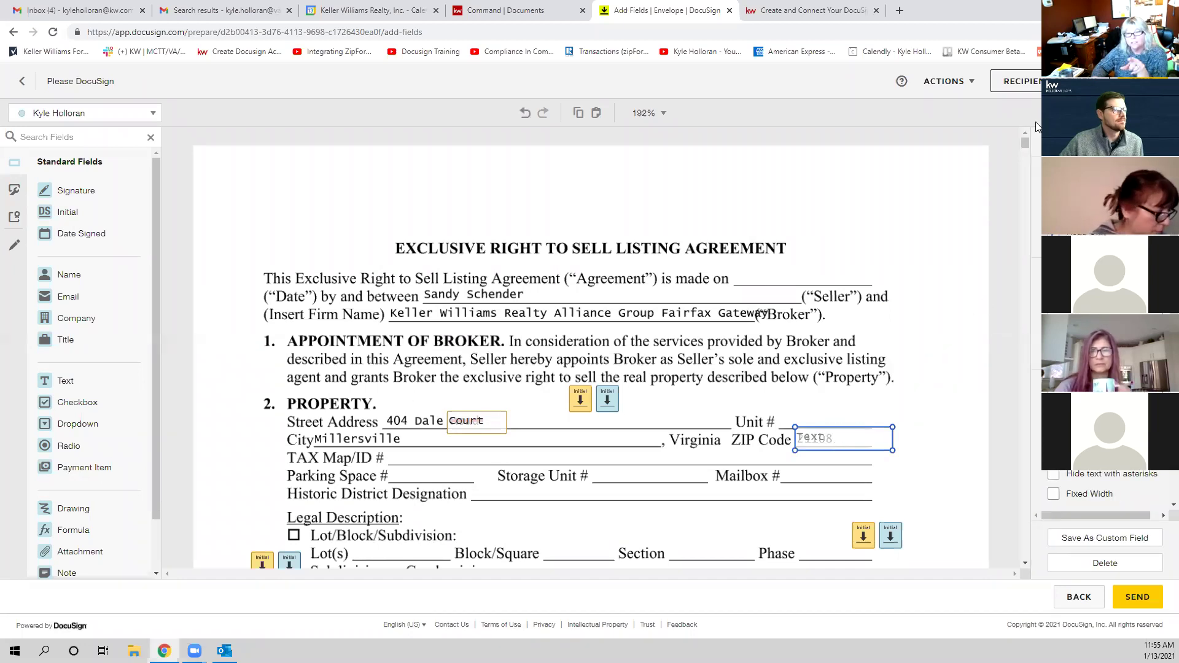
{"action": "left_click", "coordinate": [1036, 89]}
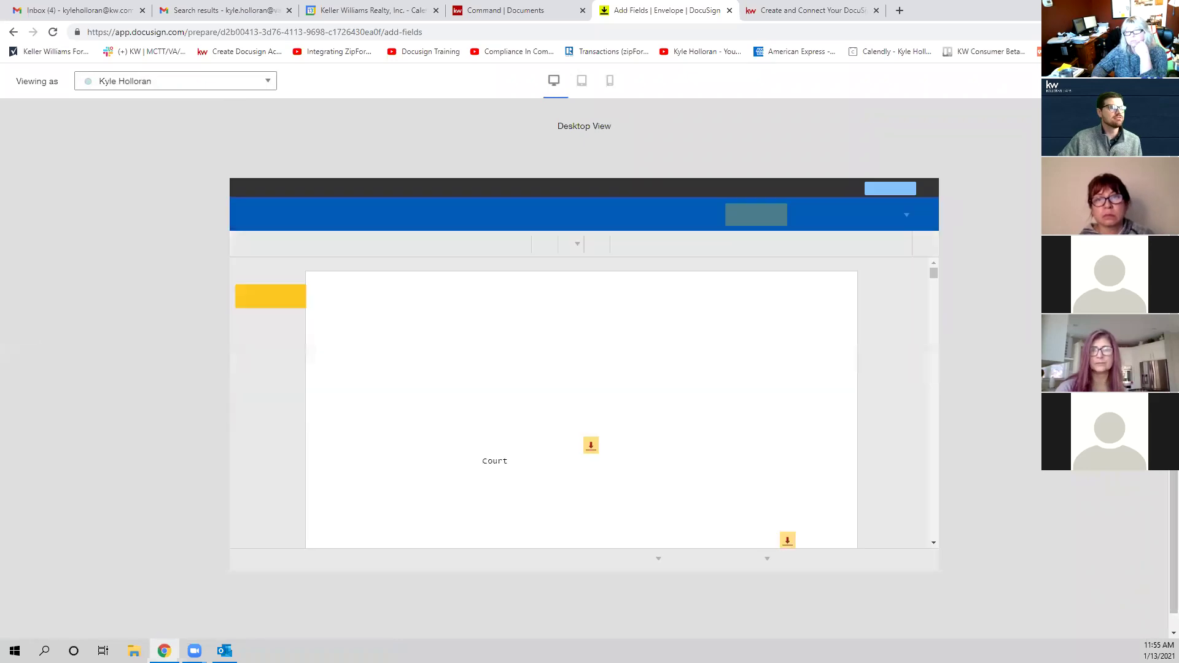
{"action": "key", "text": "Escape"}
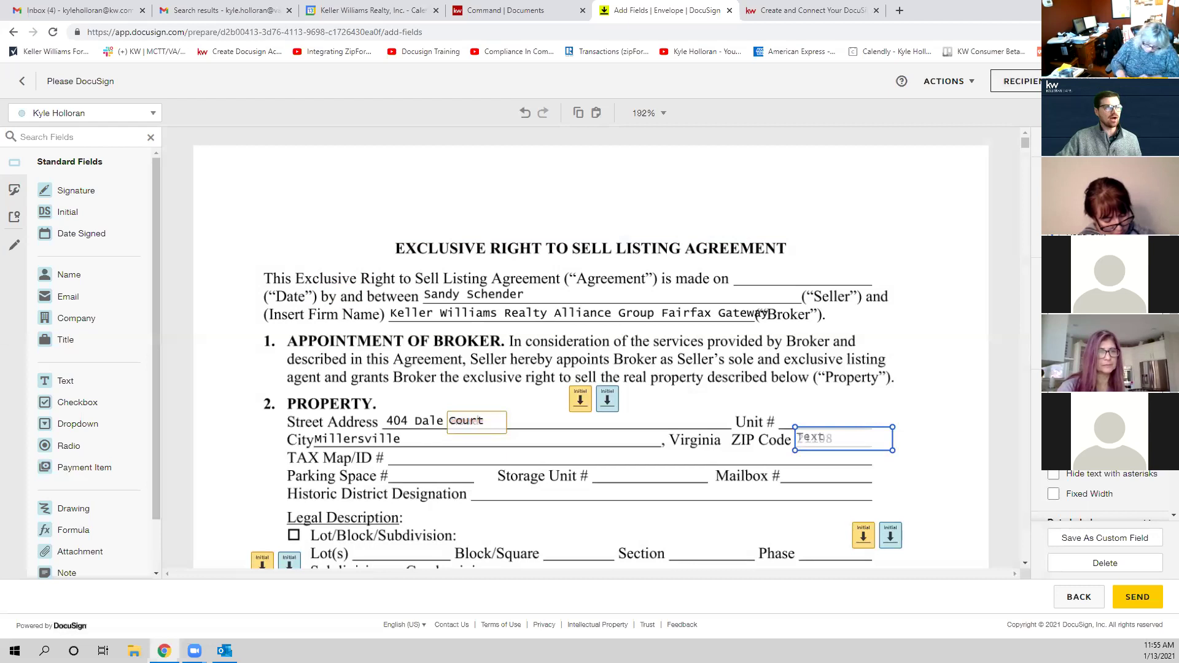
Step: Leave the field editor, save the envelope as a draft, and show the room's Documents
{"action": "left_click", "coordinate": [31, 82]}
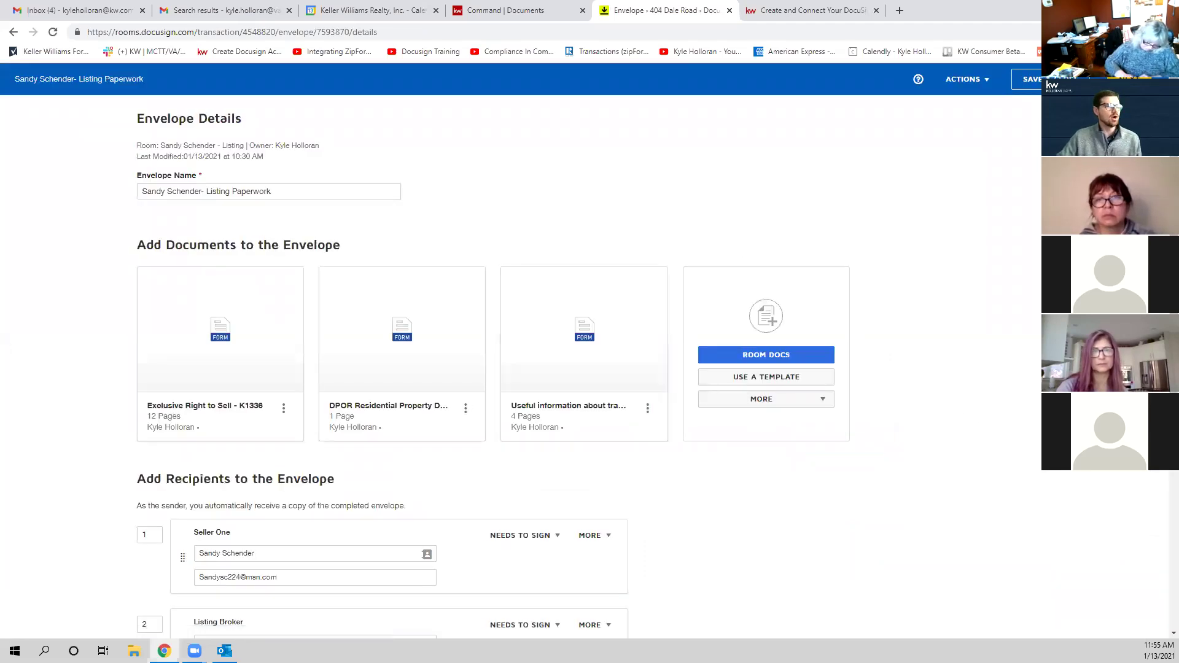
{"action": "left_click", "coordinate": [1038, 83]}
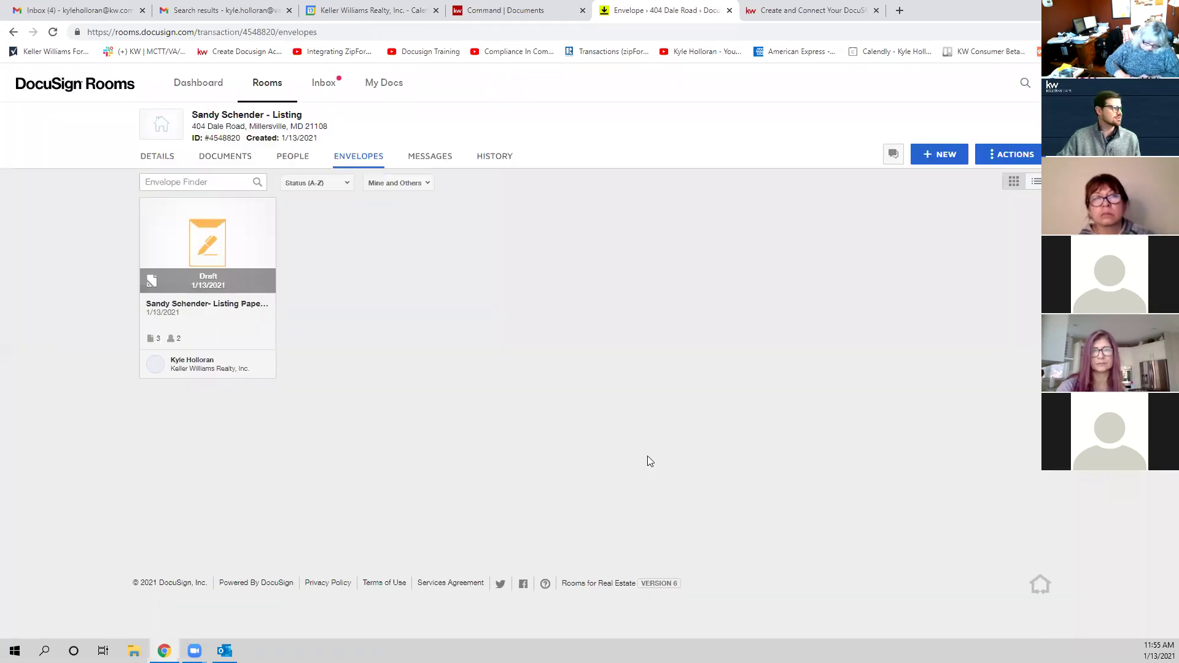
{"action": "left_click", "coordinate": [227, 157]}
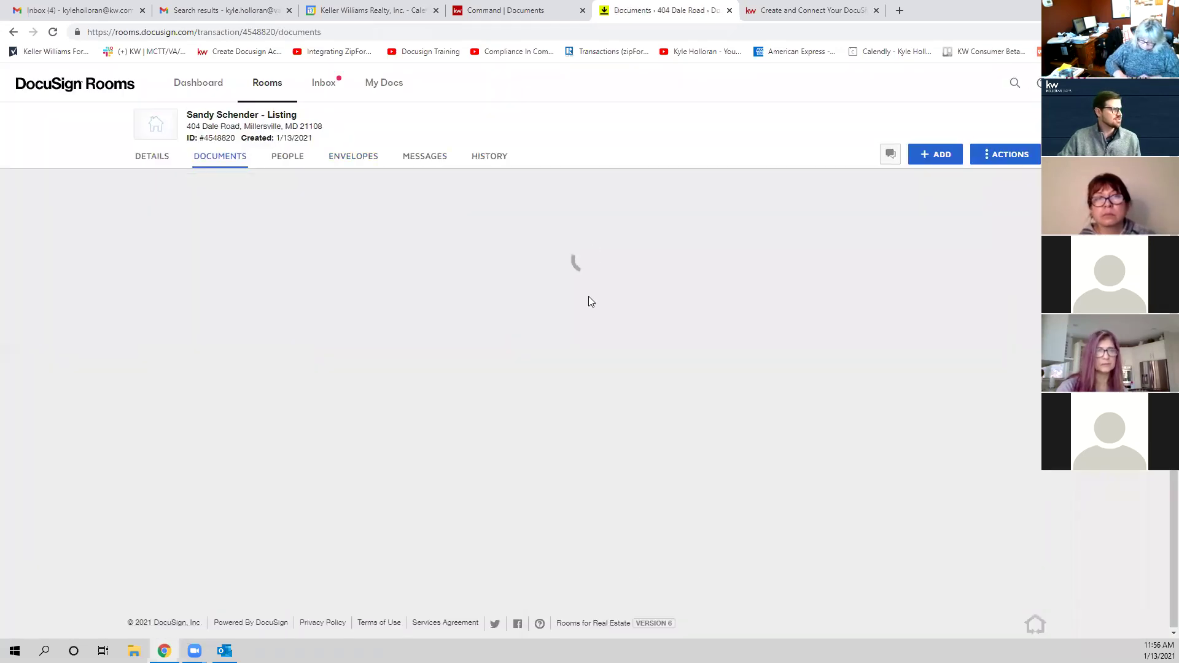
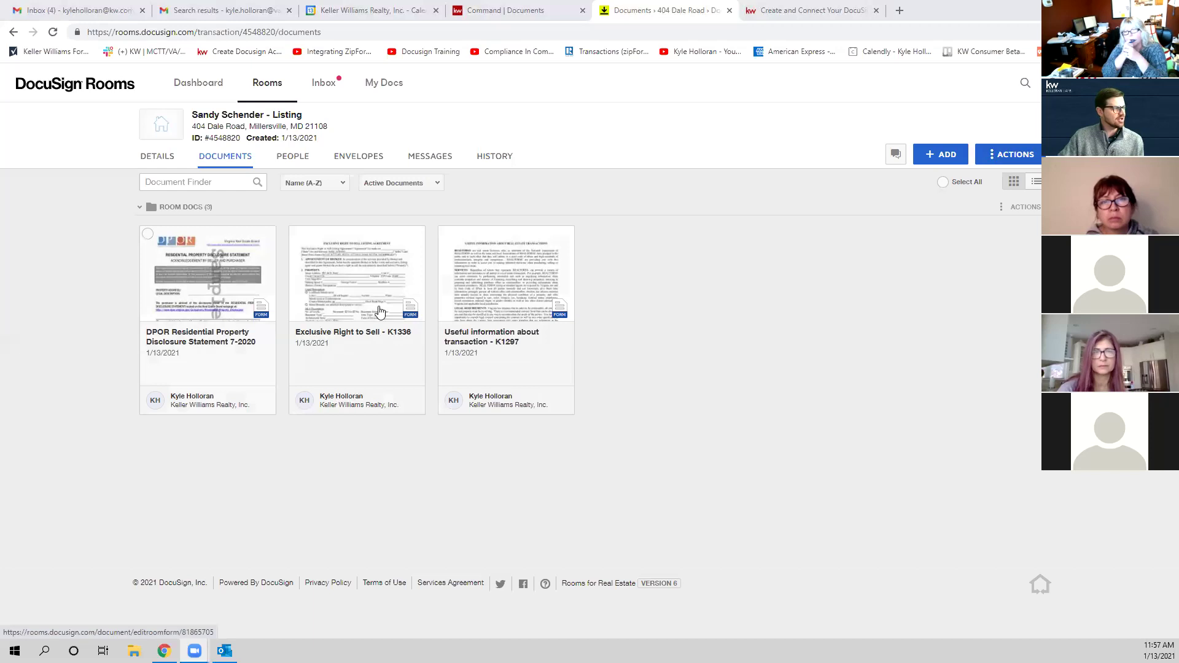
Step: Begin renaming the Useful information document, then cancel and keep its original name
{"action": "right_click", "coordinate": [532, 301]}
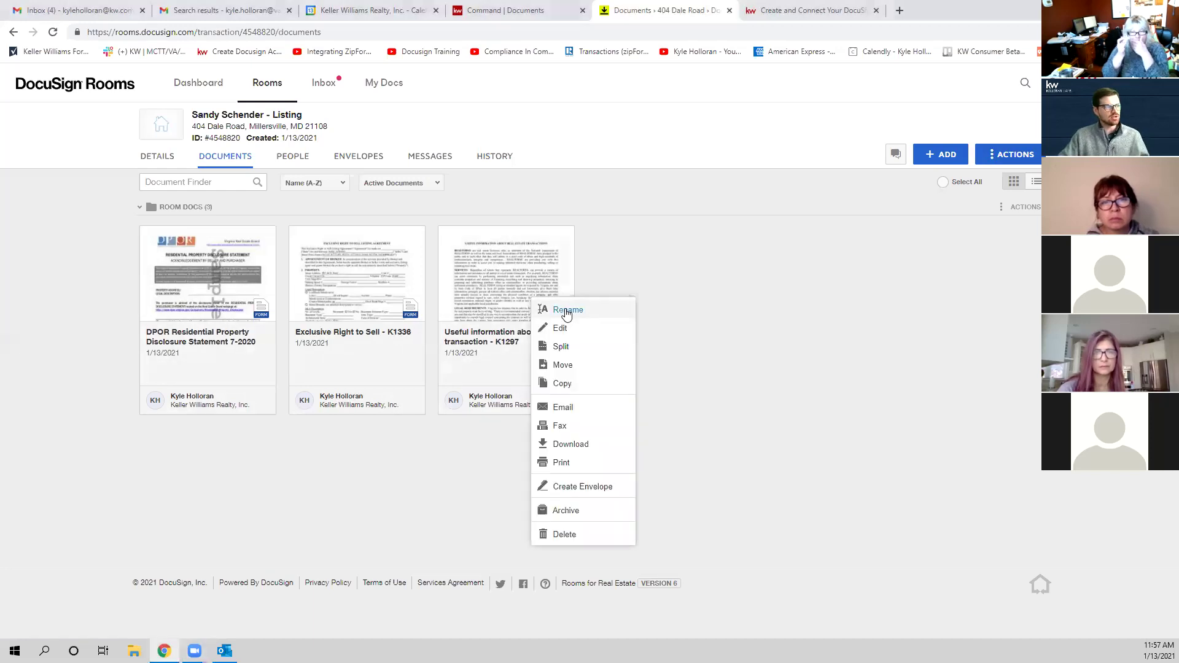
{"action": "left_click", "coordinate": [556, 310]}
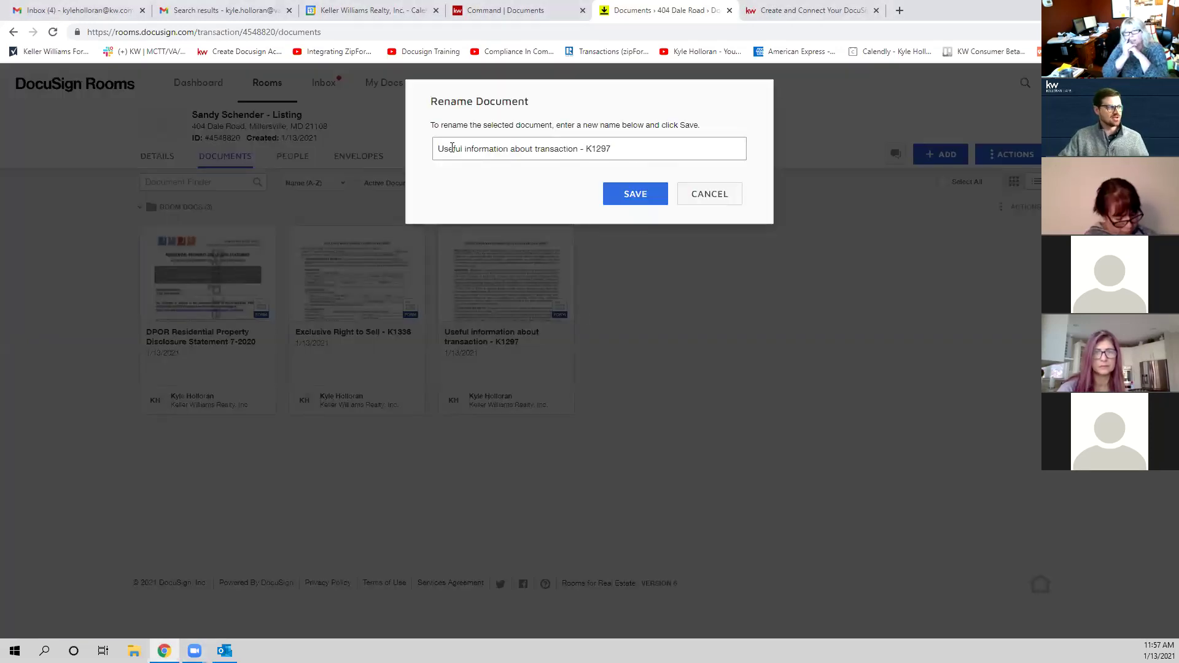
{"action": "left_click", "coordinate": [700, 194]}
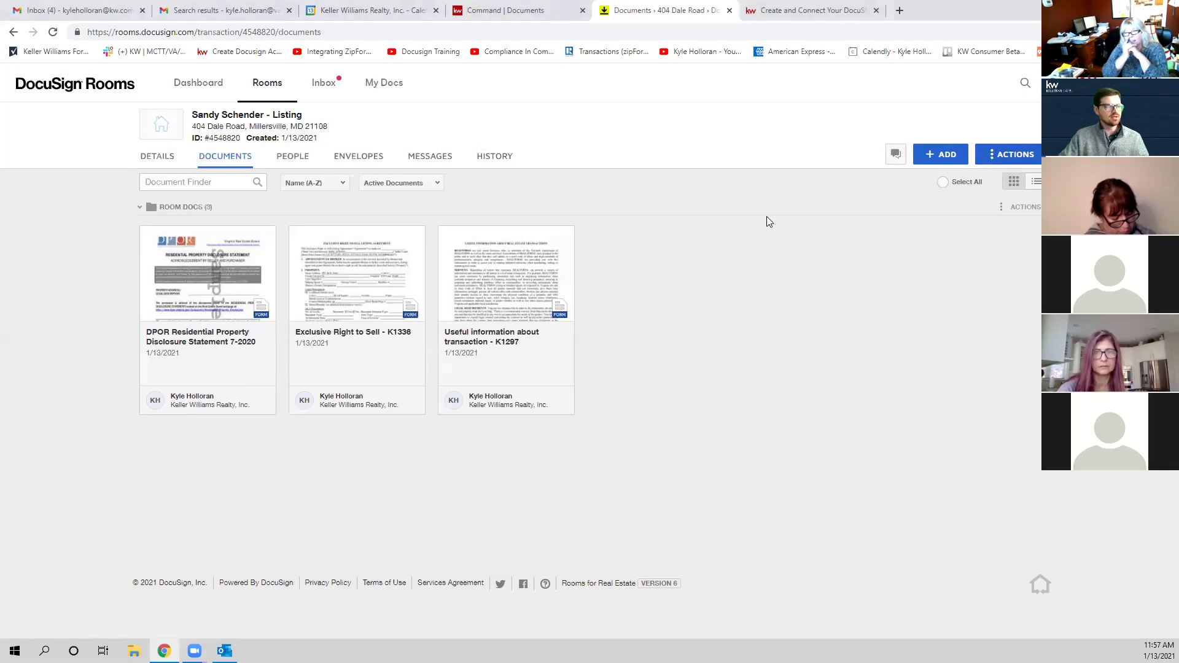
Step: Create a new empty folder named 'Ratified Docs' from the room's ACTIONS menu
{"action": "left_click", "coordinate": [1010, 157]}
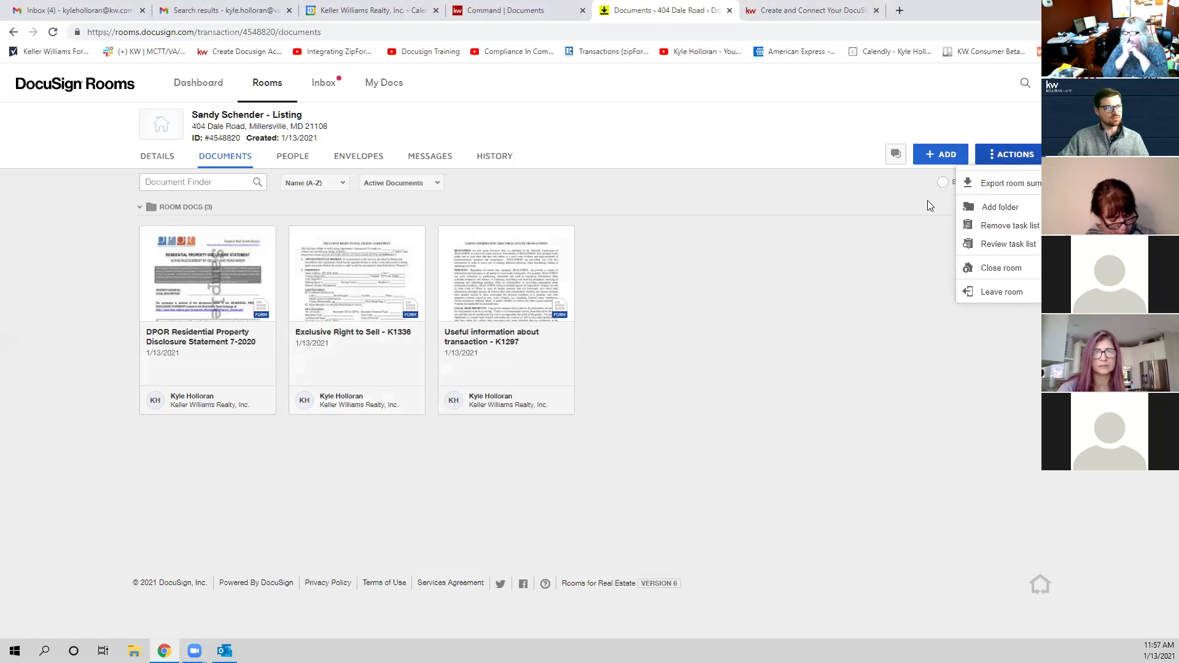
{"action": "left_click", "coordinate": [868, 245]}
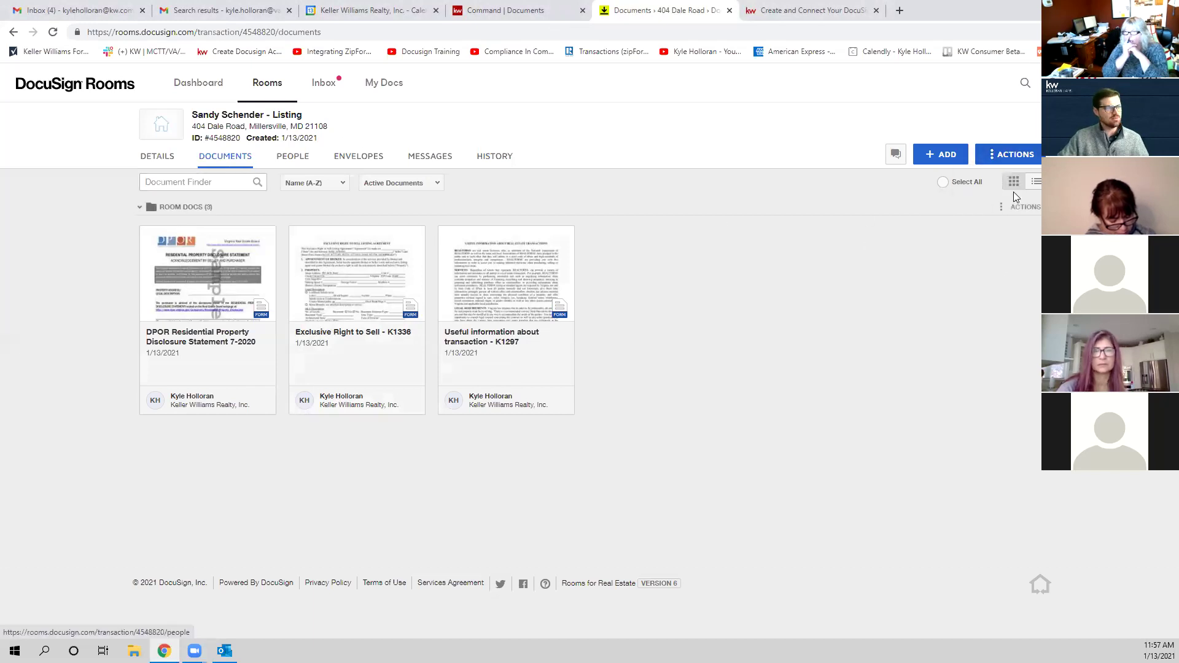
{"action": "left_click", "coordinate": [1013, 159]}
{"action": "left_click", "coordinate": [1004, 205]}
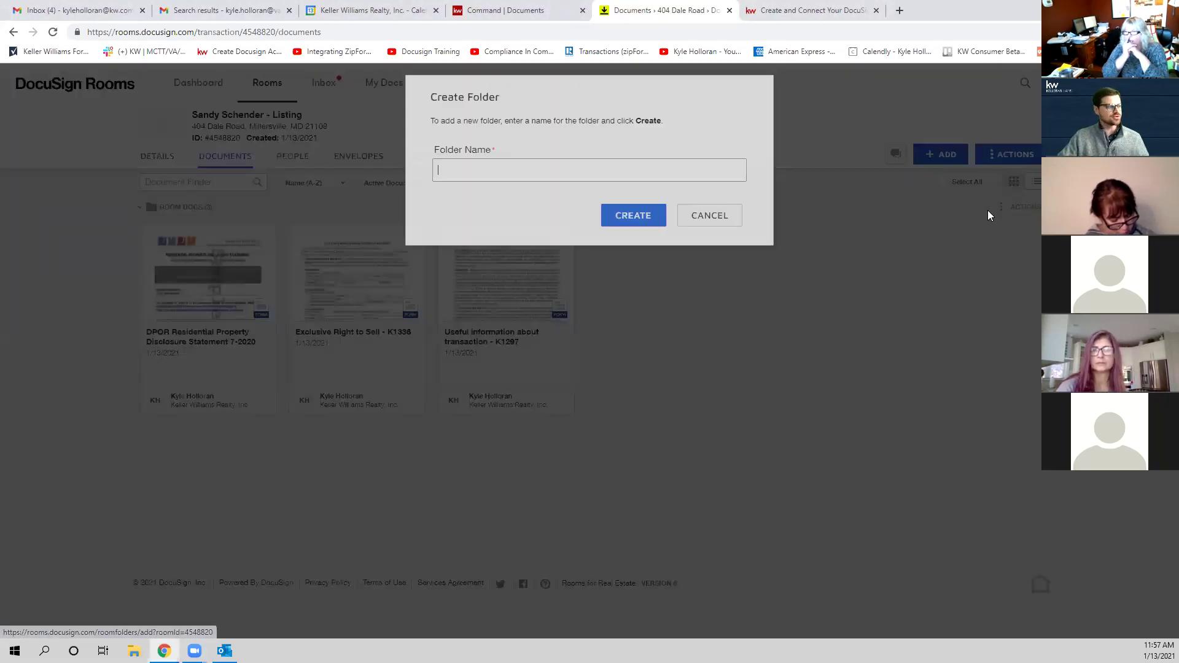
{"action": "left_click", "coordinate": [485, 171]}
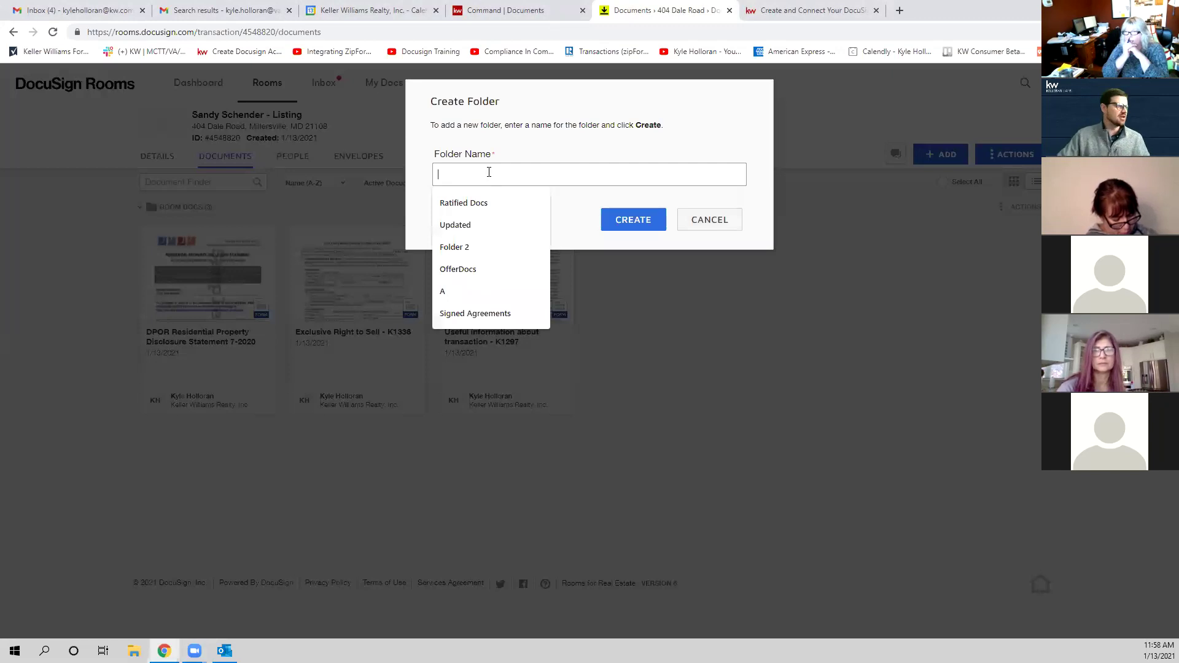
{"action": "left_click", "coordinate": [491, 202]}
{"action": "left_click", "coordinate": [647, 225]}
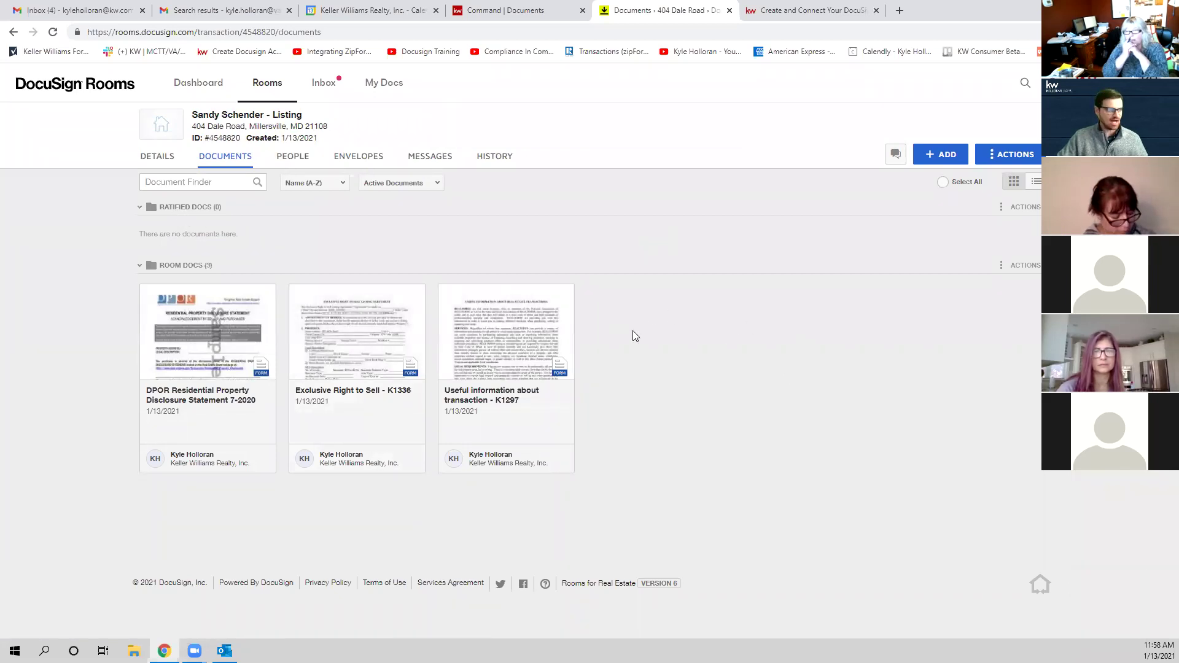
Step: Move 'Useful information about transaction - K1297' from Room Docs into the Ratified Docs folder
{"action": "left_click", "coordinate": [447, 292]}
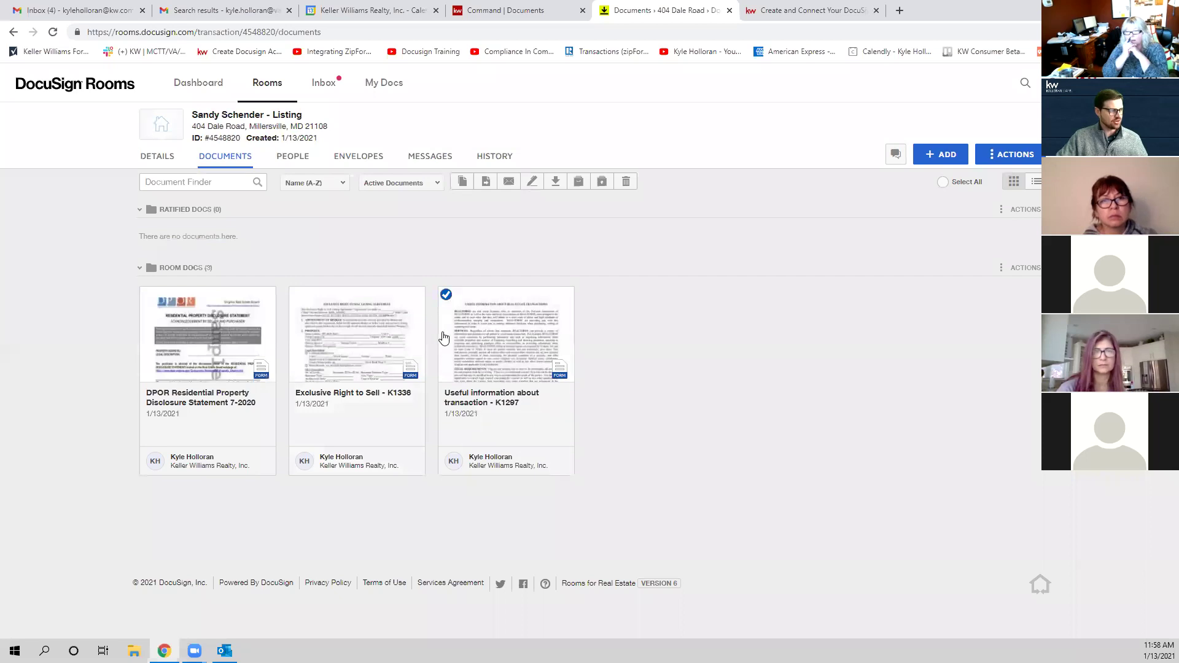
{"action": "left_click", "coordinate": [487, 189]}
{"action": "left_click", "coordinate": [560, 208]}
{"action": "left_click", "coordinate": [526, 229]}
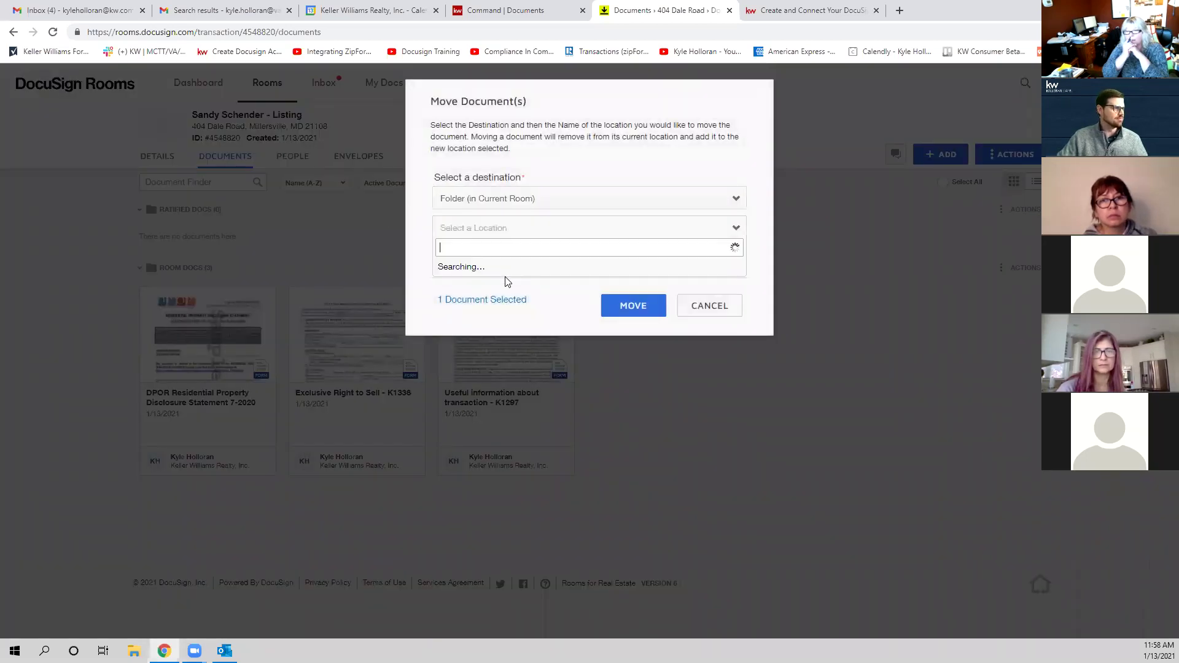
{"action": "left_click", "coordinate": [476, 267]}
{"action": "left_click", "coordinate": [614, 307]}
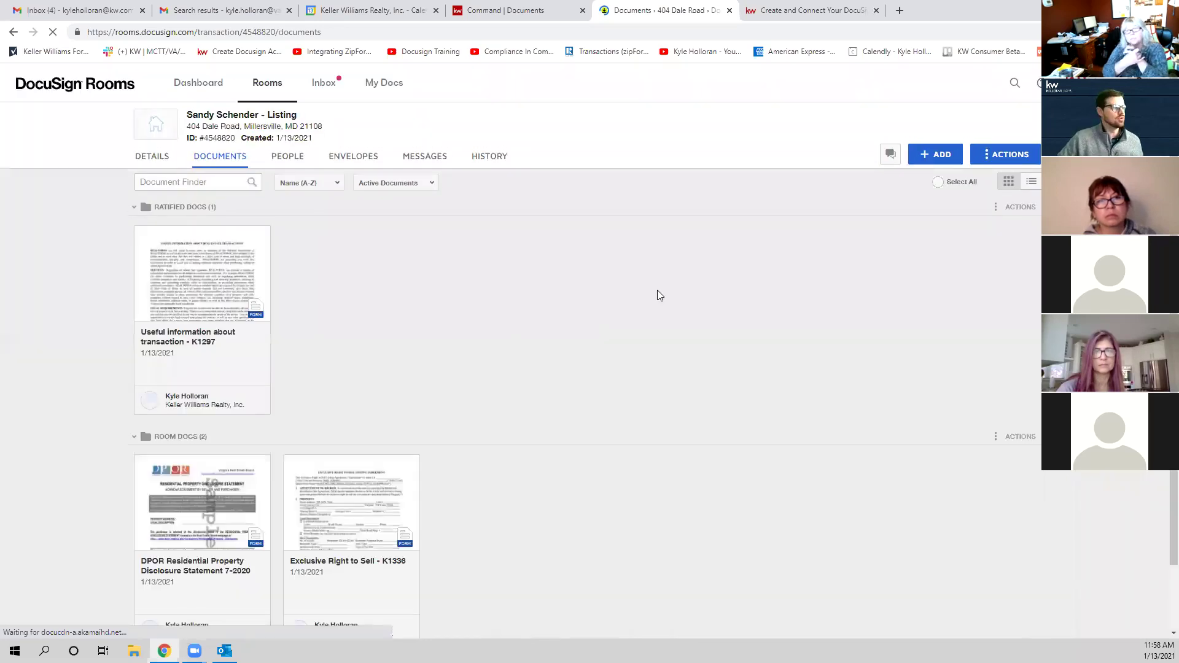
Step: Upload 'Residential Sales Contract - K1321' from Downloads into Room Docs and select the new PDF
{"action": "left_click", "coordinate": [921, 161]}
{"action": "left_click", "coordinate": [916, 178]}
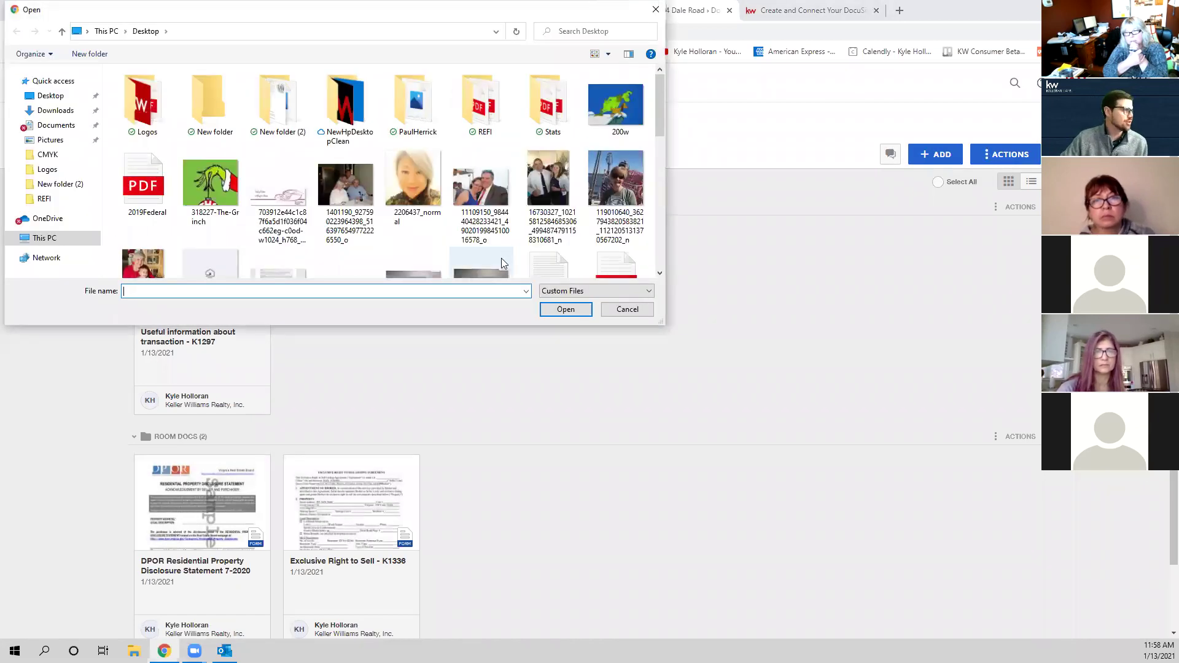
{"action": "left_click", "coordinate": [52, 111]}
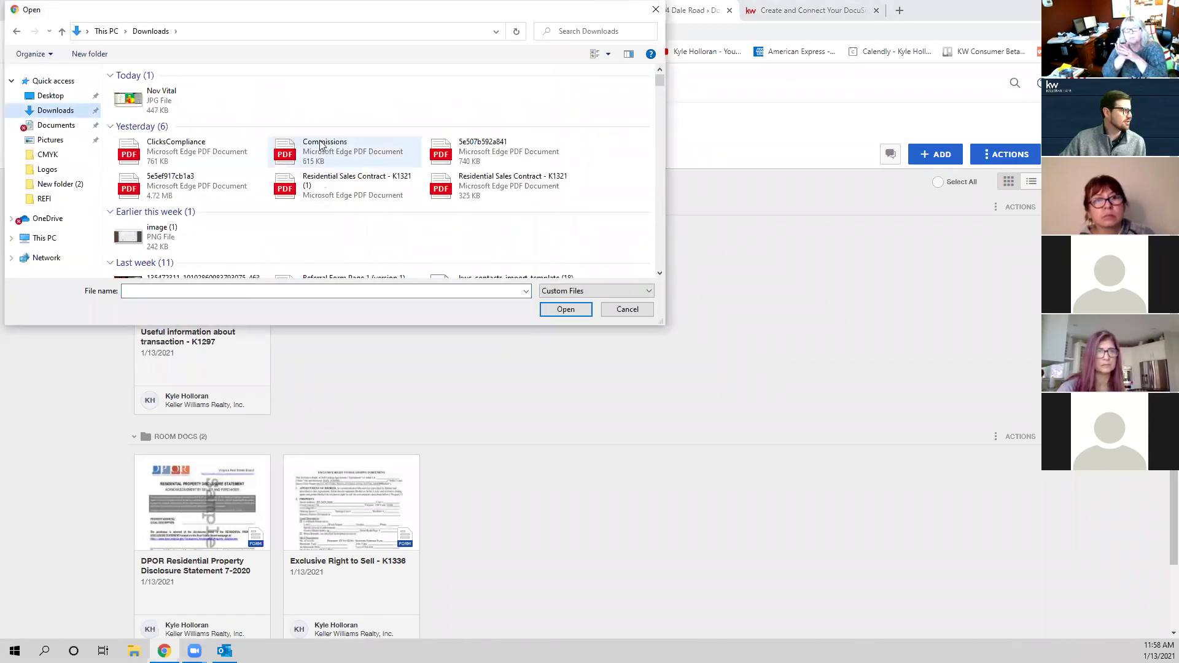
{"action": "left_click", "coordinate": [489, 195]}
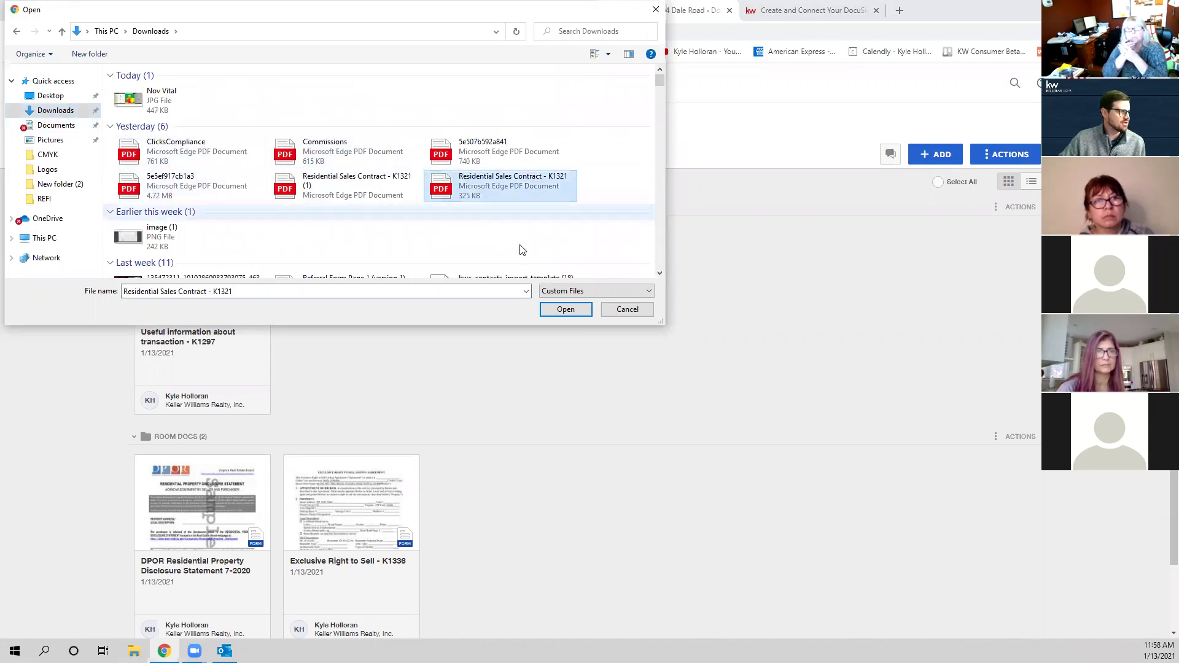
{"action": "left_click", "coordinate": [557, 309]}
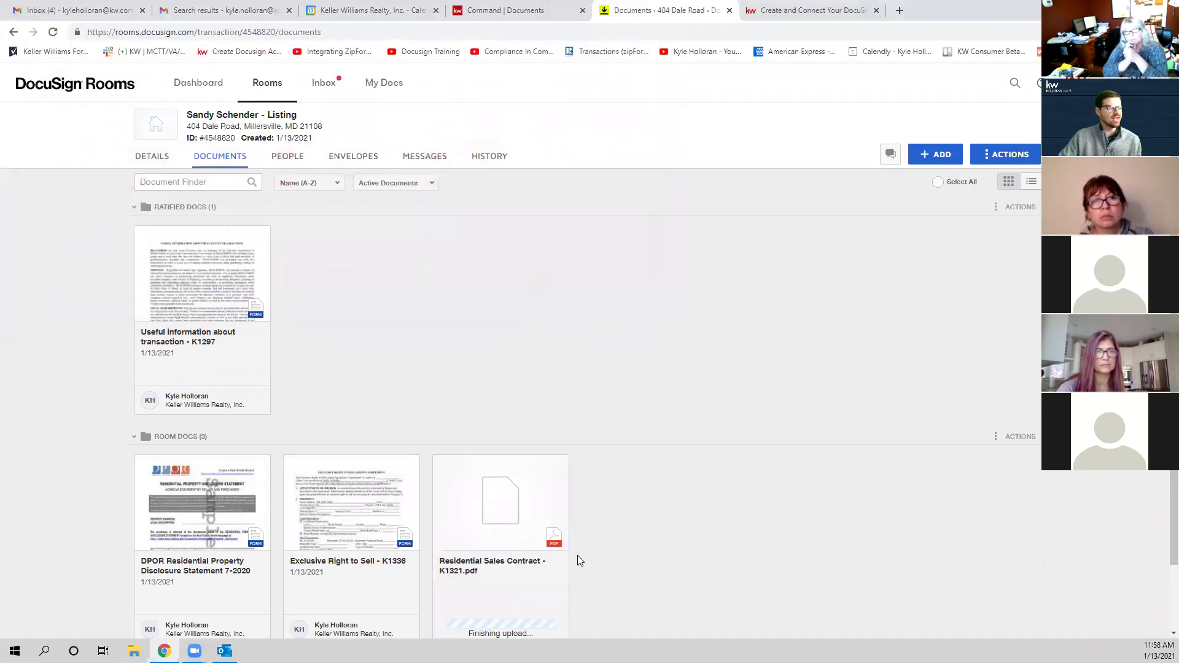
{"action": "scroll", "coordinate": [492, 513], "scroll_direction": "down", "scroll_amount": 2}
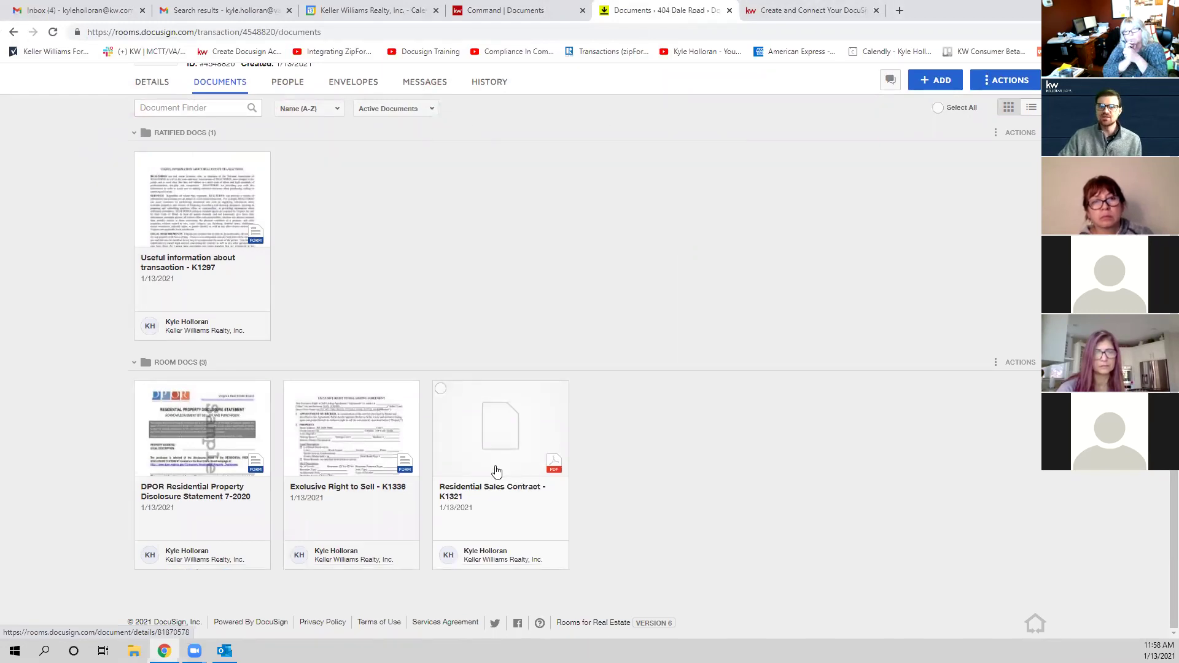
{"action": "left_click", "coordinate": [441, 388]}
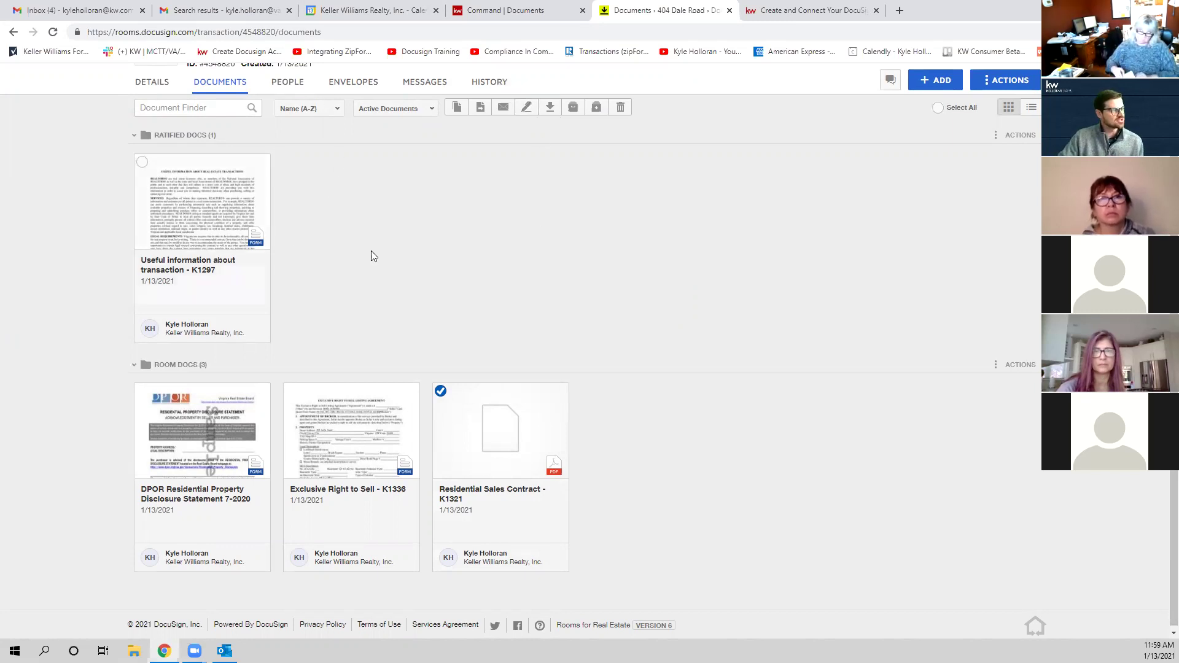
{"action": "scroll", "coordinate": [273, 166], "scroll_direction": "up", "scroll_amount": 2}
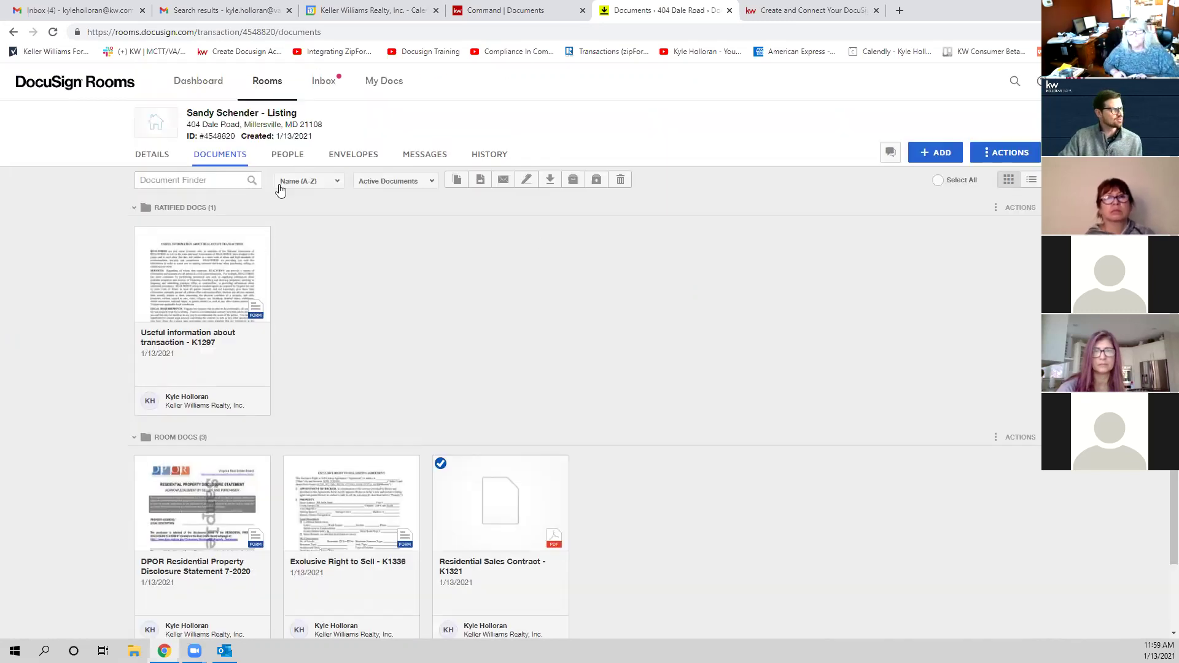
Step: Attach 'Exclusive Right to Sell - K1336' from DocuSign to the Listing Agreement checklist item
{"action": "left_click", "coordinate": [519, 7]}
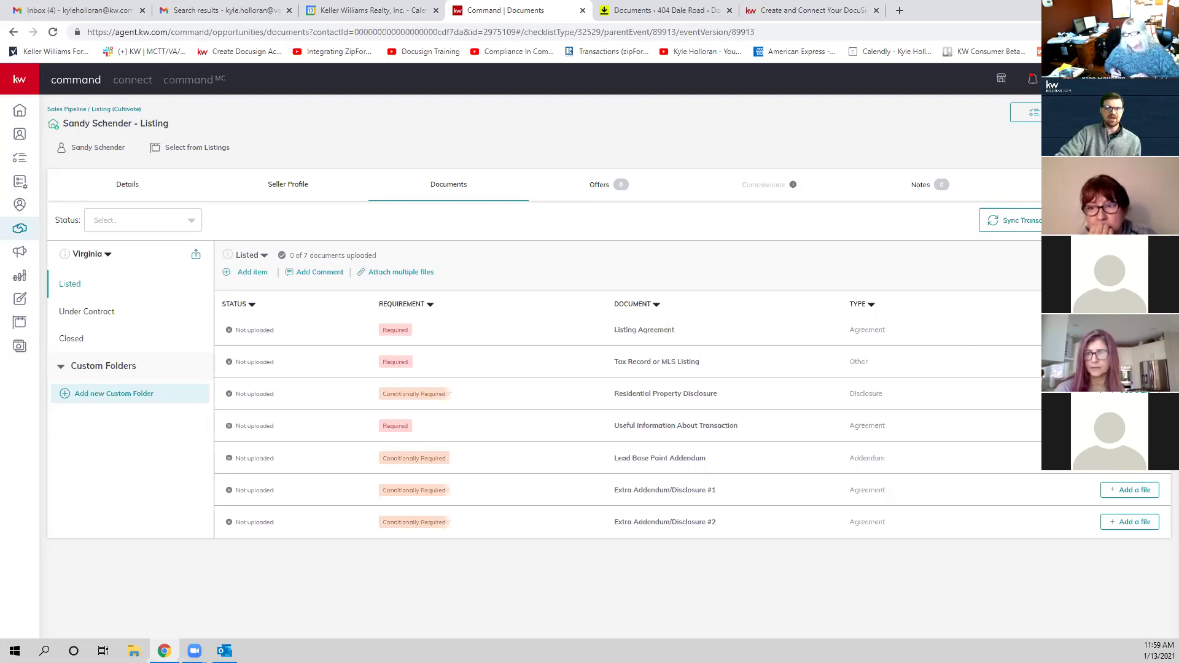
{"action": "left_click", "coordinate": [1130, 330]}
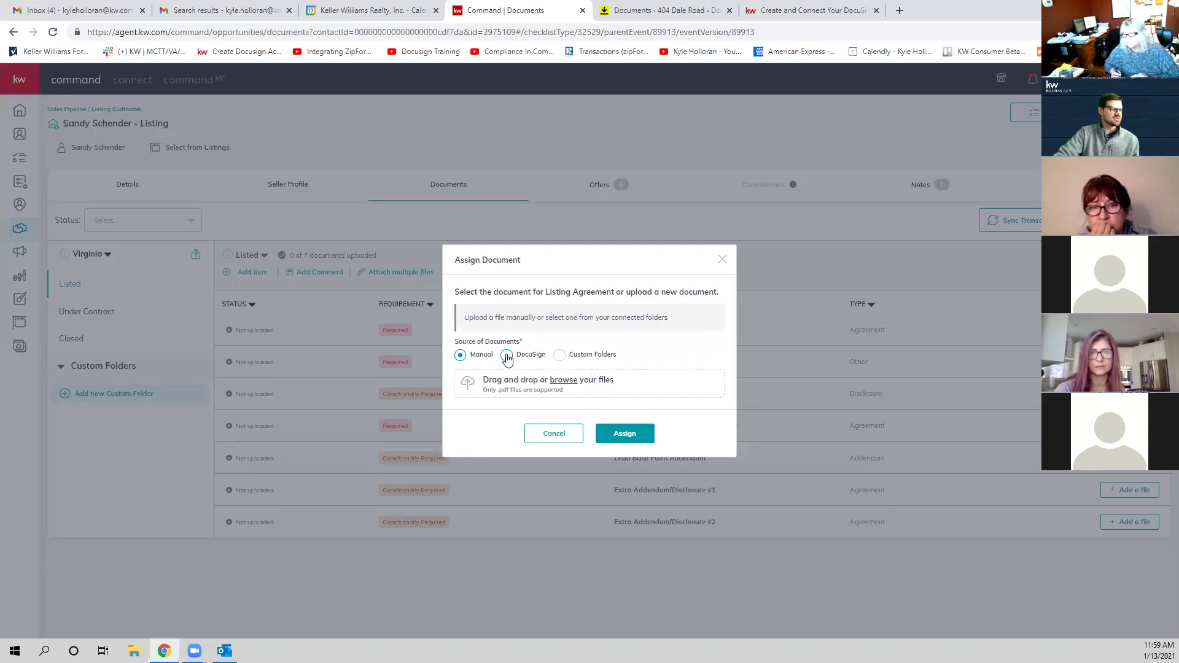
{"action": "left_click", "coordinate": [507, 356]}
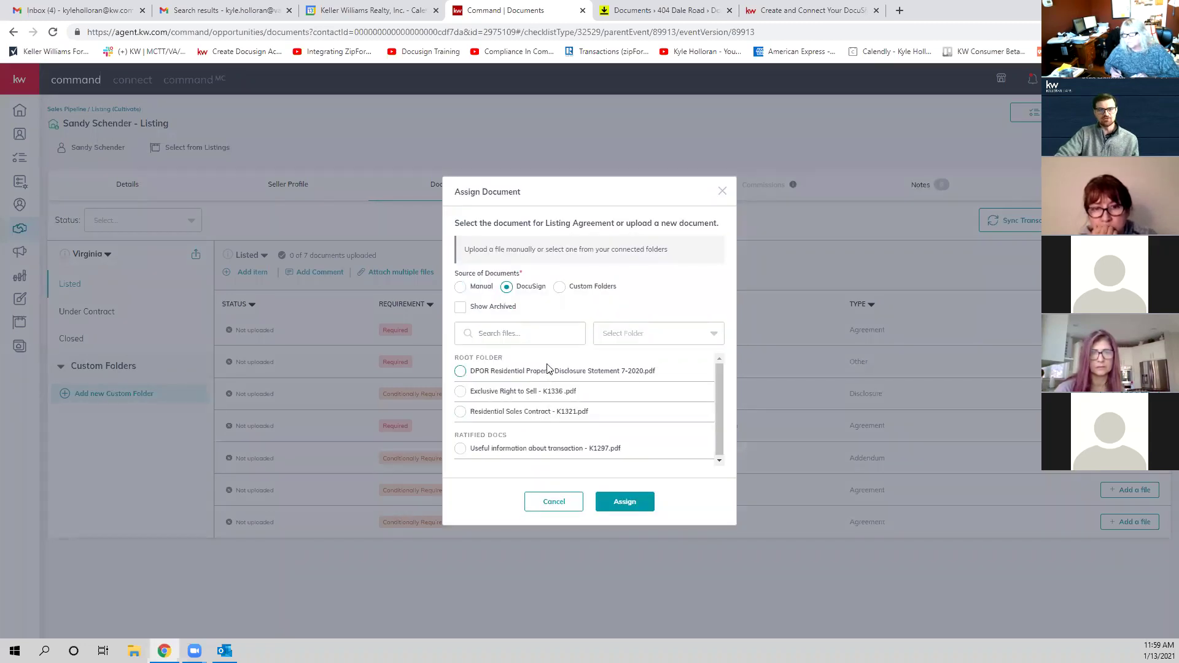
{"action": "left_click", "coordinate": [460, 392]}
{"action": "left_click", "coordinate": [624, 500]}
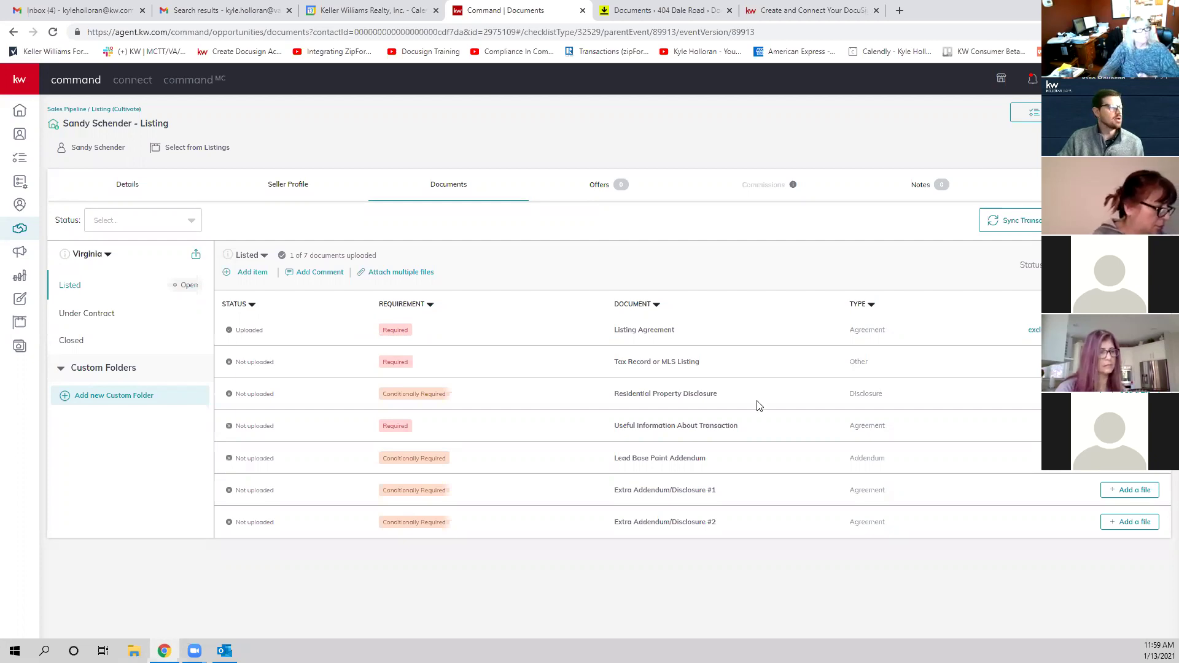
{"action": "key", "text": "ctrl+t"}
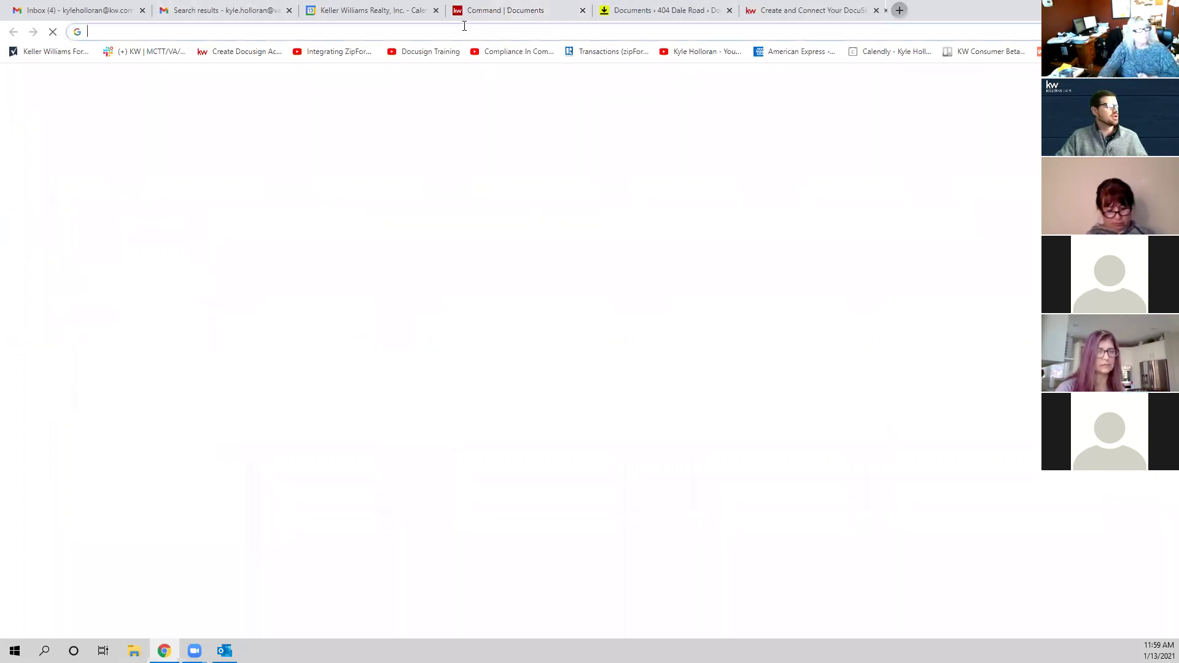
{"action": "left_click", "coordinate": [423, 52]}
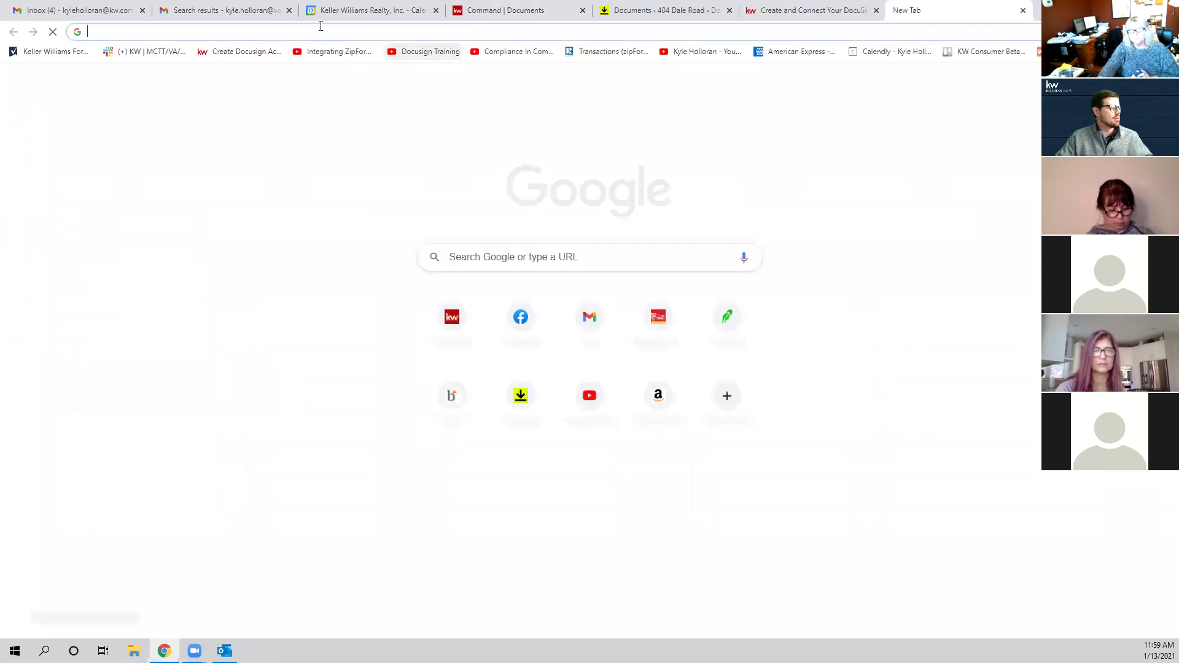
{"action": "left_click", "coordinate": [313, 32]}
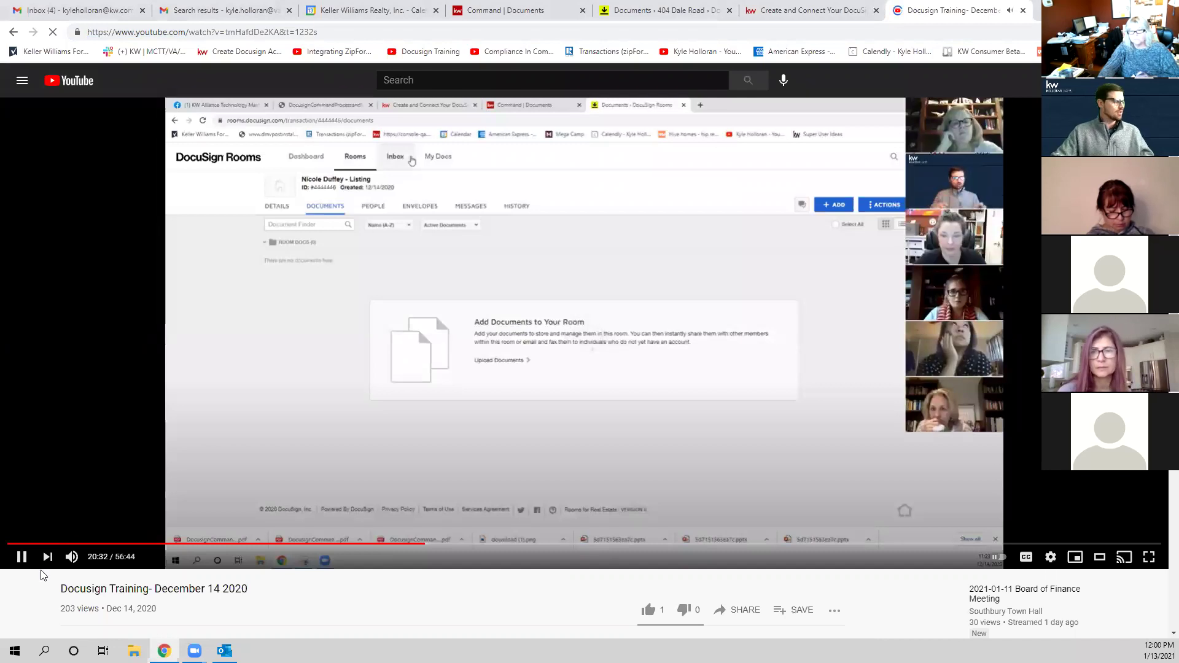
{"action": "key", "text": "space"}
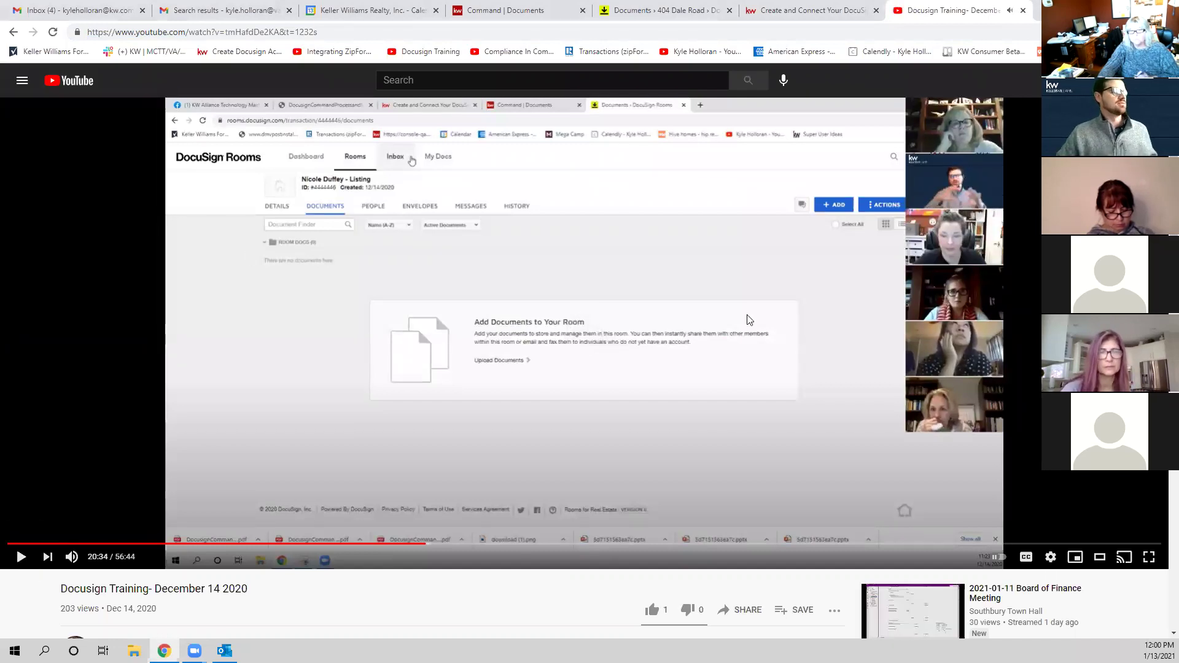
{"action": "left_click", "coordinate": [1023, 10]}
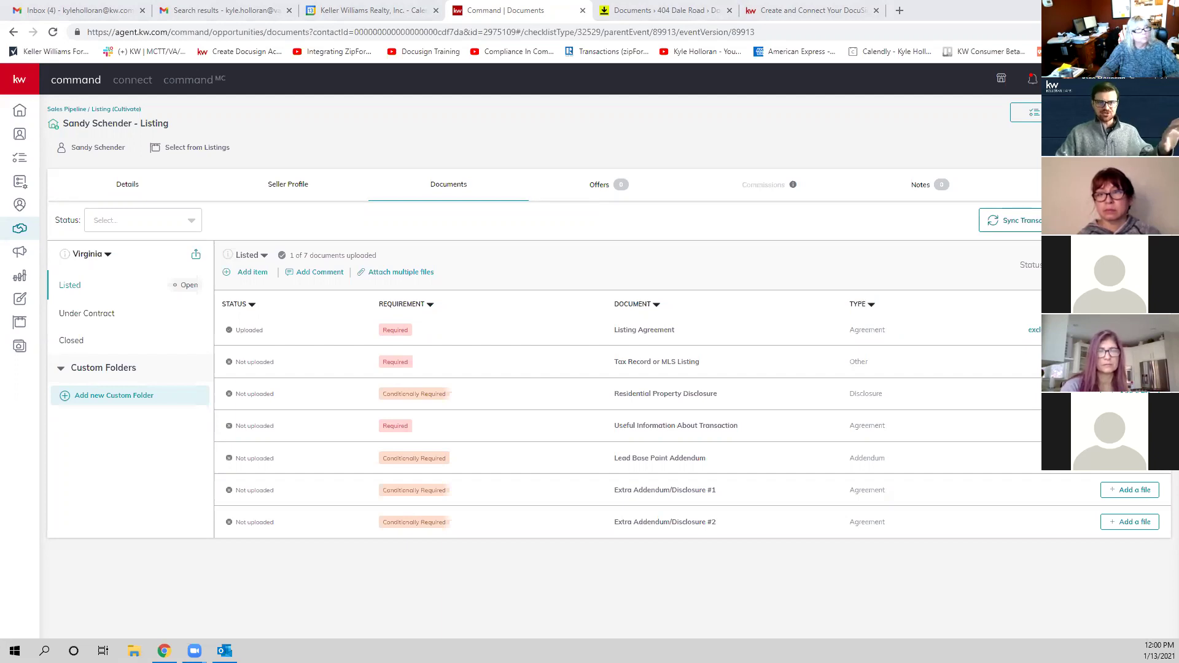
Step: Search 'docusign' in a new tab and go to docusign.com's Log In page
{"action": "left_click", "coordinate": [900, 11]}
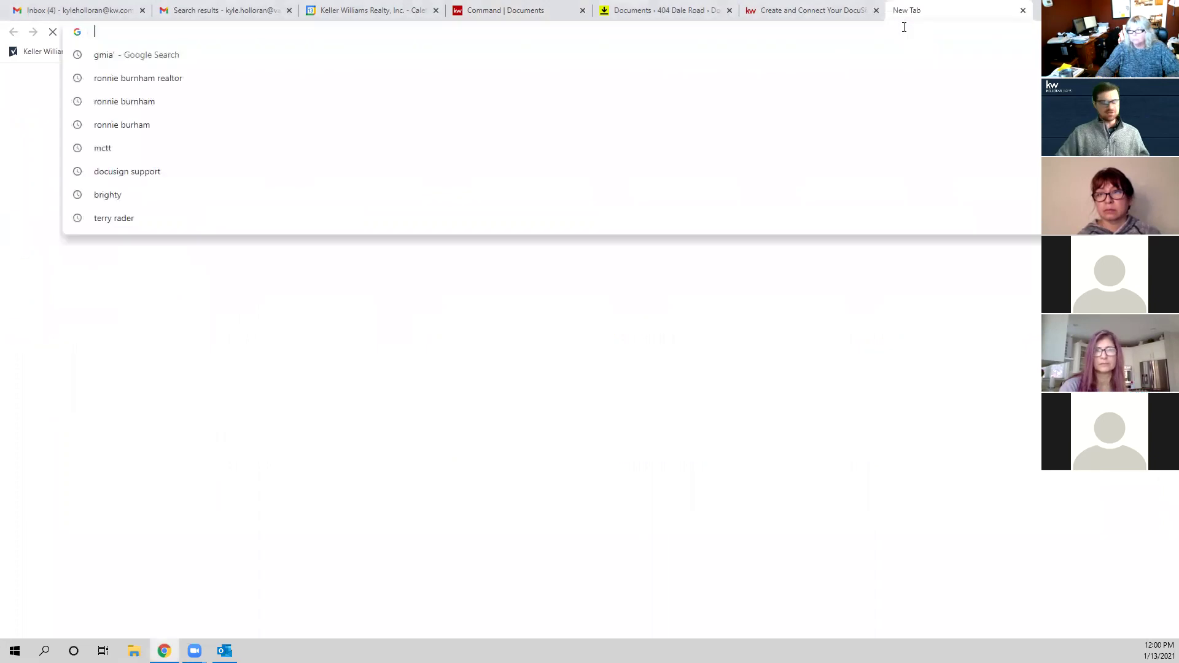
{"action": "type", "text": "docusign"}
{"action": "key", "text": "Return"}
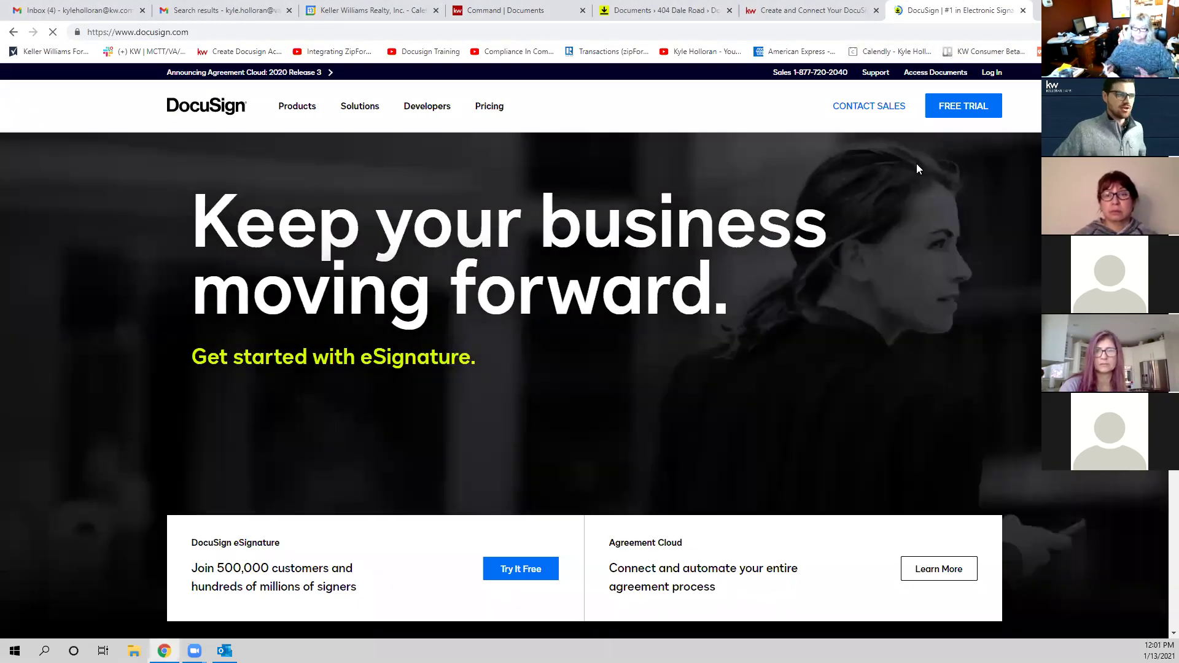
{"action": "left_click", "coordinate": [991, 75]}
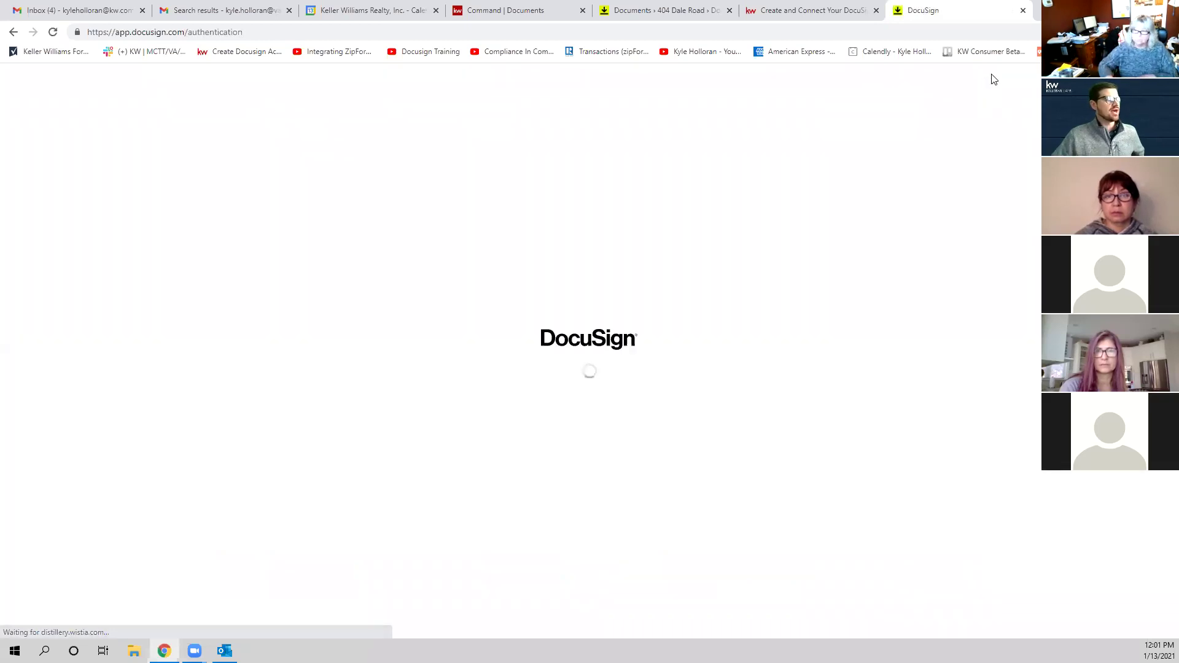